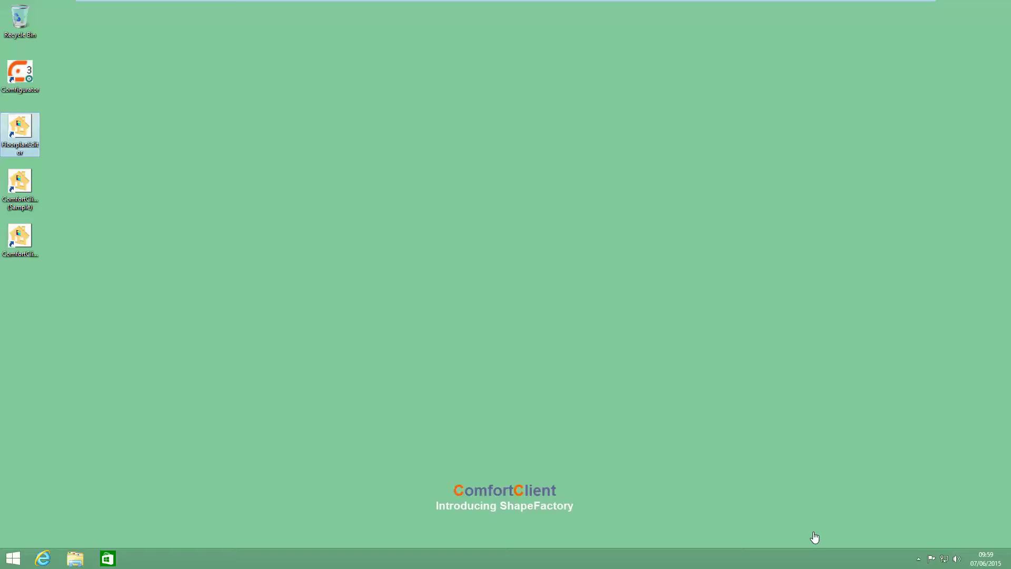
- Start FloorplanEditor, and read the version 1.0.1.7 notes on the FuturehomeSoftware website's Shape Factory page
double_click(12, 140)
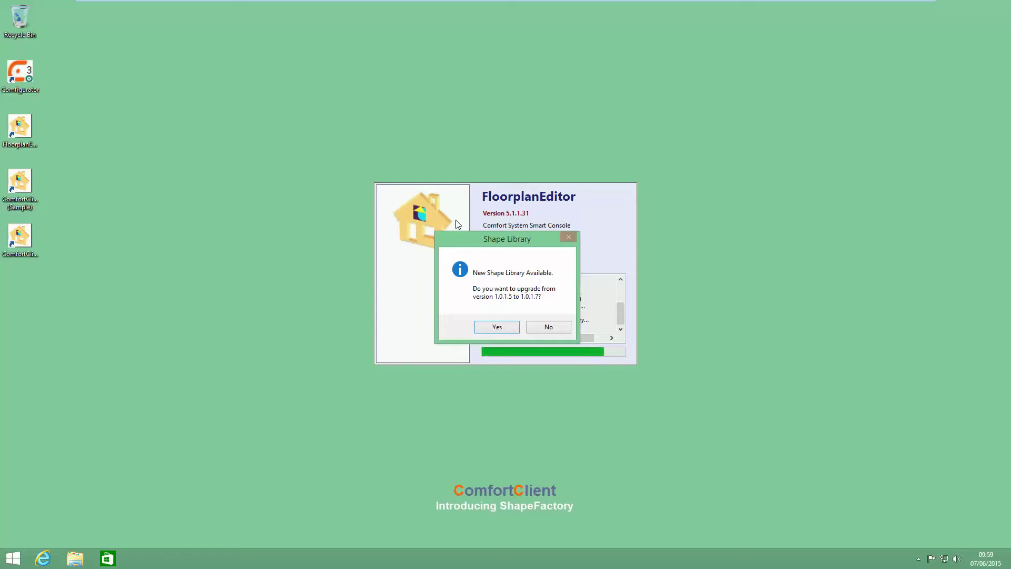
click(41, 559)
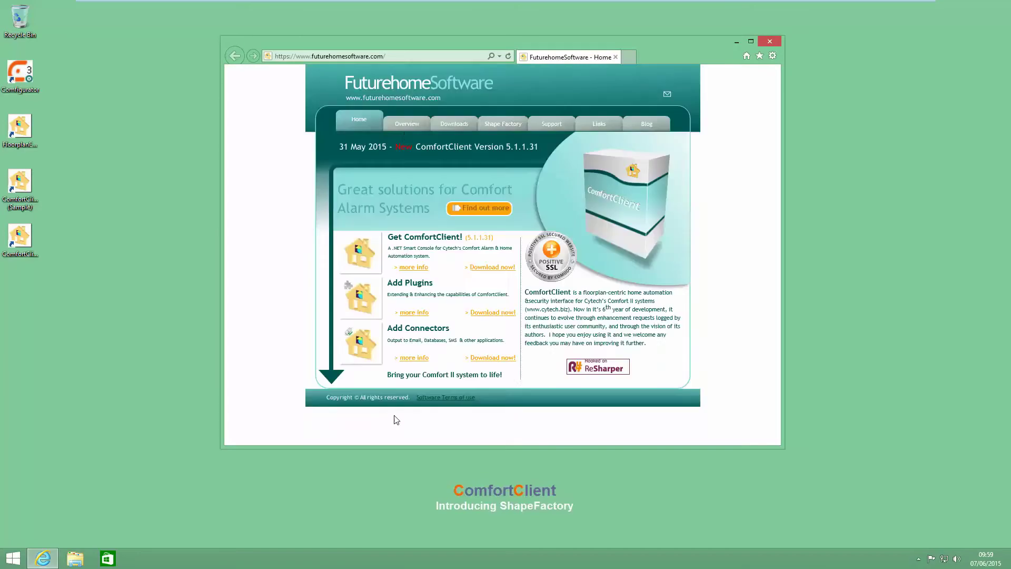
click(500, 122)
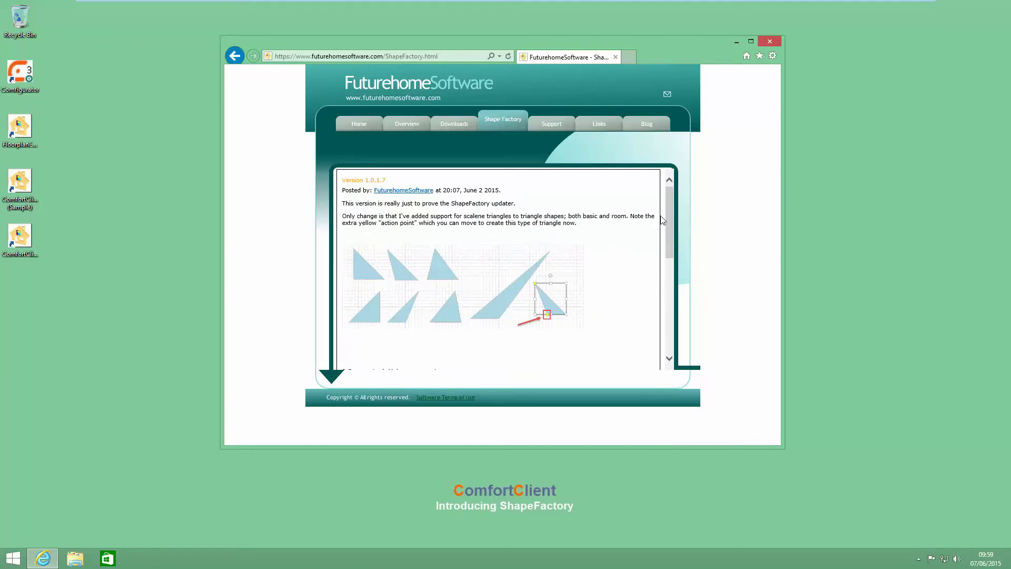
mouse_move(668, 221)
mouse_down()
mouse_move(670, 315)
mouse_move(677, 225)
mouse_up()
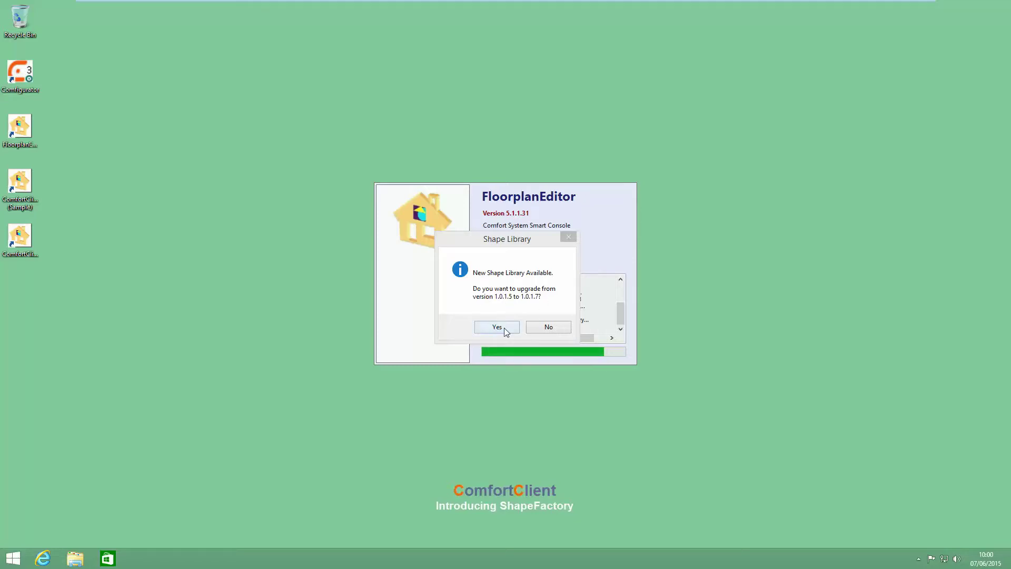
- Accept the shape library upgrade to version 1.0.1.7 and enlarge the floorplan editor window
click(504, 328)
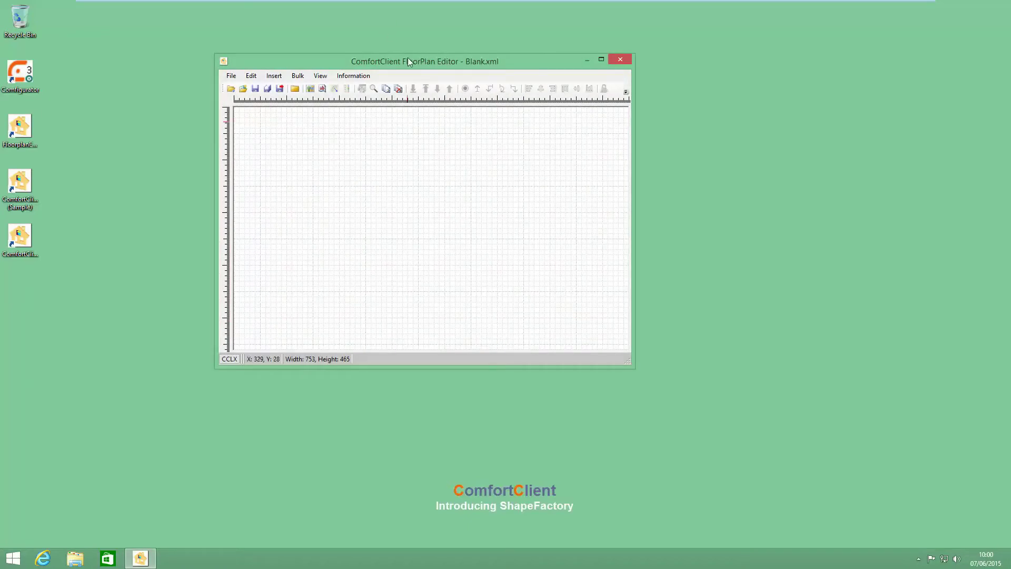
drag(630, 369, 832, 479)
mouse_move(443, 65)
mouse_down()
mouse_move(418, 58)
mouse_move(428, 58)
mouse_up()
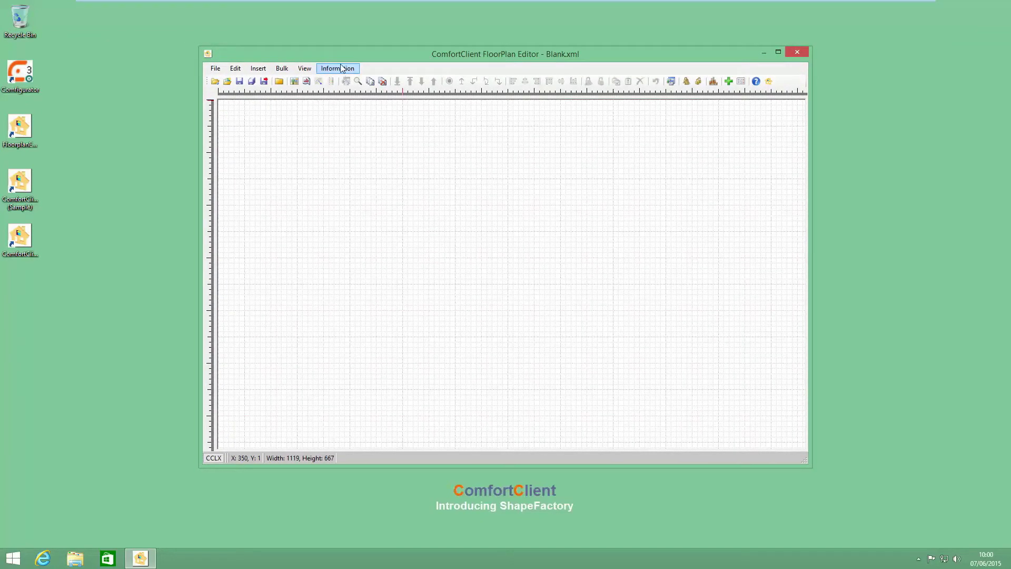
- Check the installed ShapeFactory version in its About information and close it
click(259, 68)
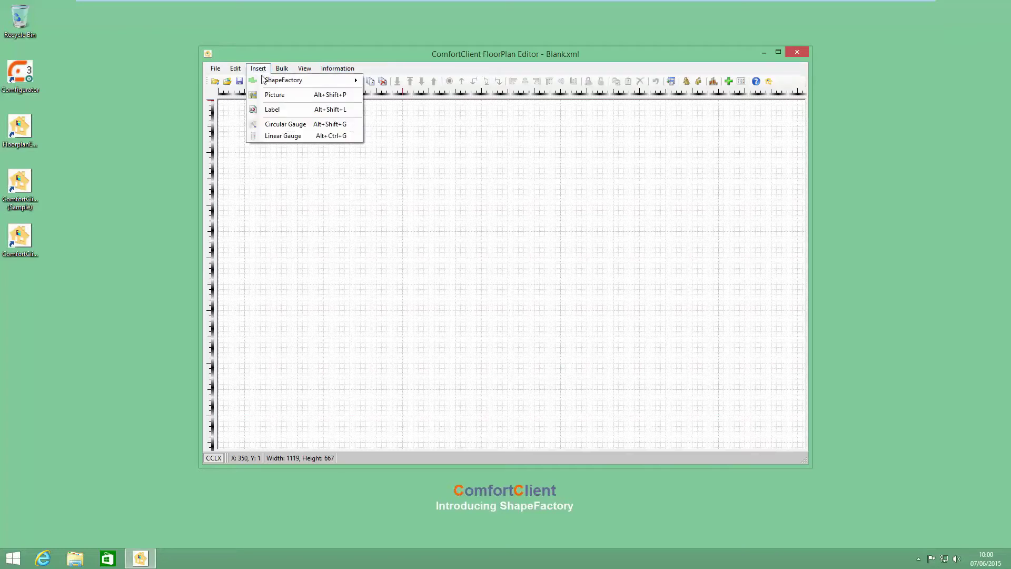
mouse_move(262, 83)
key(Right)
key(Right)
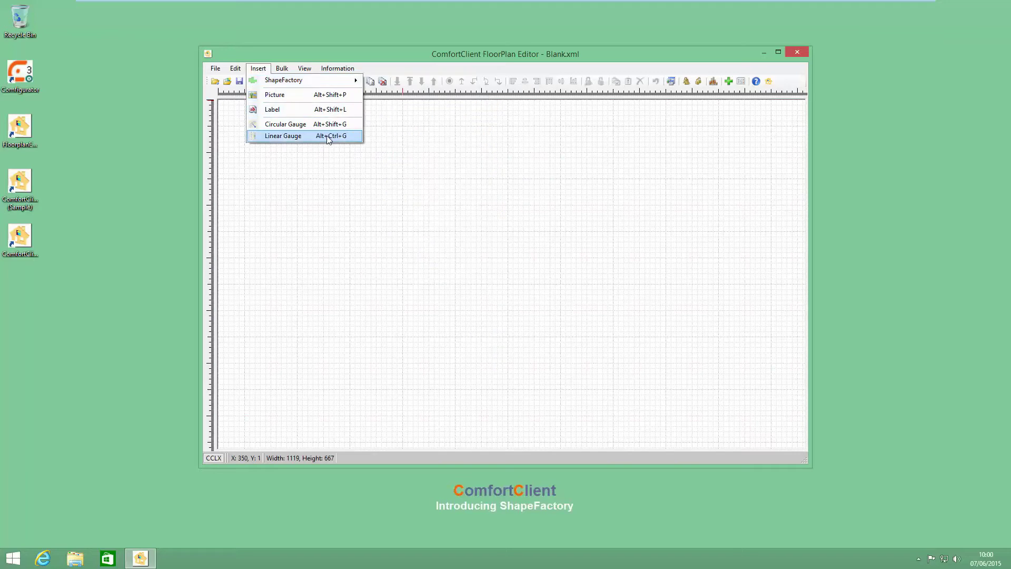
right_click(418, 188)
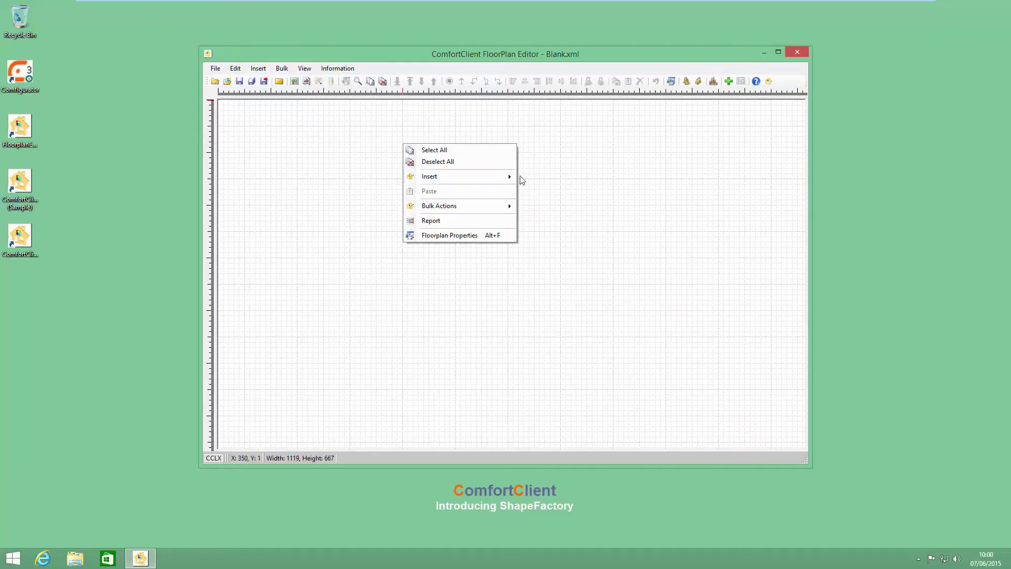
mouse_move(508, 176)
mouse_move(594, 180)
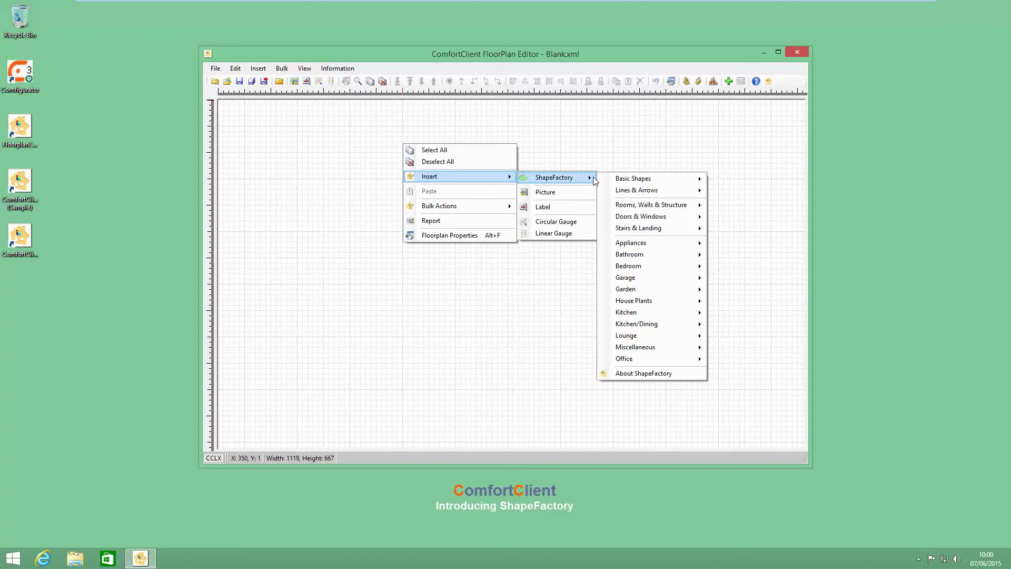
click(659, 375)
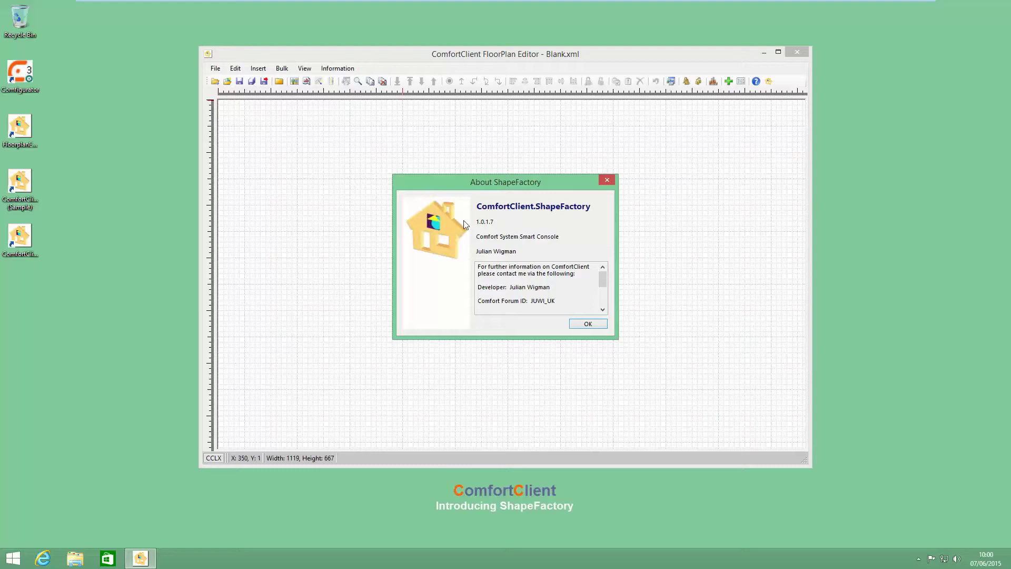
click(606, 181)
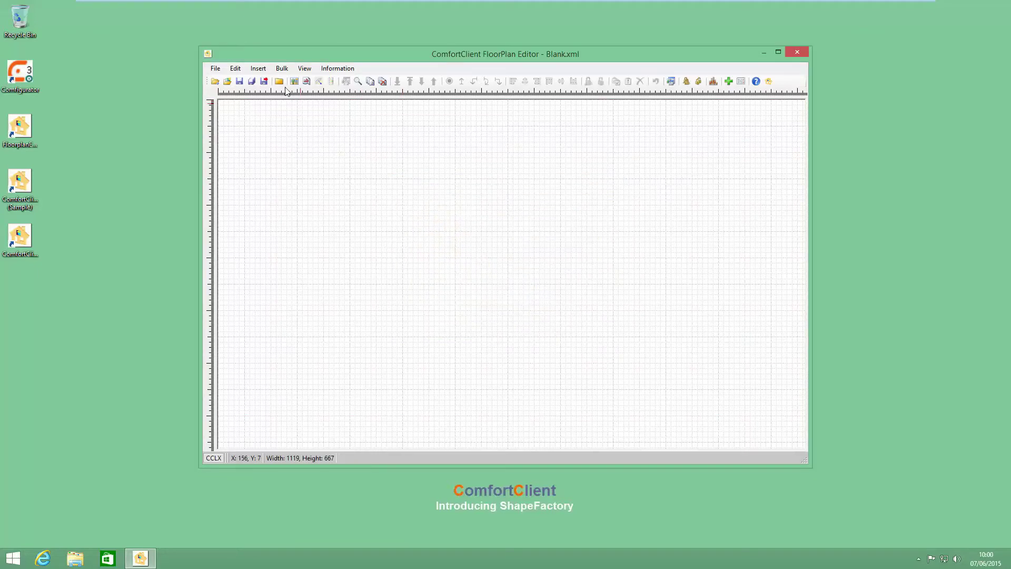
click(265, 72)
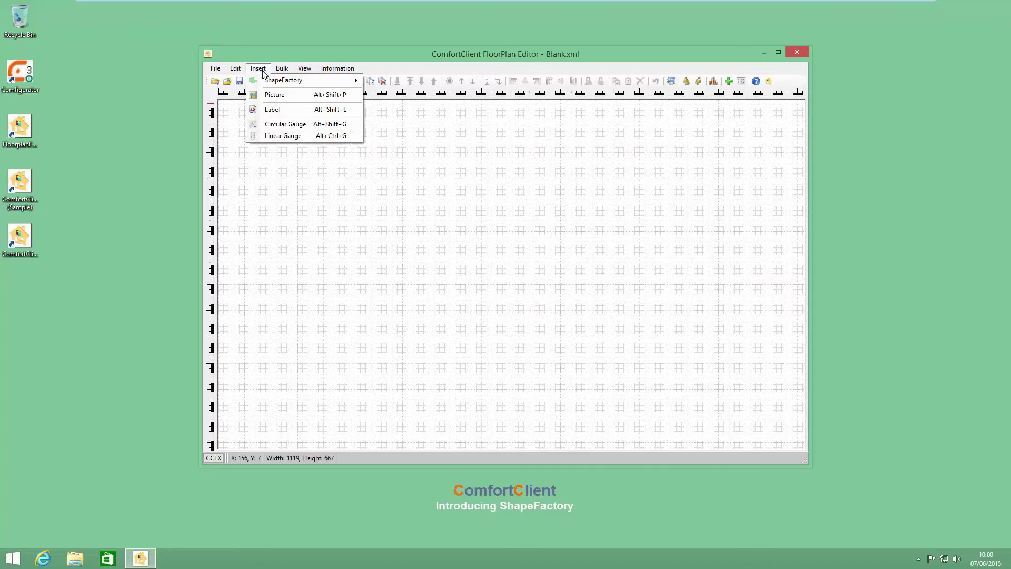
mouse_move(261, 80)
mouse_move(236, 69)
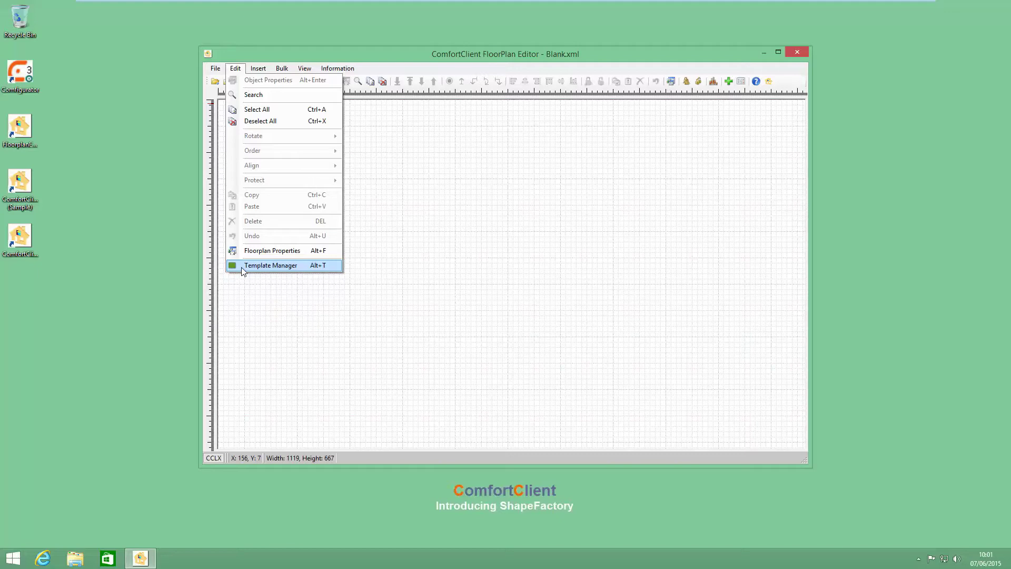
click(319, 167)
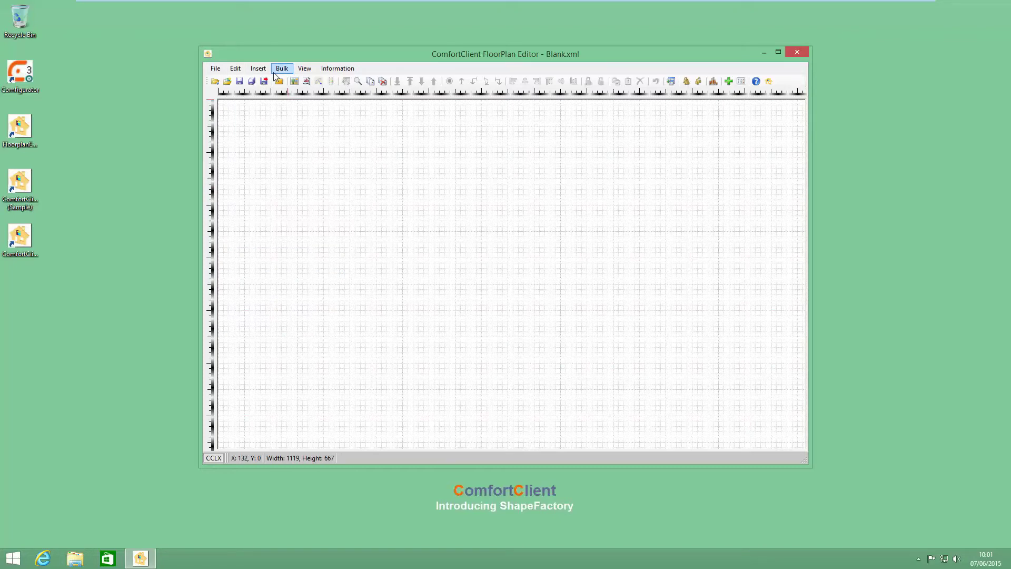
- Examine the shapes offered in the ShapeFactory categories, such as Bedroom, Kitchen, Lounge, House Plants, Miscellaneous and Appliances
click(258, 69)
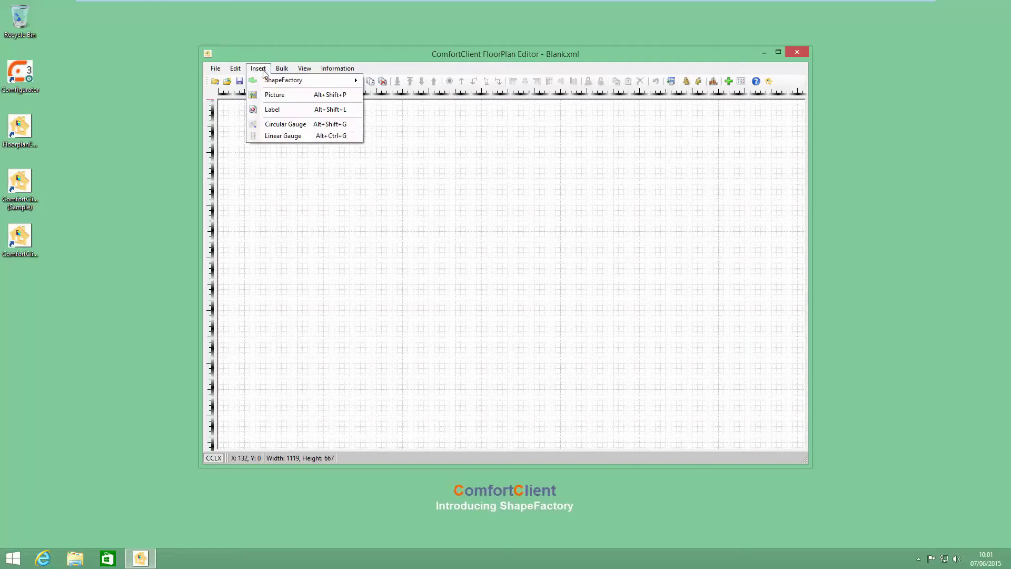
mouse_move(265, 83)
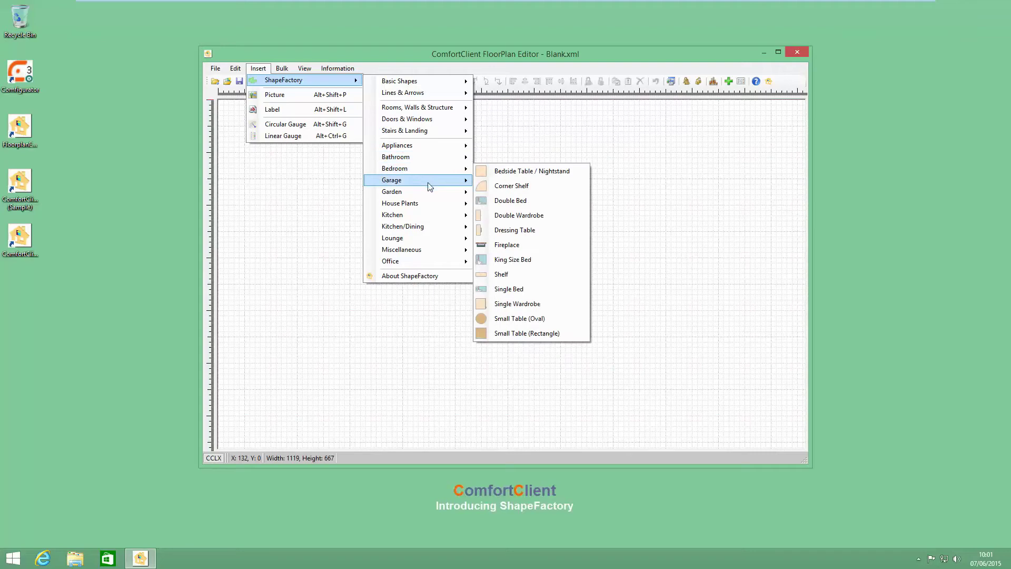
mouse_move(436, 232)
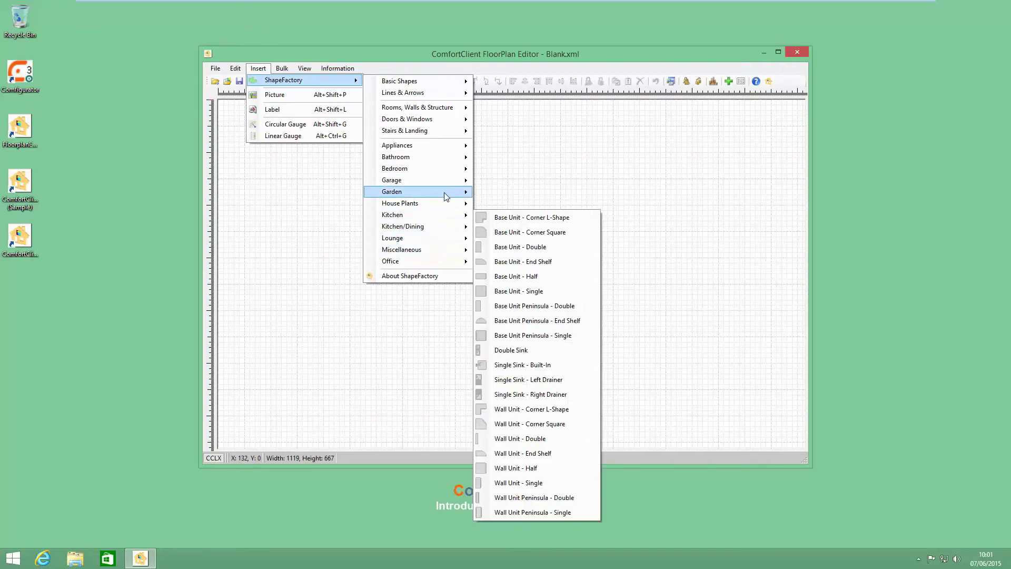
mouse_move(453, 173)
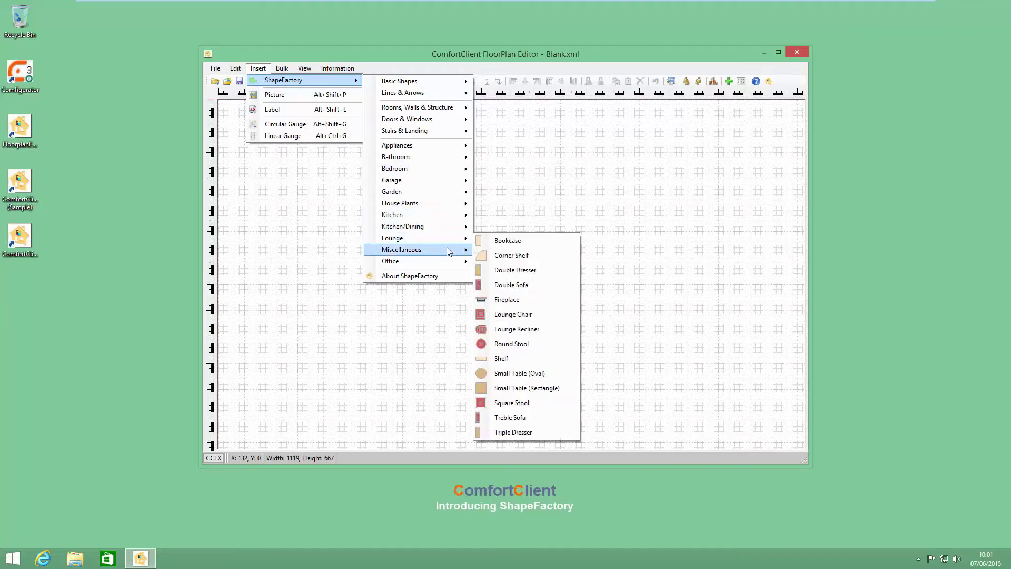
mouse_move(447, 248)
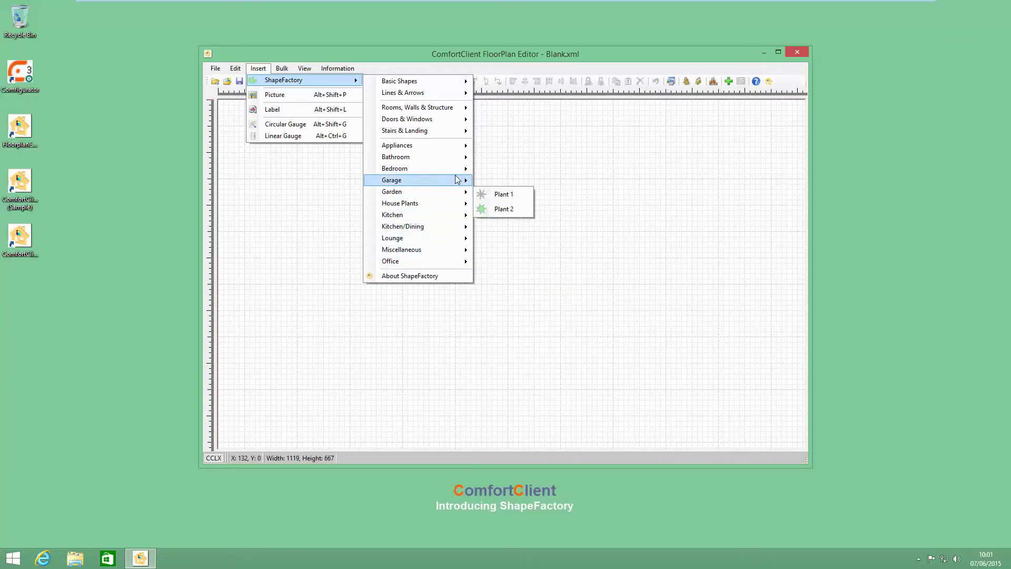
mouse_move(465, 154)
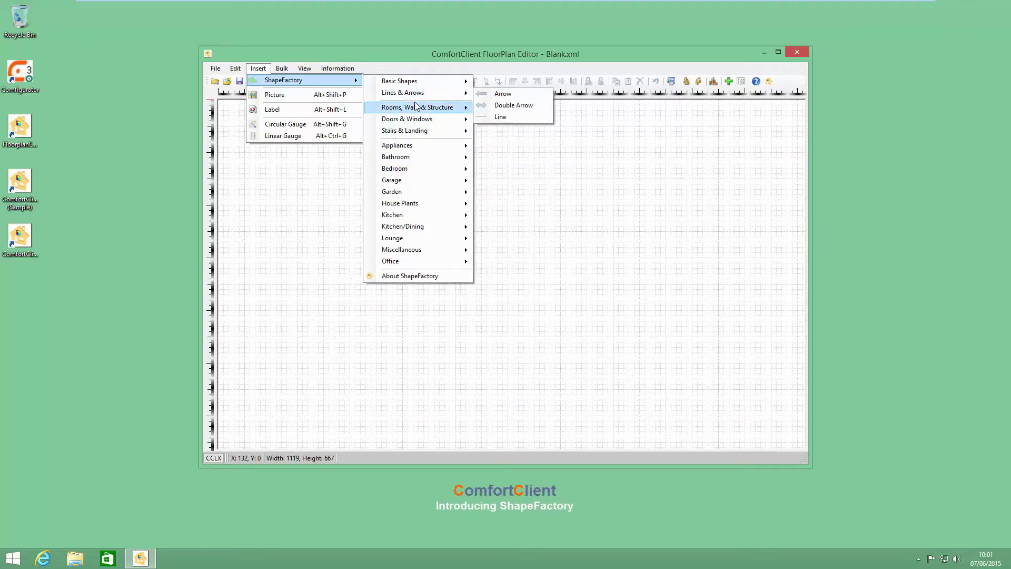
mouse_move(414, 263)
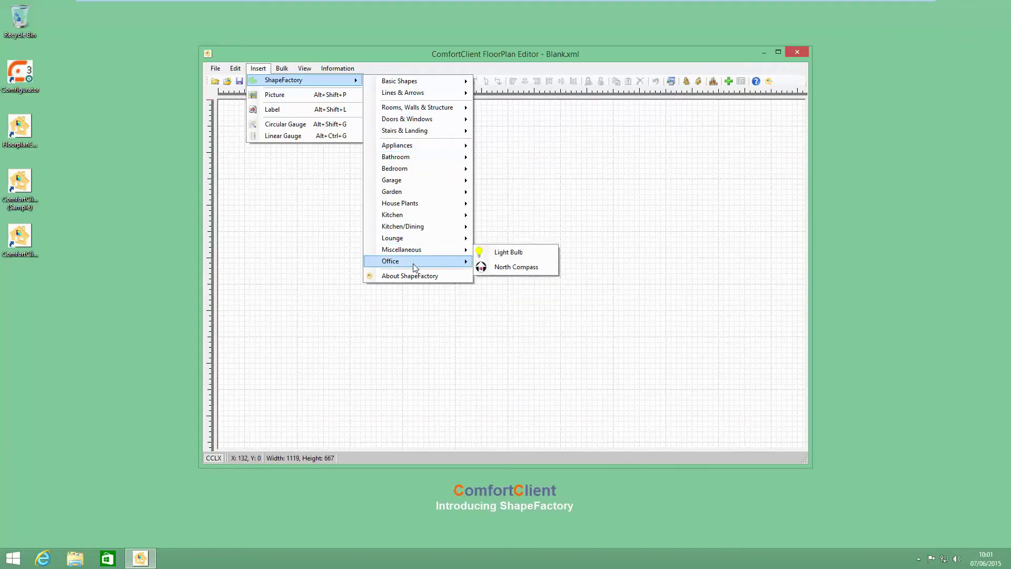
mouse_move(412, 143)
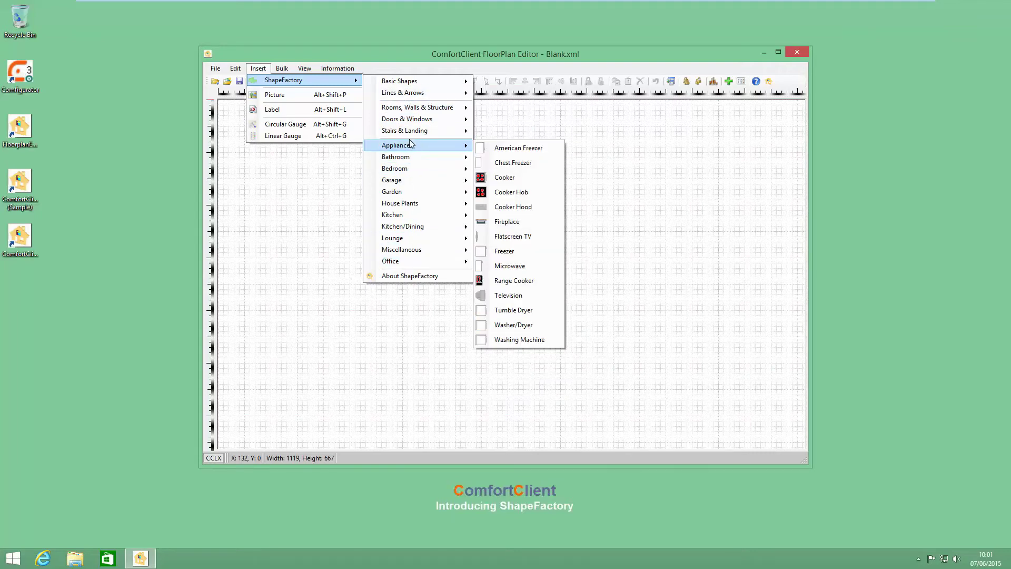
- Insert a basic L-Shape with default properties, and place it mid-floorplan enlarged to about 317 by 210
mouse_move(416, 82)
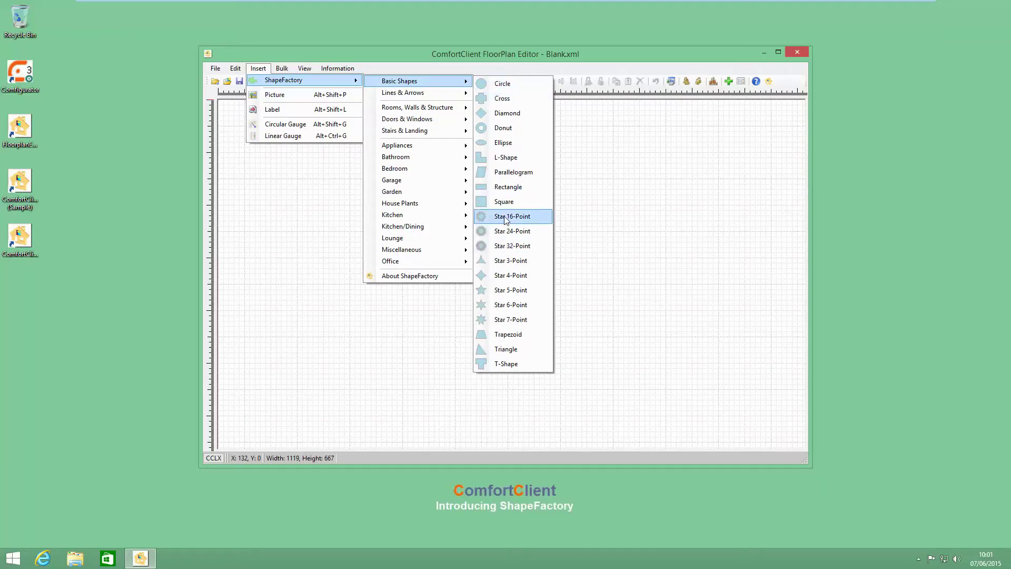
click(505, 159)
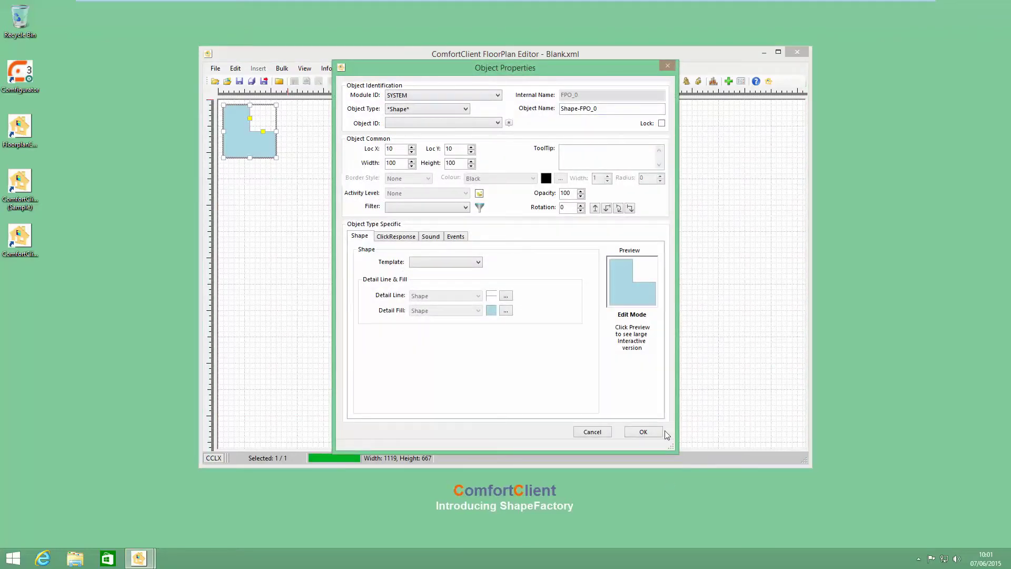
click(644, 432)
drag(262, 144, 607, 291)
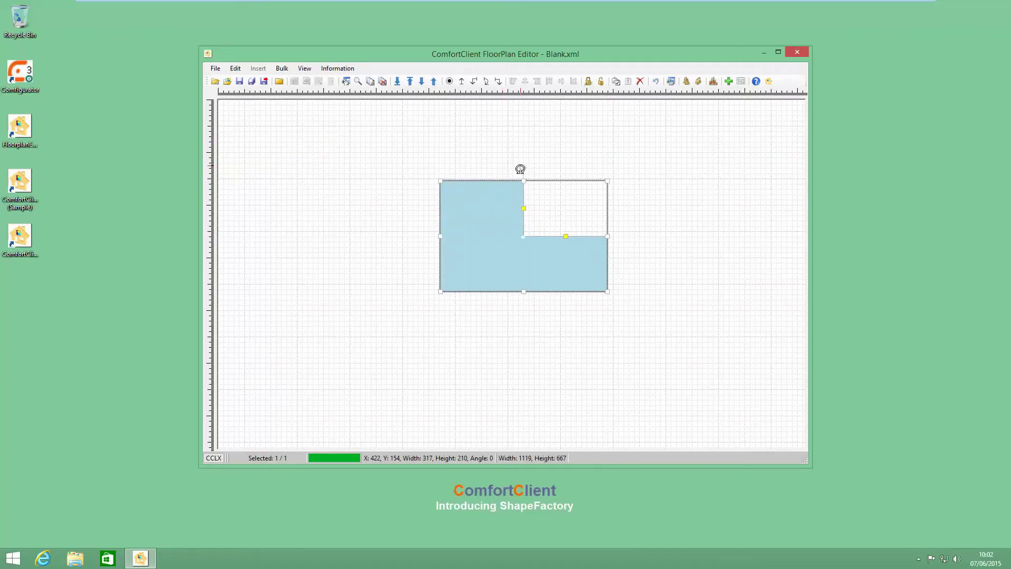
- Try resizing and rotating the L-shape freehand, and reset its rotation to upright
drag(610, 212, 480, 211)
drag(495, 168, 497, 147)
click(462, 81)
- Resize the L-shape to about 280 wide and narrow its upright arm with the shape's action point
drag(607, 236, 704, 242)
drag(639, 231, 590, 232)
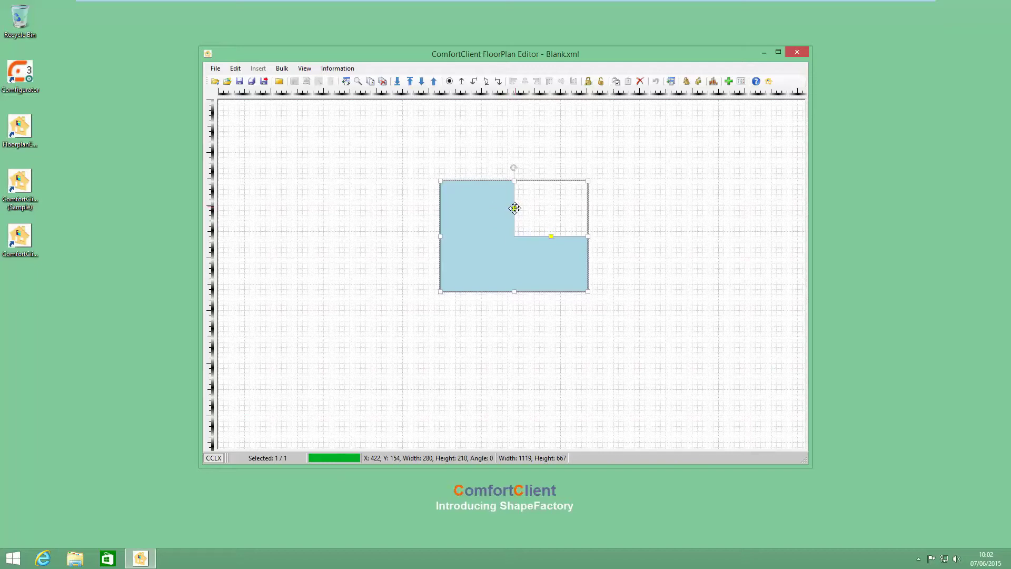
drag(515, 208, 462, 209)
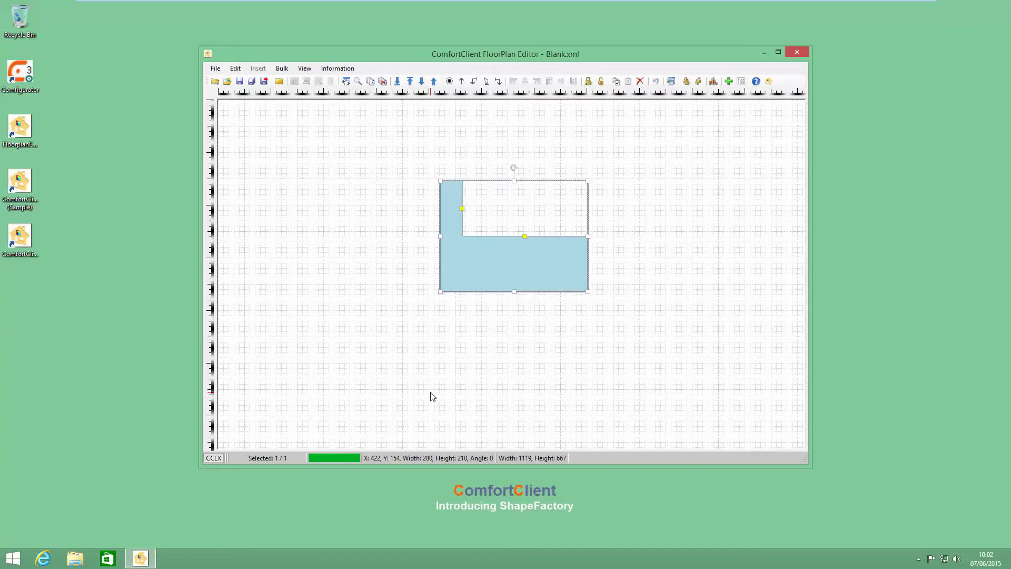
drag(428, 371, 350, 248)
- Insert a Star 16-Point with default properties, place it beside the L-shape's upright arm and thin its rays into narrow spikes
click(258, 68)
mouse_move(292, 81)
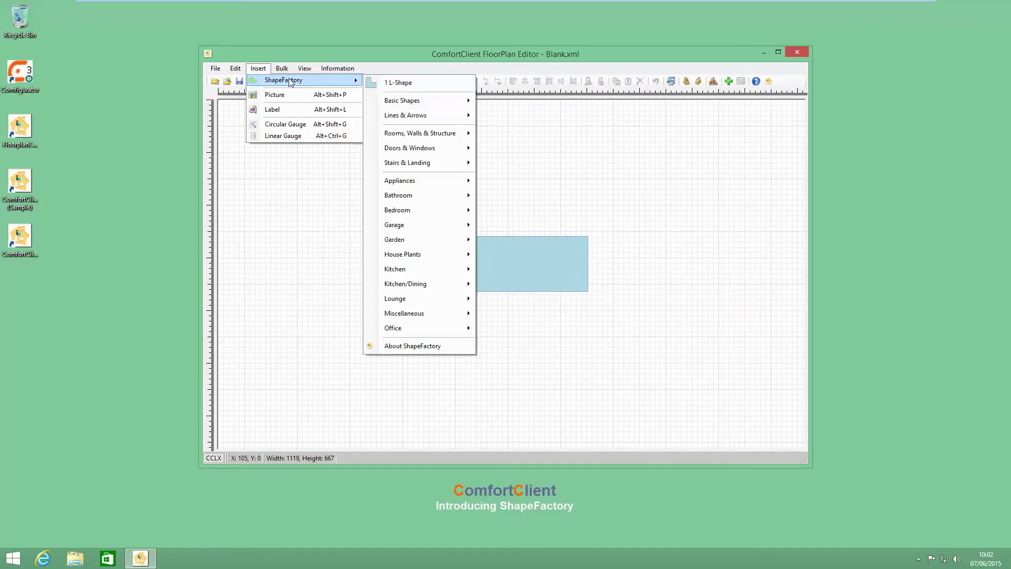
mouse_move(434, 100)
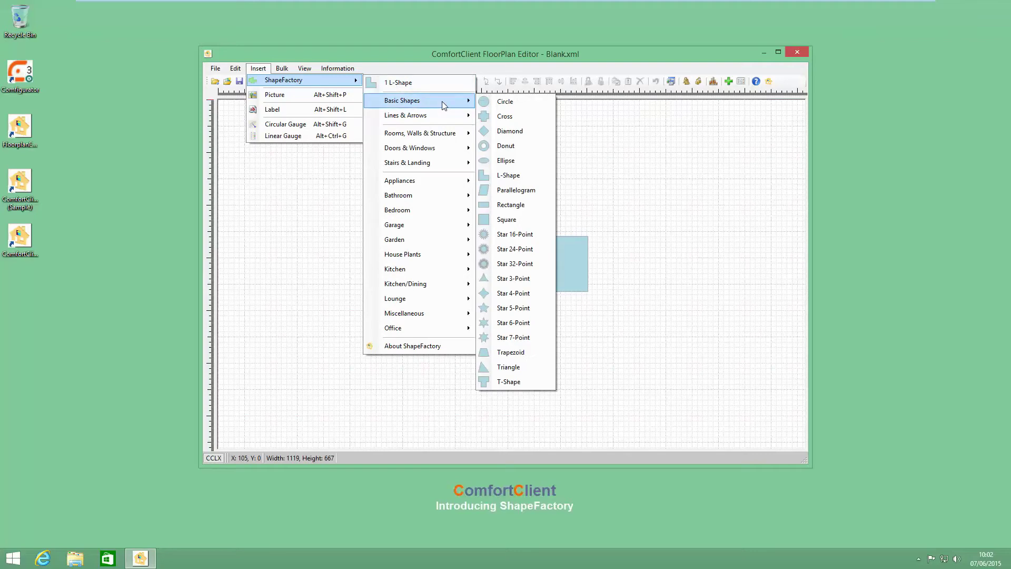
click(510, 235)
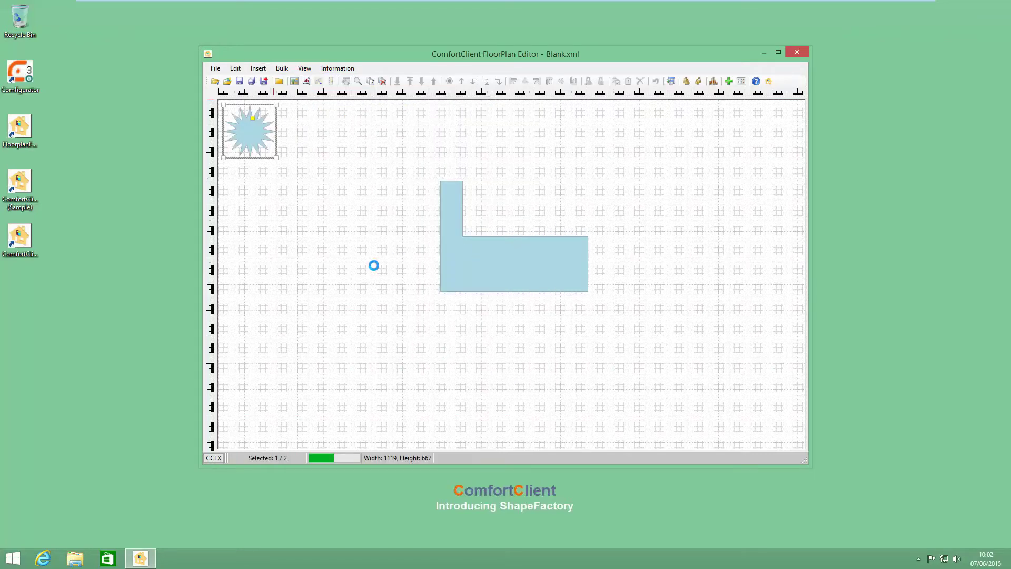
click(638, 431)
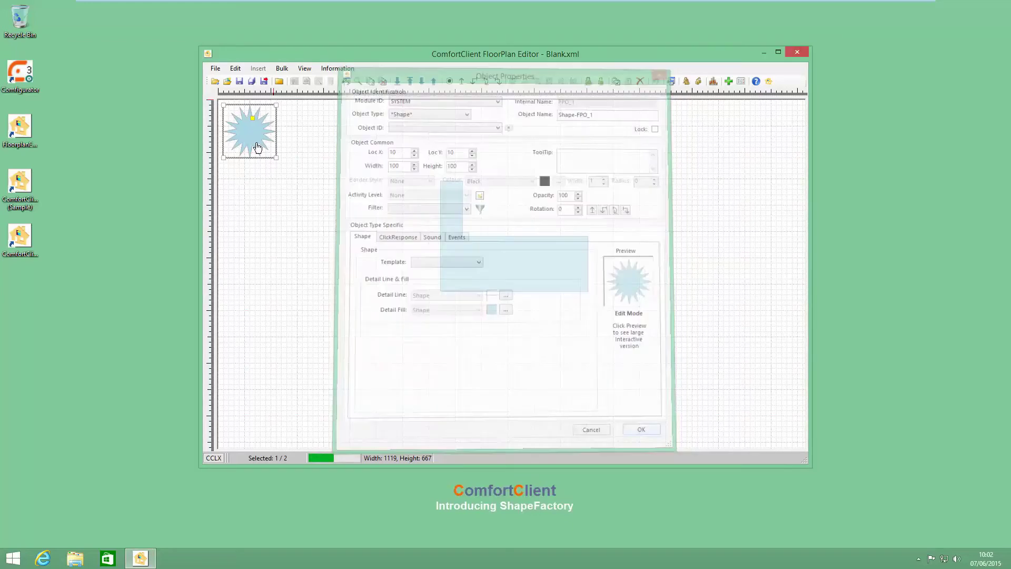
drag(249, 132, 366, 206)
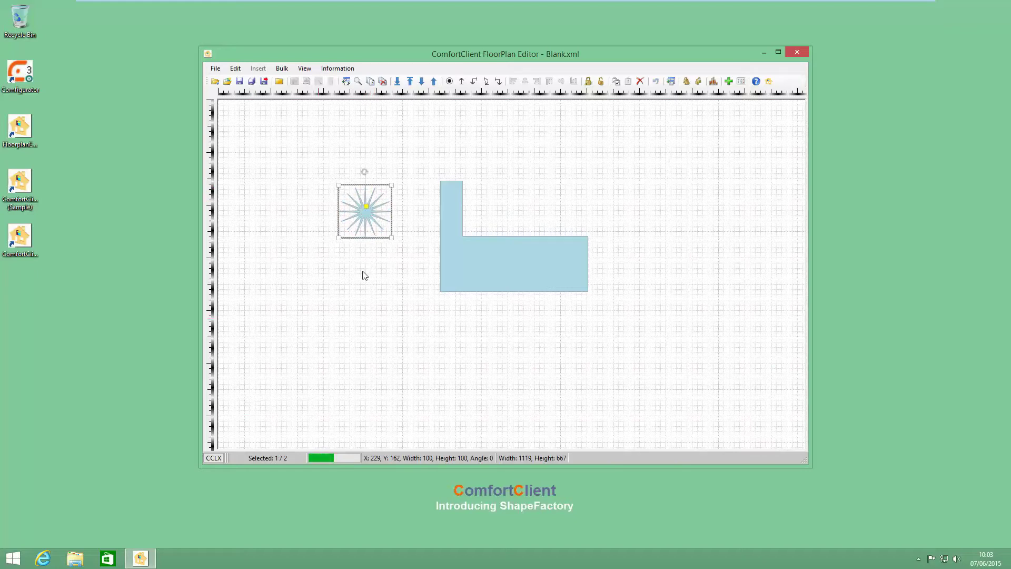
click(411, 185)
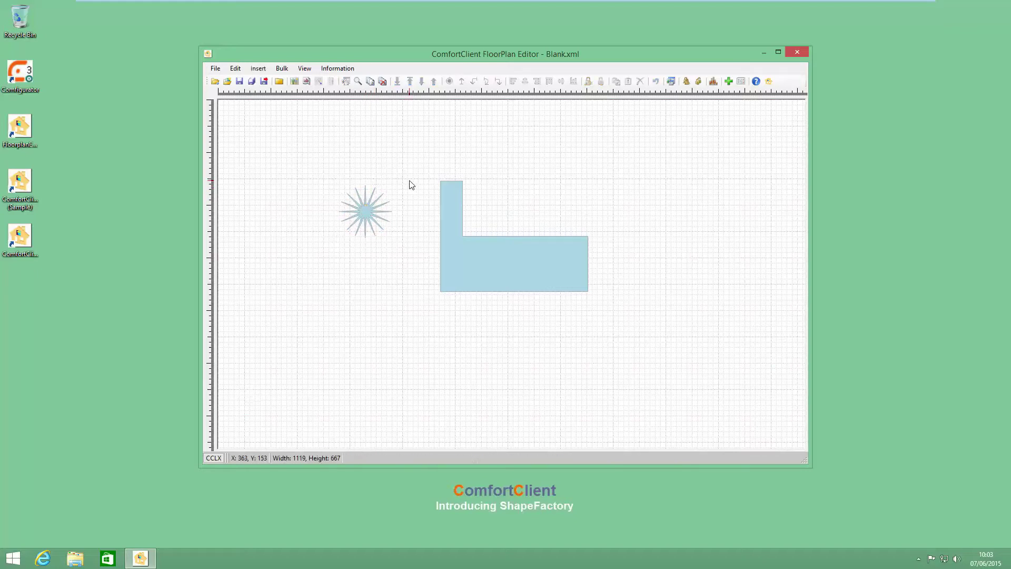
click(472, 253)
click(288, 106)
- Insert a basic Trapezoid with default properties, place it above the L-shape's horizontal arm and narrow its upper edge
click(258, 69)
mouse_move(269, 80)
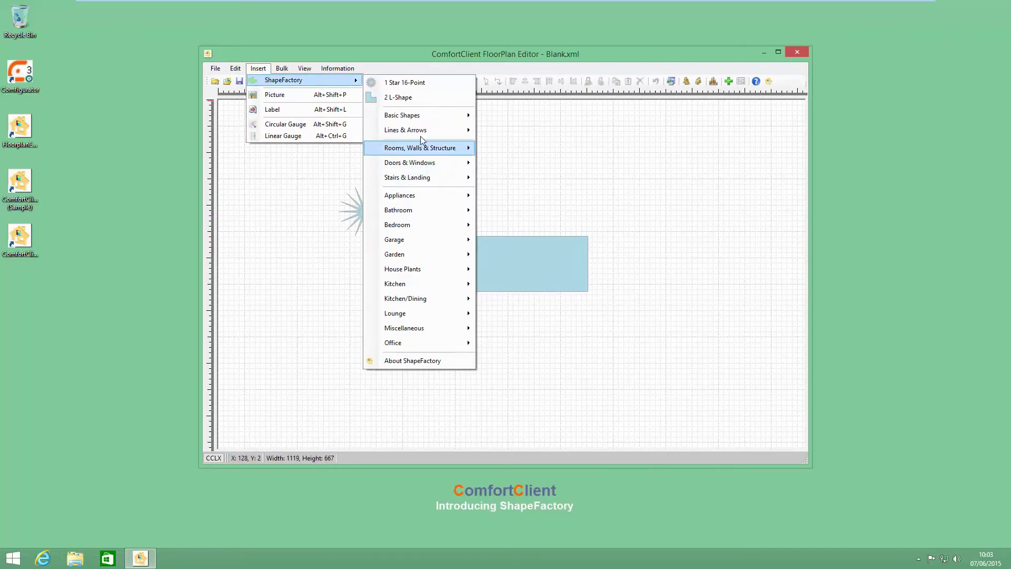
mouse_move(431, 115)
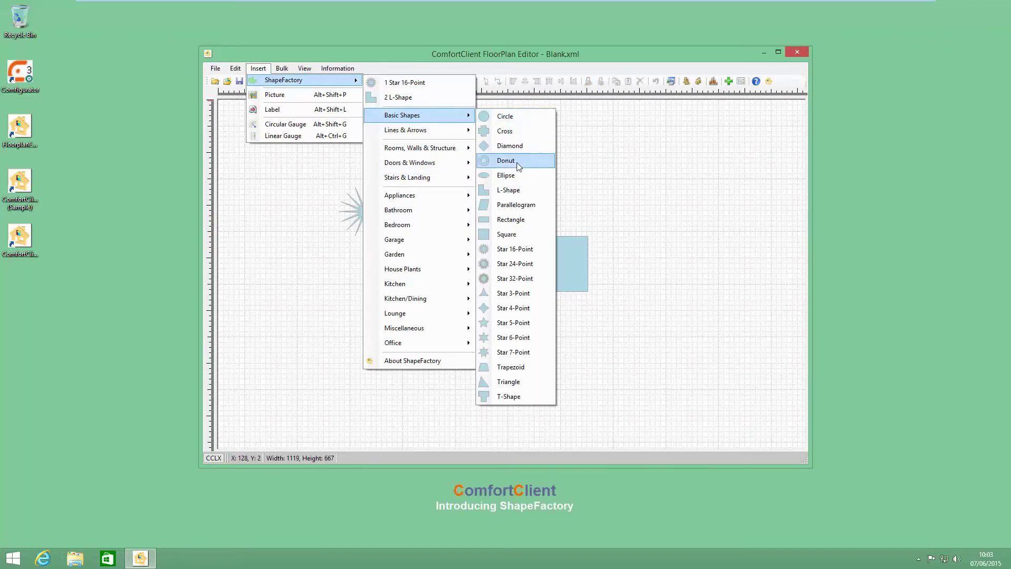
click(508, 368)
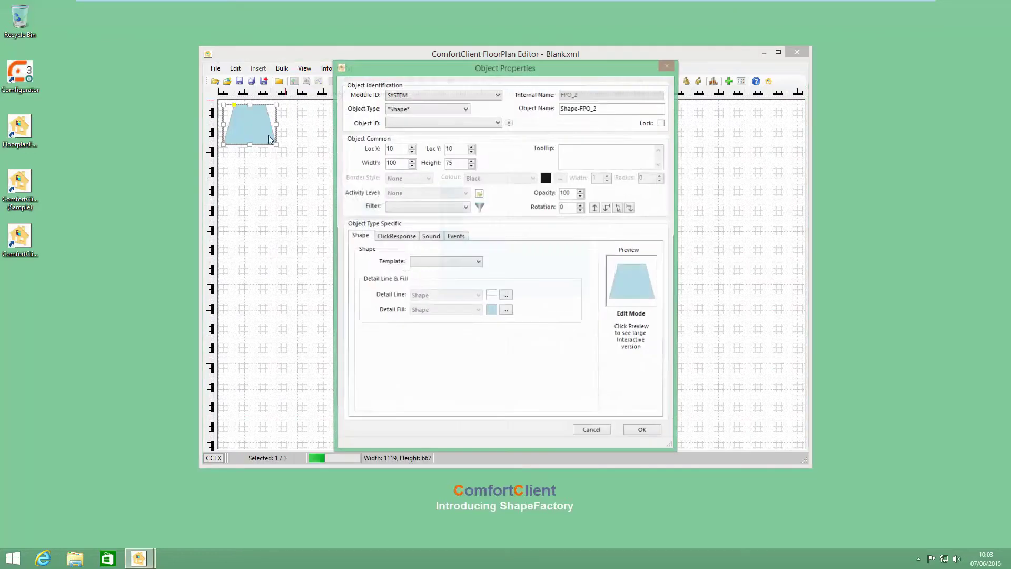
click(643, 428)
drag(238, 110, 534, 119)
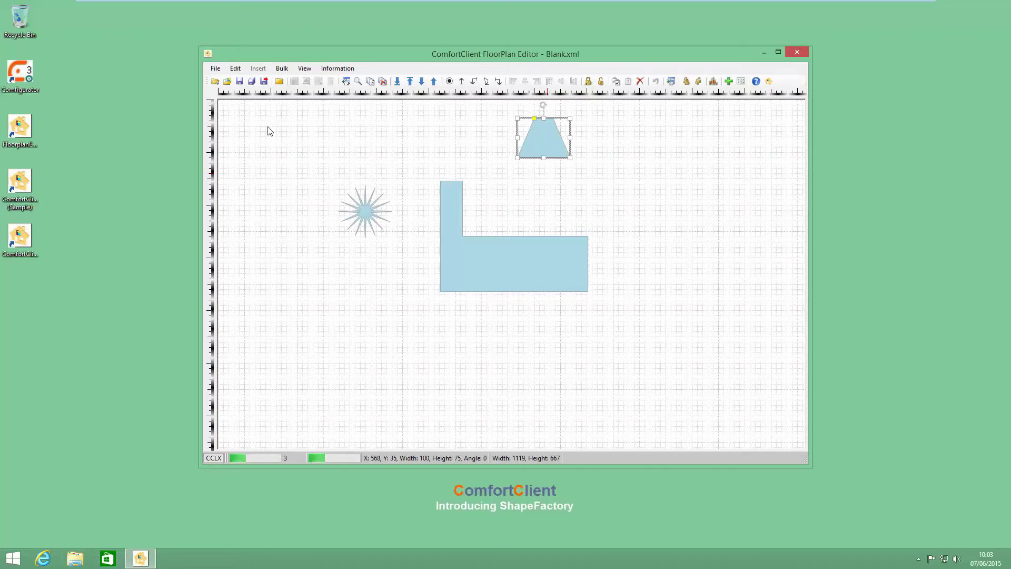
click(268, 129)
- Insert a basic Triangle with default properties and place it above the 16-point star
click(258, 68)
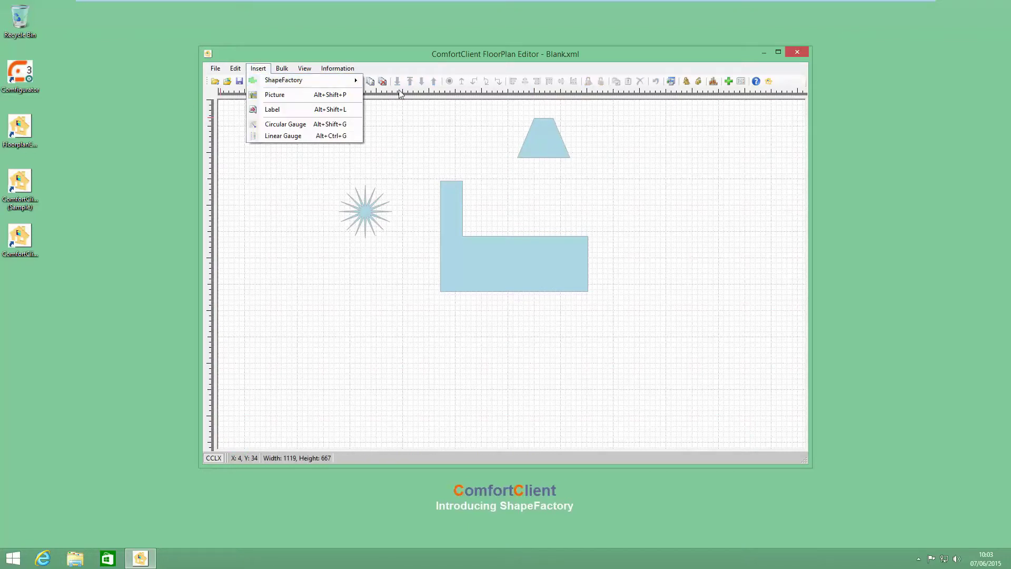
mouse_move(343, 86)
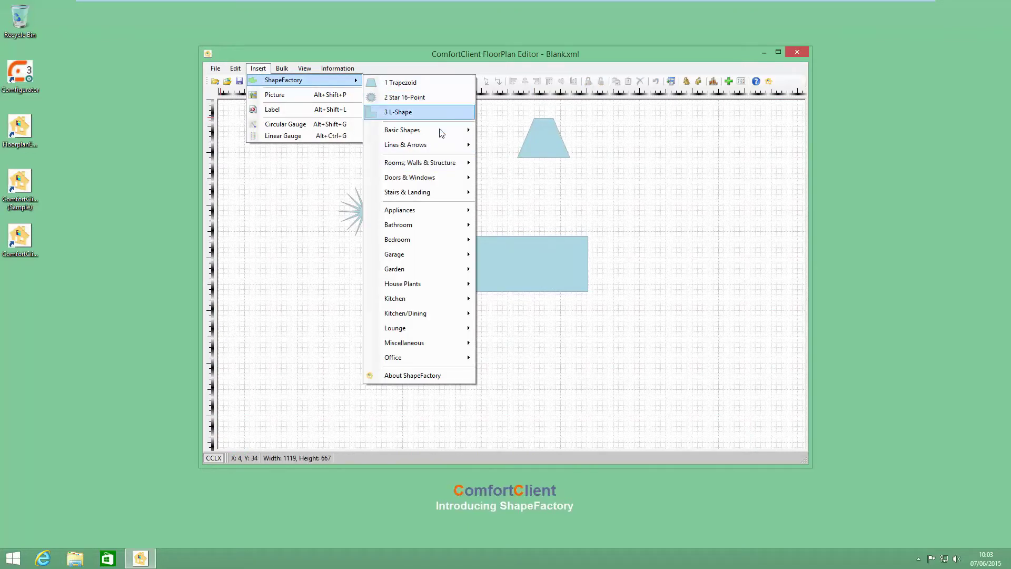
mouse_move(431, 130)
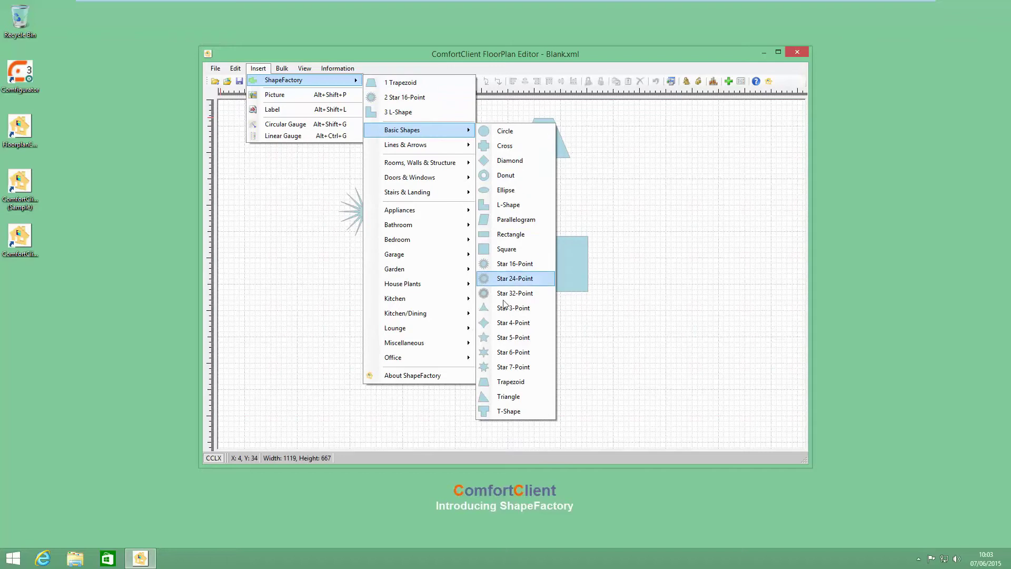
click(508, 396)
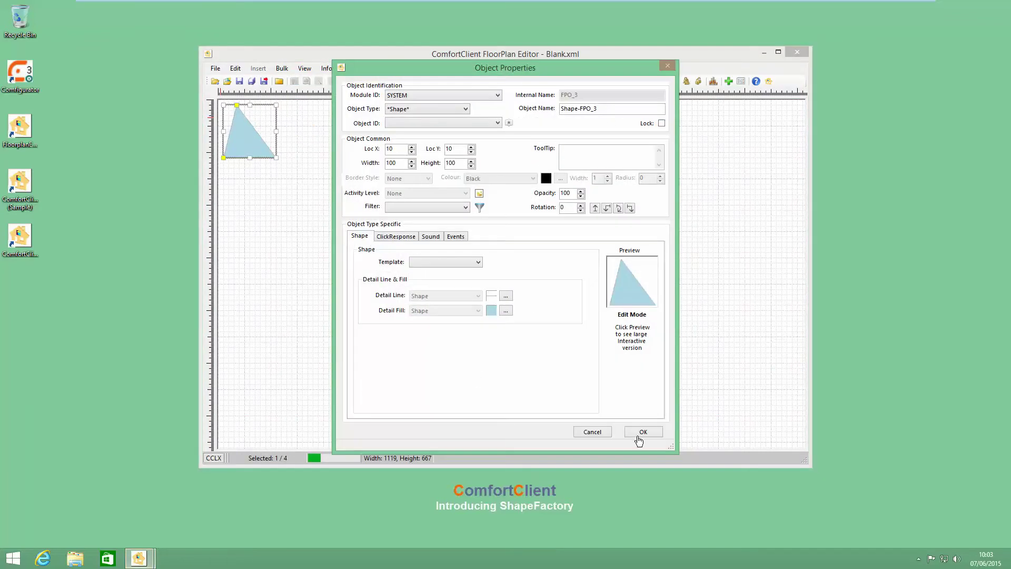
click(639, 436)
drag(248, 140, 353, 140)
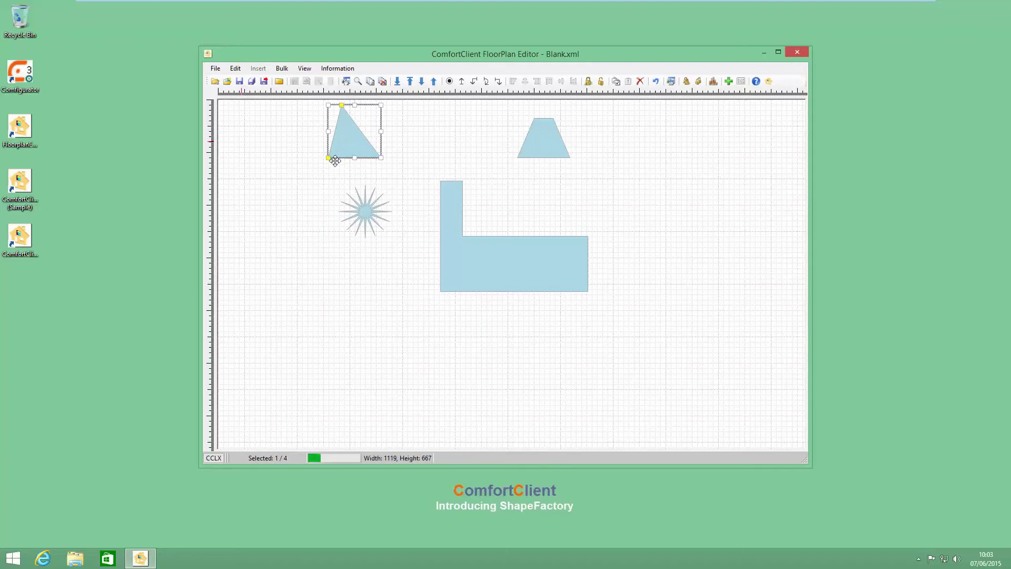
- Reshape the triangle with its action points into isosceles, right-angled and slanted forms, ending with a right-angled triangle
mouse_move(342, 105)
mouse_down()
mouse_move(408, 113)
mouse_move(325, 104)
mouse_move(356, 107)
mouse_up()
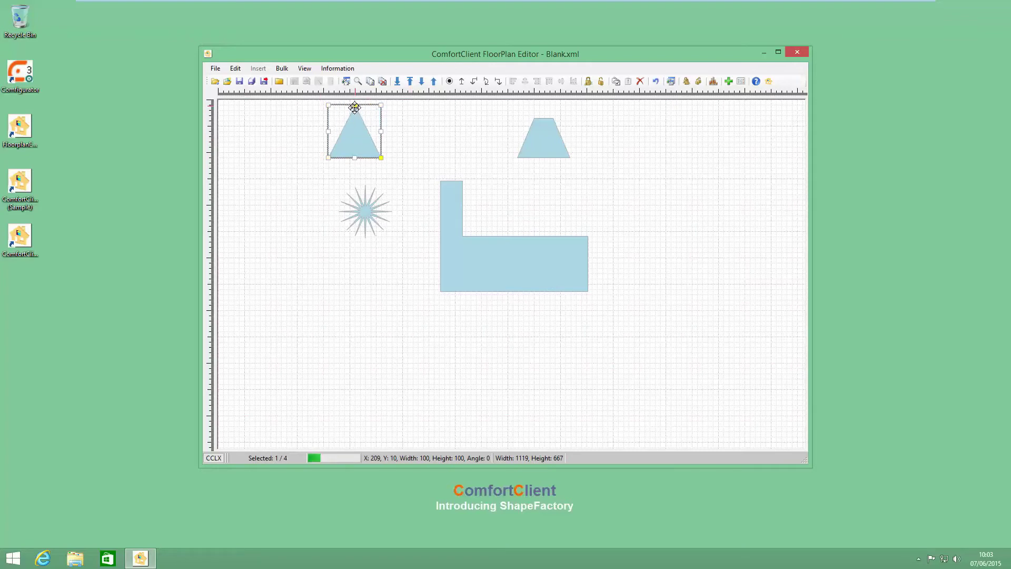
drag(356, 106, 293, 108)
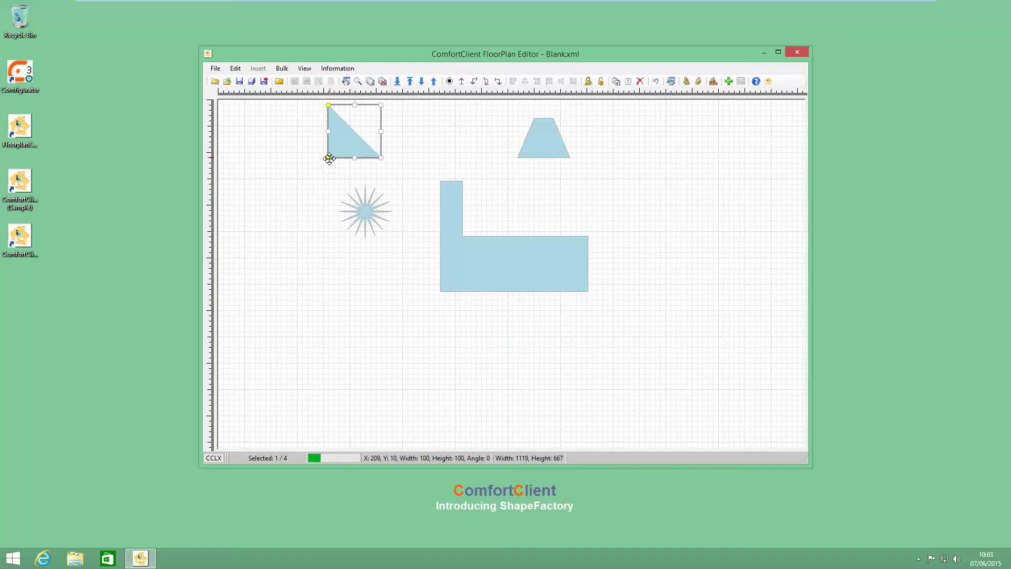
drag(328, 158, 360, 166)
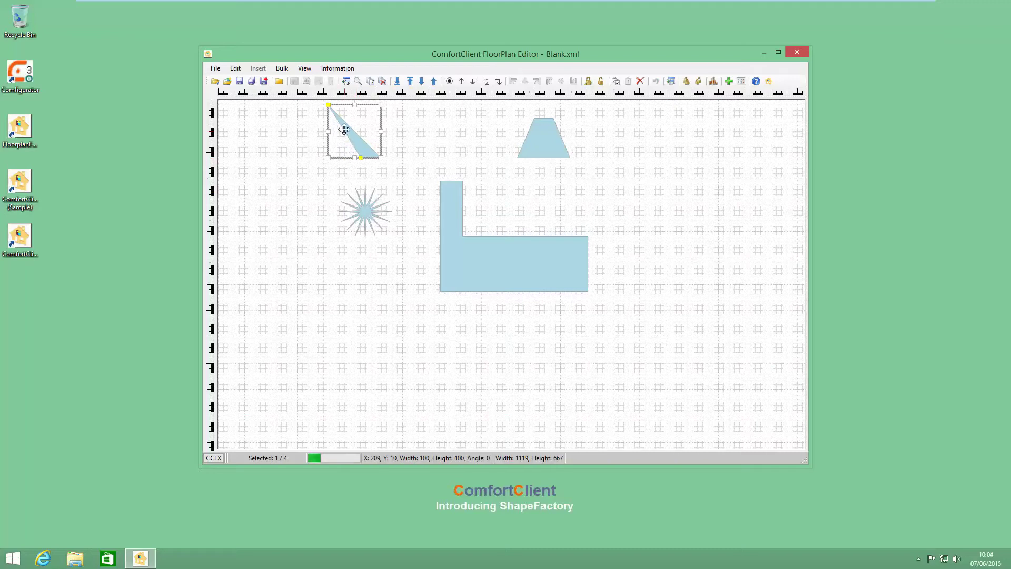
mouse_move(328, 106)
mouse_down()
mouse_move(352, 109)
mouse_move(318, 105)
mouse_up()
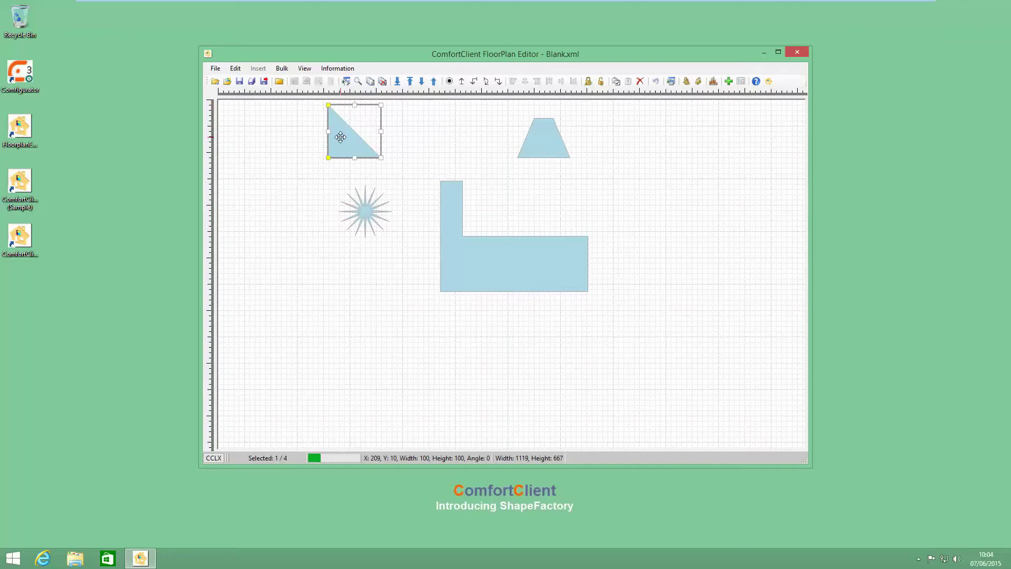
- Select all the shapes on the floorplan and delete them
drag(627, 347, 265, 91)
key(Delete)
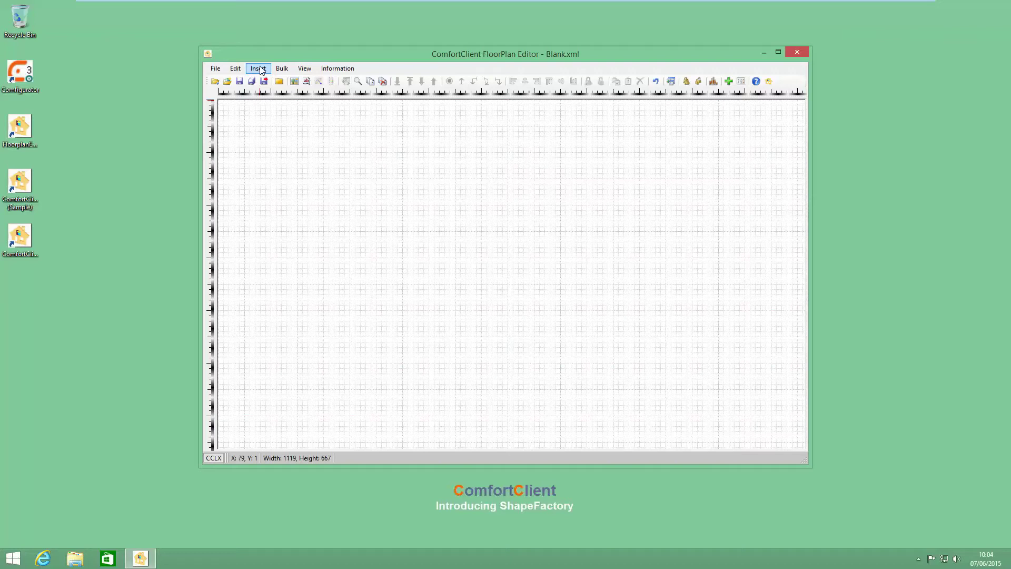
- Insert a T-Room from the Rooms, Walls & Structure category and set its width to 217 and height to 300
click(261, 70)
mouse_move(288, 81)
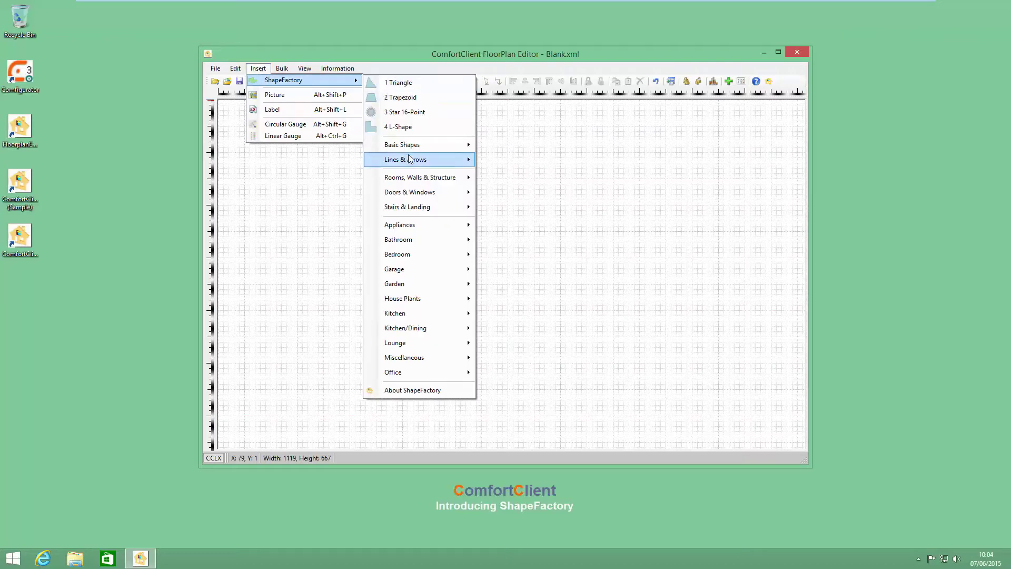
mouse_move(417, 150)
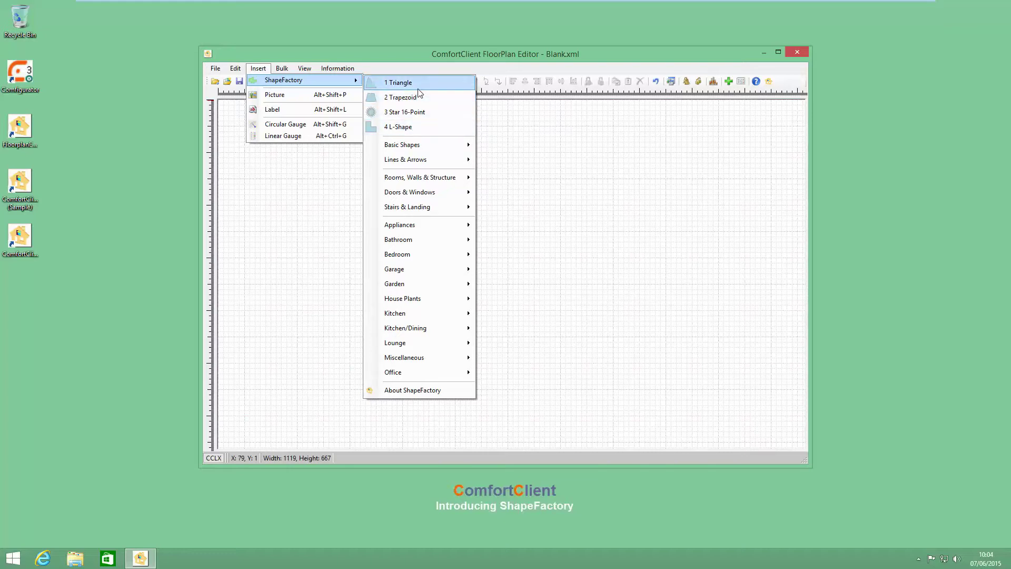
mouse_move(417, 146)
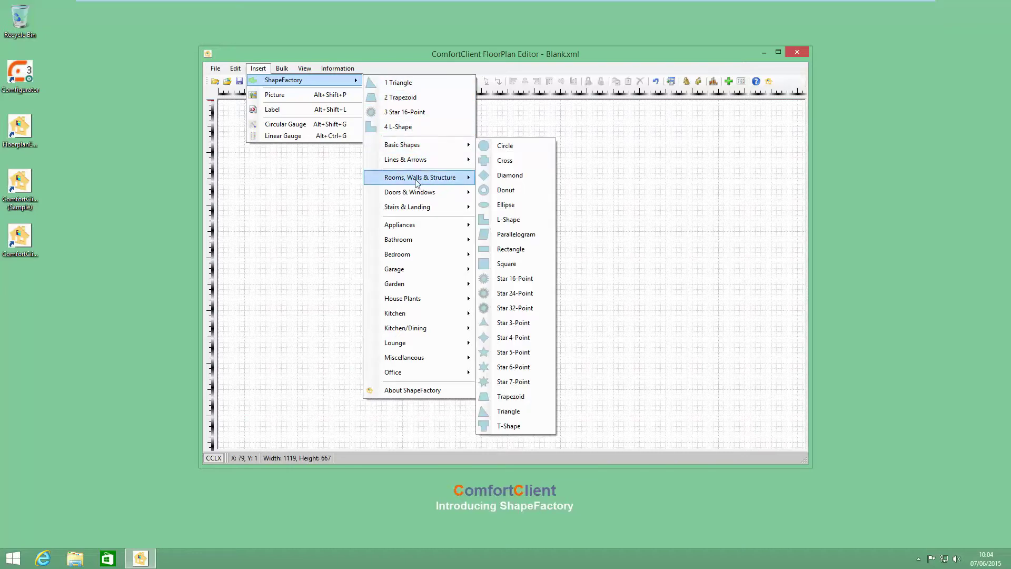
mouse_move(401, 168)
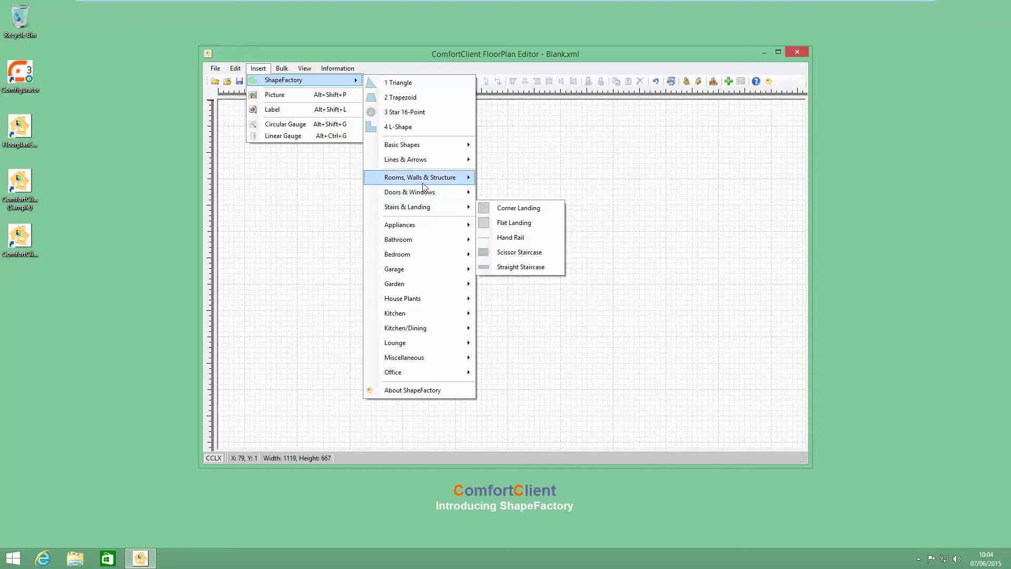
mouse_move(426, 182)
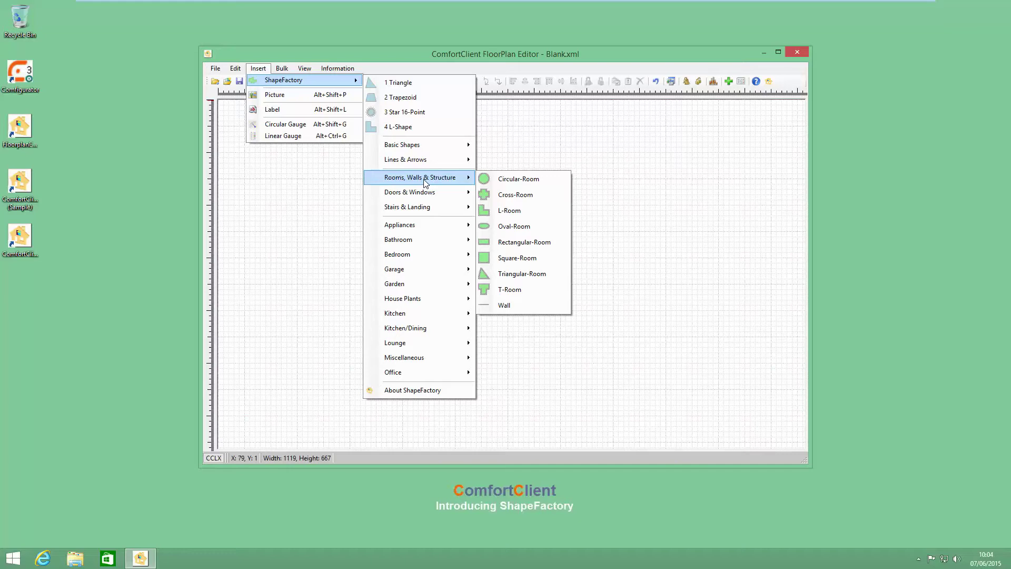
click(510, 289)
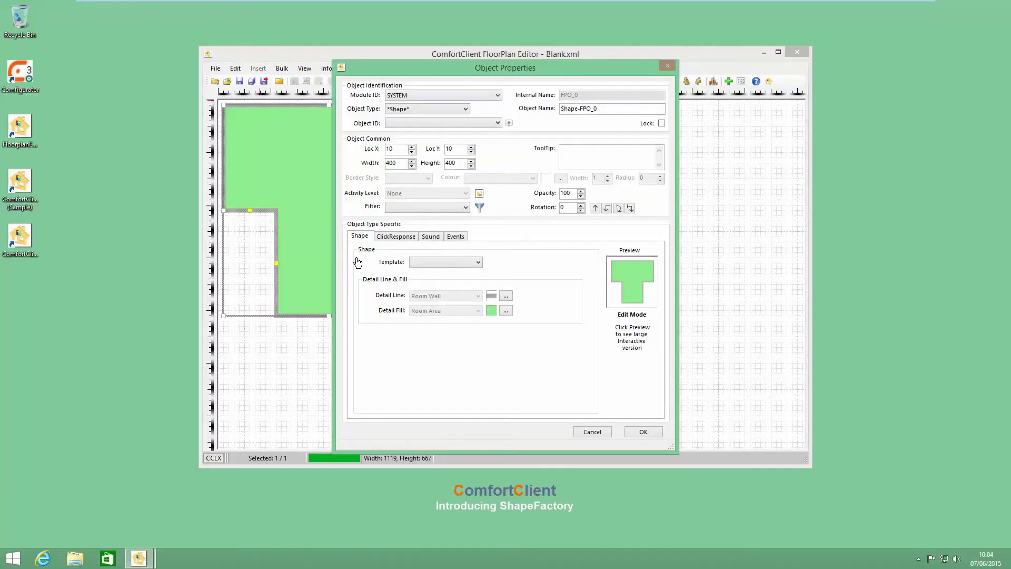
drag(399, 163, 388, 164)
click(470, 165)
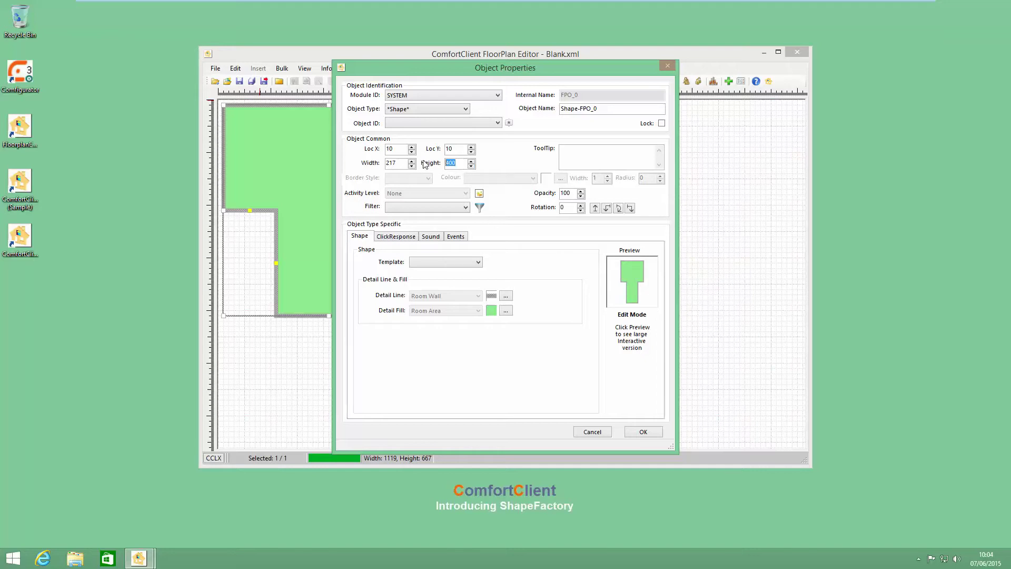
text(3)
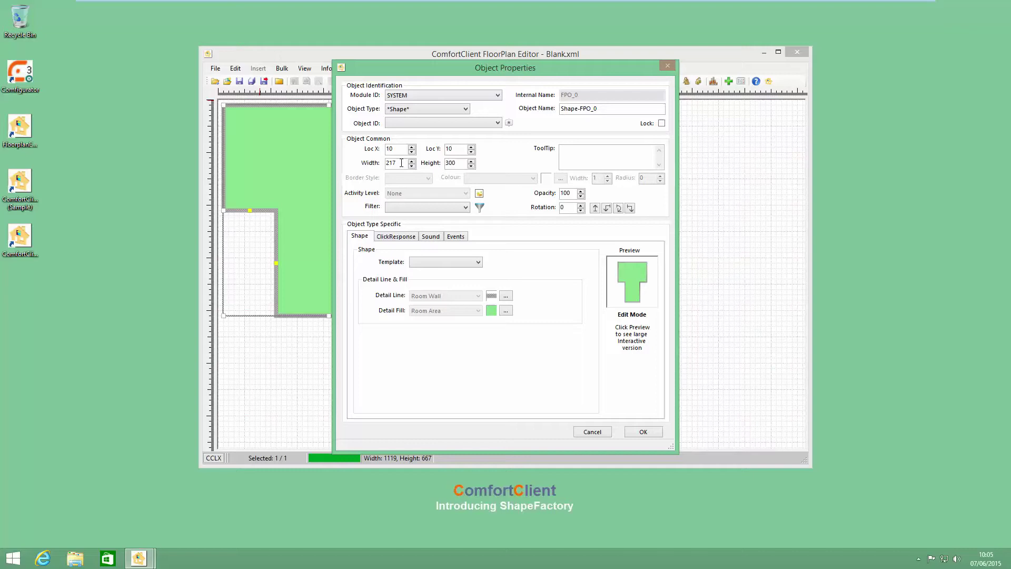
- Try preset and stepped rotations on the T-room, including 236, and set its rotation to 270
click(608, 208)
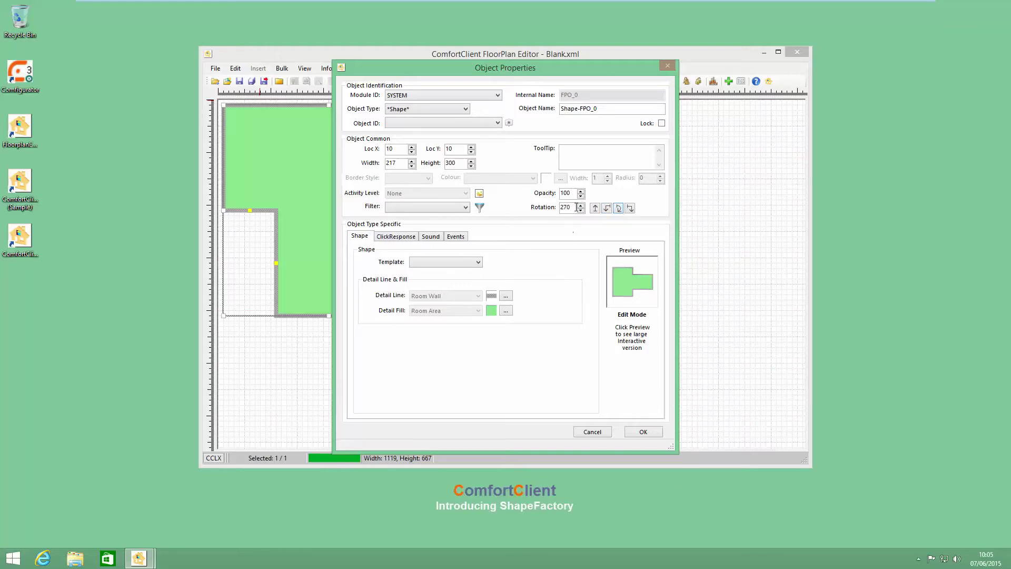
drag(579, 210, 580, 211)
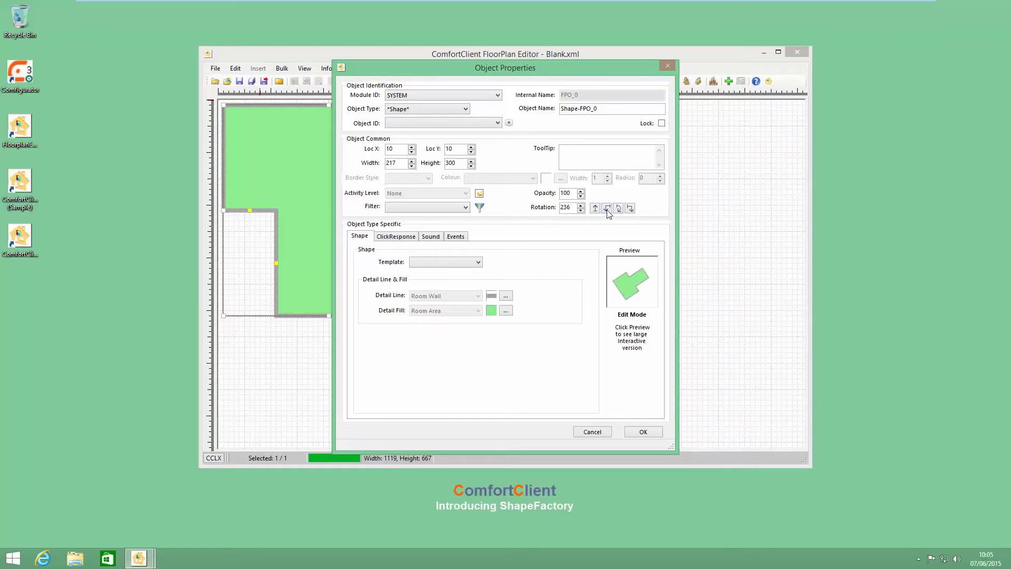
click(595, 208)
click(608, 208)
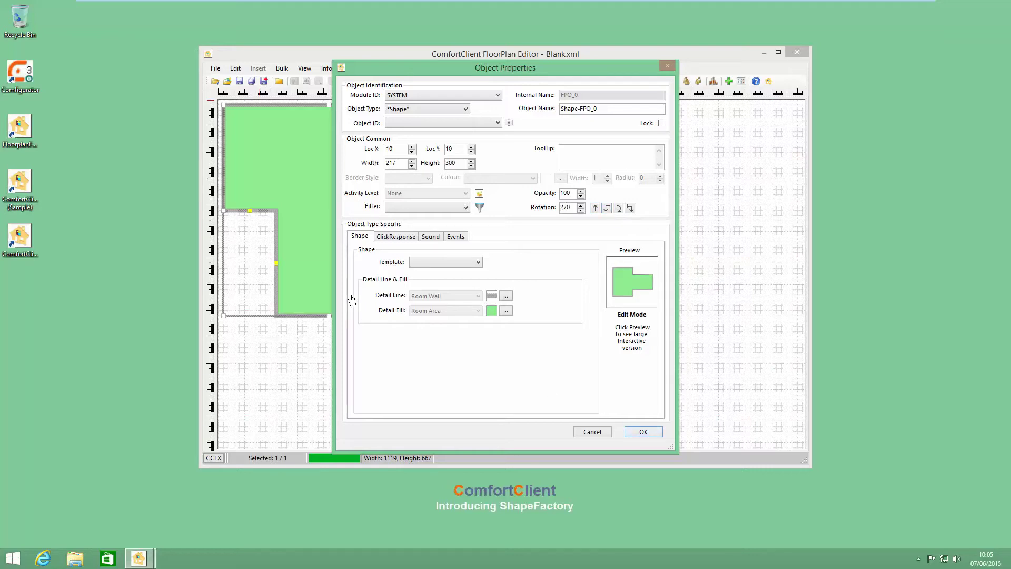
- Change the T-room's detail fill to solid LightPink
drag(431, 68, 467, 45)
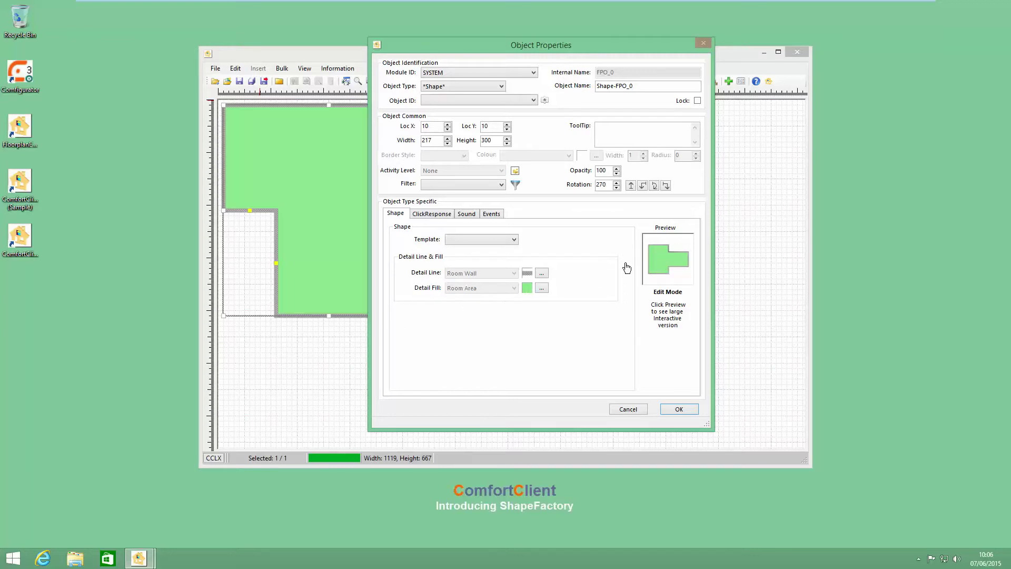
click(541, 288)
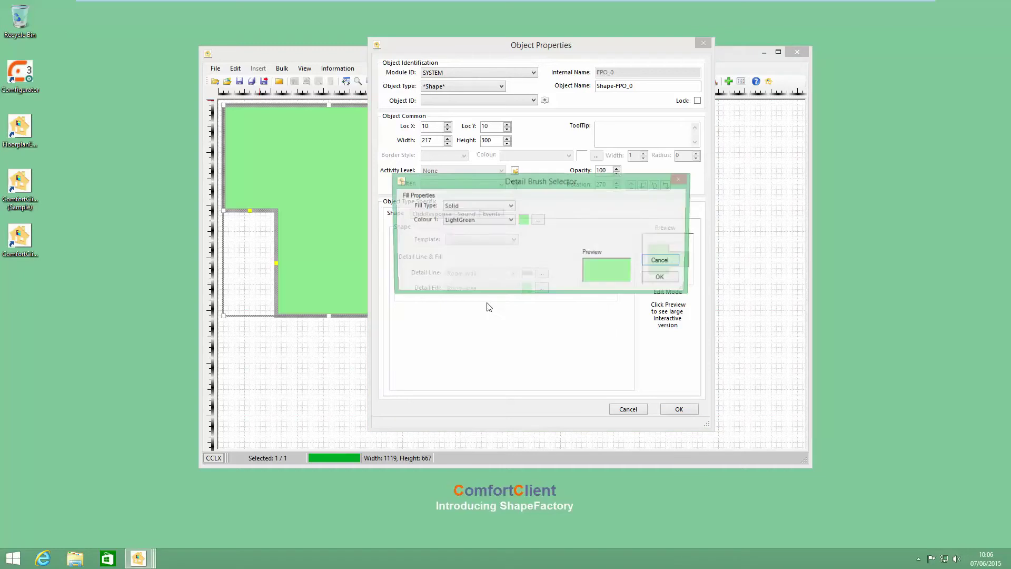
click(509, 221)
click(456, 243)
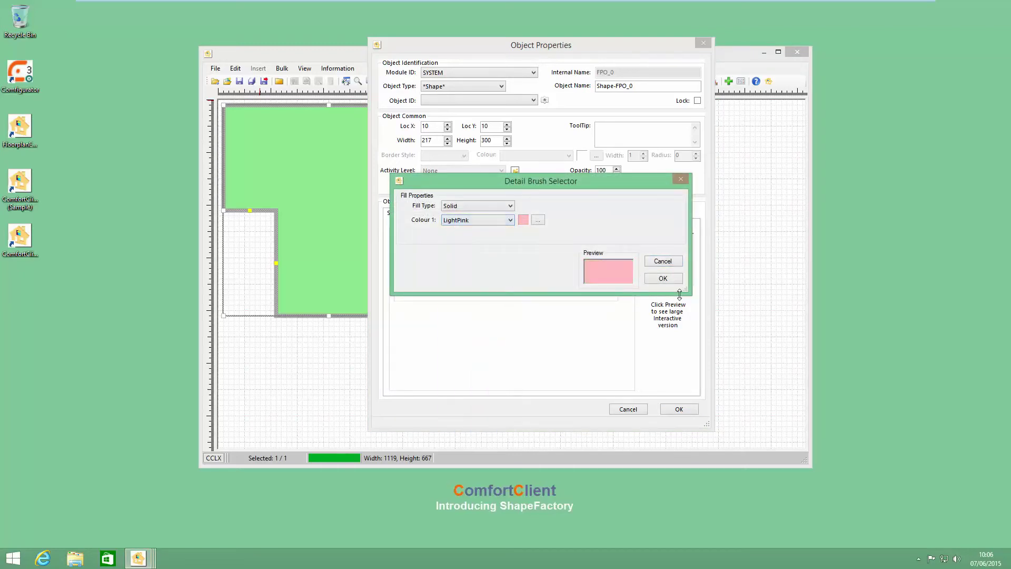
click(663, 278)
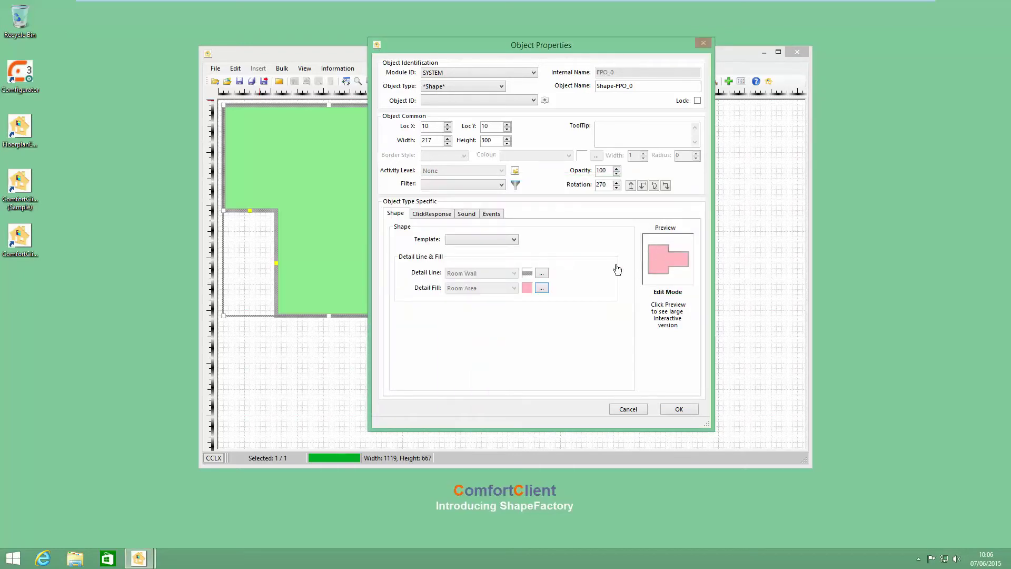
- Examine the enlarged interactive preview of the T-room and return to its properties
click(663, 258)
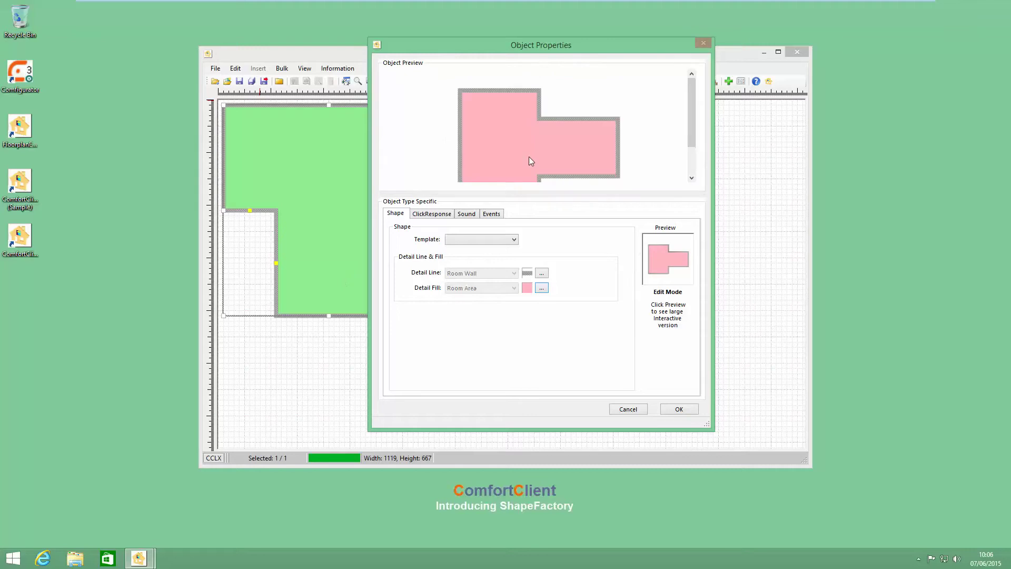
scroll(685, 135, down, 2)
scroll(685, 135, up, 2)
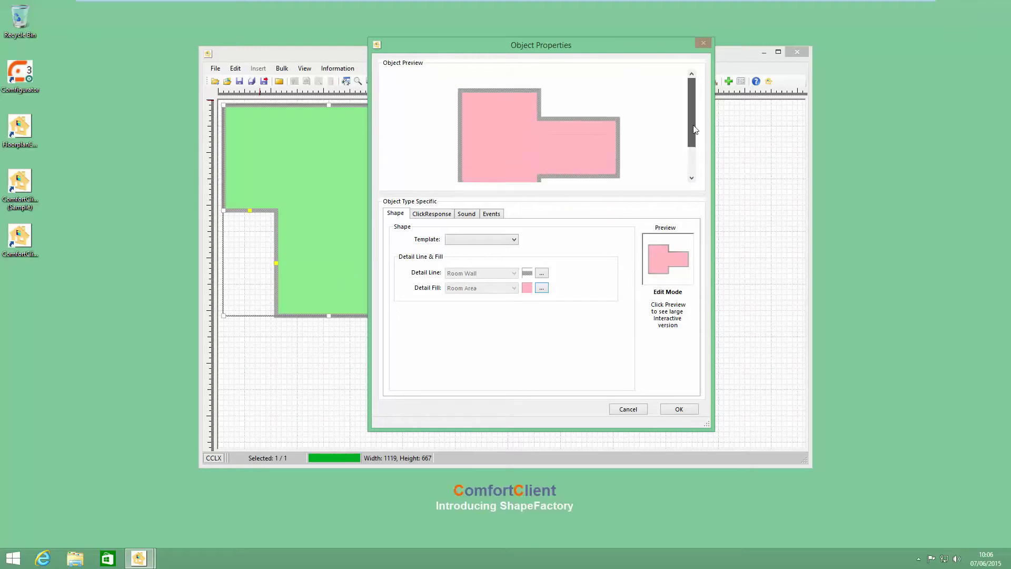
click(662, 257)
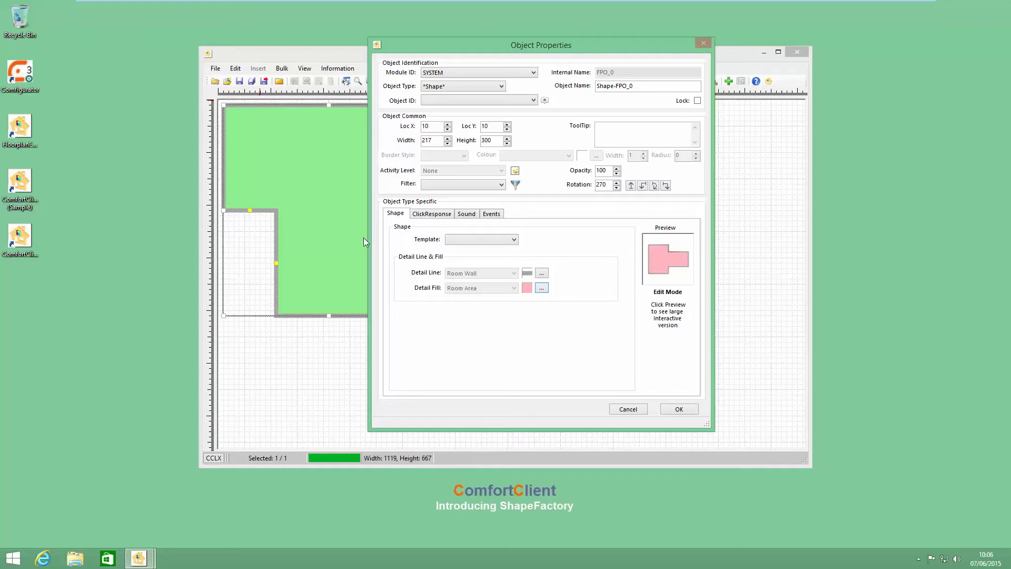
- Apply the T-room's properties, move it to the middle of the floorplan and shorten its upper notch with the action point
click(679, 410)
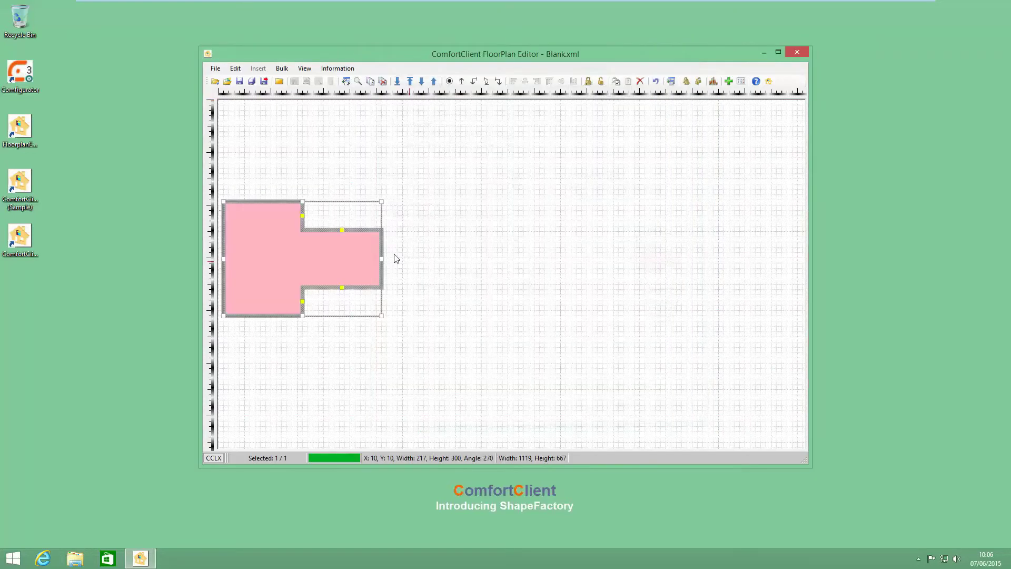
drag(318, 248, 482, 201)
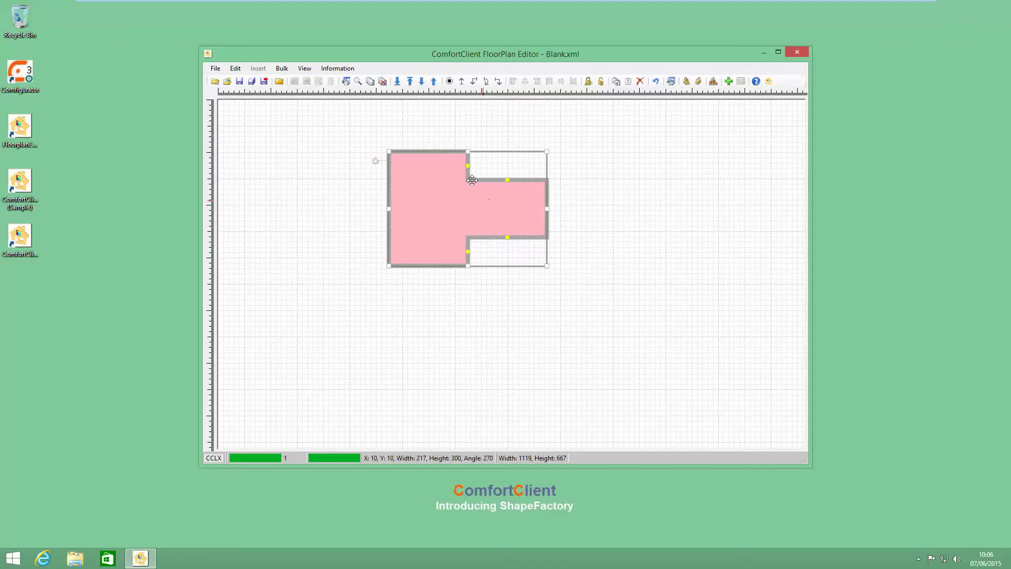
drag(500, 167, 534, 167)
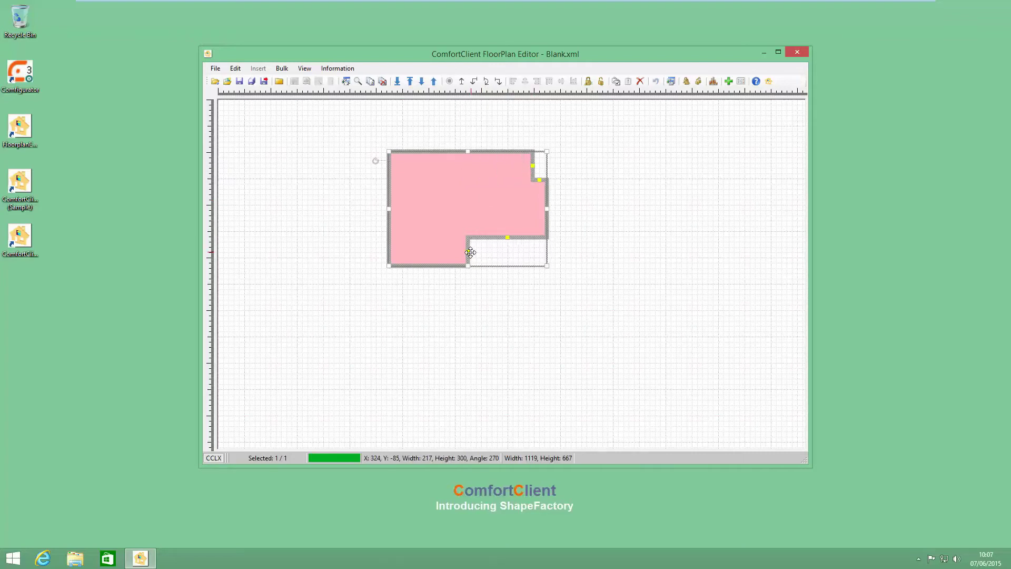
- Narrow the T-room's lower notch, stretch the room vertically to about 311, and shift it up on the floorplan
drag(468, 254, 531, 258)
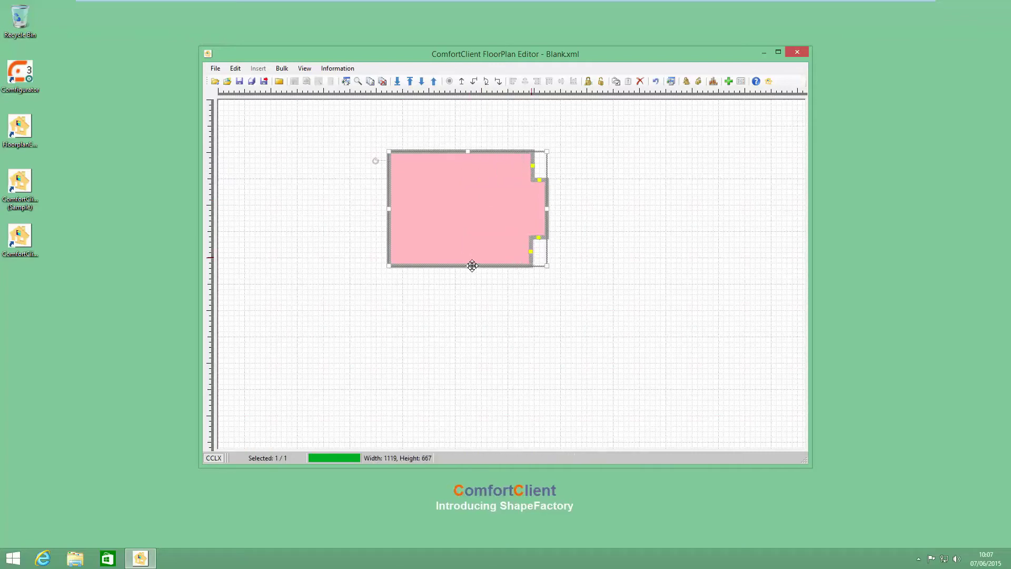
drag(468, 266, 463, 325)
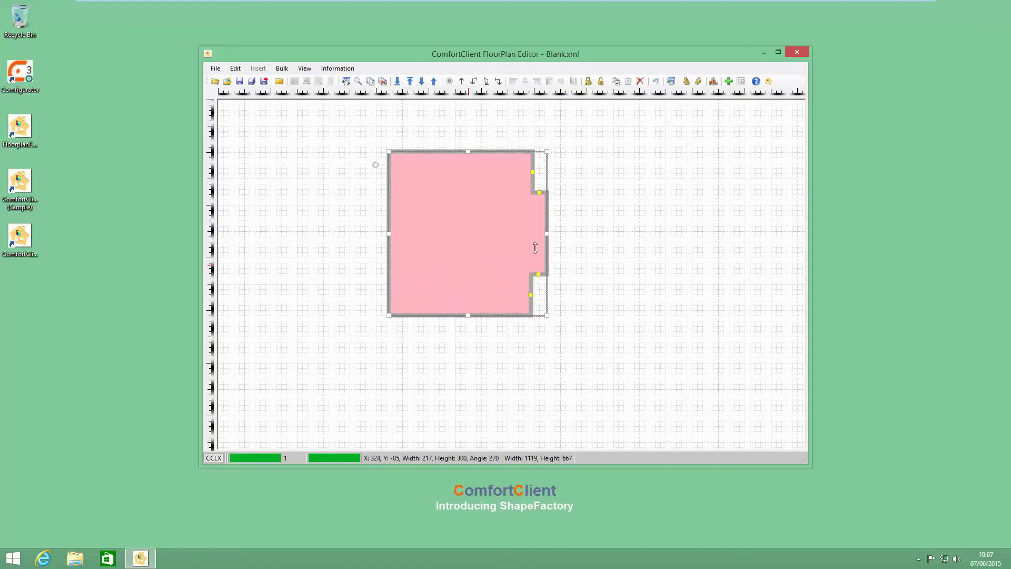
mouse_move(519, 294)
mouse_down()
mouse_move(510, 295)
mouse_move(528, 274)
mouse_move(531, 300)
mouse_up()
drag(489, 180, 482, 142)
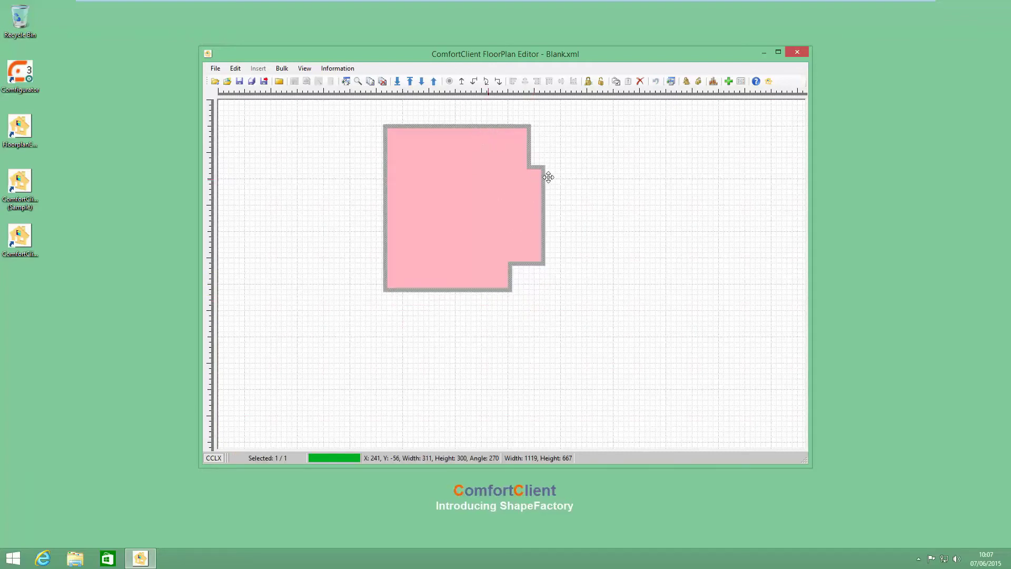
click(660, 201)
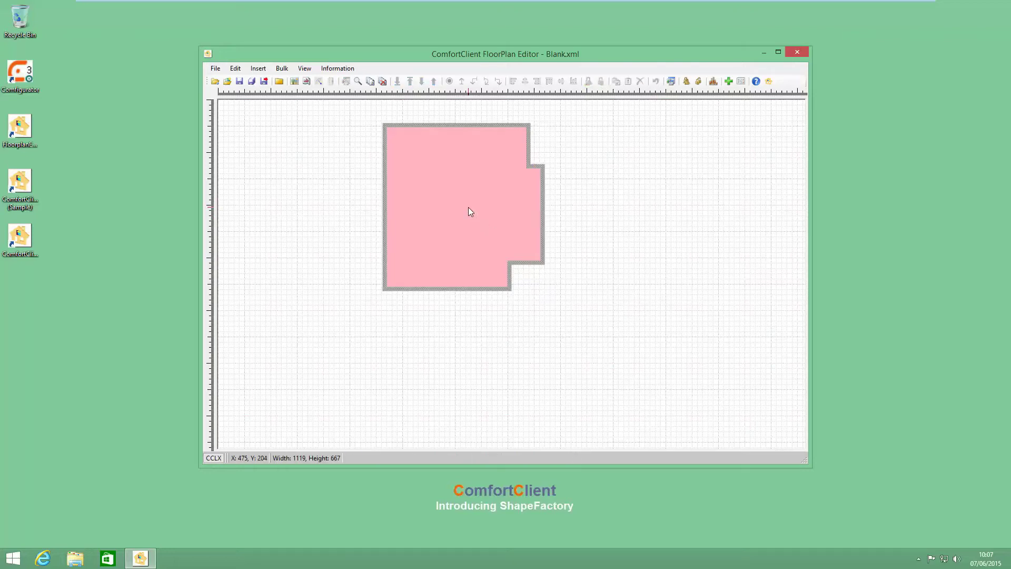
- Save a copy of the floorplan as TestFP in the Floorplans folder and close the editor
click(215, 68)
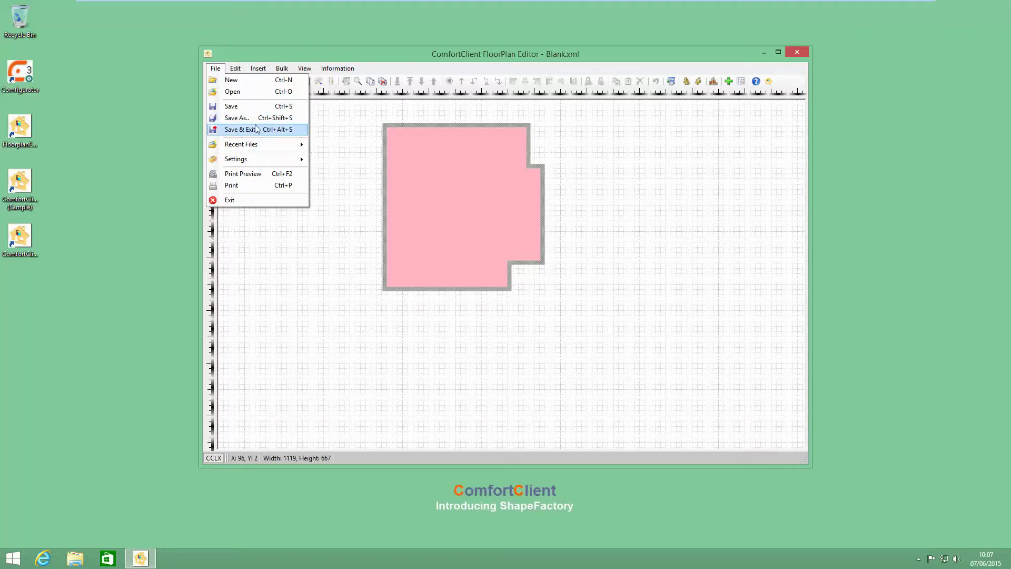
click(236, 118)
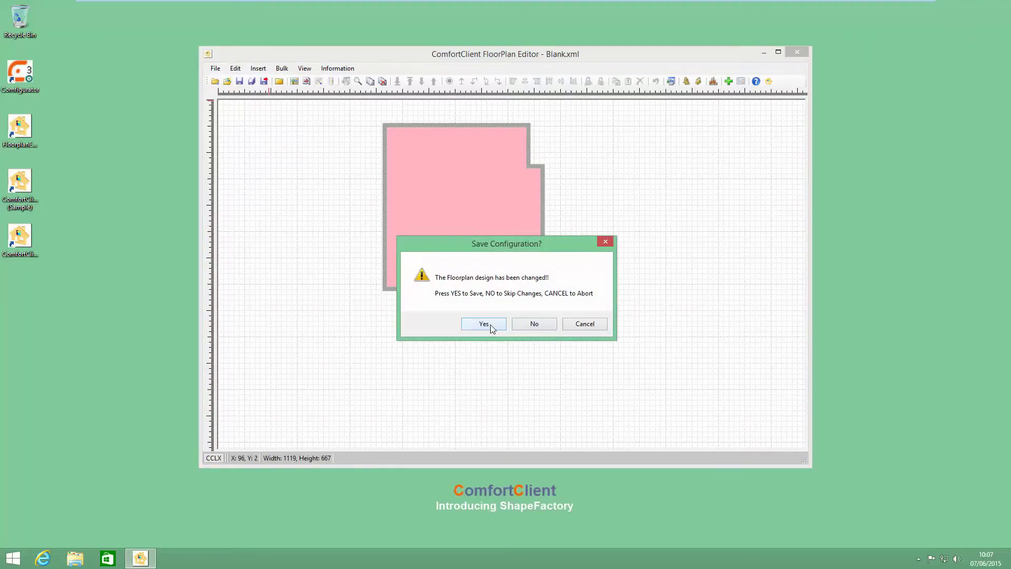
click(490, 325)
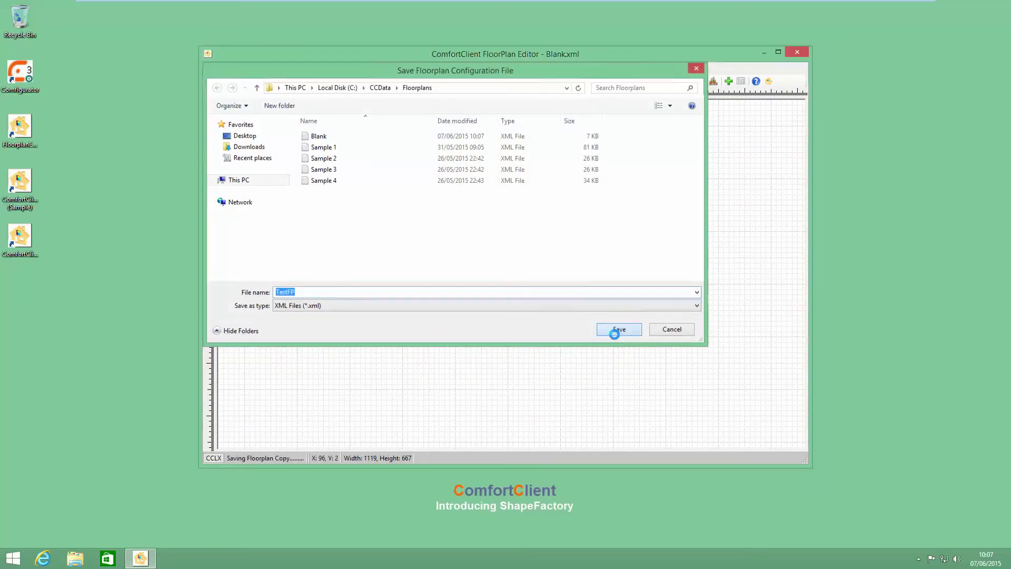
click(619, 329)
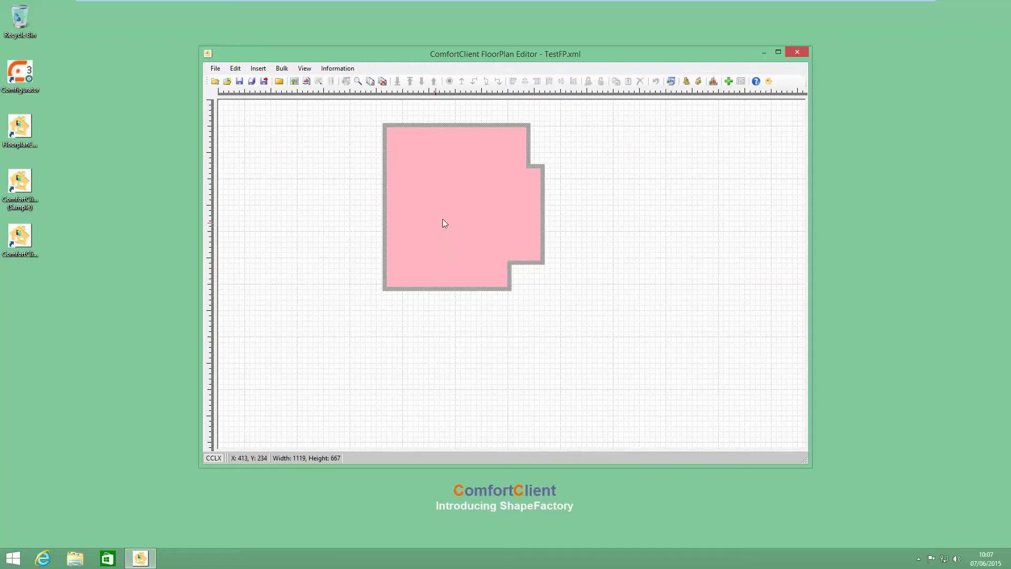
click(801, 53)
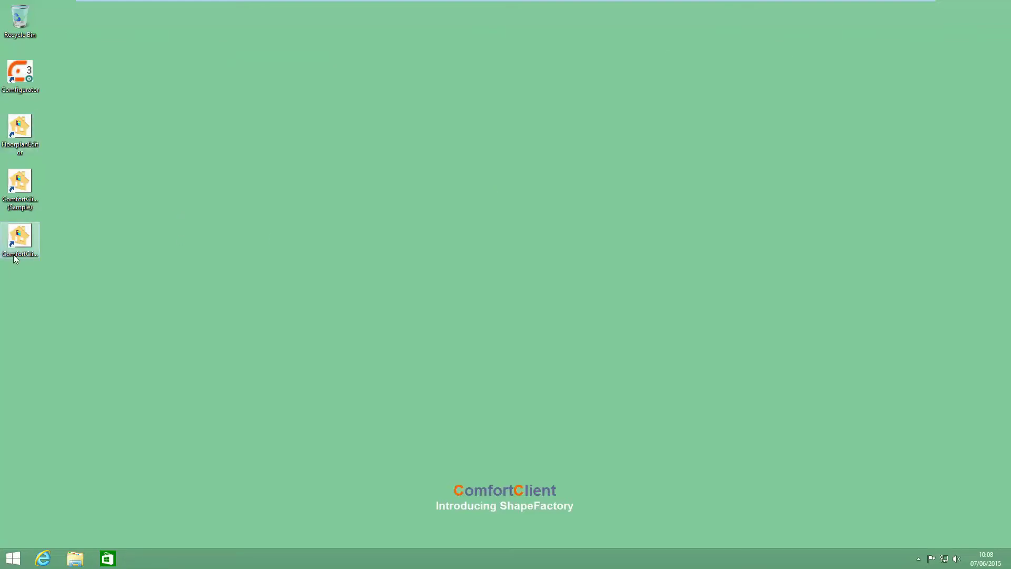
- Launch ComfortClient and add a new window above Sample 1 in Window Manager
double_click(16, 253)
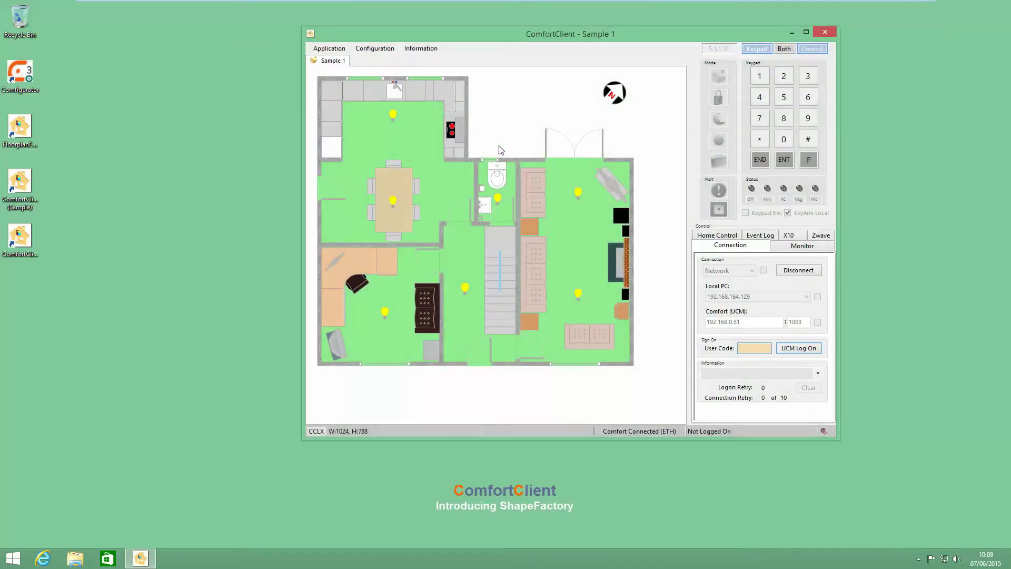
click(375, 49)
click(384, 75)
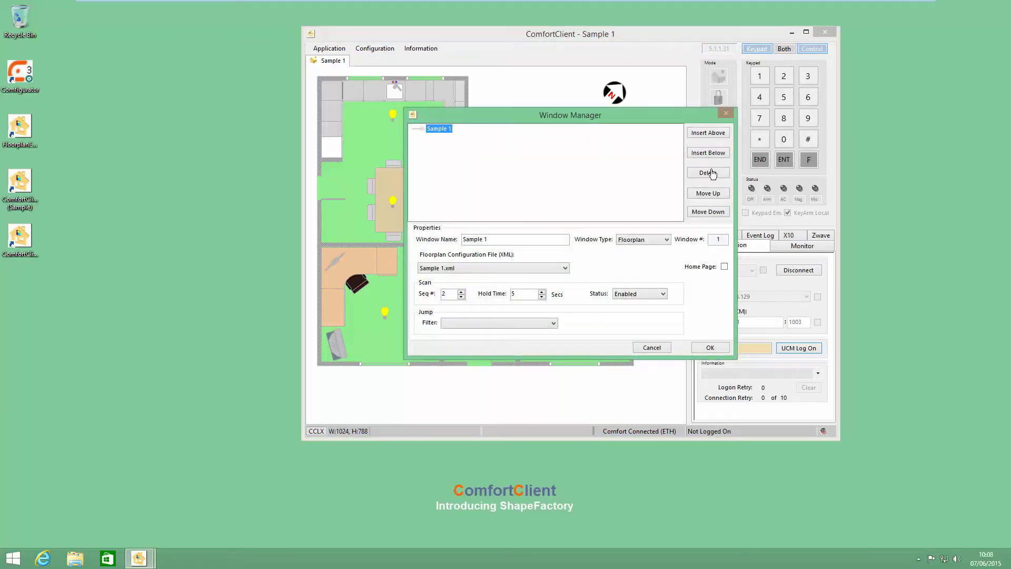
click(706, 134)
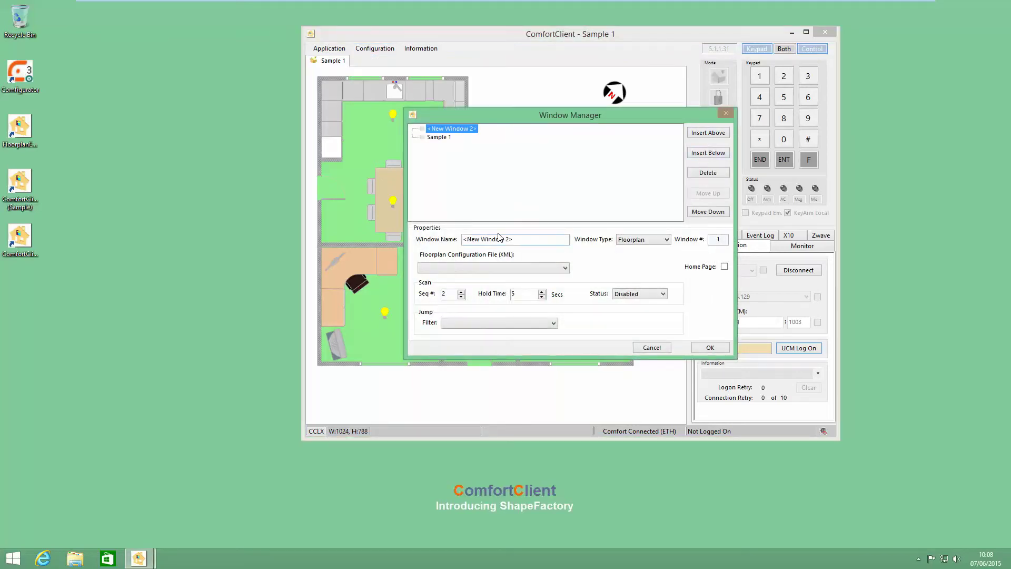
- Name the new window Test Floorplan, assign it the TestFP.xml configuration file and apply the window setup
drag(520, 238, 433, 248)
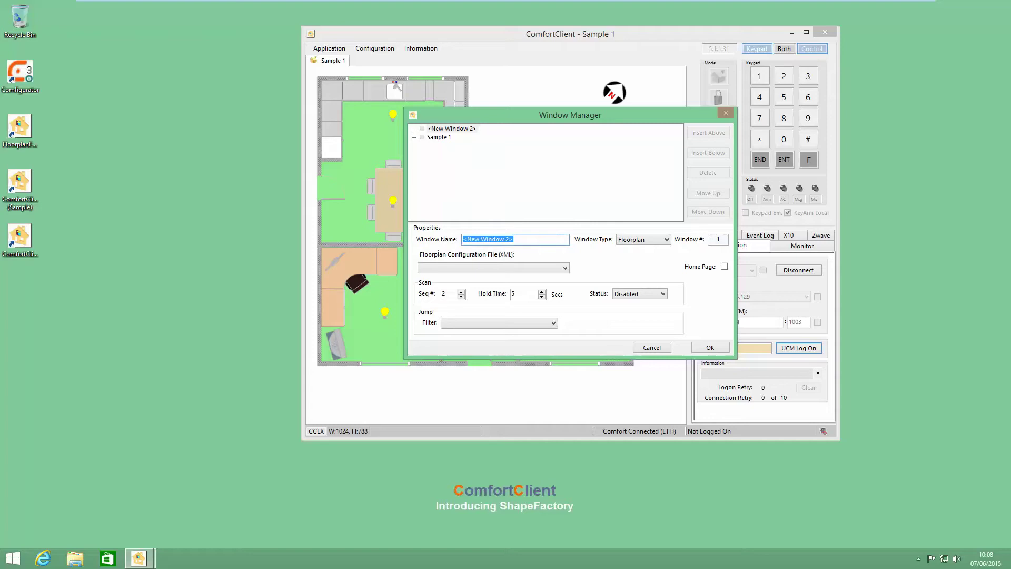
text(Test Floorplan)
click(463, 270)
click(442, 313)
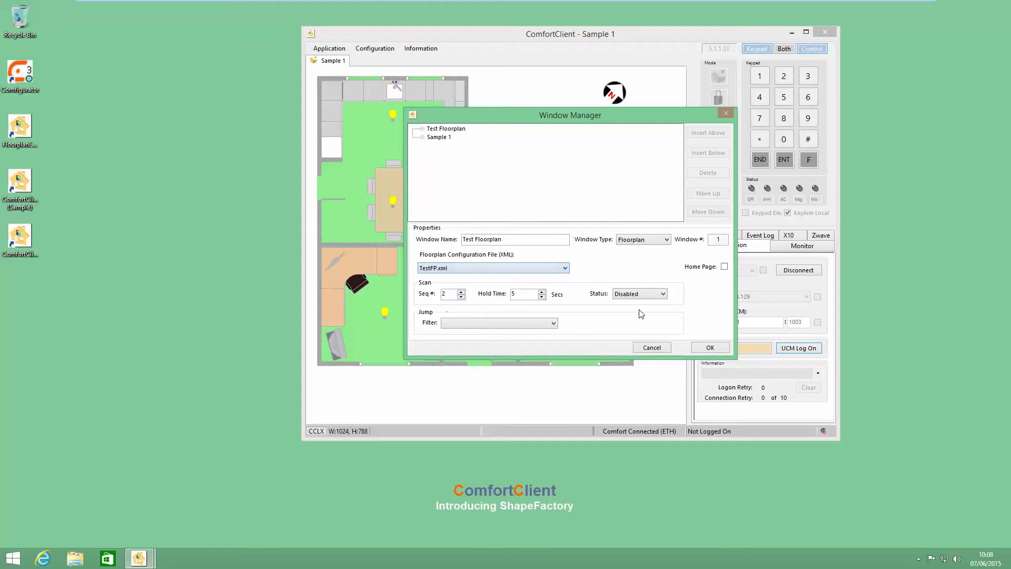
click(709, 348)
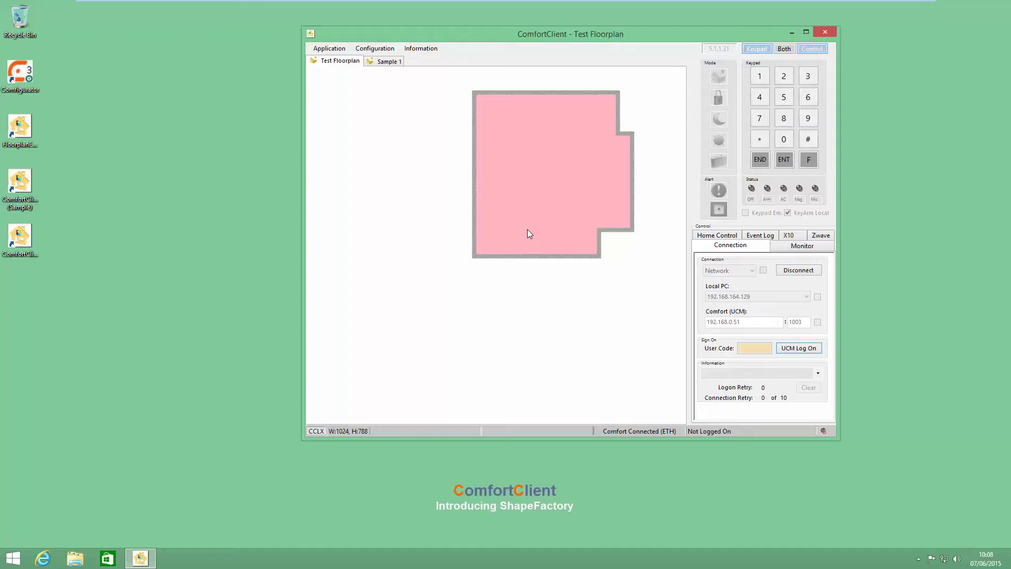
- Enter the user code on the keypad to log on to Comfort
click(760, 76)
click(784, 77)
click(807, 78)
click(759, 97)
click(784, 159)
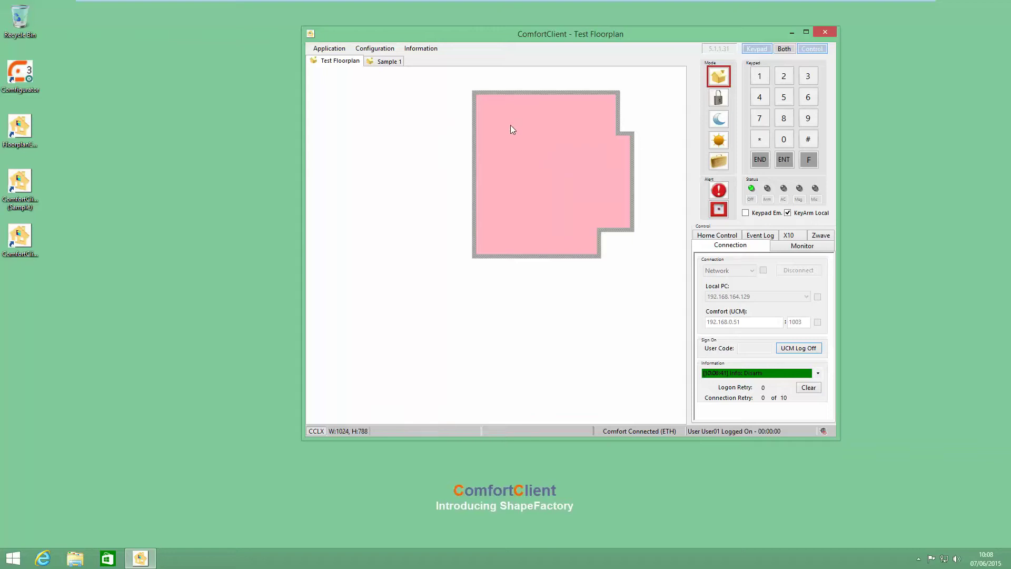
- View the Sample 1 floorplan, return to Test Floorplan and open it in the Floorplan Editor
click(384, 61)
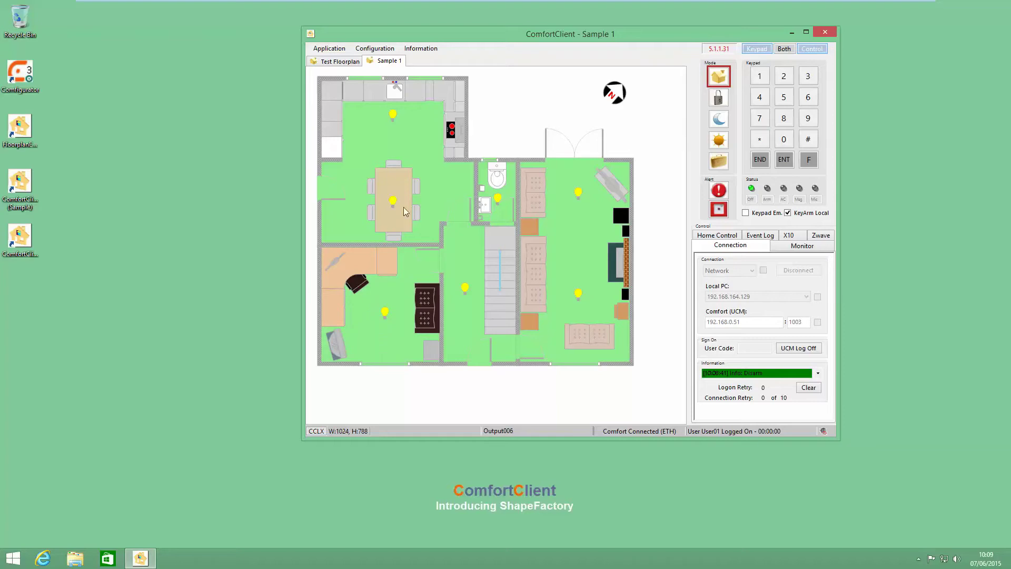
click(348, 62)
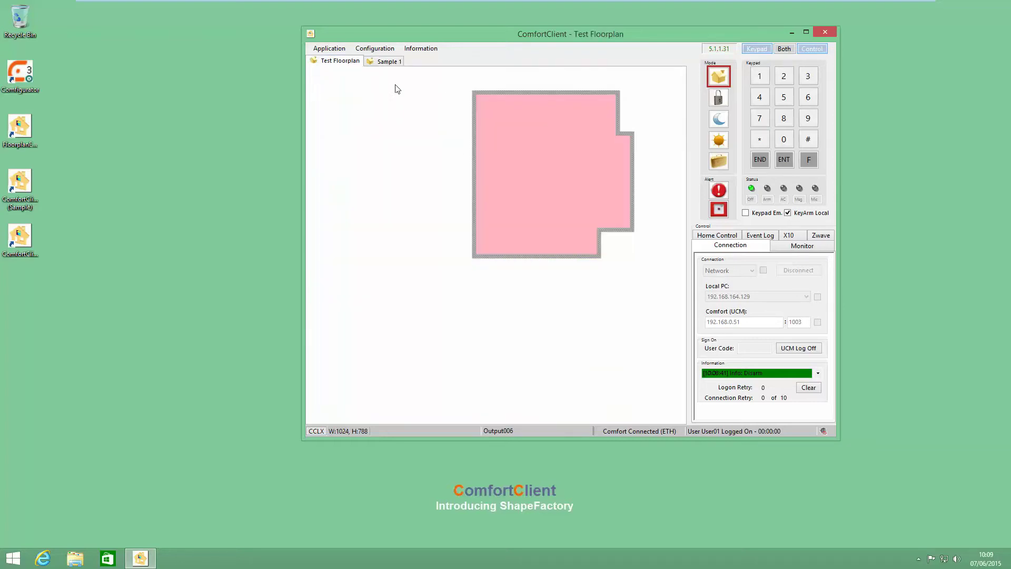
click(377, 51)
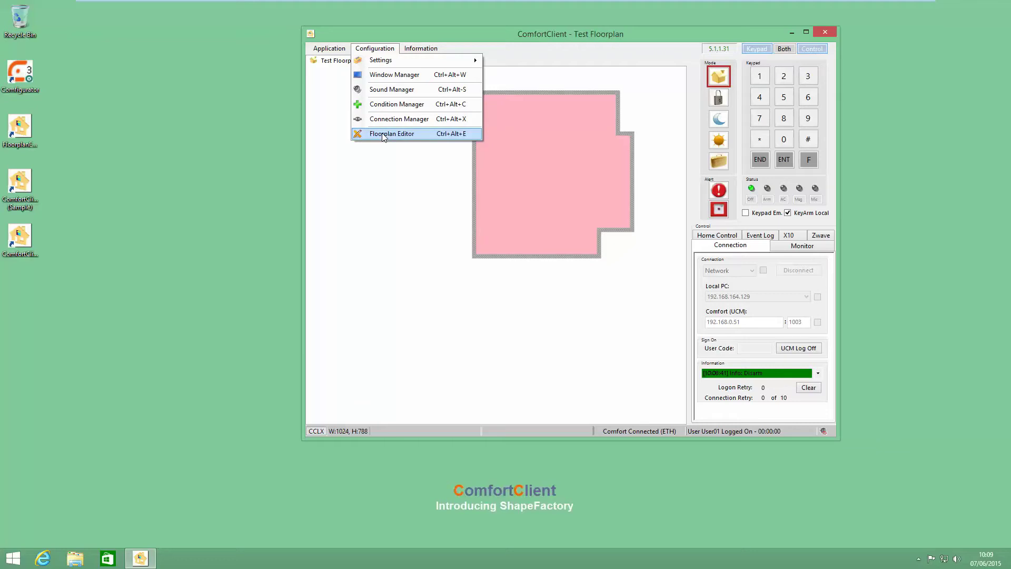
click(383, 134)
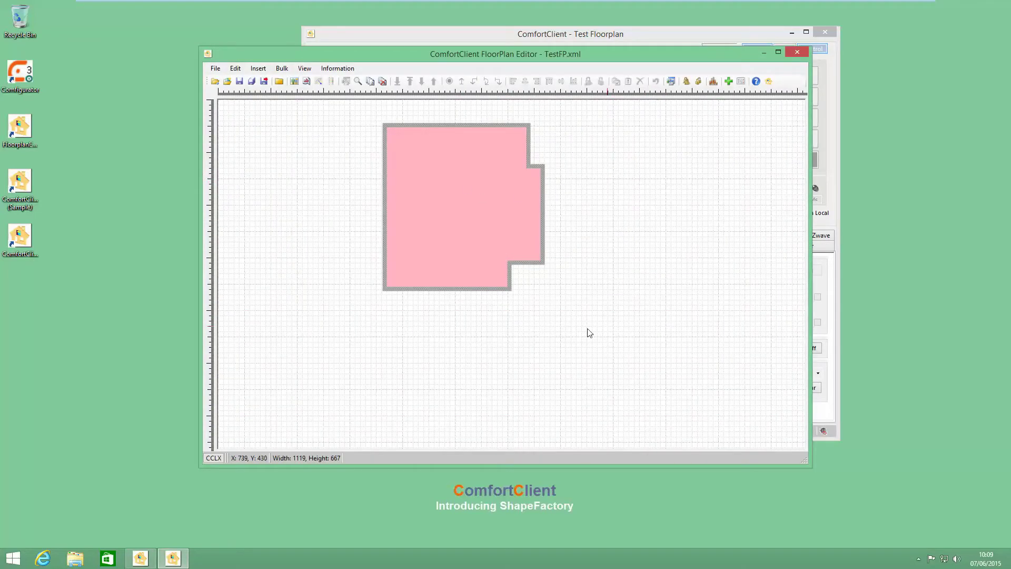
- Select the pink room and move it to the upper-left corner of the floorplan
drag(606, 325, 342, 103)
drag(429, 156, 286, 152)
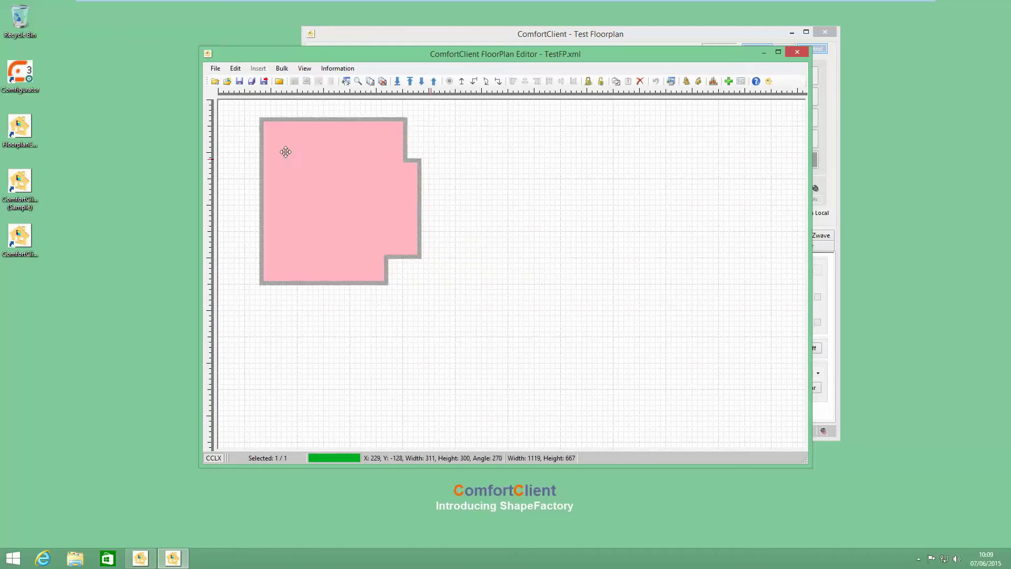
click(483, 221)
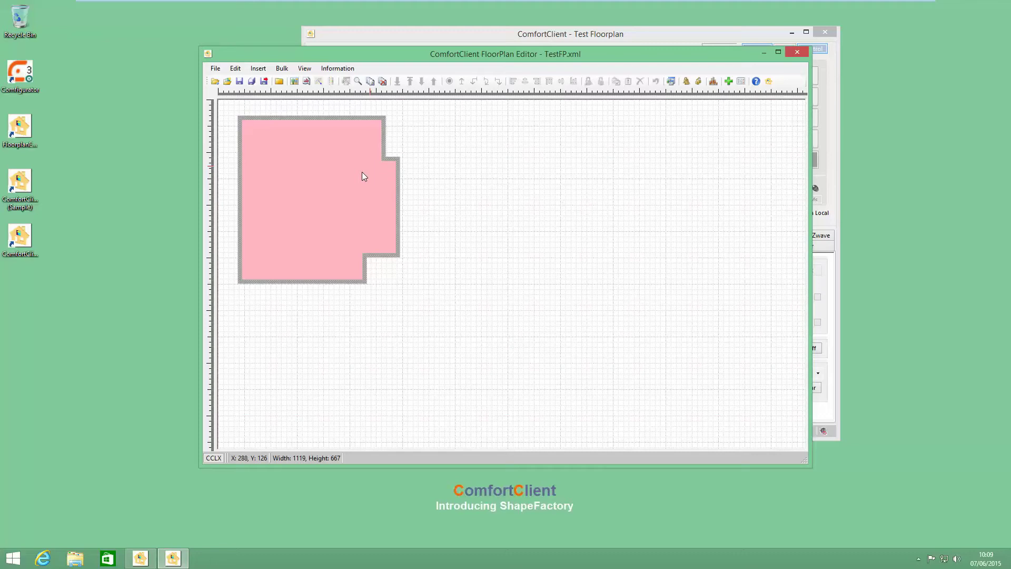
- Link the room to the COMFORT ZONE/SCS/RIO object Zone05 with object state Off/On and the Active Room template
click(356, 175)
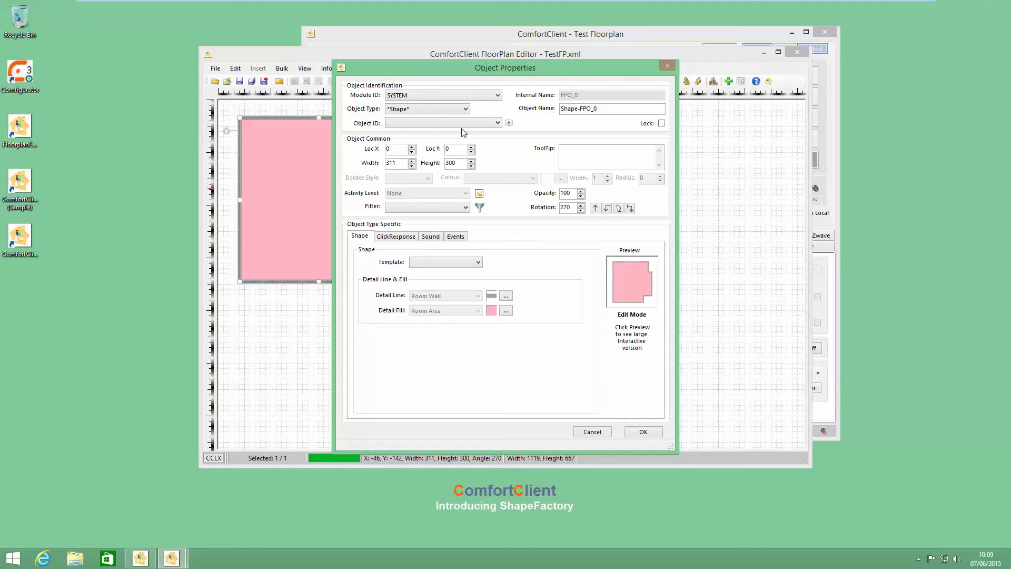
click(396, 96)
click(398, 108)
click(409, 112)
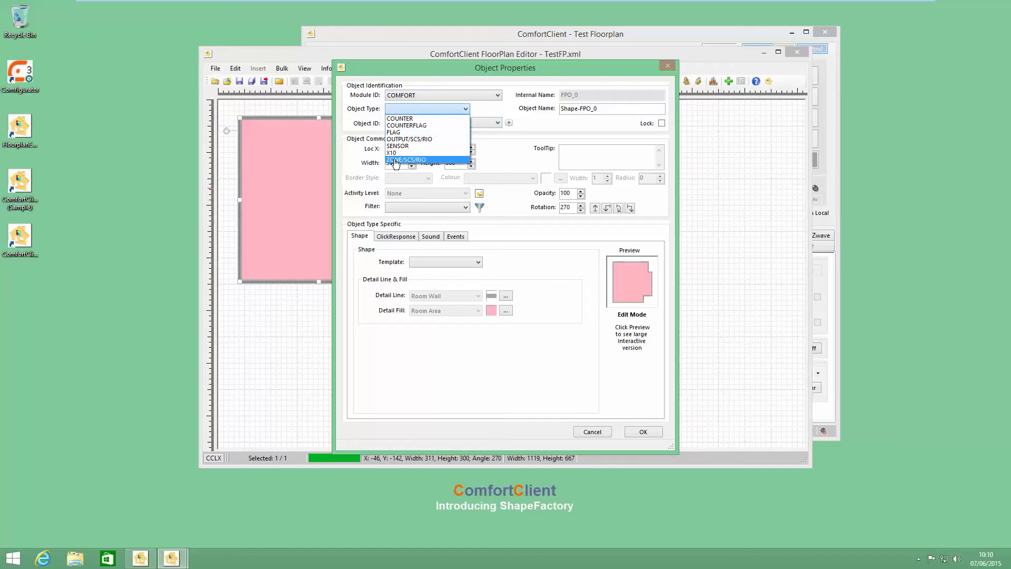
click(396, 161)
click(410, 124)
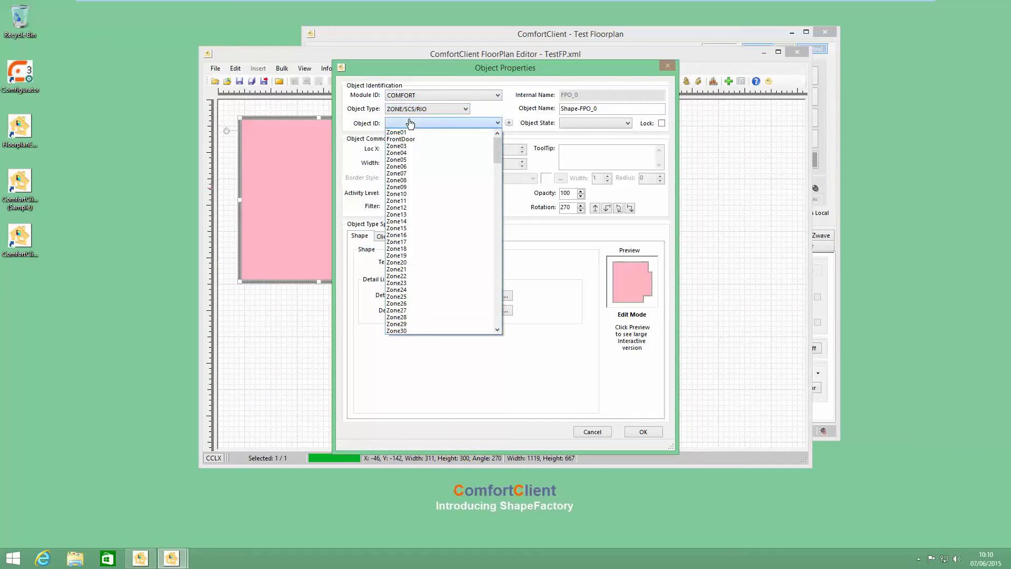
click(397, 159)
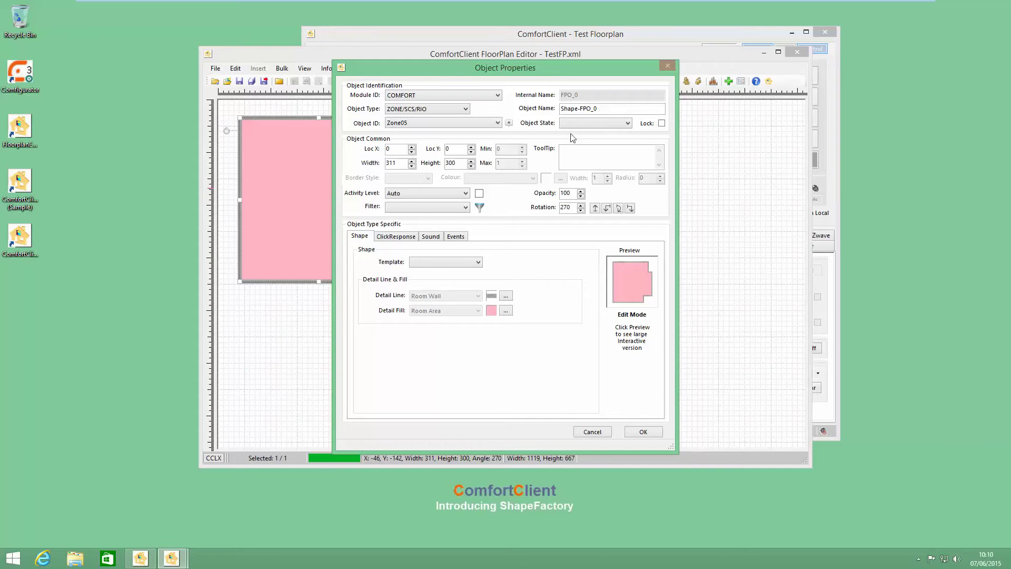
click(580, 125)
click(570, 153)
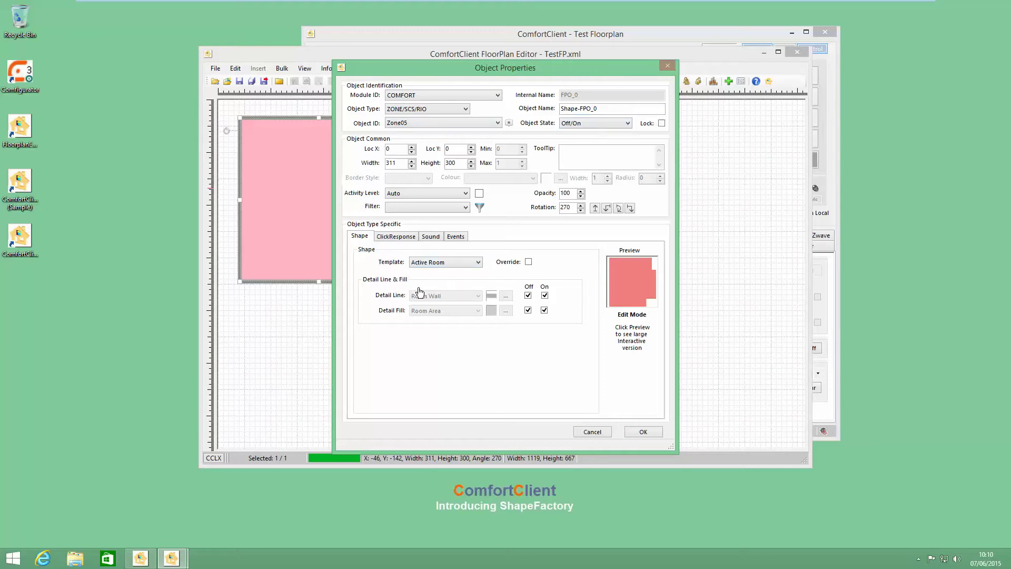
- Browse the shape templates, preview the room in the On state and restore the object state to Off/On
click(480, 262)
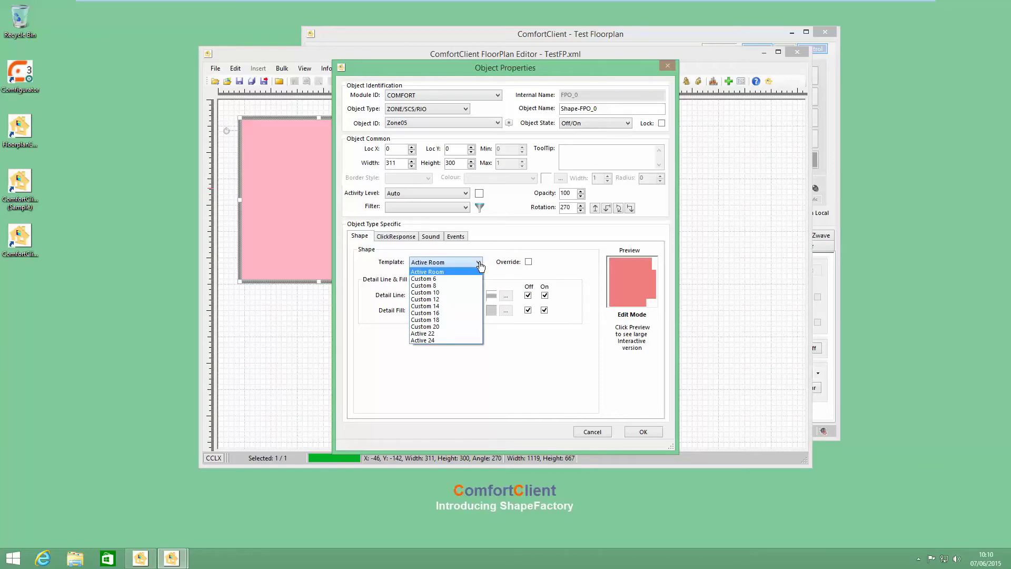
click(480, 265)
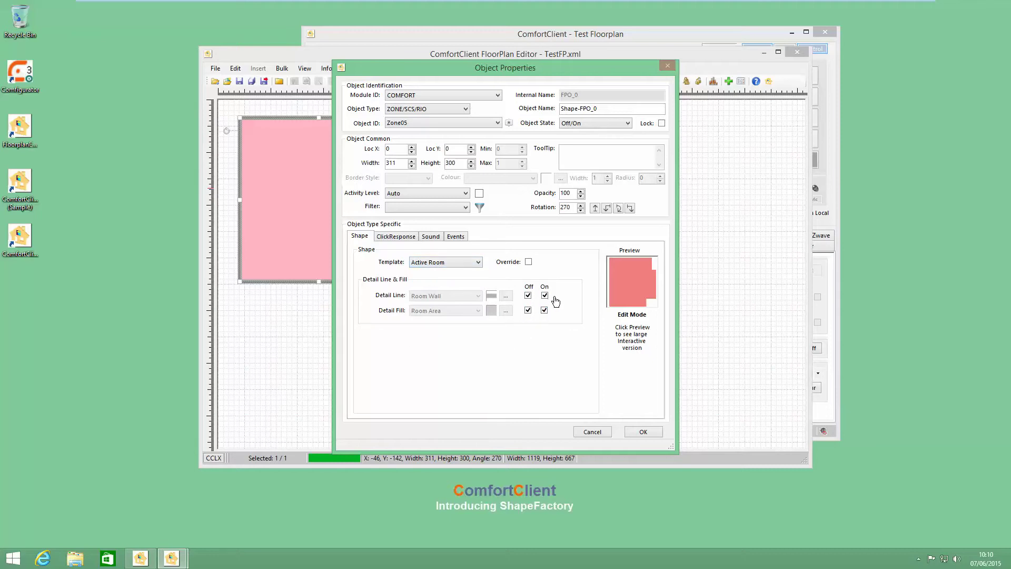
click(584, 126)
click(574, 148)
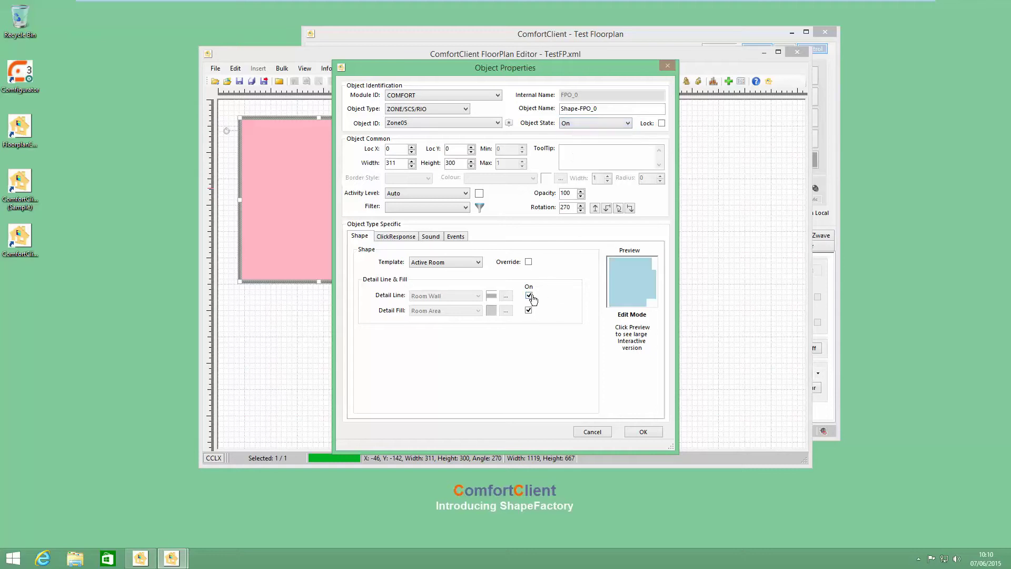
click(590, 124)
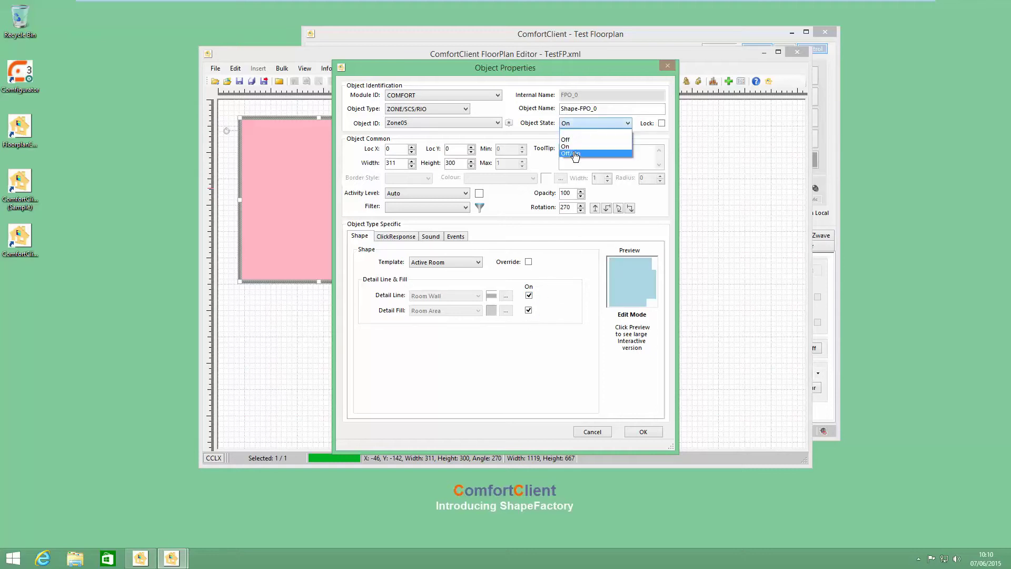
click(575, 156)
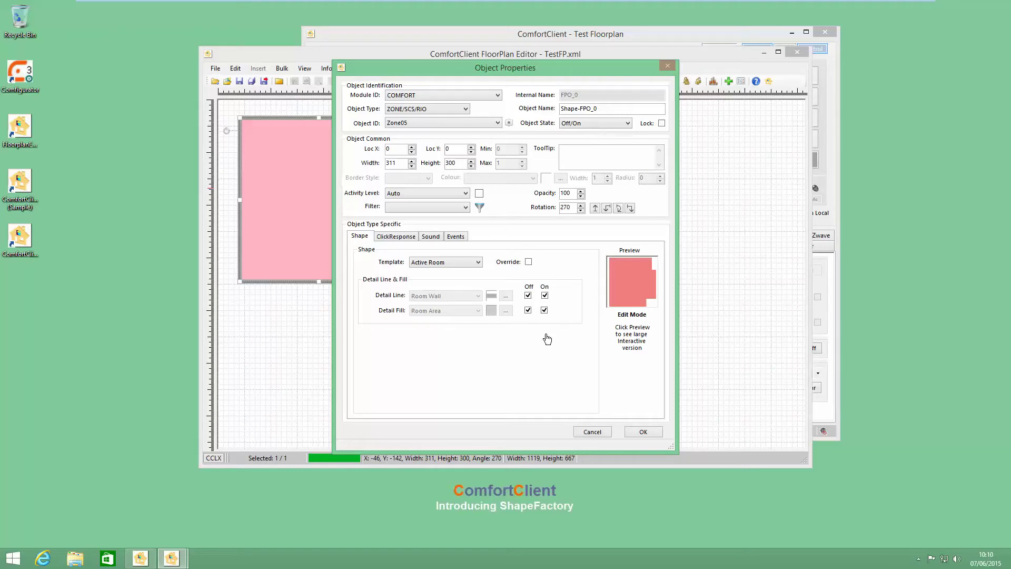
- Try switching the room's detail line option off for both the On and Off states, and switch both back on
click(545, 295)
click(528, 297)
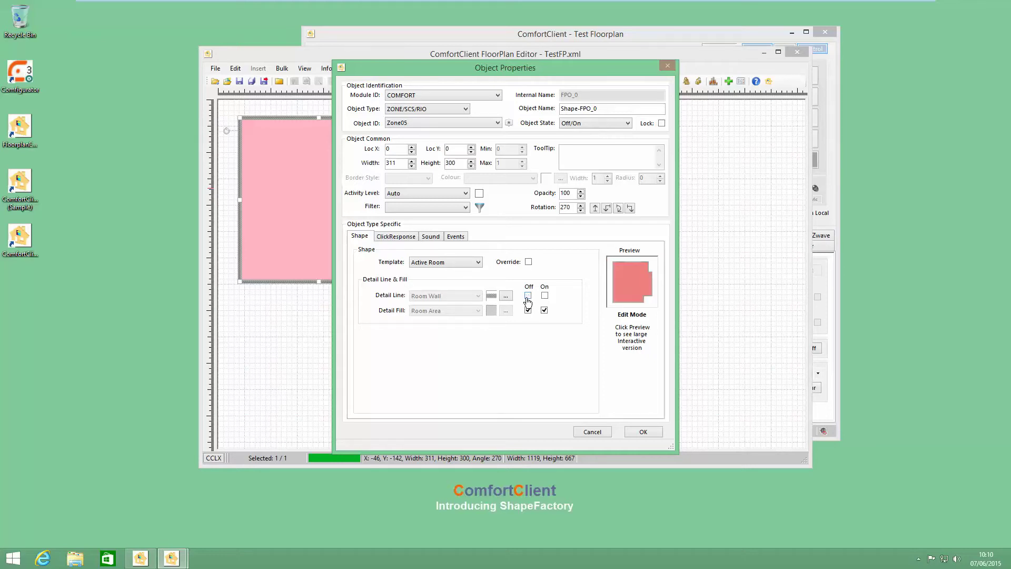
click(528, 296)
click(545, 296)
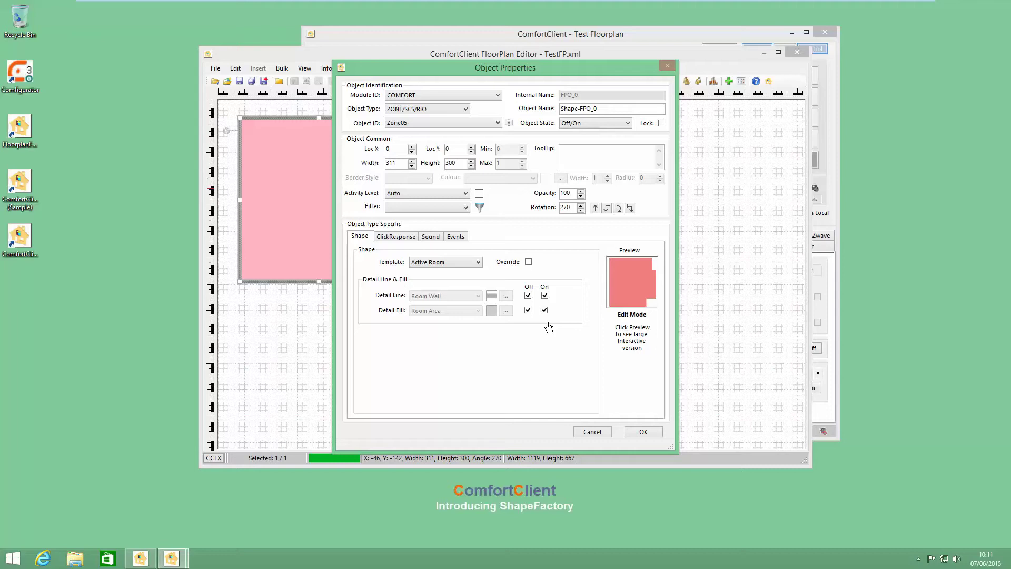
- Apply the room's zone properties and move the room slightly away from the floorplan's upper-left corner
click(642, 432)
drag(384, 274, 377, 208)
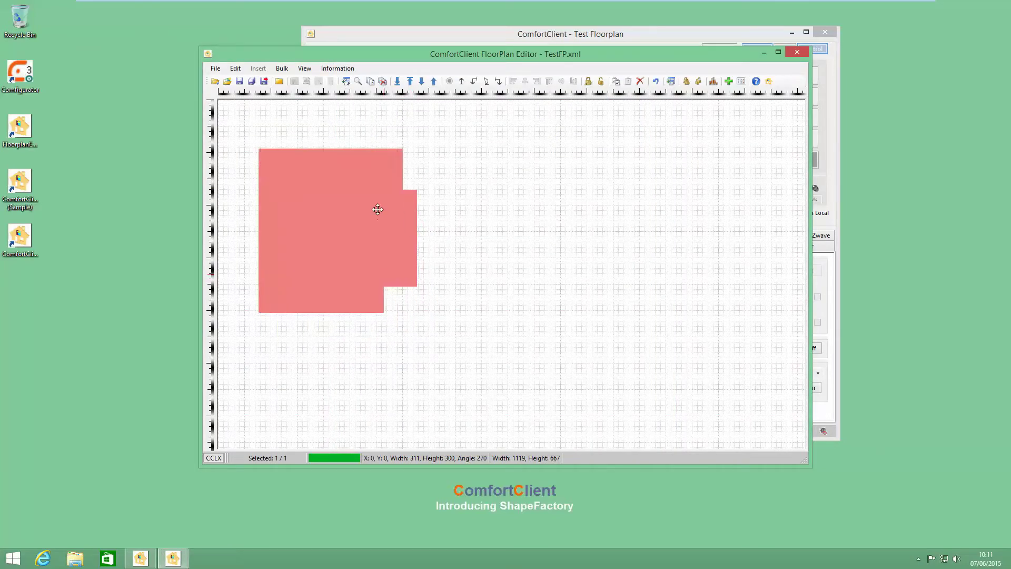
- Save the edited floorplan and close the editor to display the room in ComfortClient
click(264, 81)
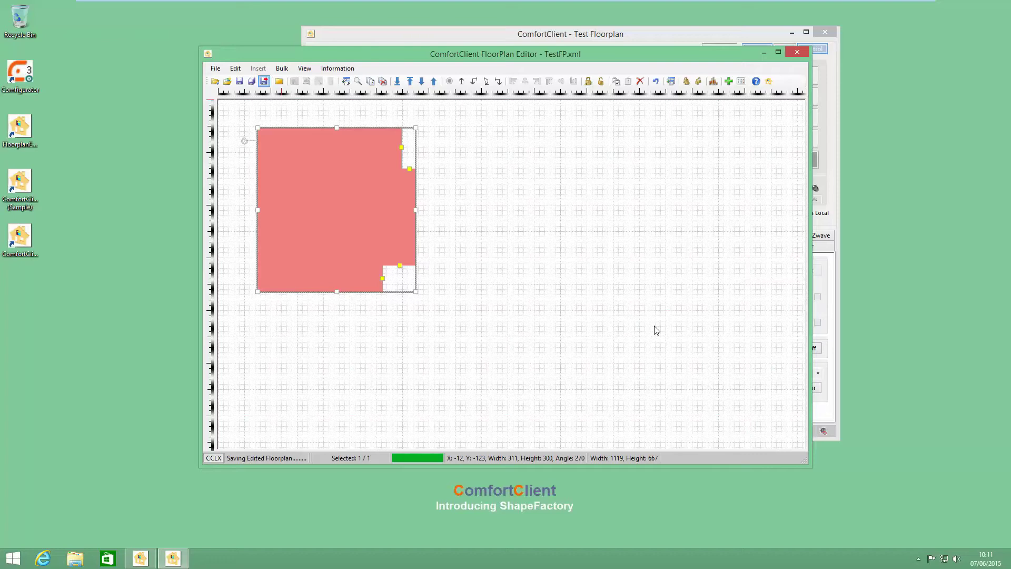
key(alt+F4)
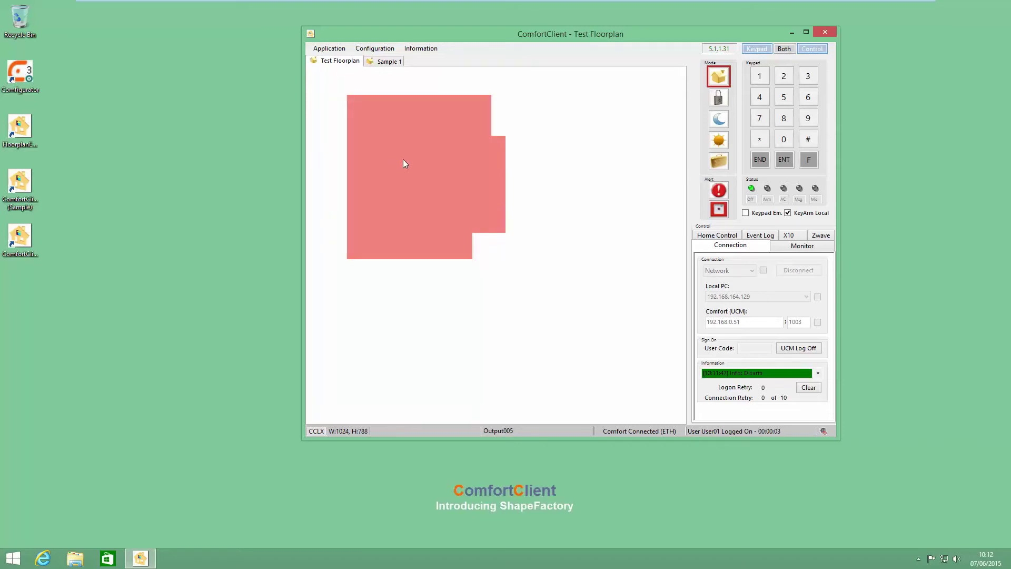
- Reopen the floorplan in the FloorPlan Editor and check the room's object properties without changing them
click(382, 51)
click(382, 135)
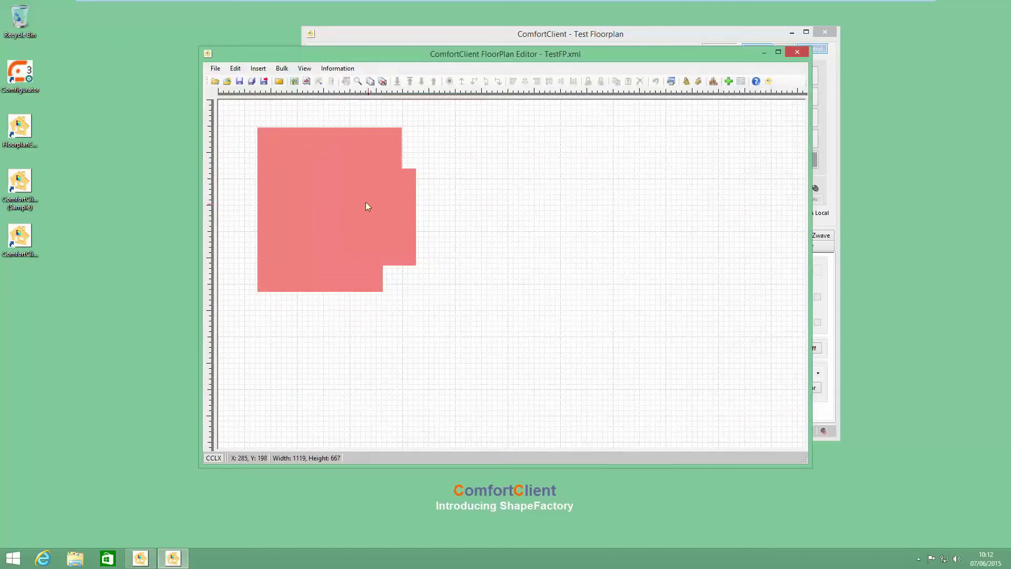
click(357, 195)
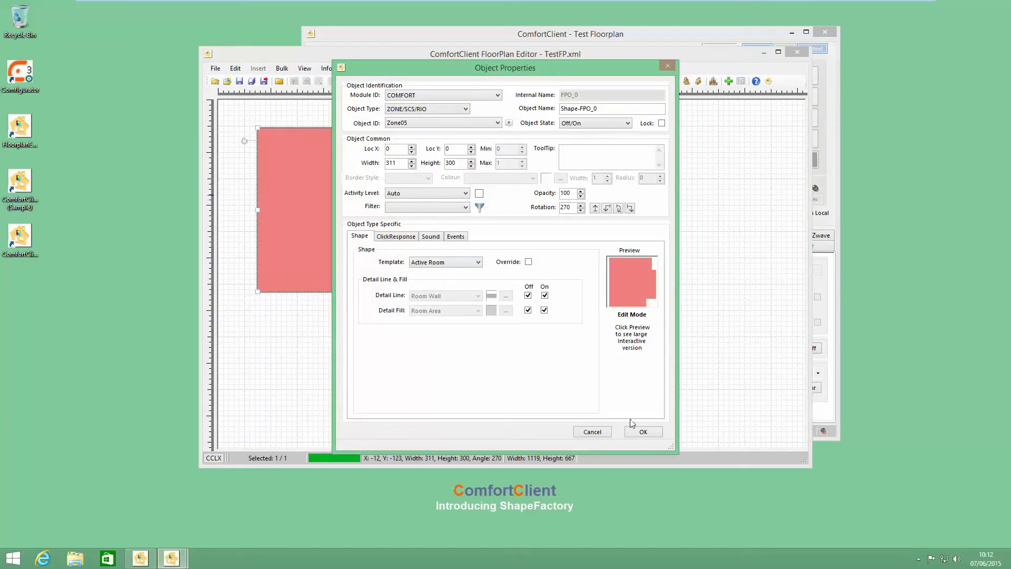
click(598, 432)
drag(256, 58, 288, 58)
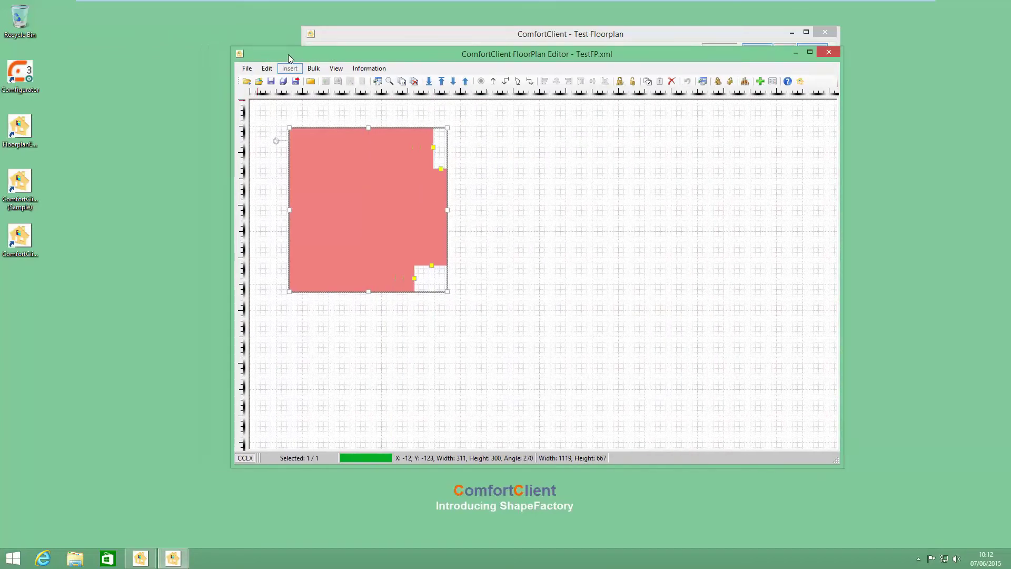
- Open the Template Manager and select the Active Room template
click(267, 68)
click(294, 265)
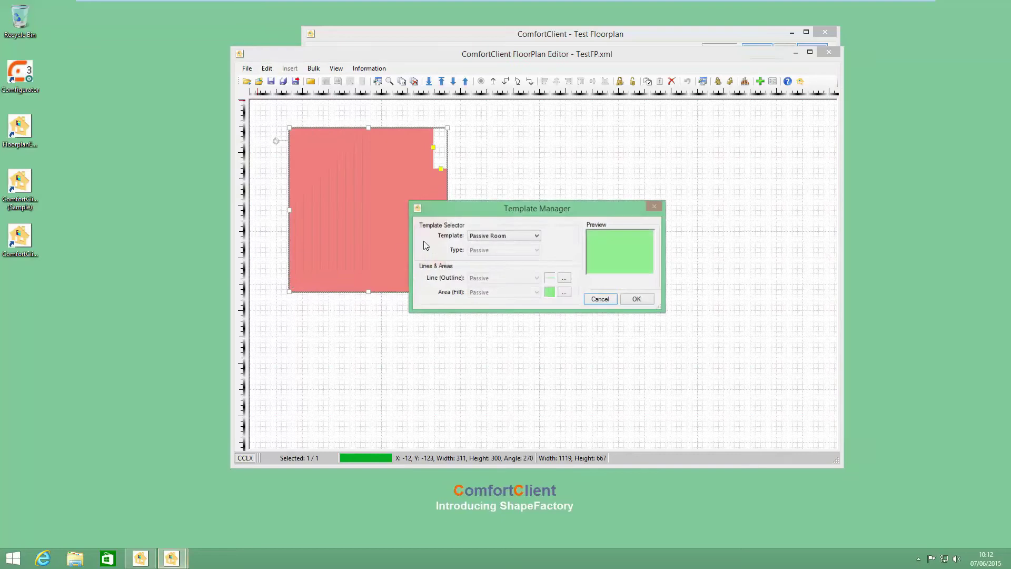
click(535, 237)
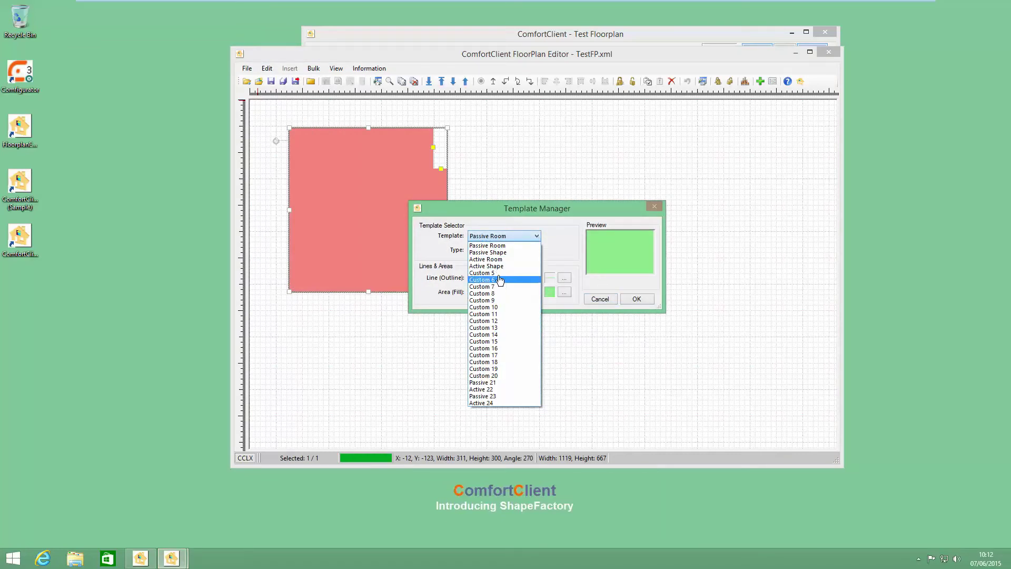
click(492, 260)
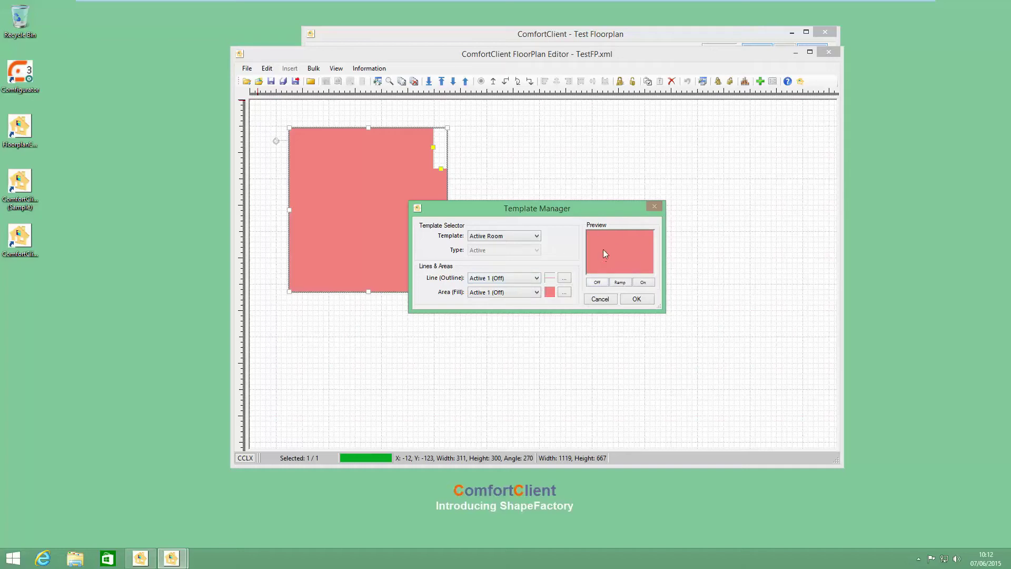
- Examine the Active Room template's available outline and fill states, keeping Active 1 (Off) for both
click(480, 280)
click(452, 271)
click(495, 280)
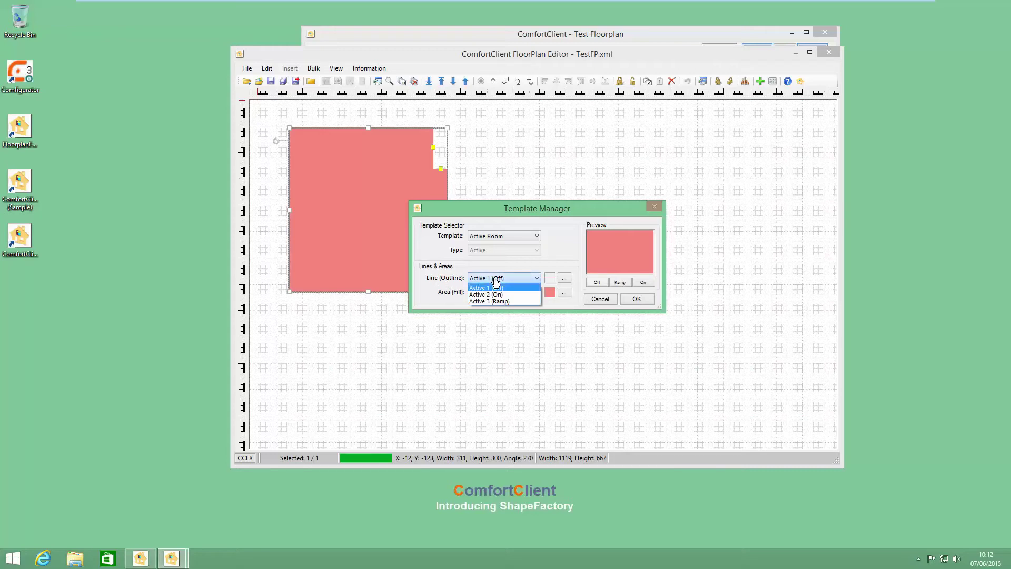
click(490, 292)
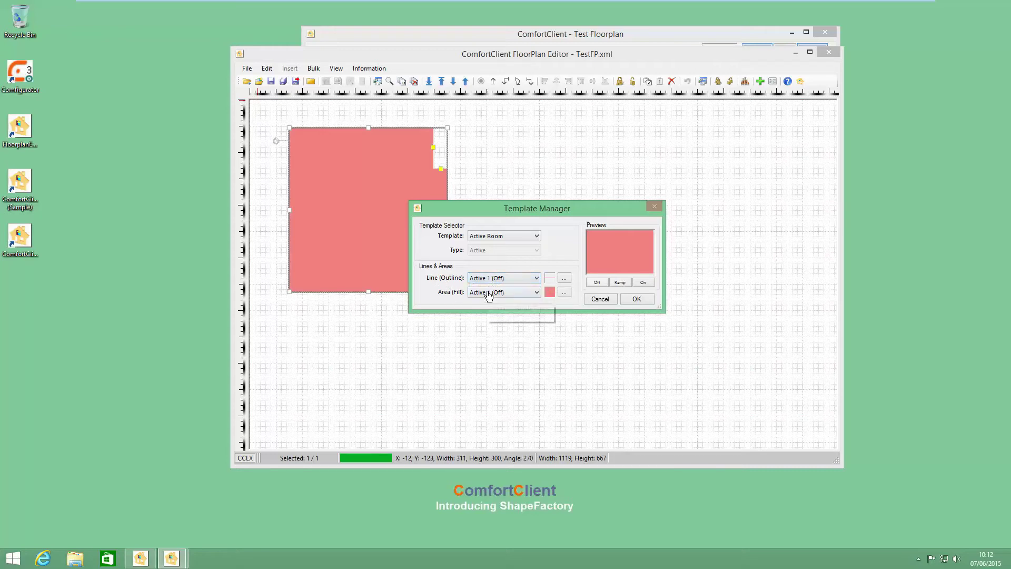
click(491, 293)
click(532, 270)
click(534, 292)
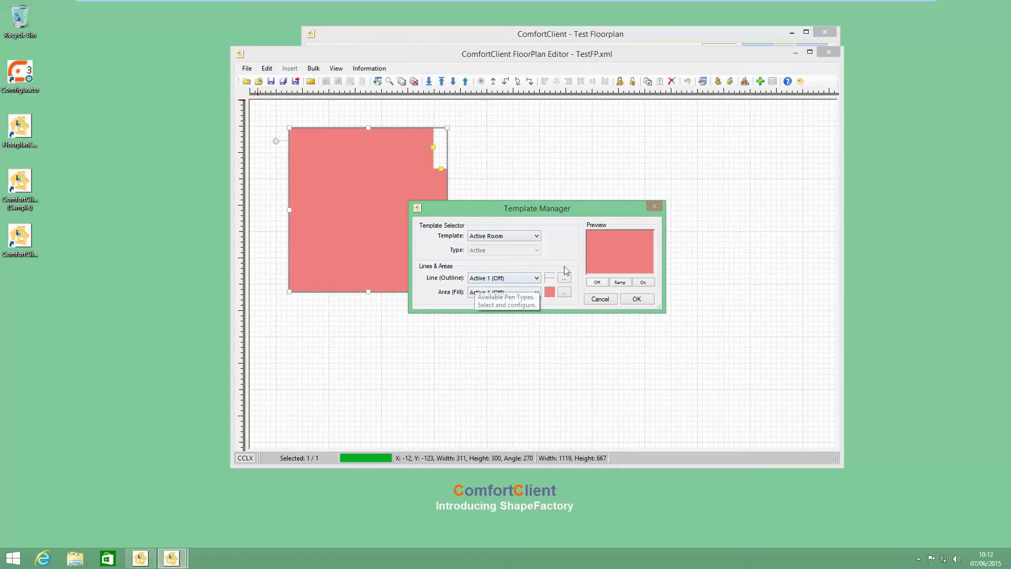
click(534, 293)
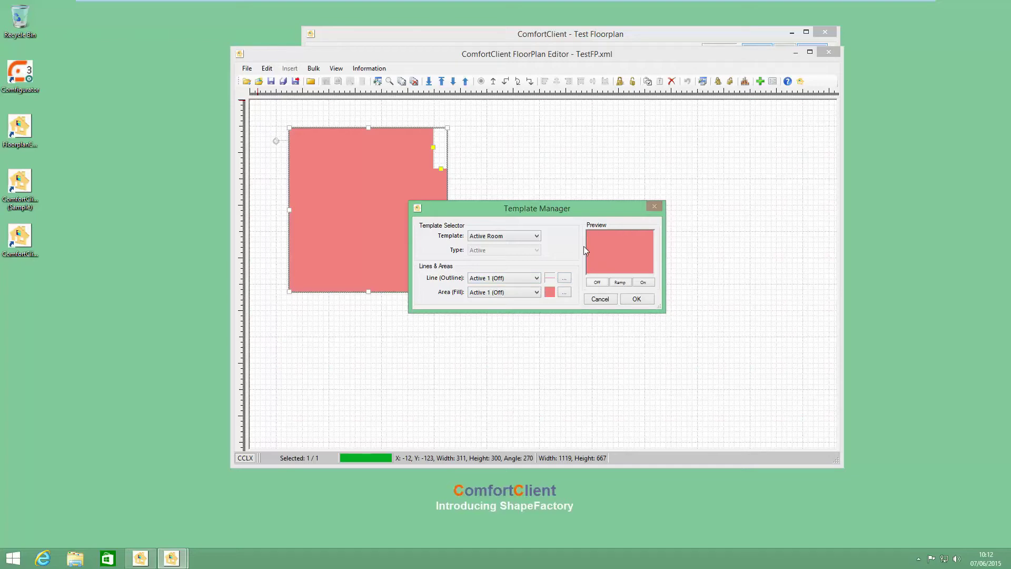
drag(636, 265, 550, 283)
- Give the Active 1 (Off) outline a Pattern fill in HorizontalBrick style, with Maroon as Colour 1 and DarkOrchid as Colour 2
click(564, 277)
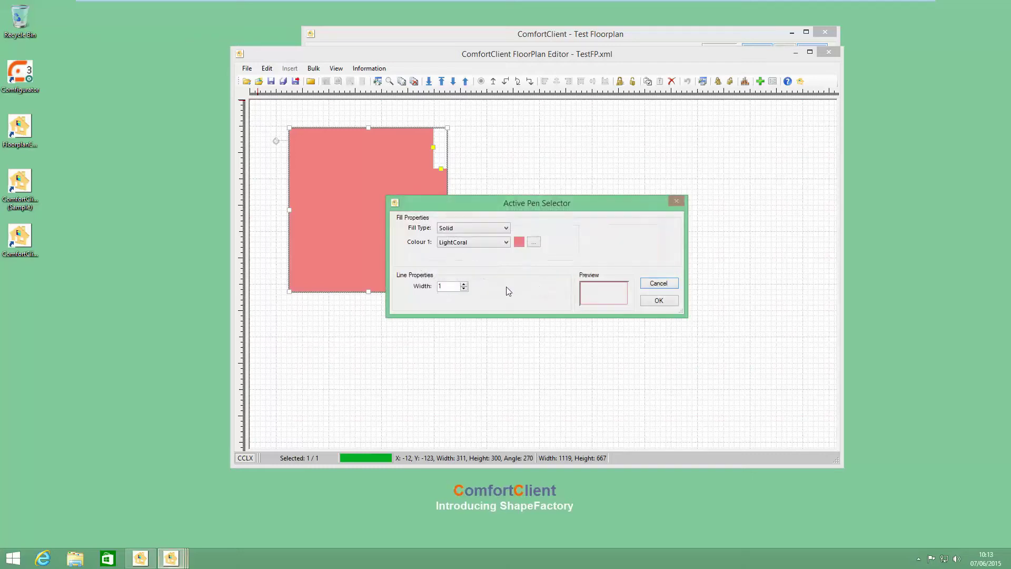
click(505, 228)
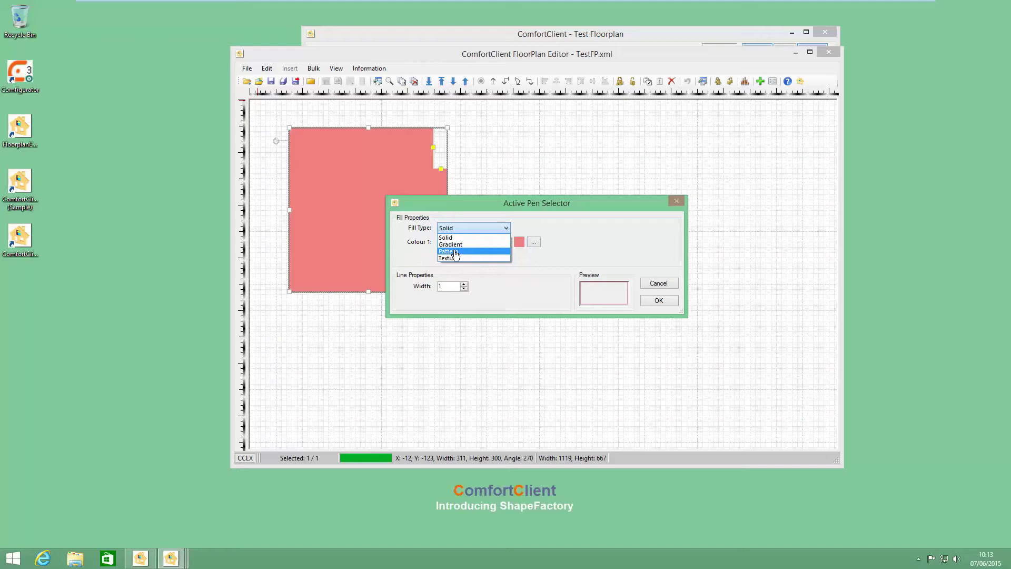
click(456, 251)
click(605, 229)
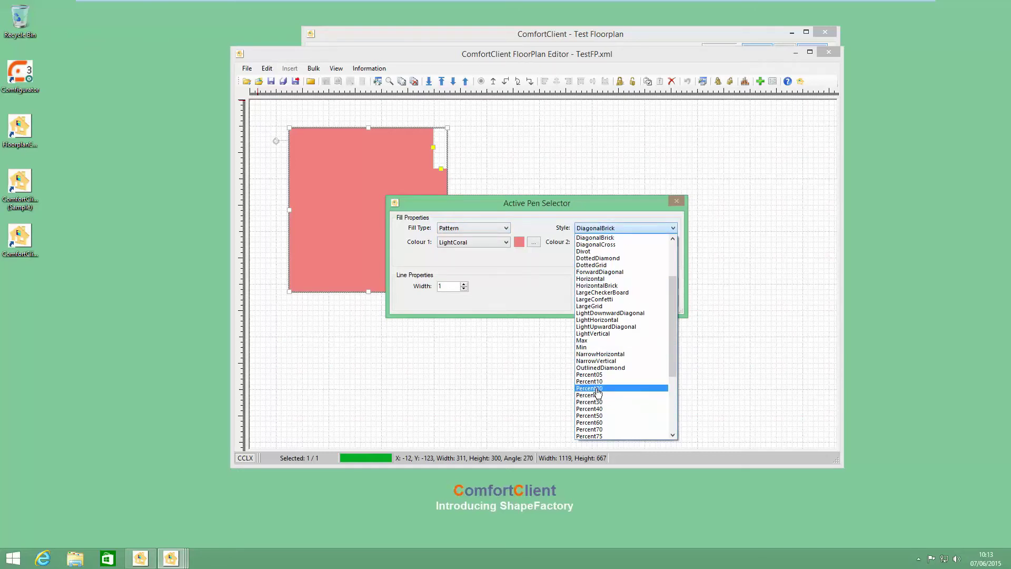
click(596, 285)
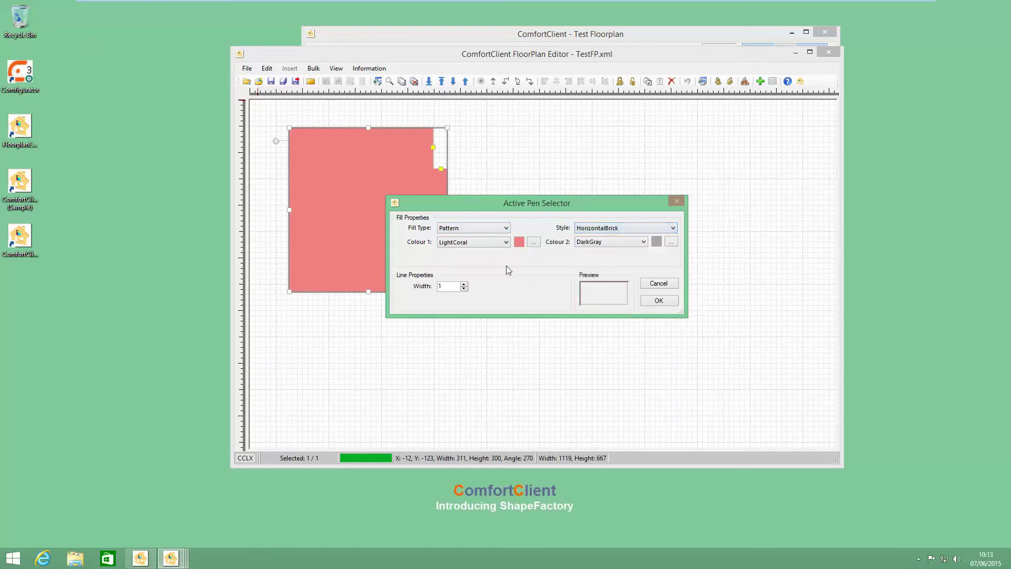
click(506, 242)
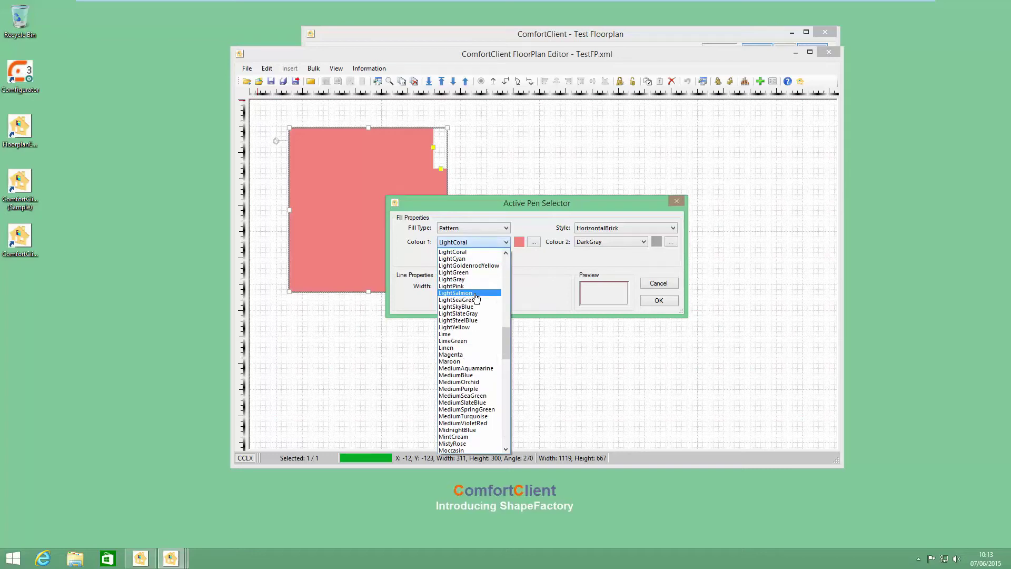
click(454, 362)
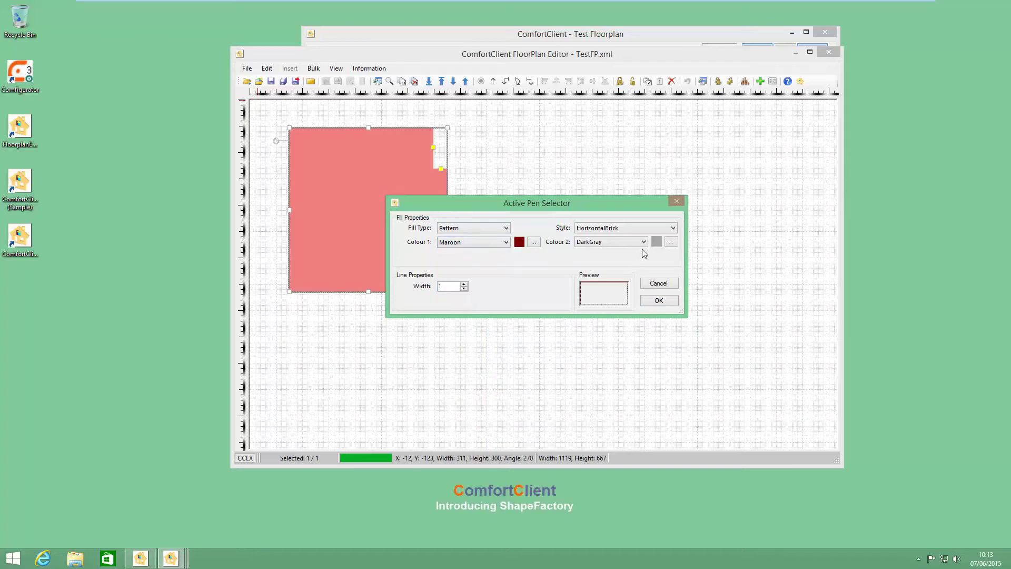
click(644, 243)
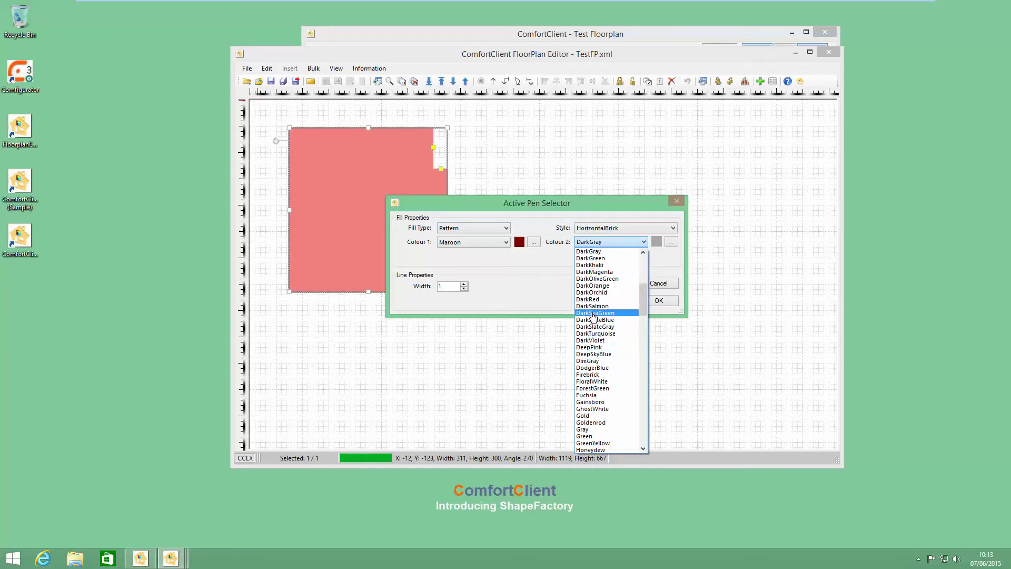
click(594, 293)
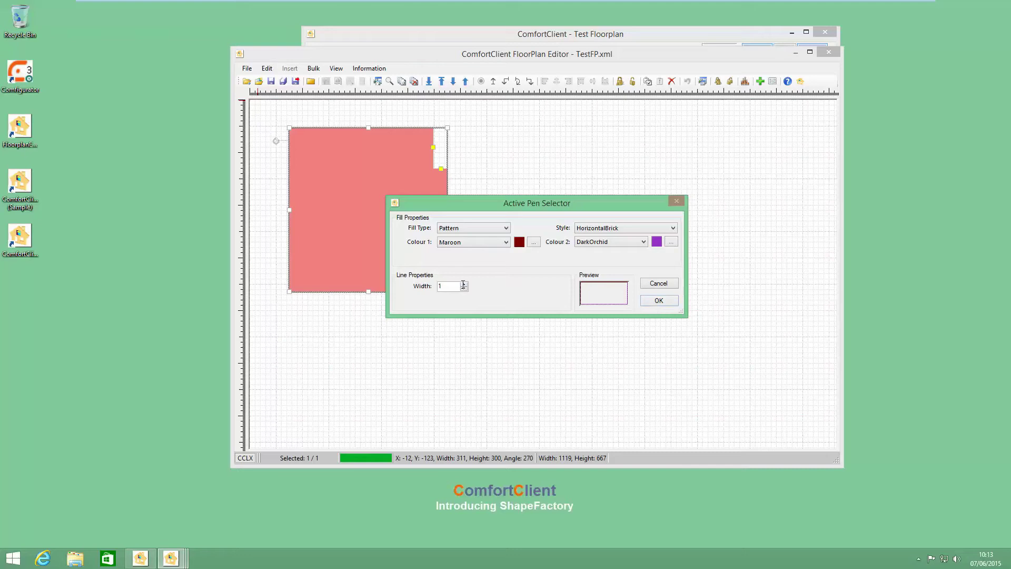
- Set the outline width to 7, apply the pen and template changes, and deselect the room
click(464, 284)
click(464, 283)
click(464, 283)
click(464, 284)
click(464, 283)
click(464, 283)
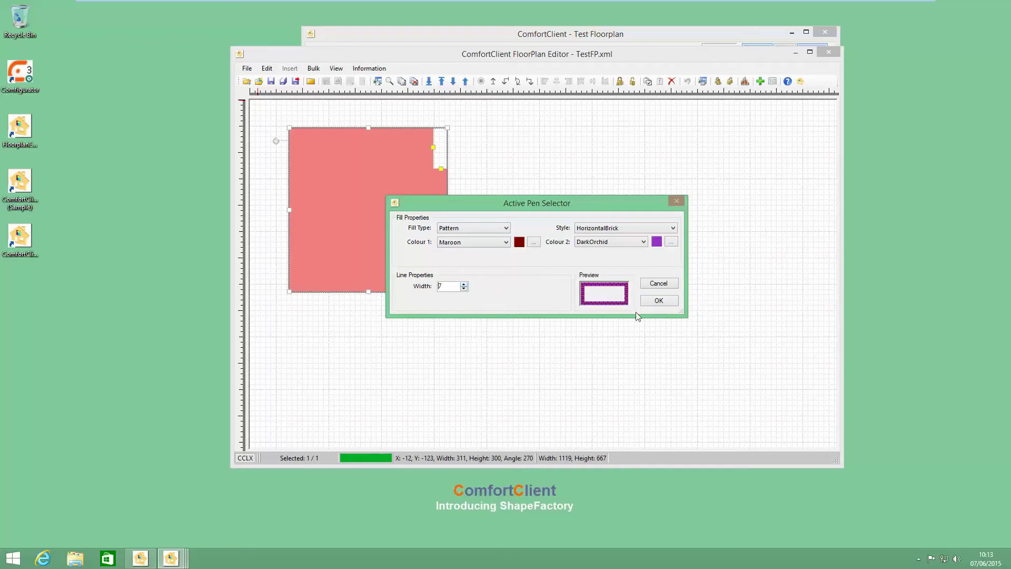
click(658, 300)
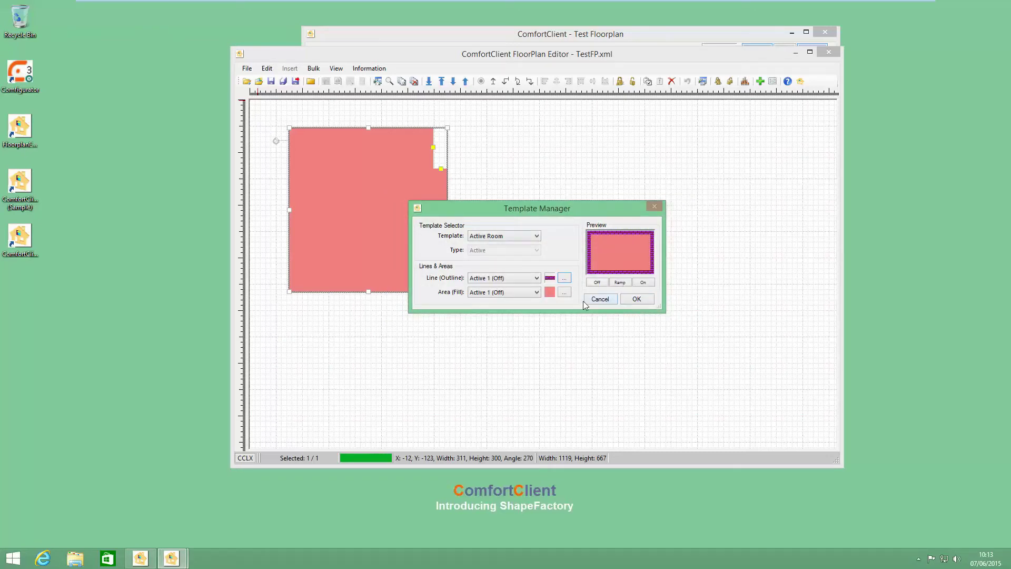
click(635, 299)
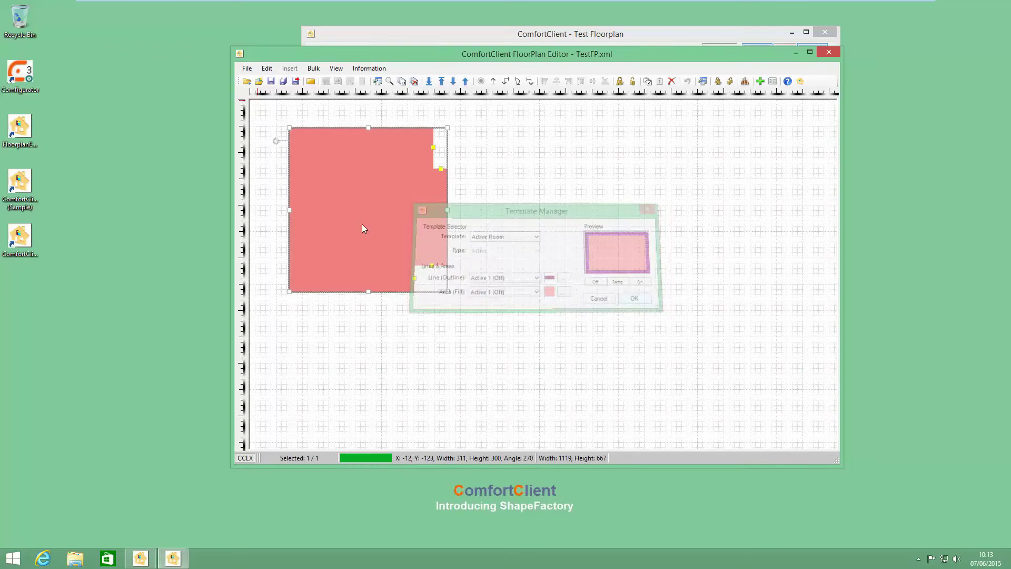
click(469, 231)
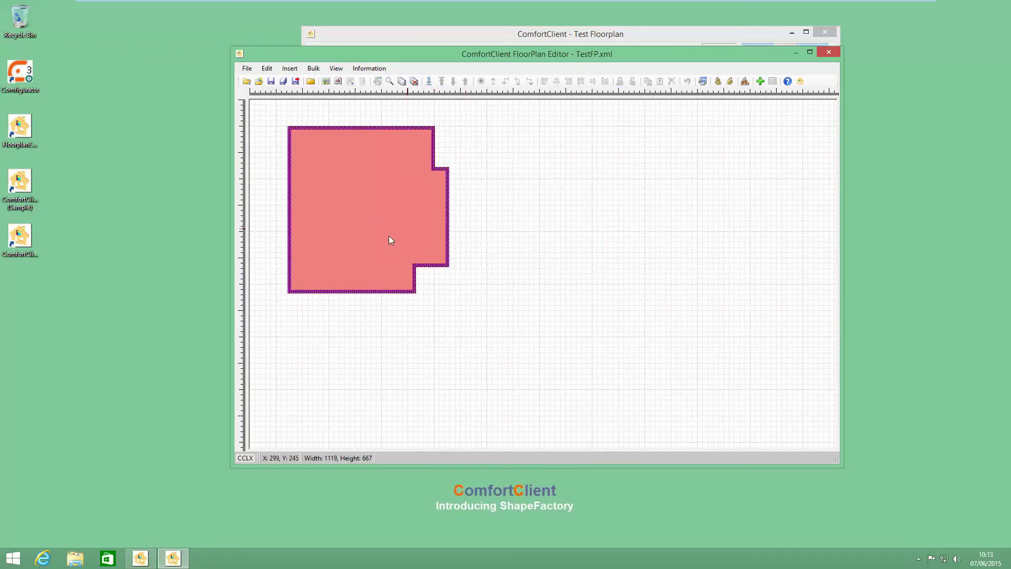
- Reopen the Active Room template's Off outline pen and set Colour 2 to grey 128, 128, 128
click(267, 69)
click(292, 265)
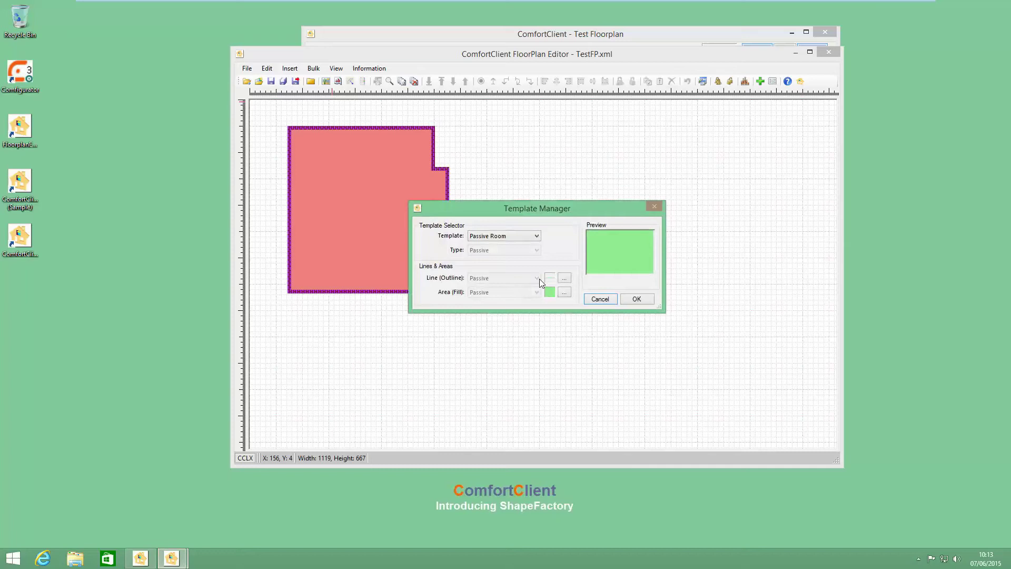
click(506, 237)
click(486, 259)
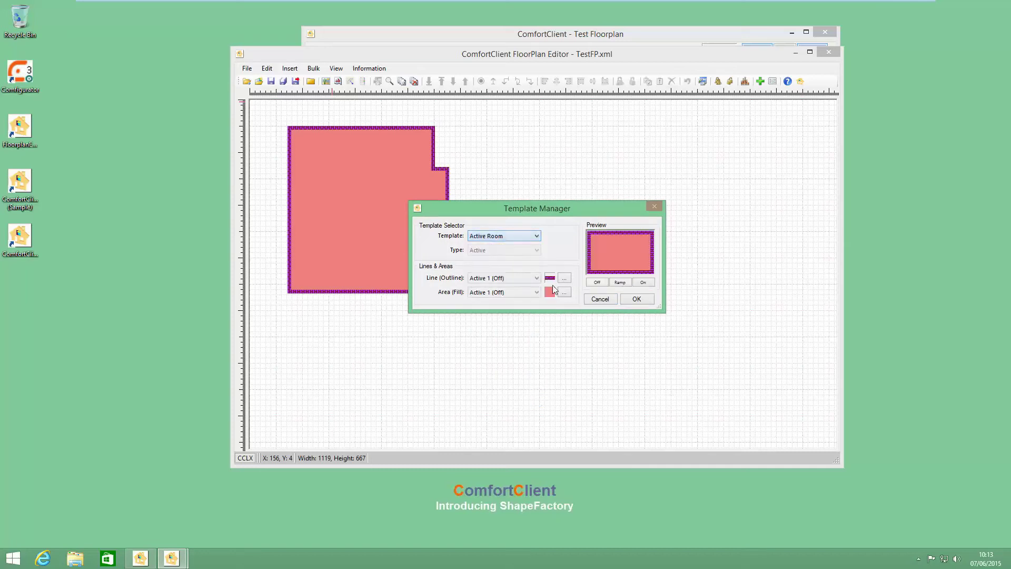
click(564, 279)
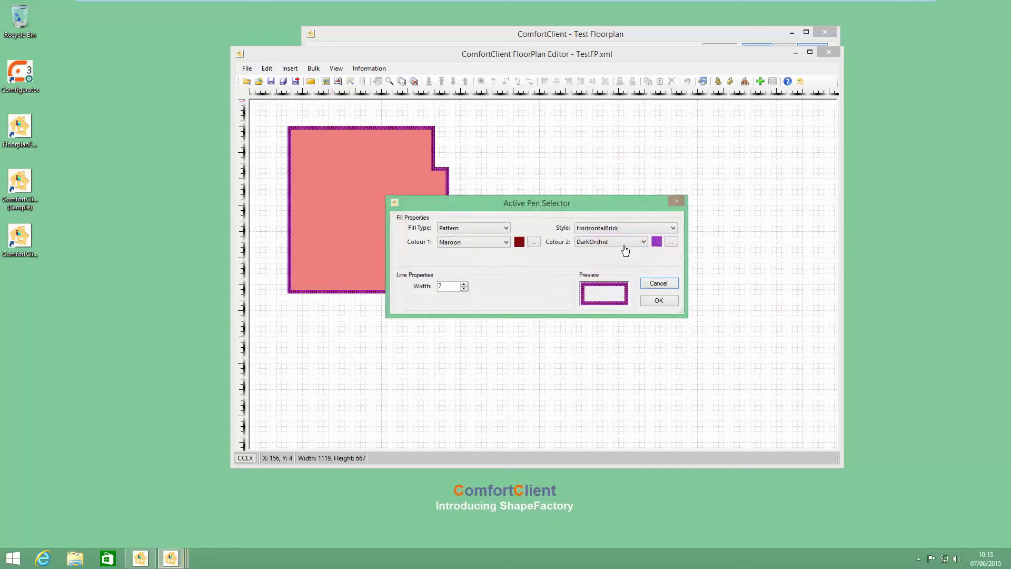
click(672, 242)
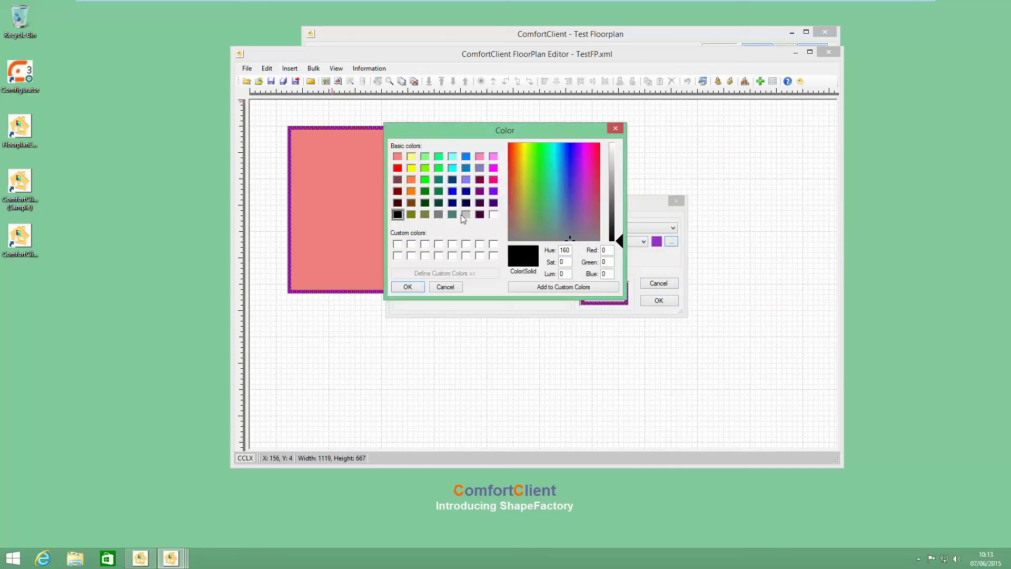
click(438, 214)
click(419, 289)
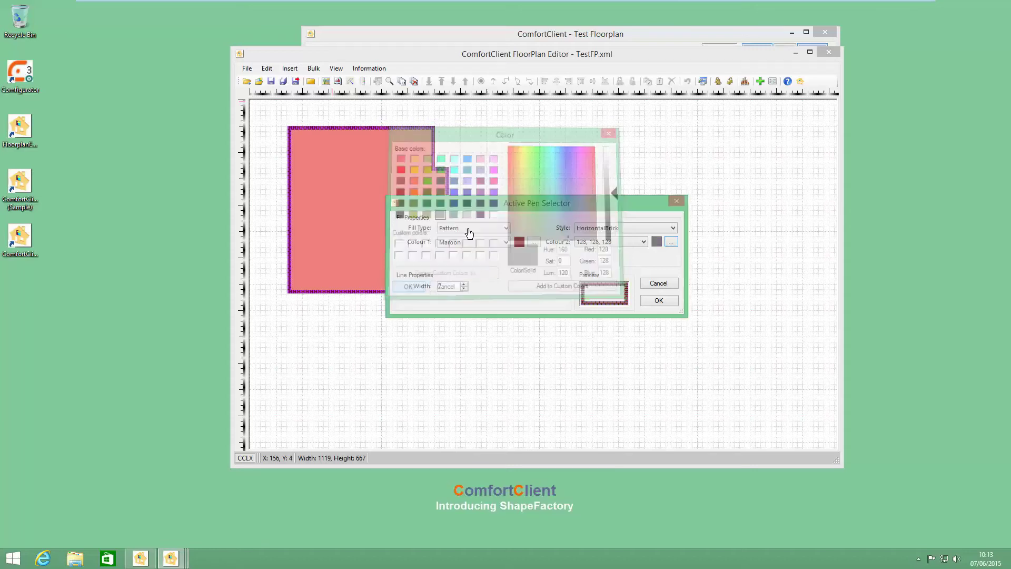
- Set the outline width to 11 and its pattern style to Percent20
click(464, 283)
click(464, 283)
click(464, 284)
click(464, 283)
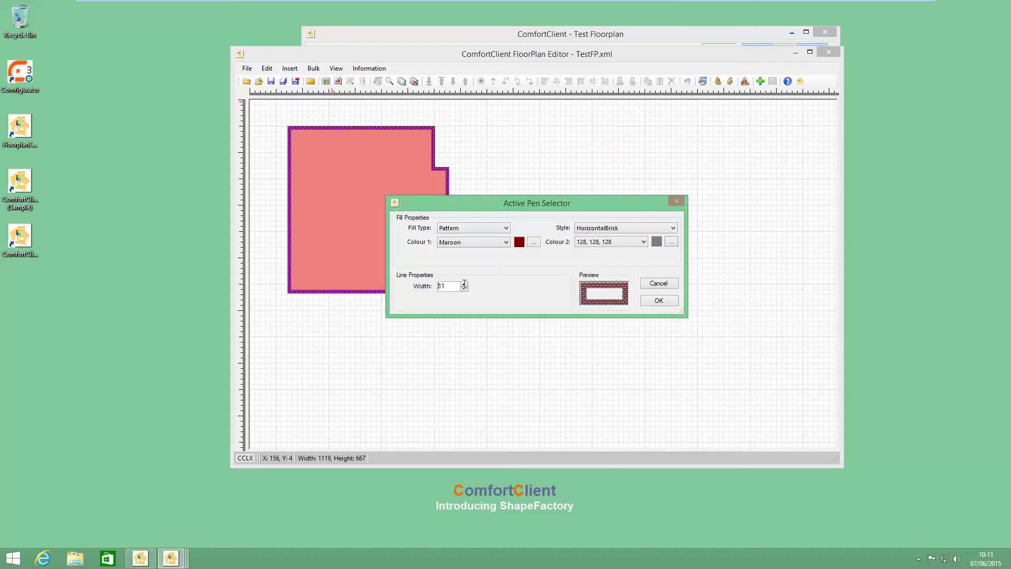
click(654, 228)
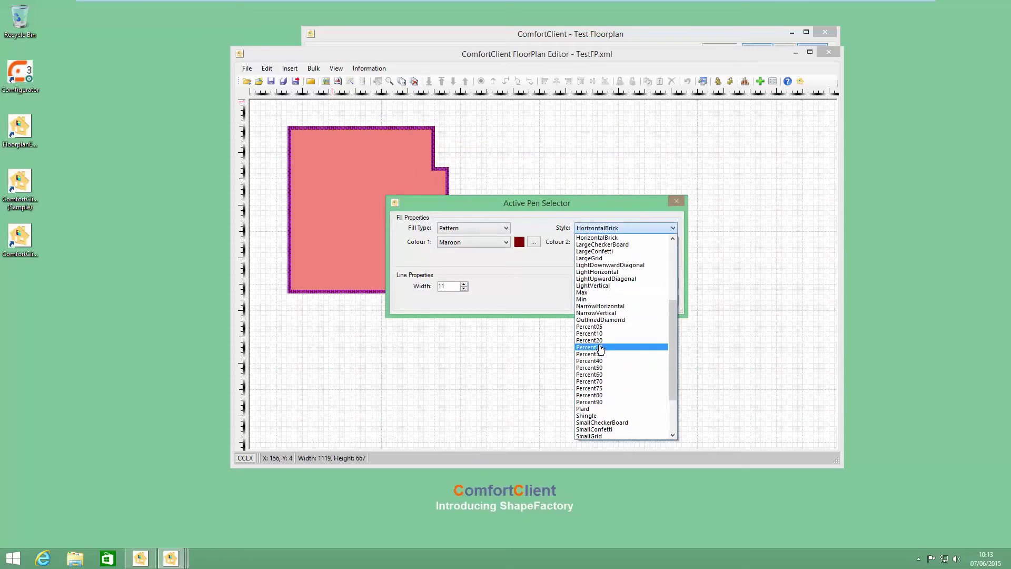
click(600, 349)
- Set the outline's Colour 1 to 255, 128, 128 and apply the pen and template changes
click(533, 243)
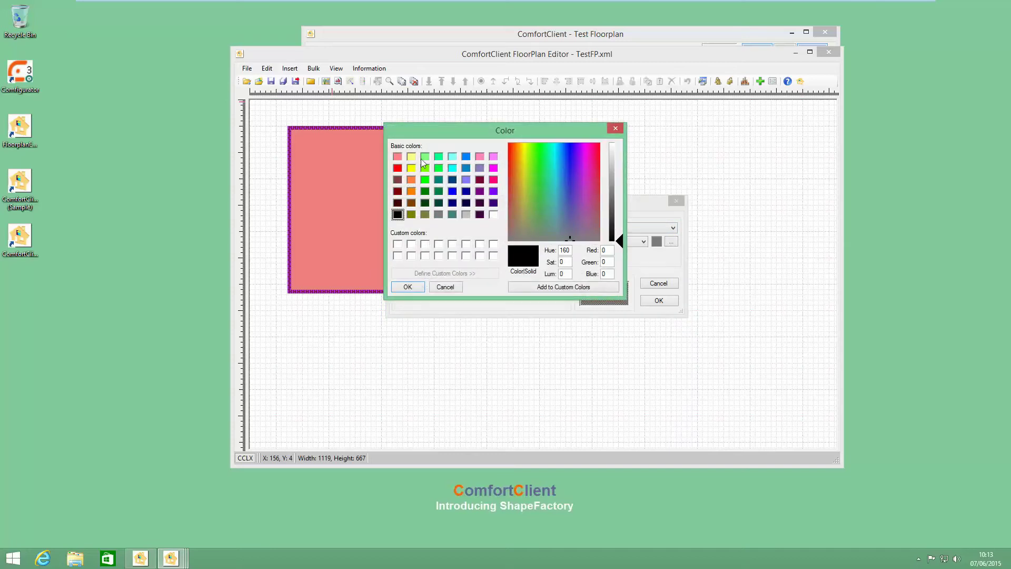
click(397, 158)
click(407, 287)
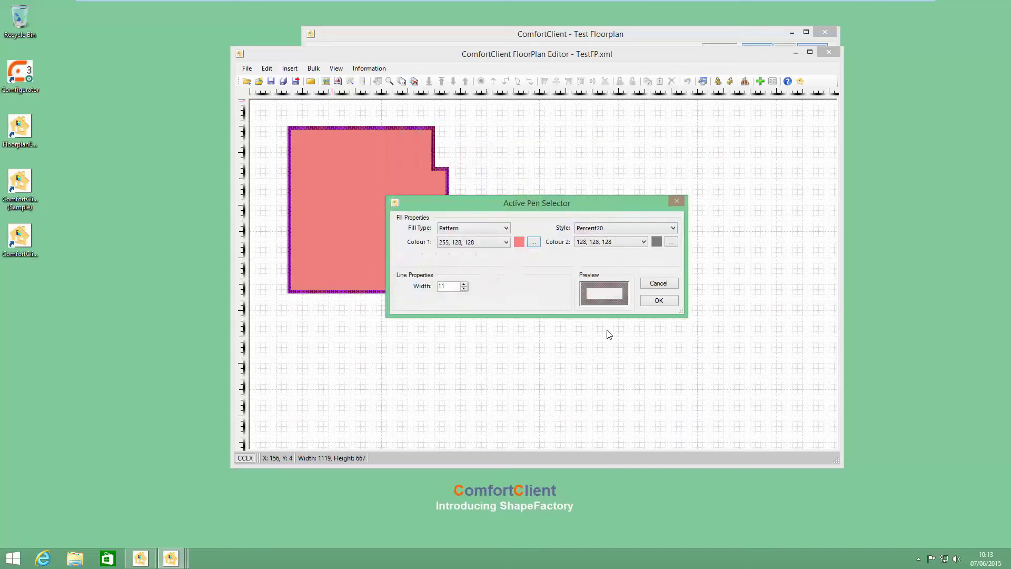
click(659, 301)
click(637, 299)
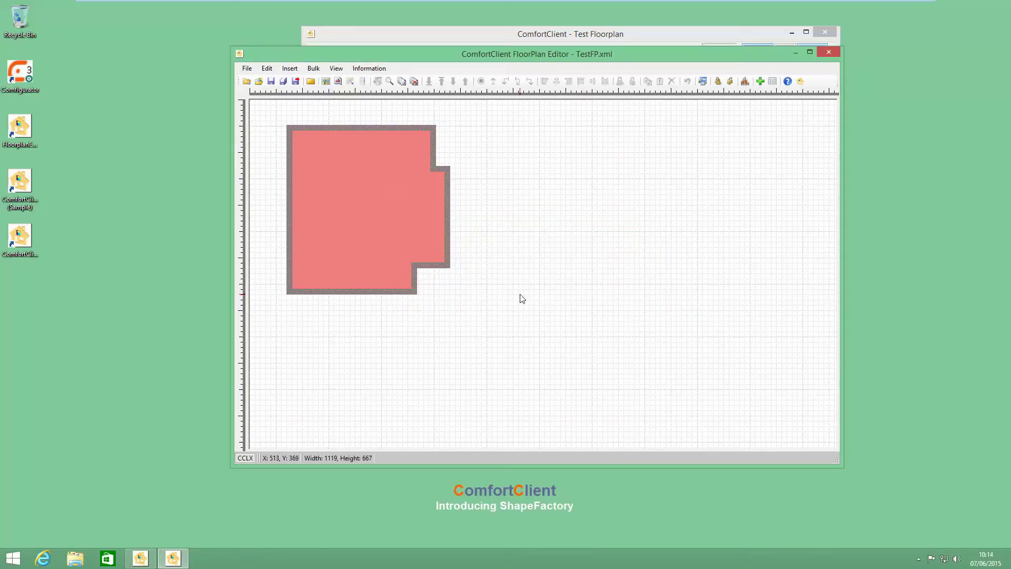
- Insert a Rectangular-Room shape from ShapeFactory's rooms, walls and structure shapes
click(290, 68)
mouse_move(305, 80)
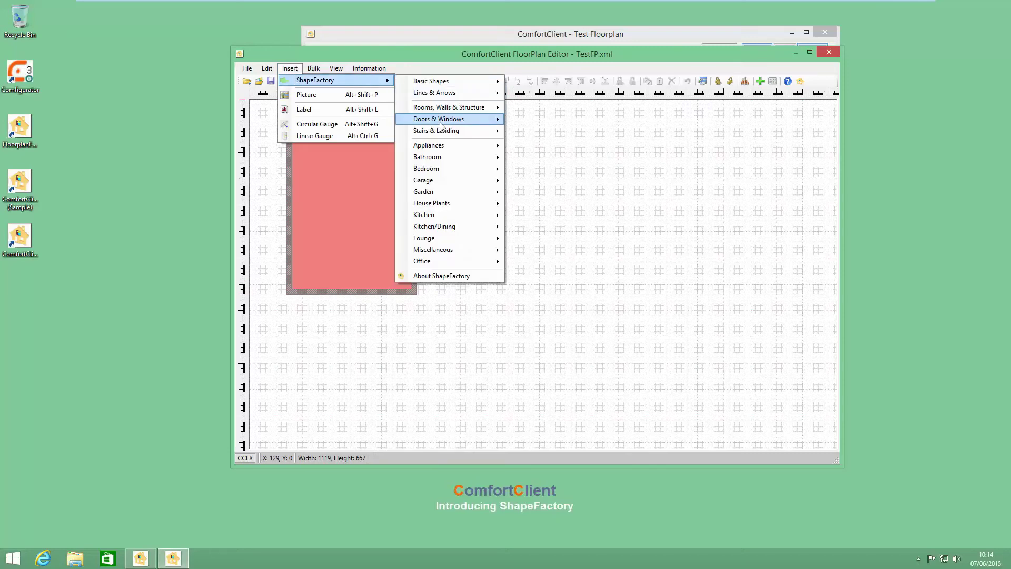
mouse_move(467, 131)
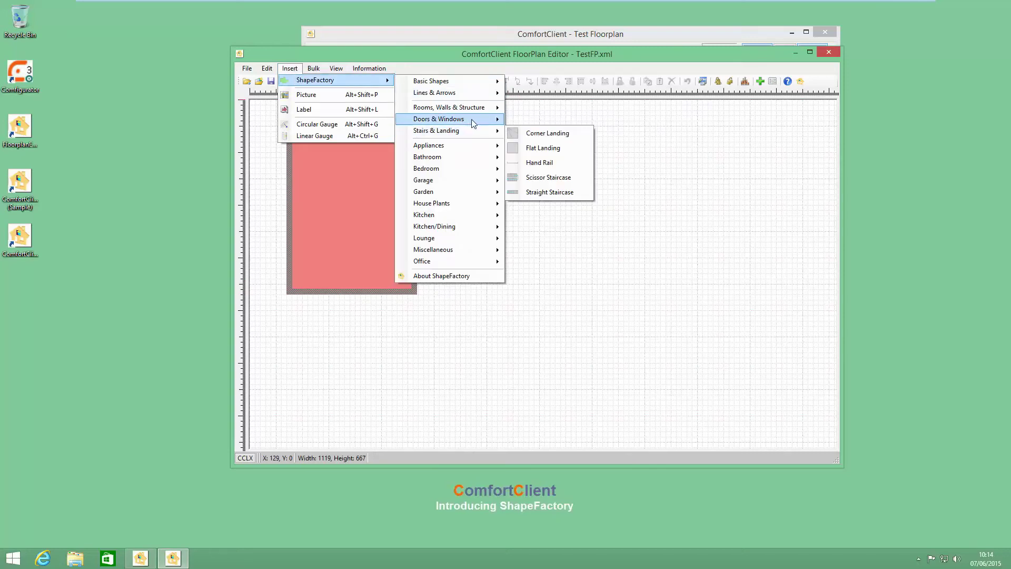
mouse_move(478, 110)
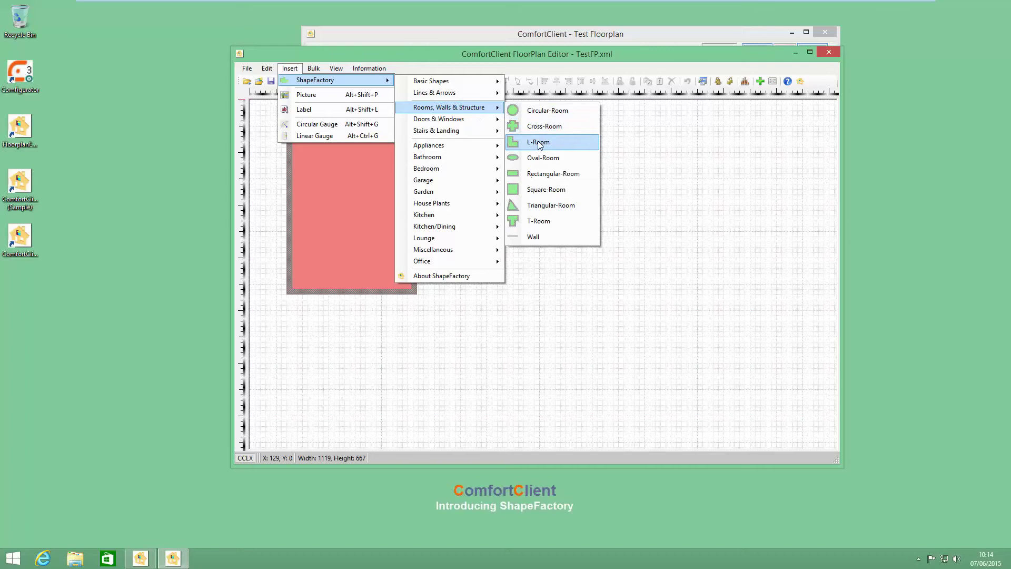
click(544, 176)
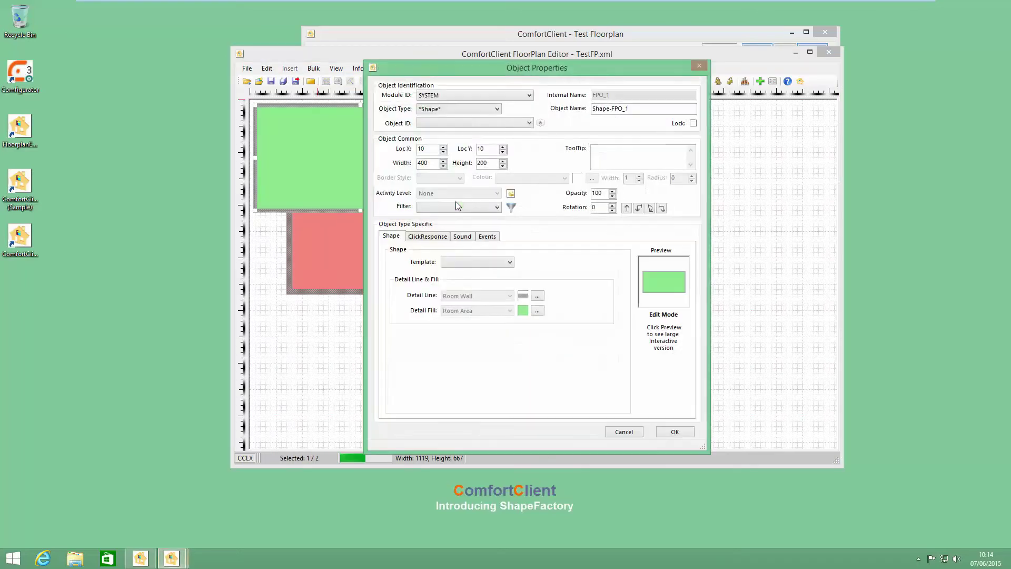
- Link the rectangular room to the COMFORT module's ZONE/SCS/RIO object Zone04, using the combined off and on object state
click(454, 96)
click(435, 117)
click(458, 108)
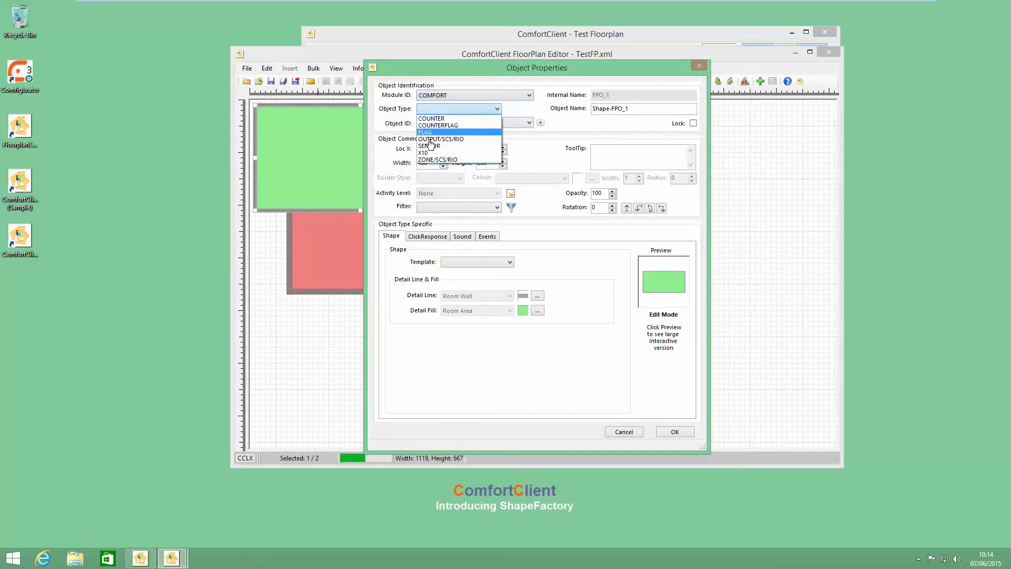
click(437, 164)
click(446, 123)
scroll(446, 127, up, 3)
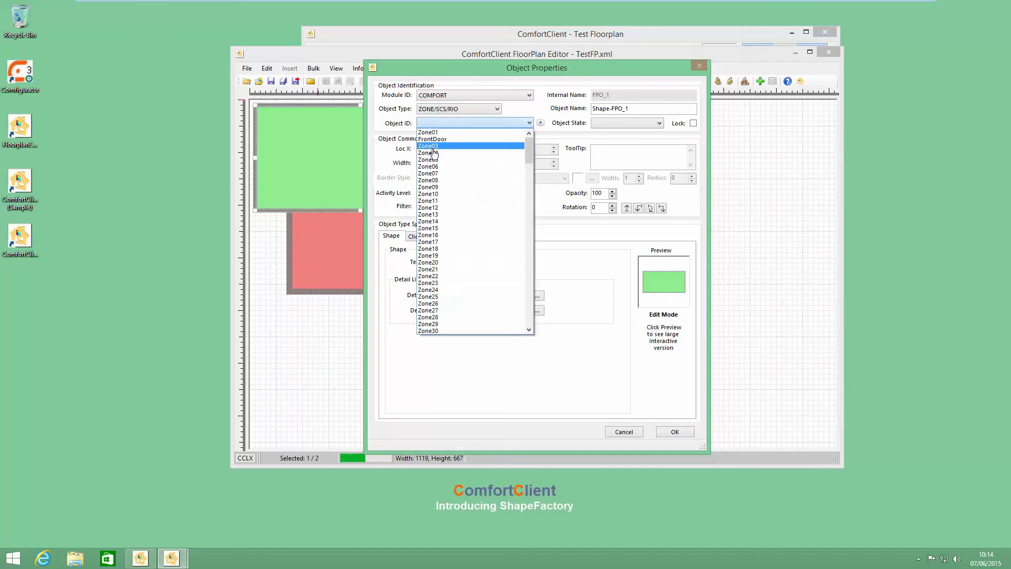
click(434, 151)
click(606, 123)
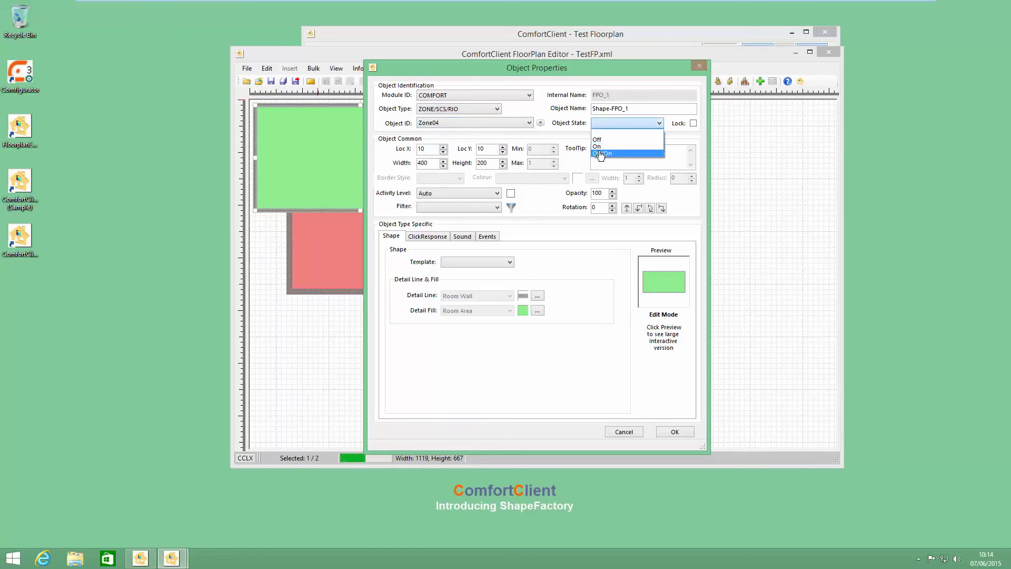
click(601, 153)
click(674, 436)
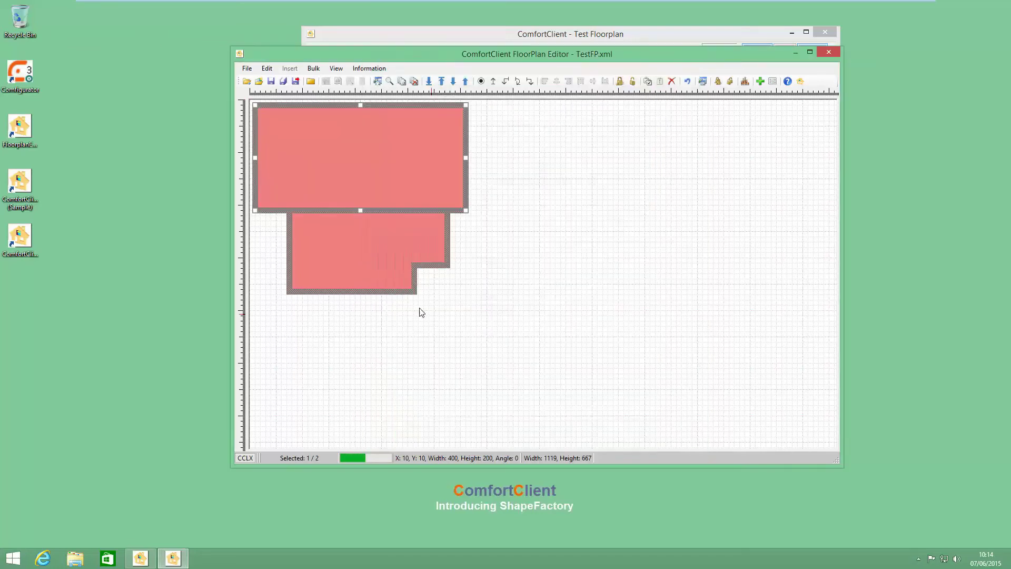
- Place the rectangular room against the first room's right wall at about X 376, Y 131, and make it taller and narrower
drag(329, 128, 600, 189)
drag(547, 172, 523, 194)
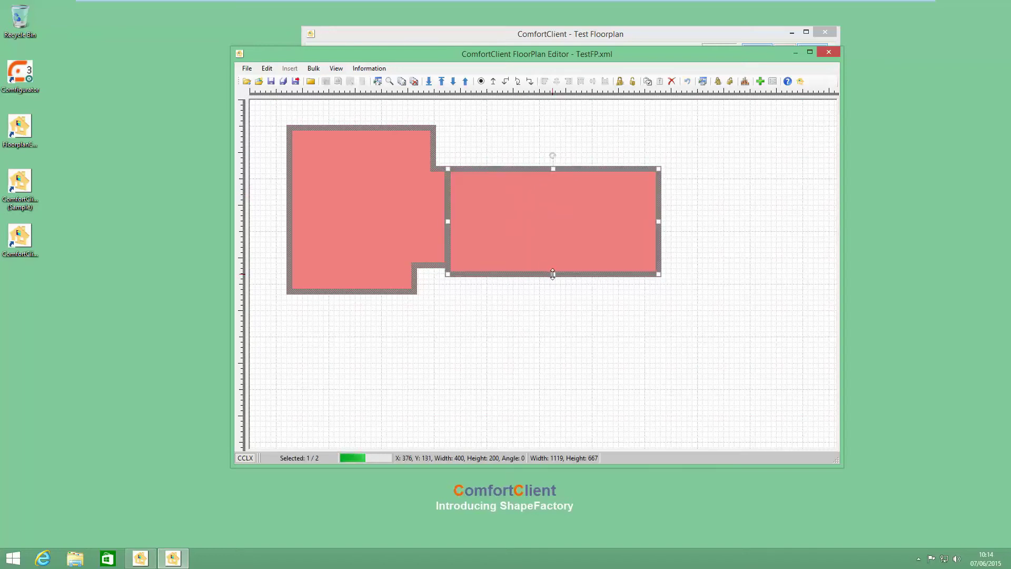
drag(553, 274, 566, 351)
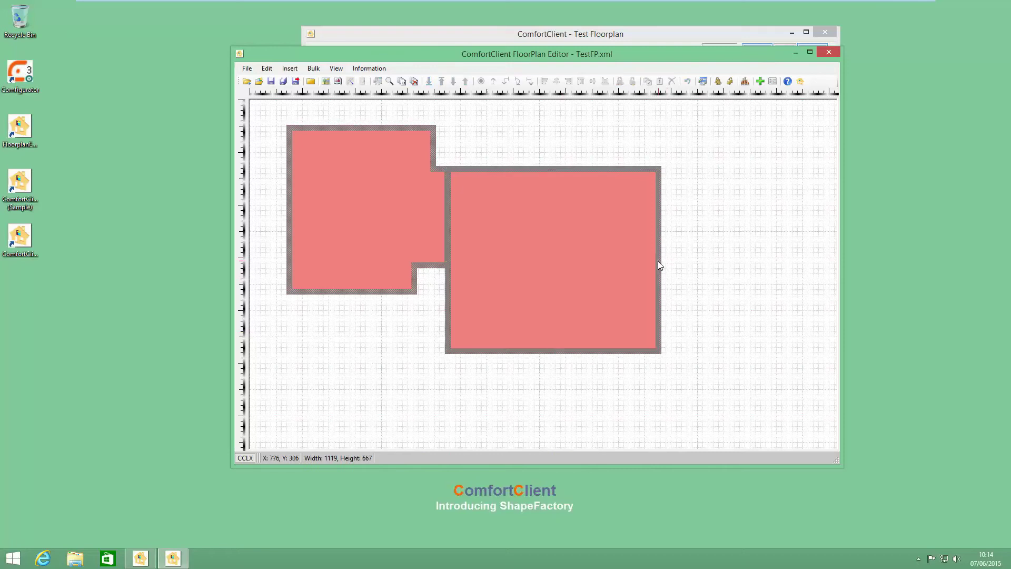
drag(660, 260, 609, 260)
click(716, 270)
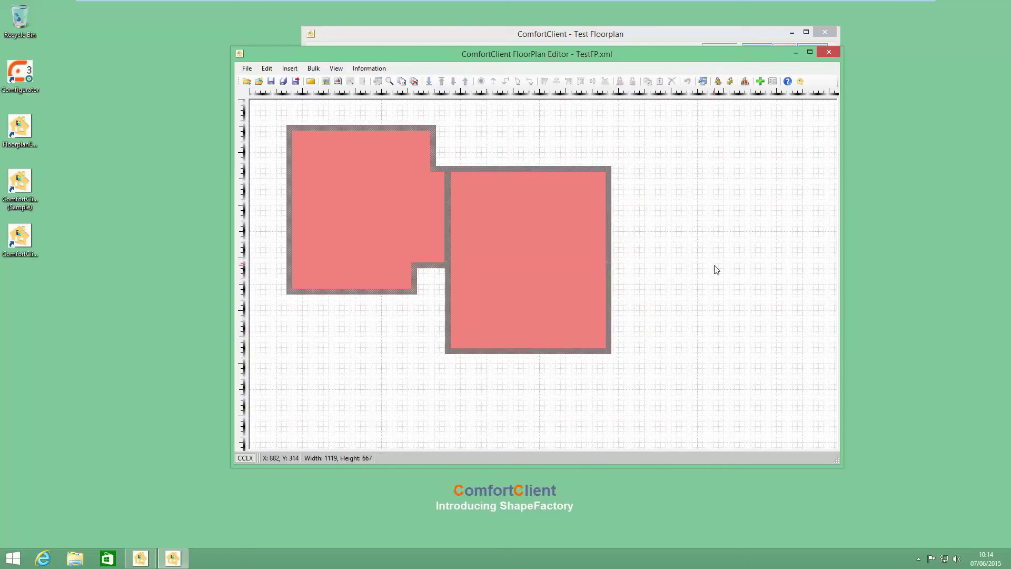
- Set the Active Room template's Off outline pattern style to OutlinedDiamond and apply the pen and template changes
click(267, 68)
click(309, 266)
click(506, 236)
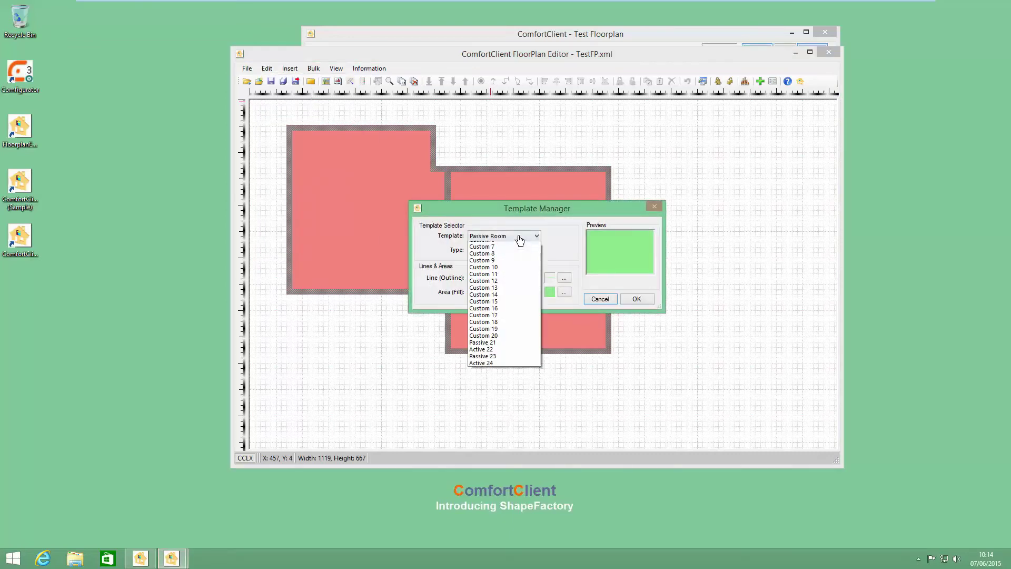
click(500, 259)
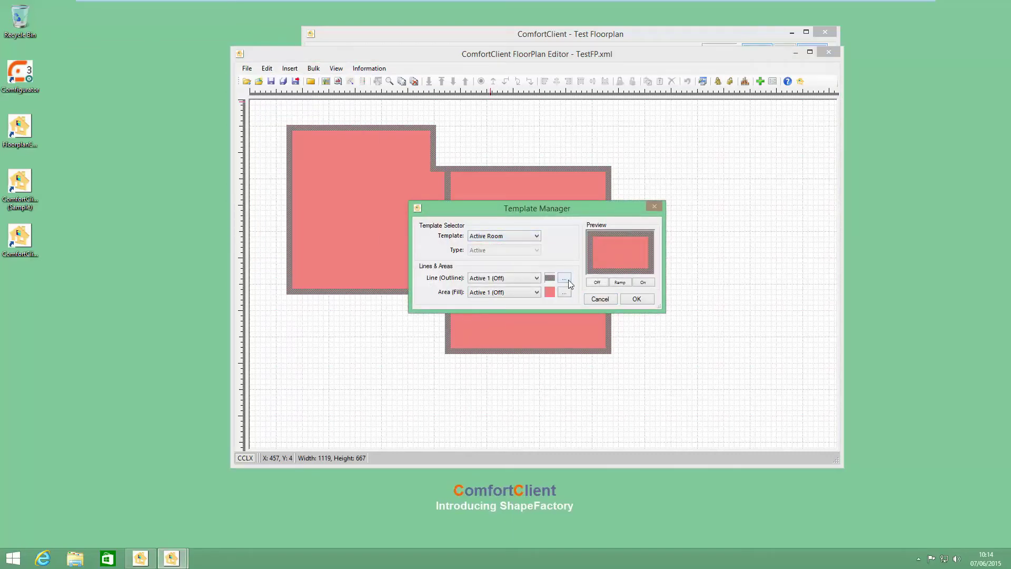
click(565, 278)
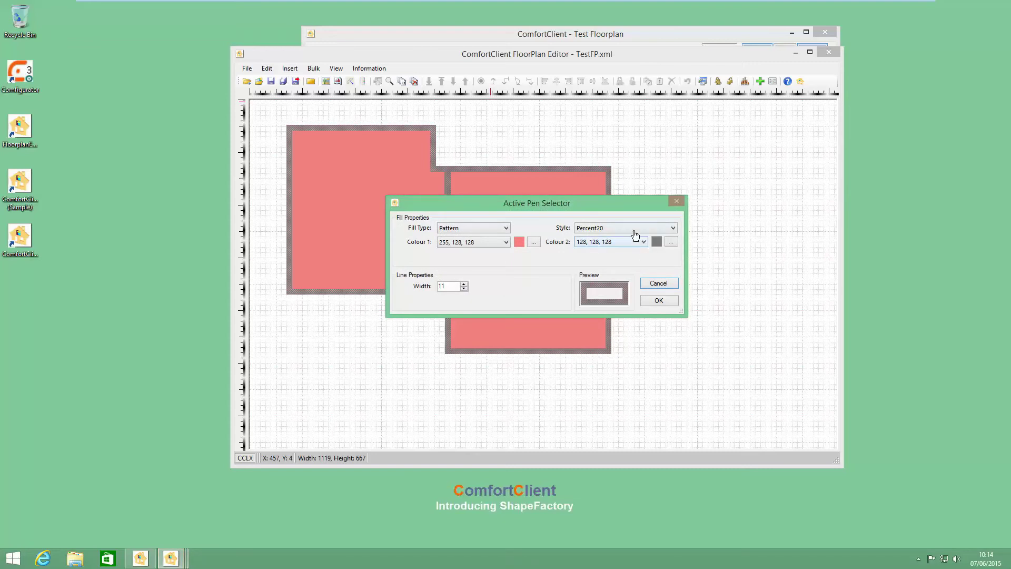
click(636, 231)
click(585, 272)
click(604, 230)
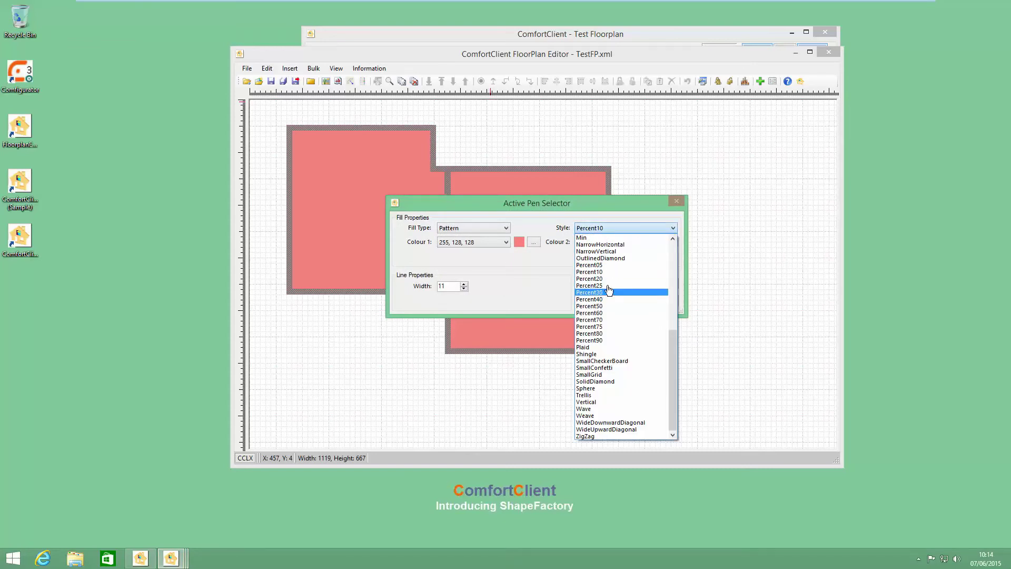
click(605, 259)
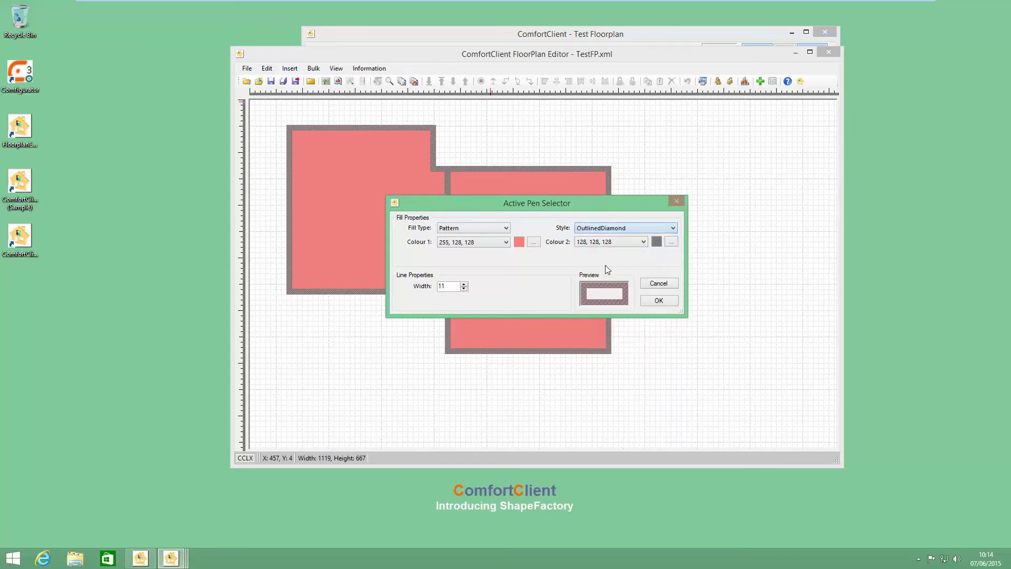
click(659, 301)
click(639, 298)
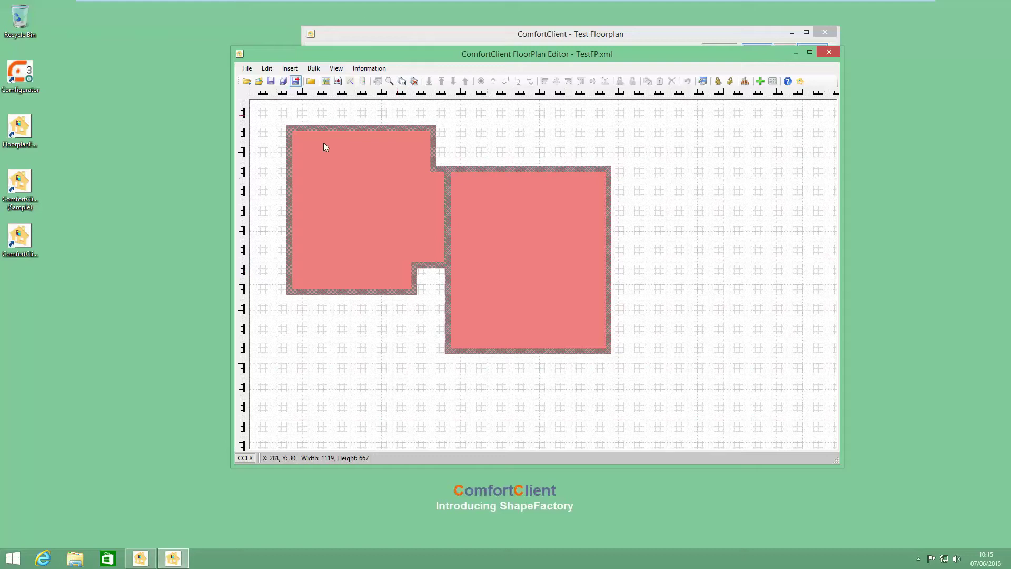
- Set the Active Room template's Off outline width to 17 and apply the pen and template changes
click(267, 69)
click(292, 265)
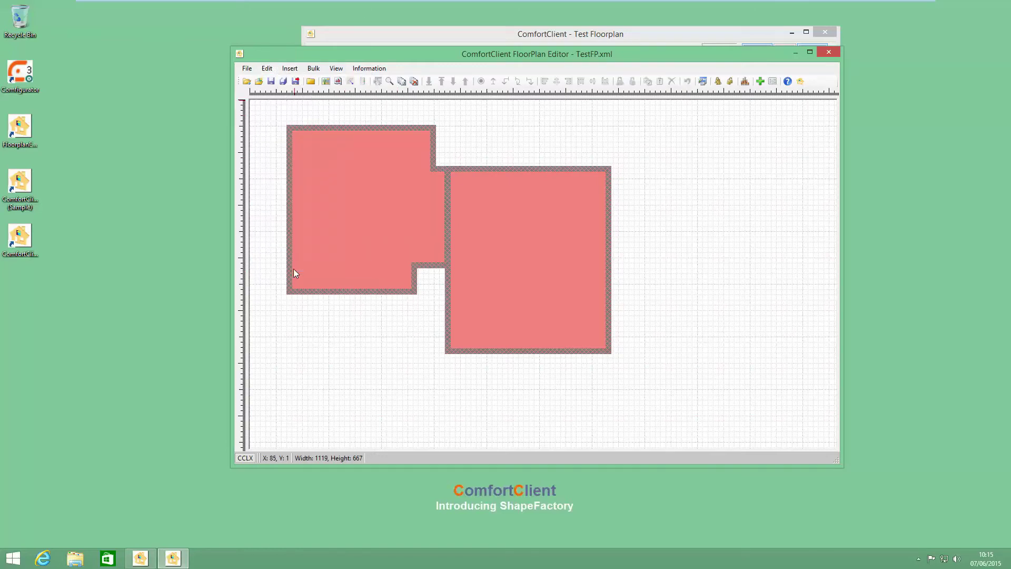
click(516, 238)
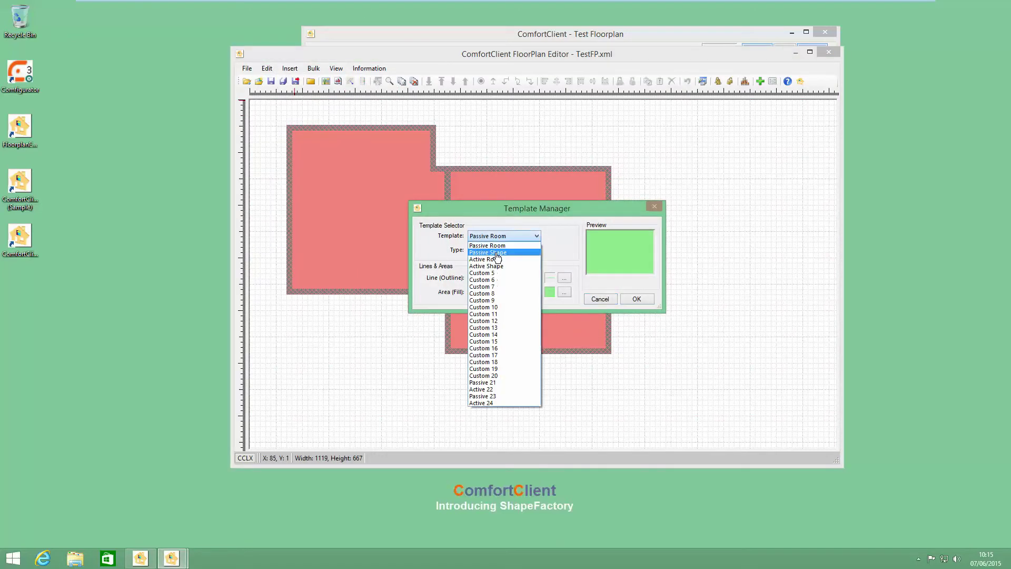
click(492, 267)
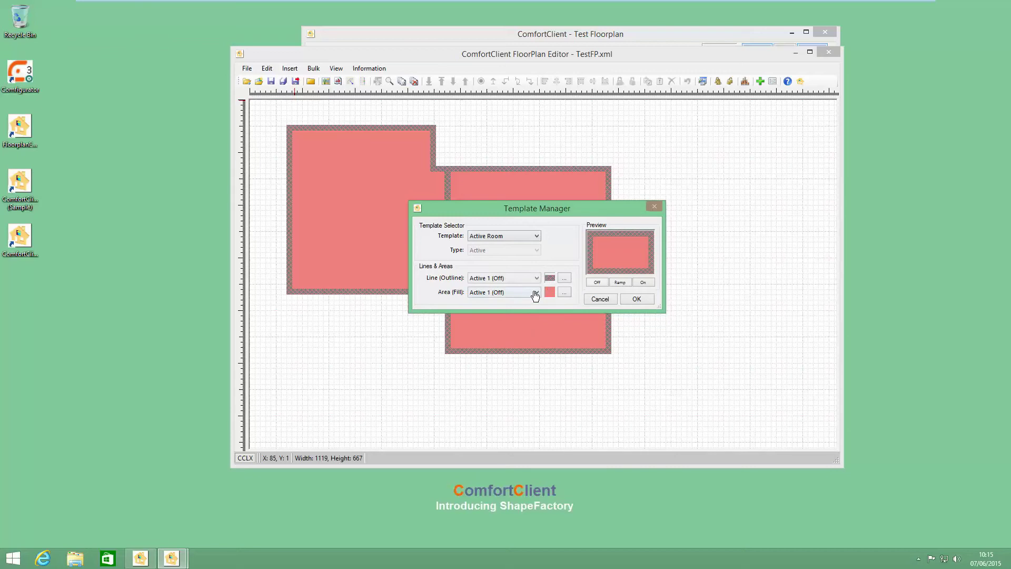
click(564, 278)
key(Up)
key(Up)
key(Up)
key(Up)
key(Up)
key(Up)
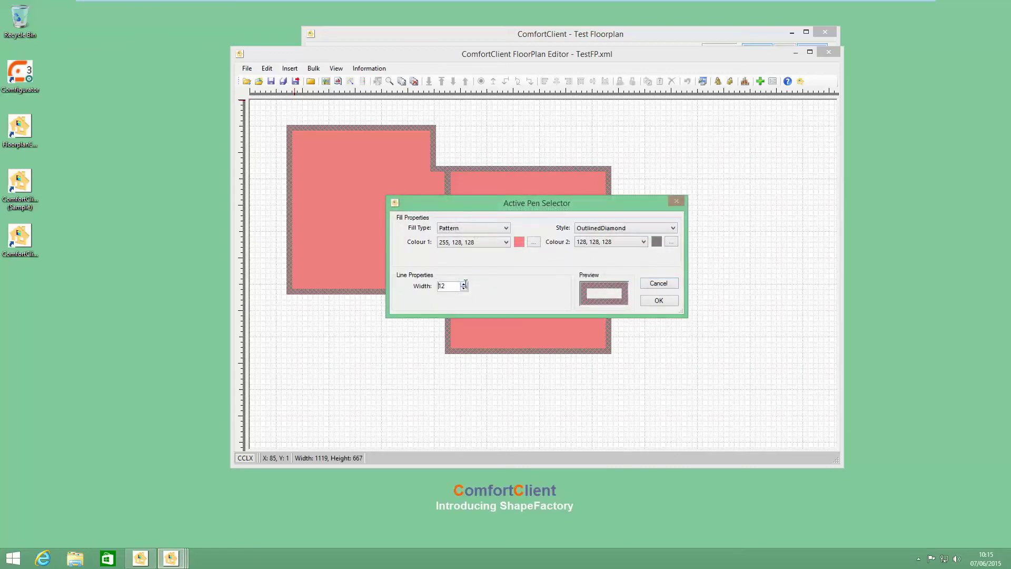
click(658, 300)
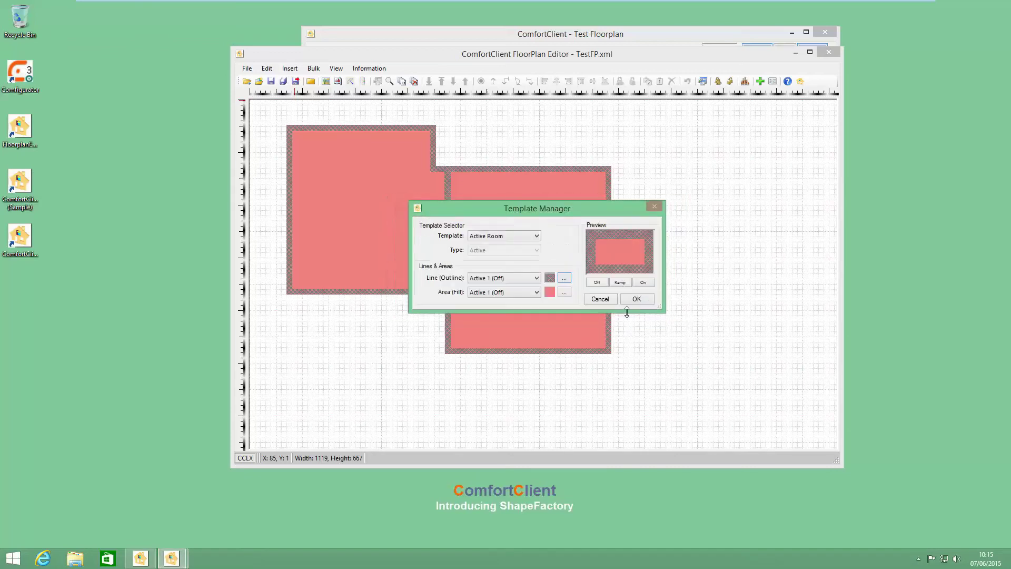
click(642, 297)
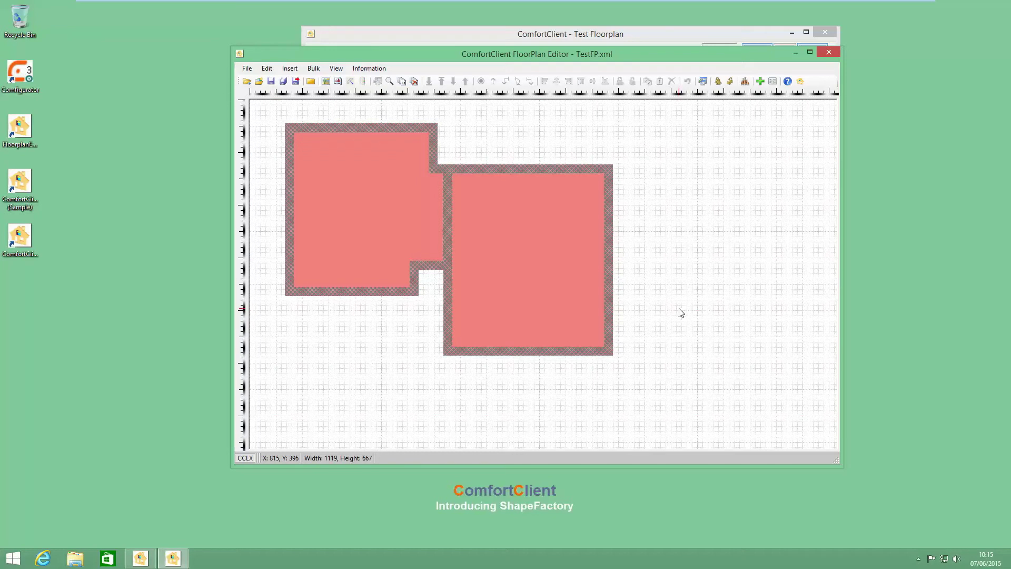
- Reopen the Active Room template's Off outline pen, set its width to 12 and apply the pen change
click(267, 68)
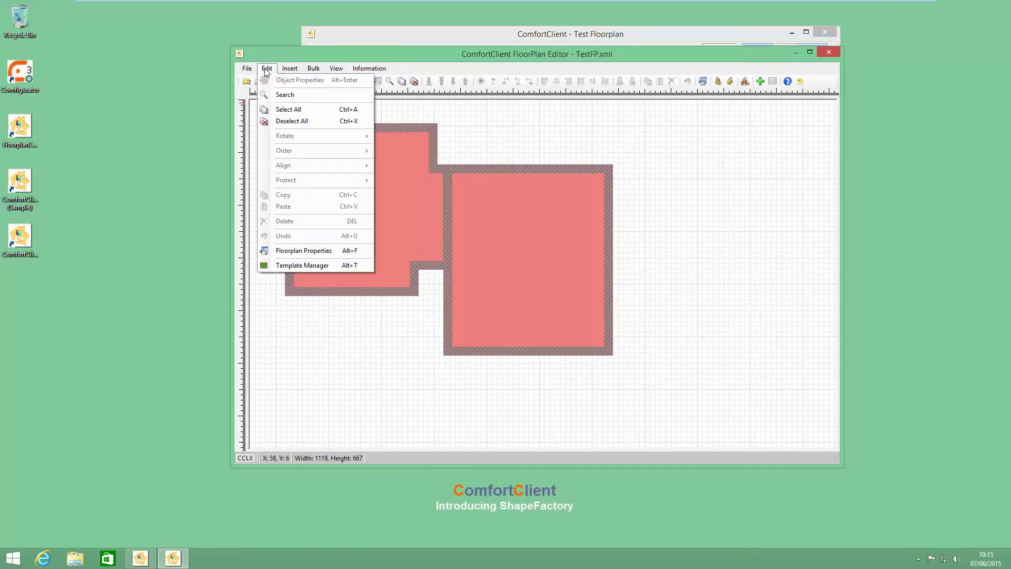
click(298, 269)
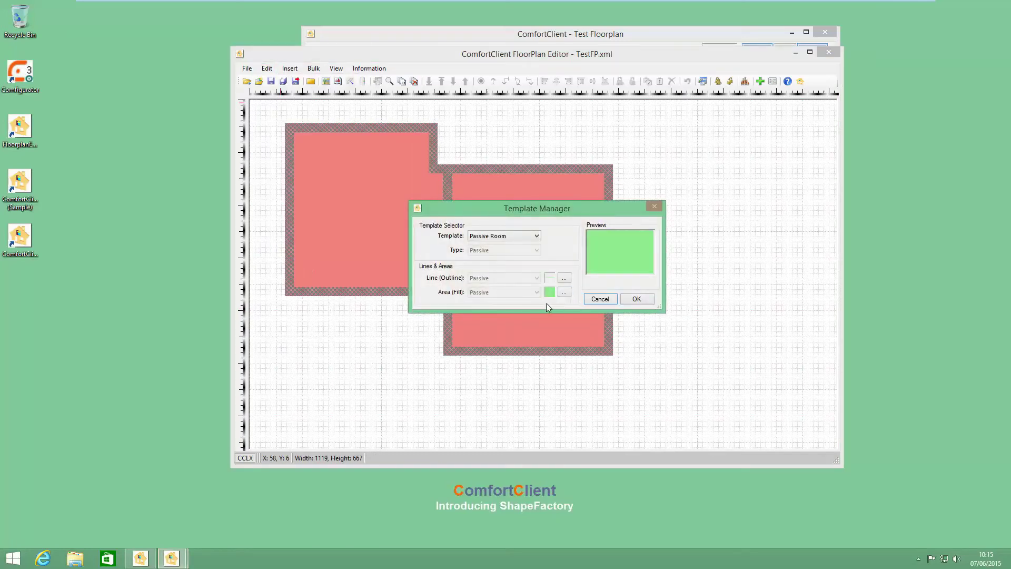
click(518, 236)
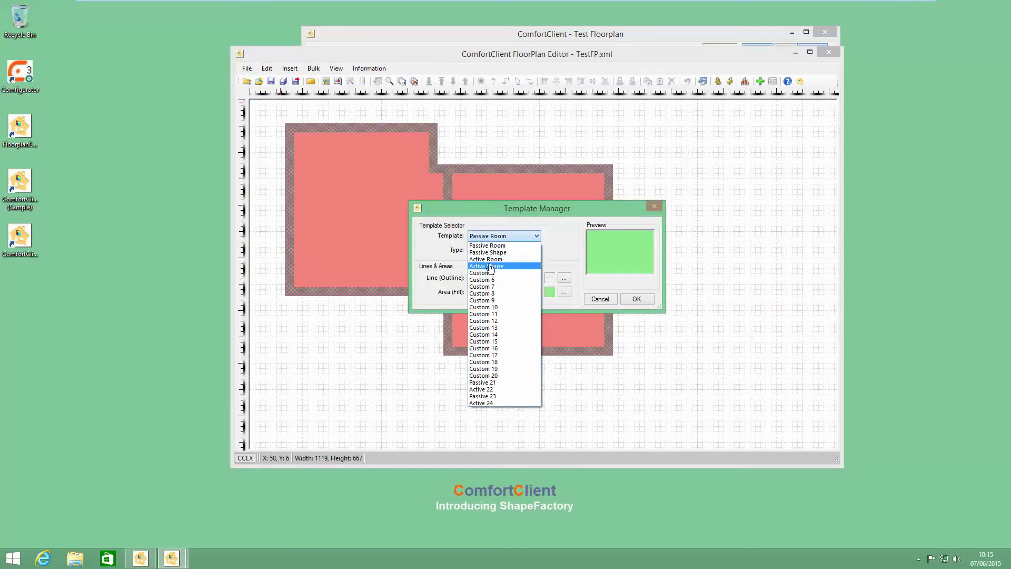
click(491, 260)
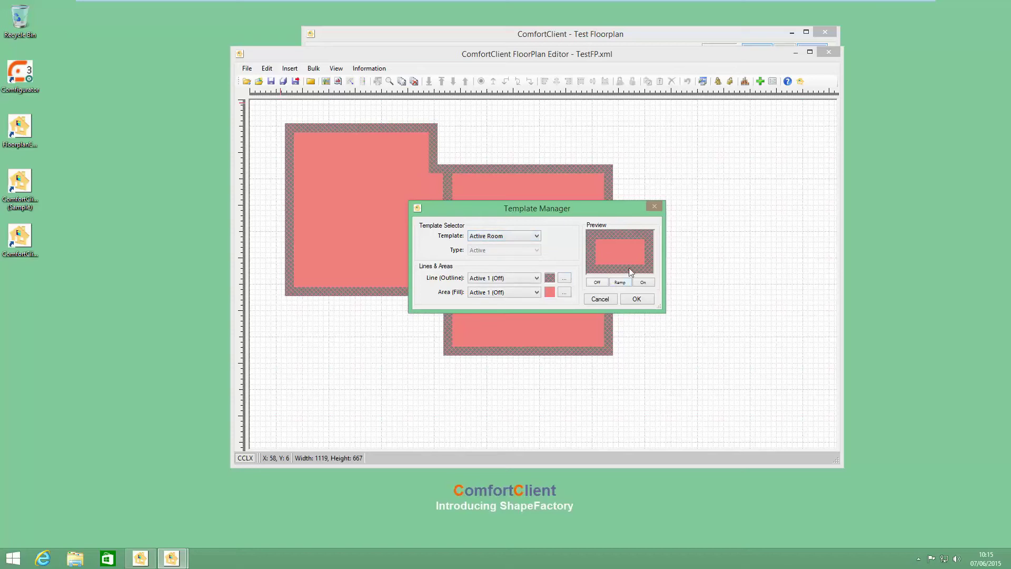
click(547, 291)
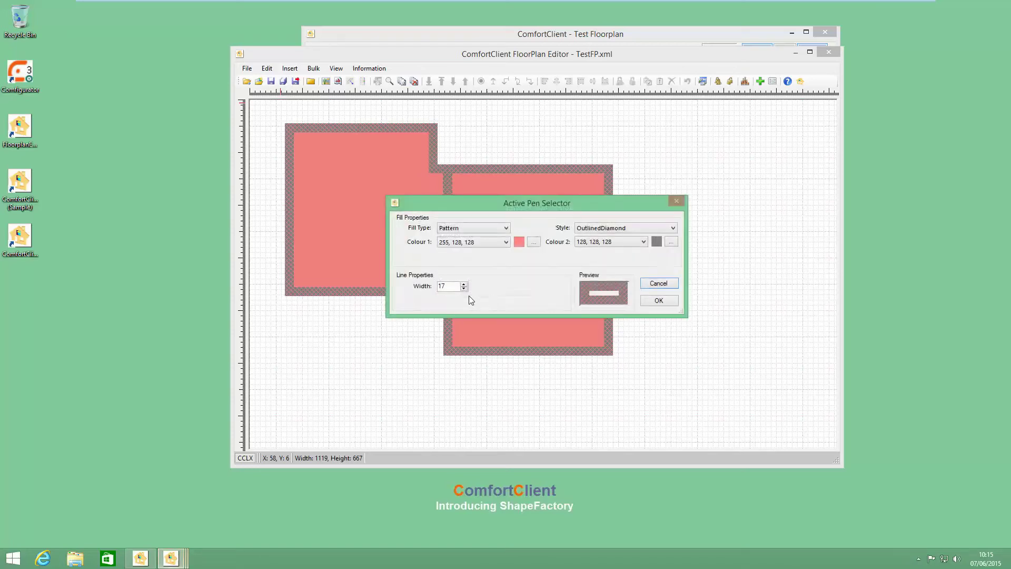
click(464, 289)
click(463, 288)
click(463, 289)
click(463, 288)
click(464, 288)
click(659, 300)
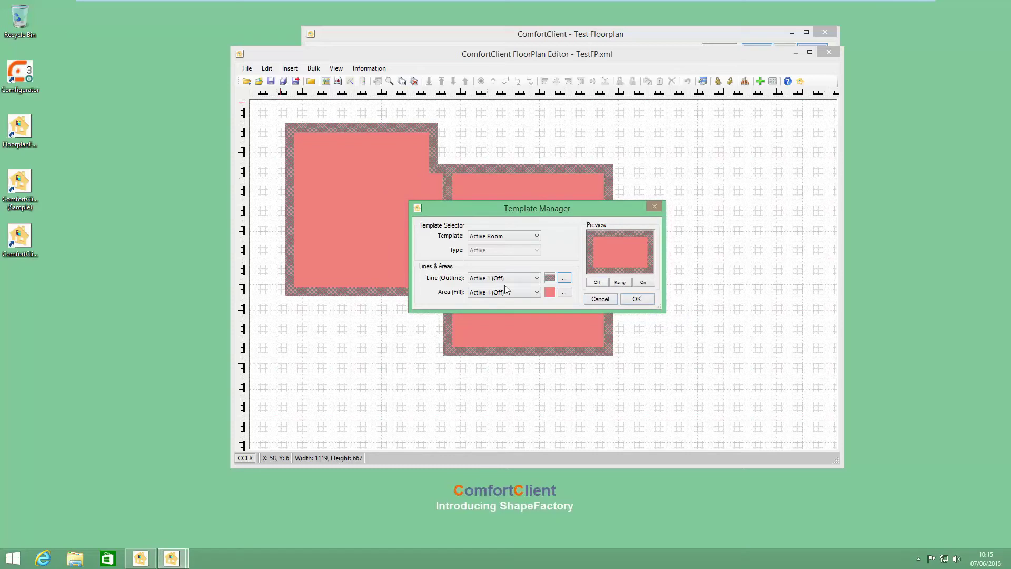
- Open the Active Room template's Active 2 (On) outline pen and set its width to 12
click(524, 279)
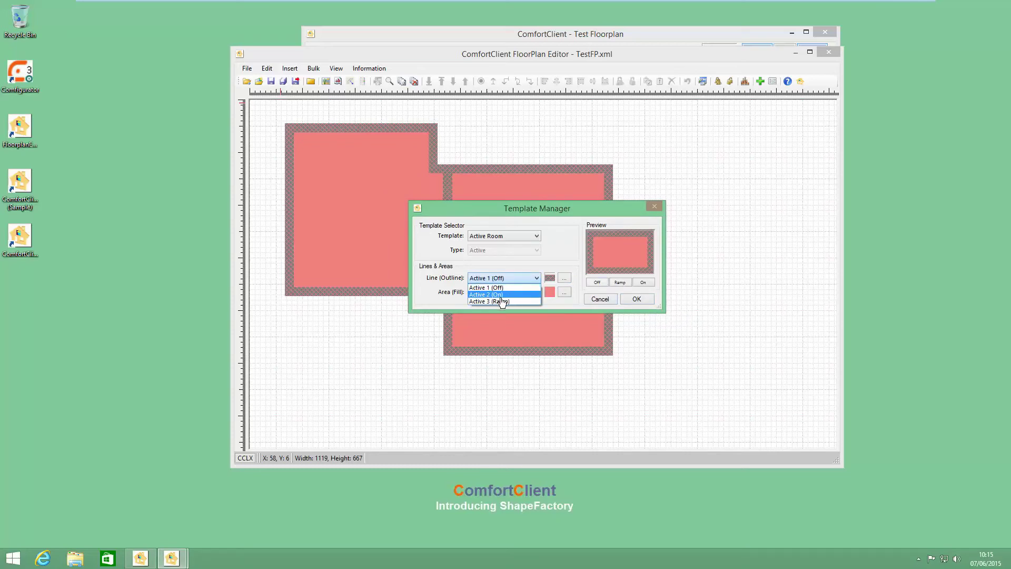
click(495, 301)
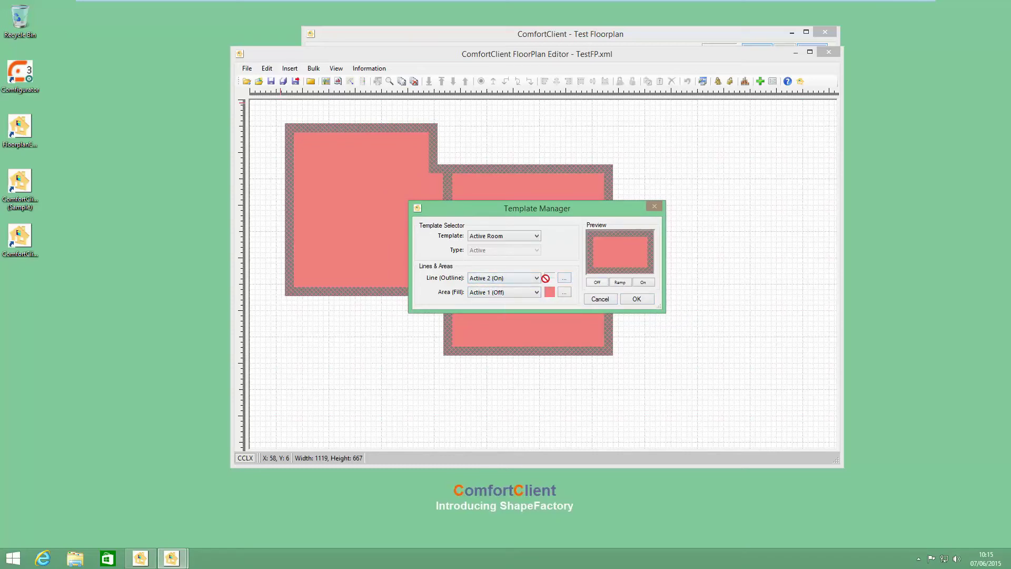
click(550, 278)
click(464, 283)
click(464, 283)
click(464, 282)
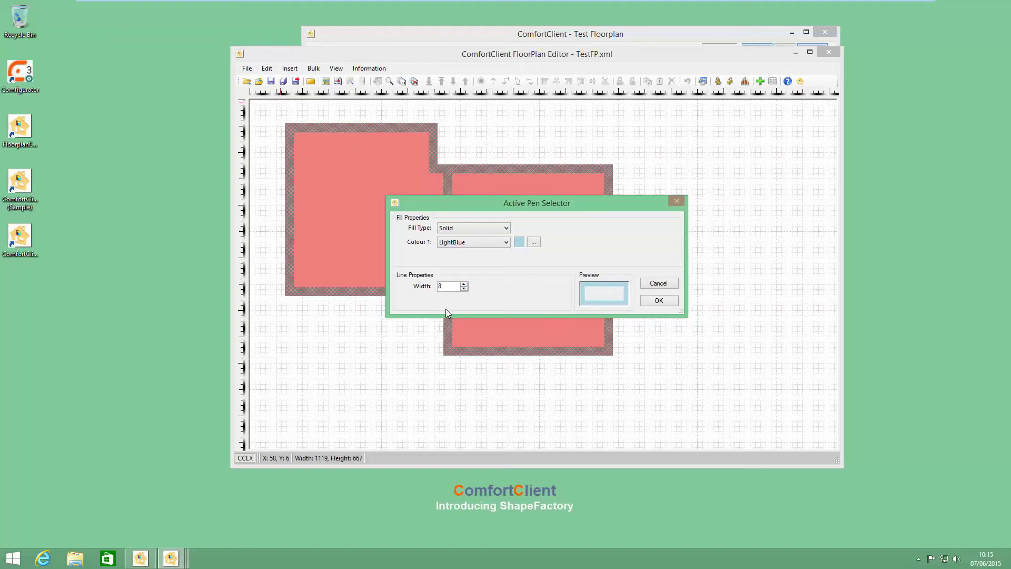
click(464, 283)
click(464, 283)
click(464, 284)
- Keep the Active 2 (On) outline pen's fill type Solid, set its colour to red (255, 0, 0) and apply the pen change
click(472, 228)
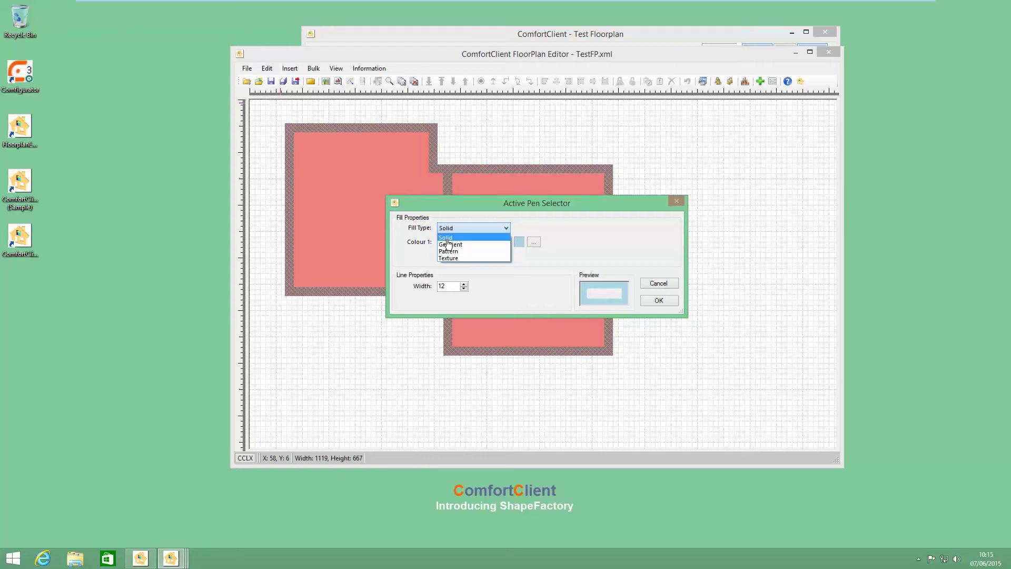
click(456, 238)
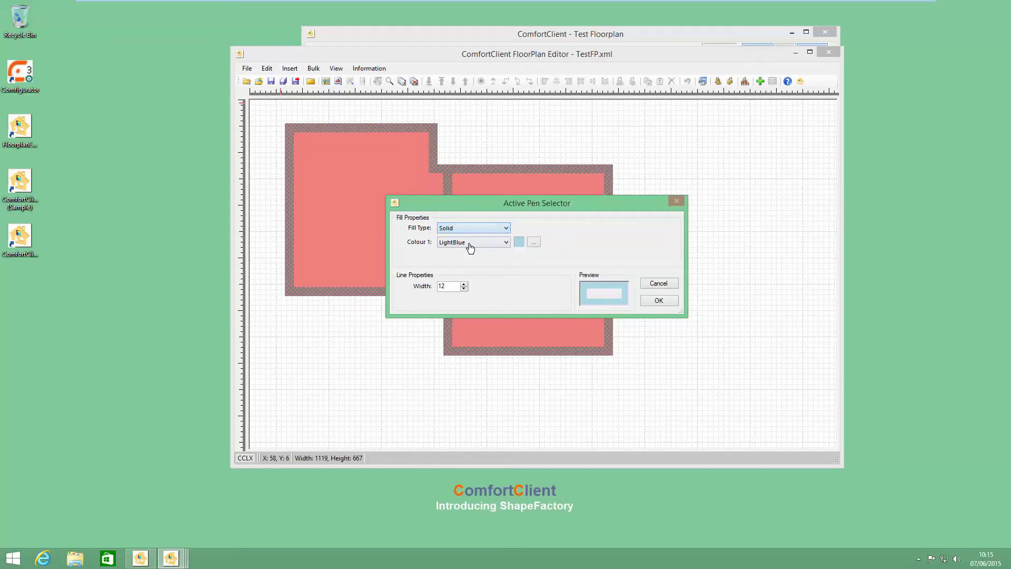
click(534, 242)
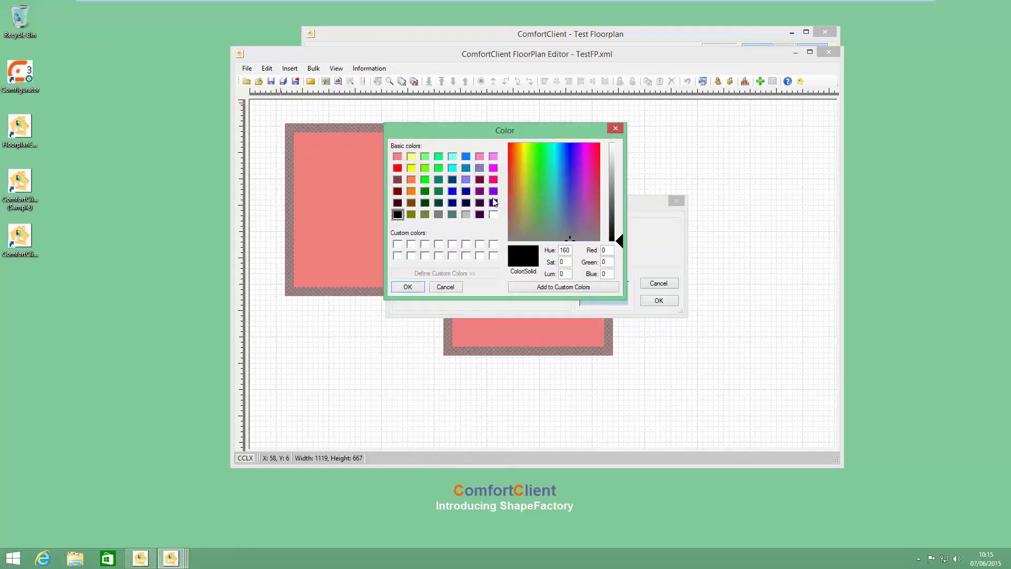
click(491, 180)
click(398, 168)
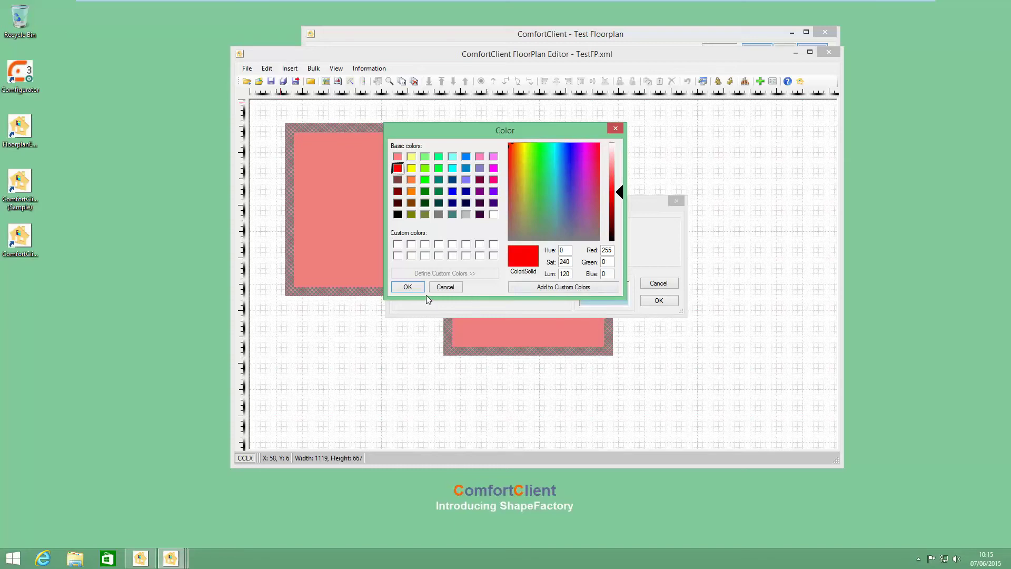
click(407, 287)
click(660, 301)
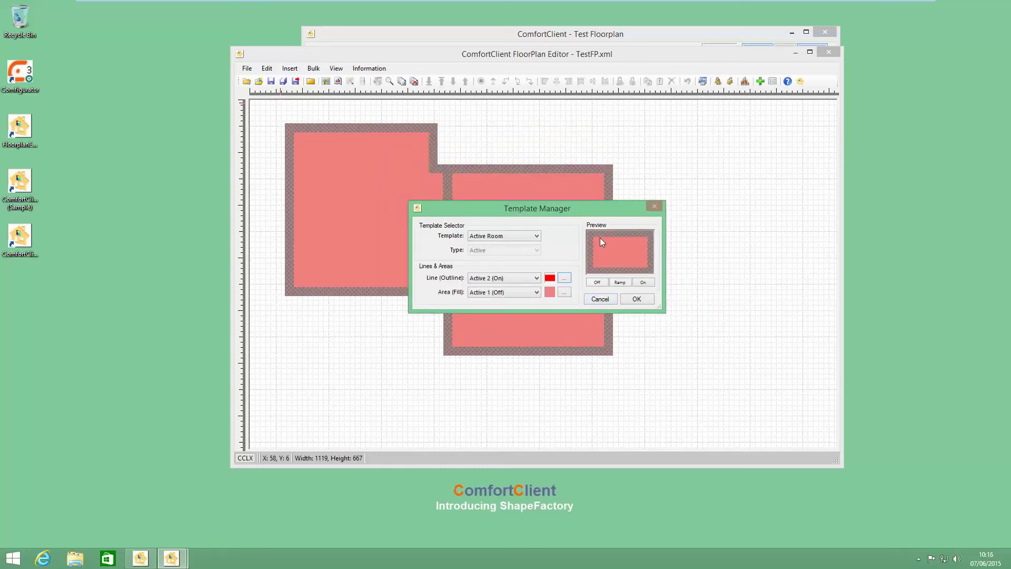
- Preview the Active Room template in its On and Off states and apply the template changes
click(641, 283)
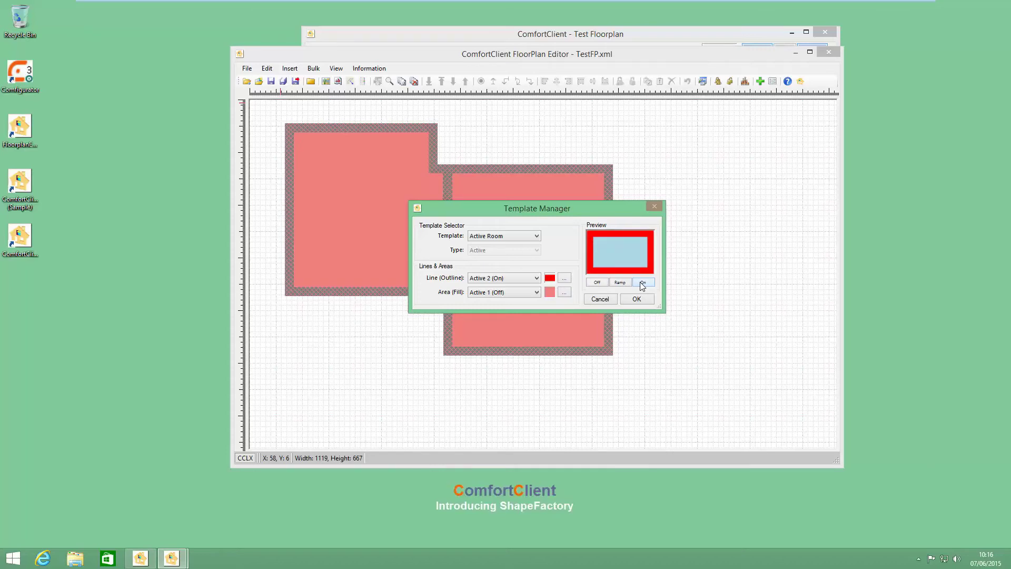
click(599, 285)
click(636, 300)
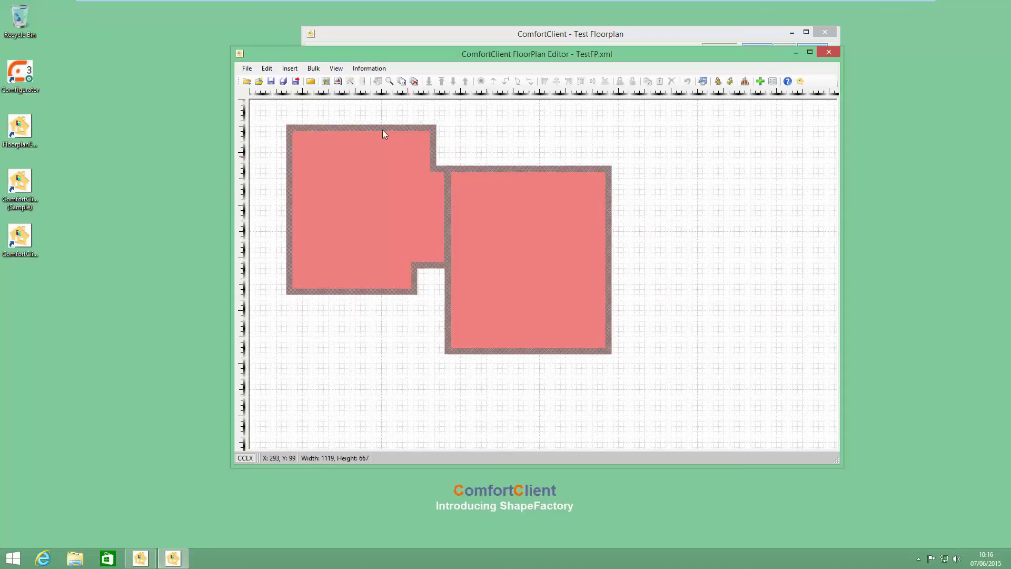
- Save and exit the floorplan to view it in ComfortClient, and reopen it in the Floorplan Editor
click(296, 81)
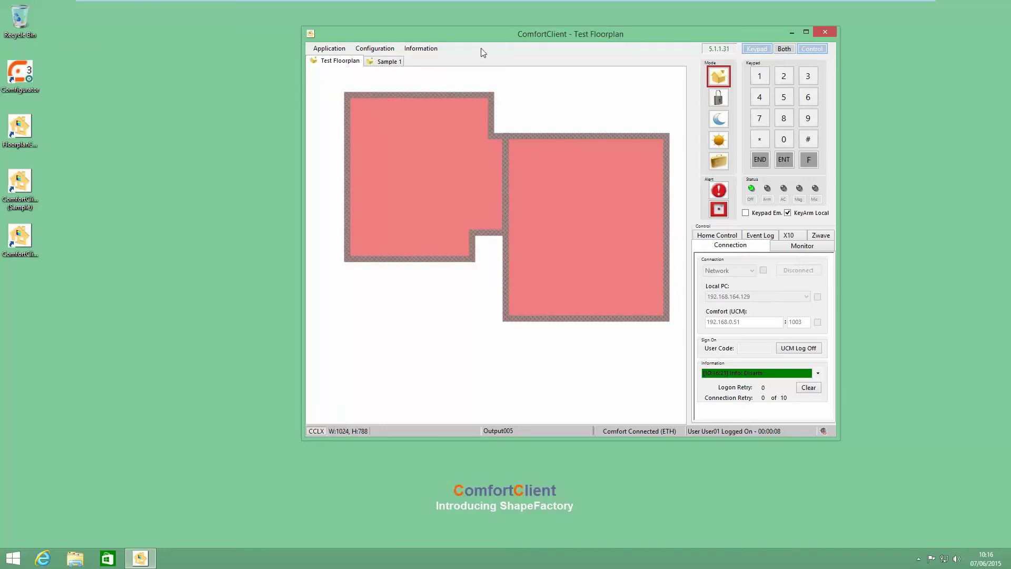
click(380, 50)
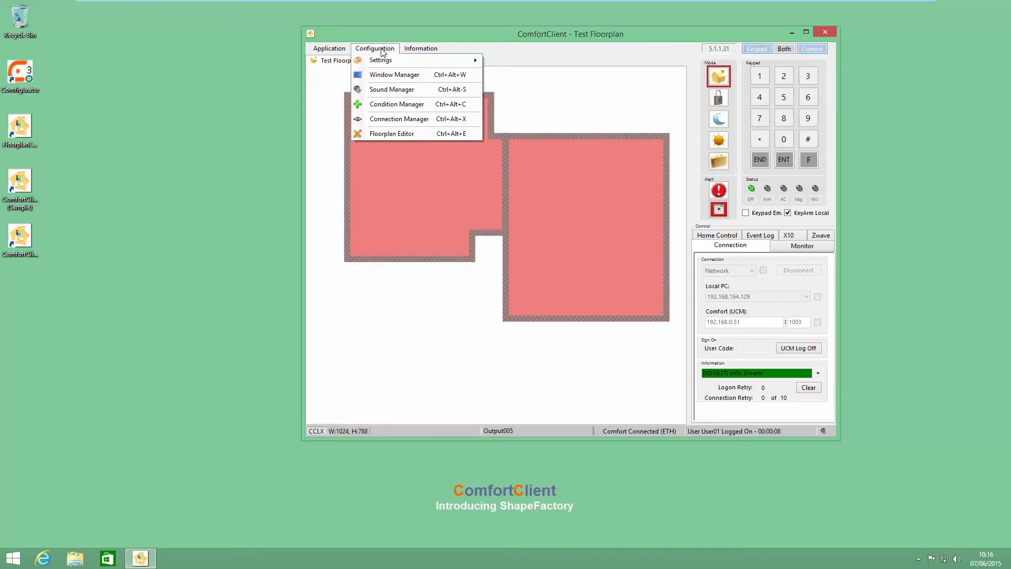
click(385, 135)
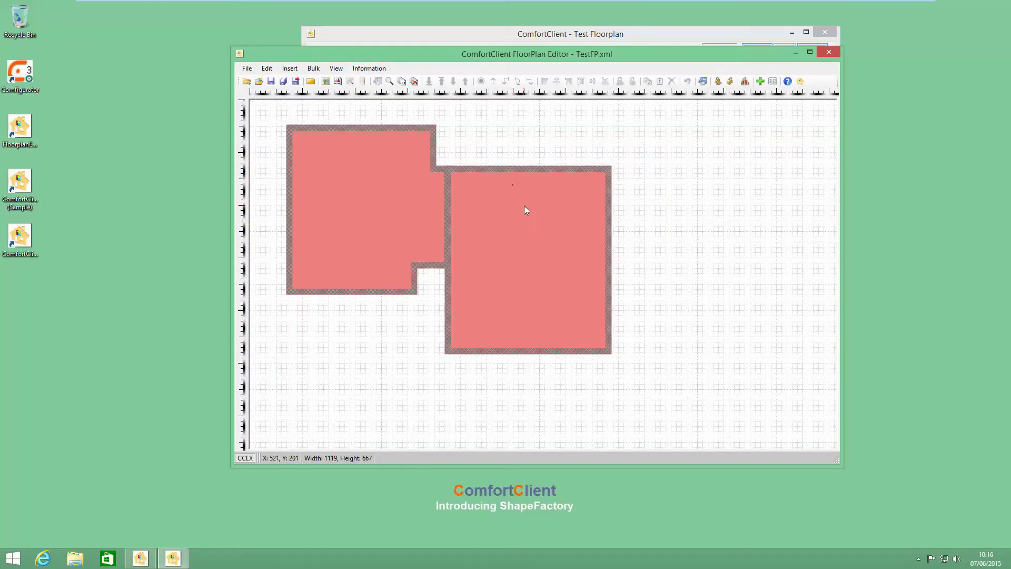
- Open the Zone04 room's object properties, check its template choices and enable Override of the Active Room template
click(550, 225)
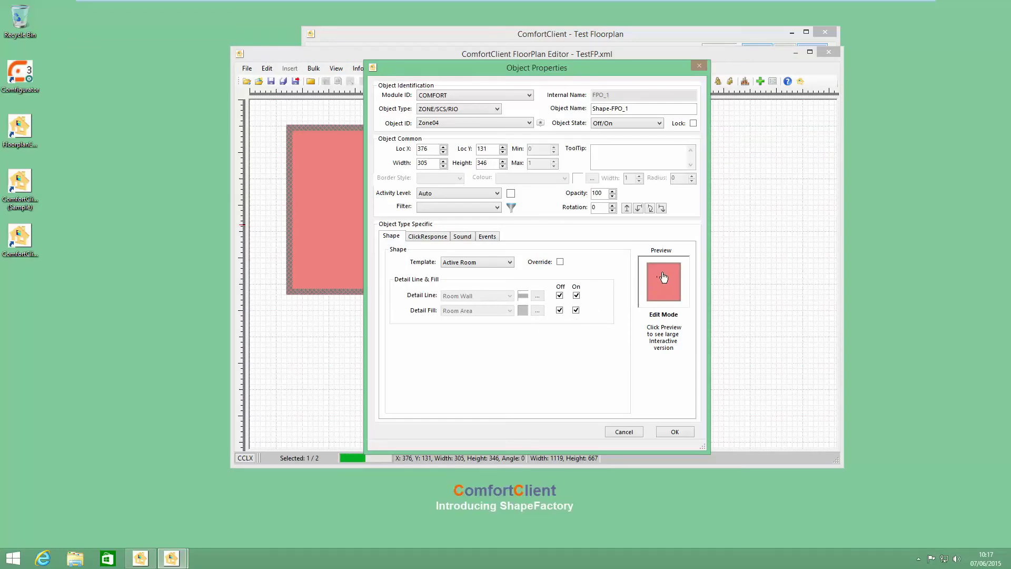
click(458, 264)
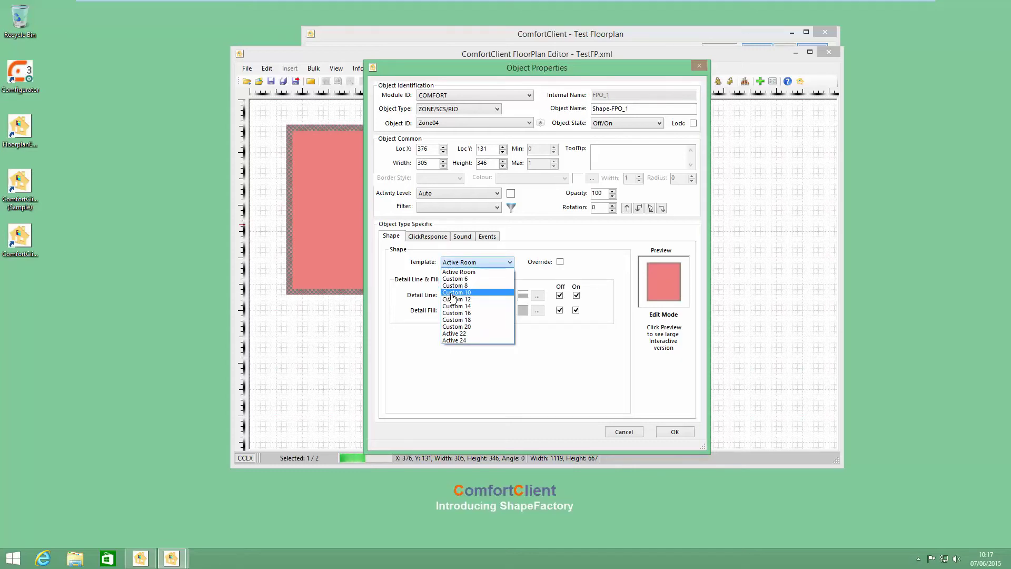
click(522, 252)
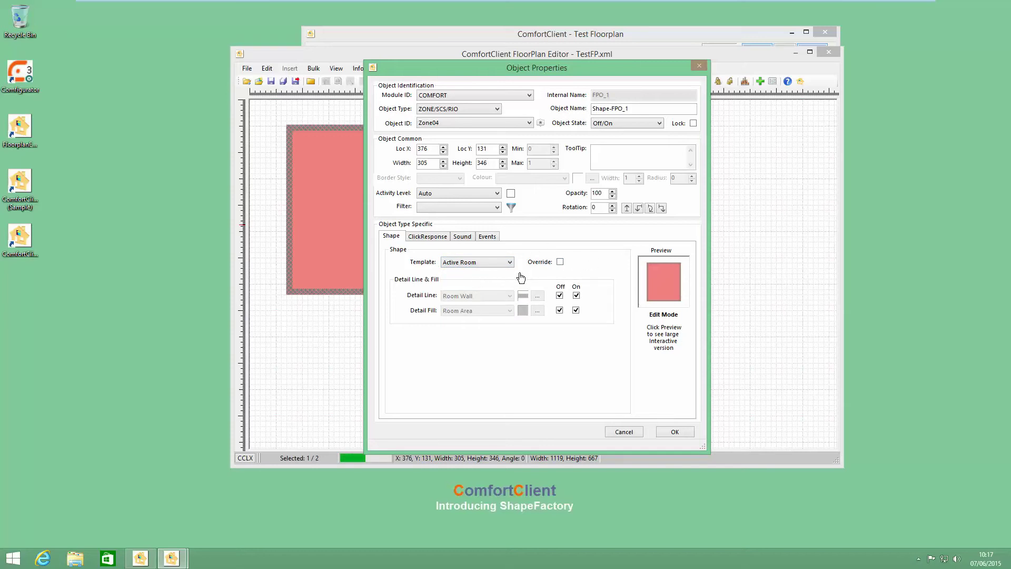
click(561, 263)
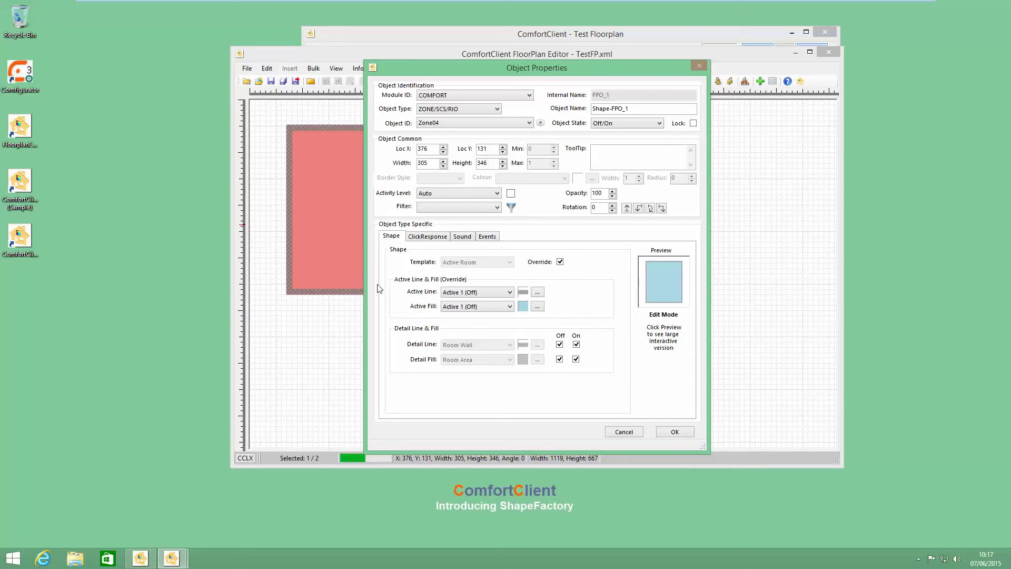
click(509, 296)
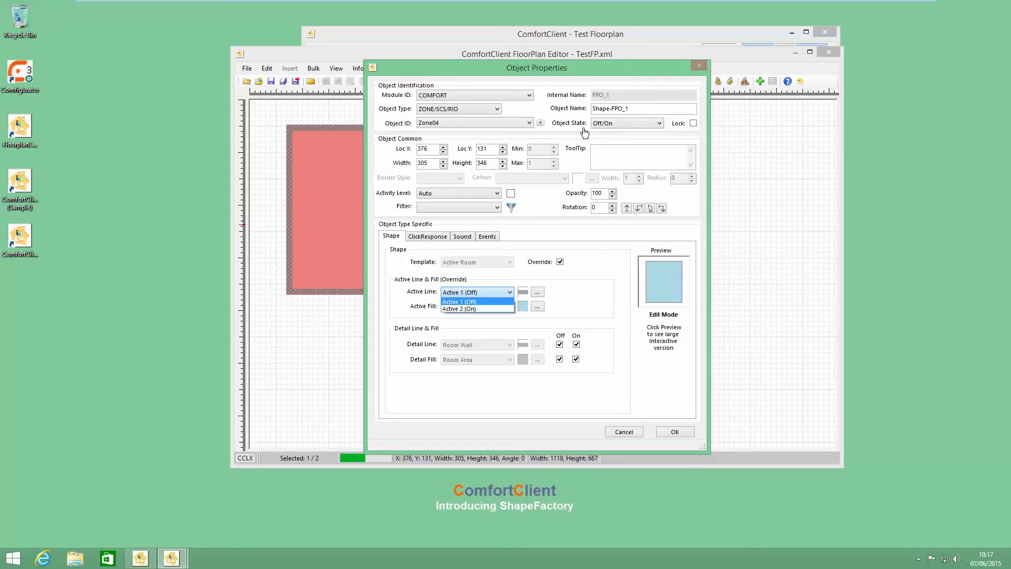
click(501, 315)
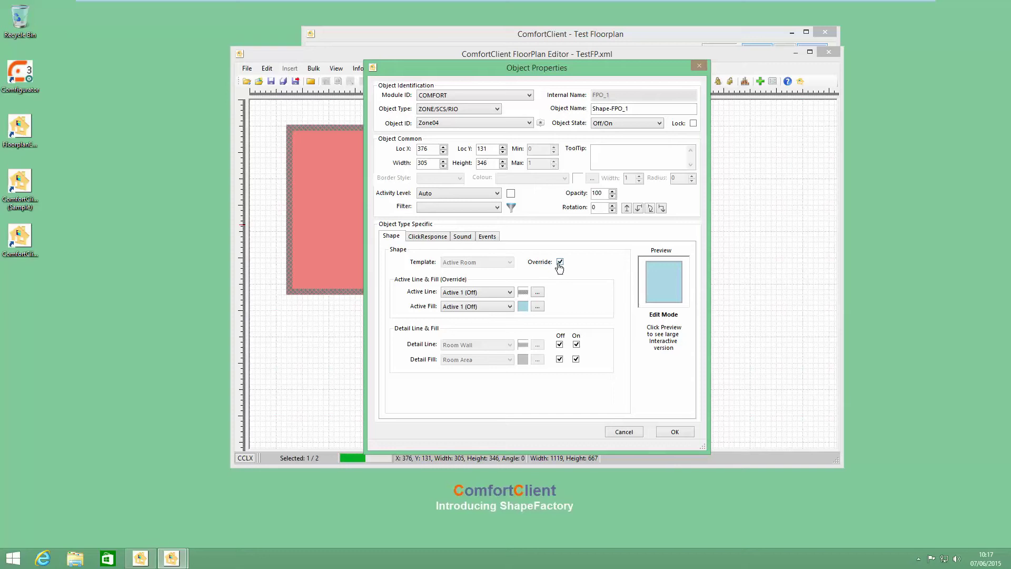
- Open the Zone04 room's Active 1 (Off) line pen and set Colour 1 to GreenYellow
click(537, 292)
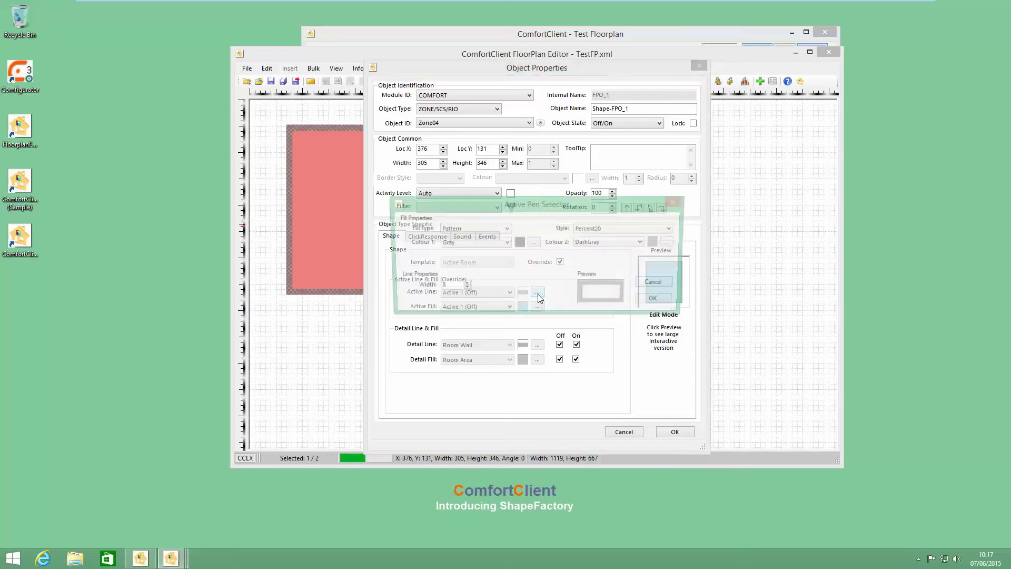
click(506, 243)
click(472, 266)
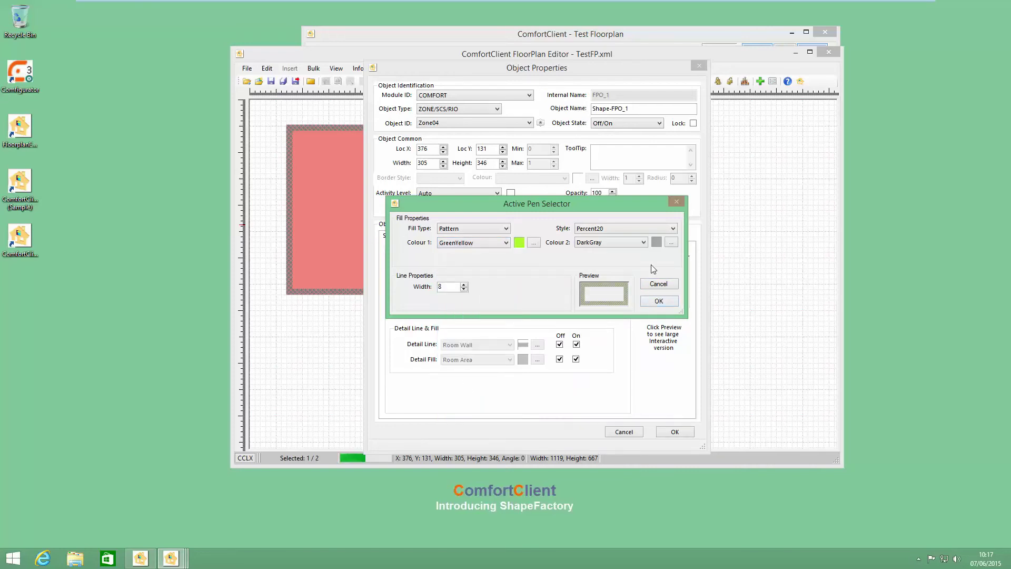
- Browse the pattern styles and try the Texture fill type for the room's Off line pen
click(641, 232)
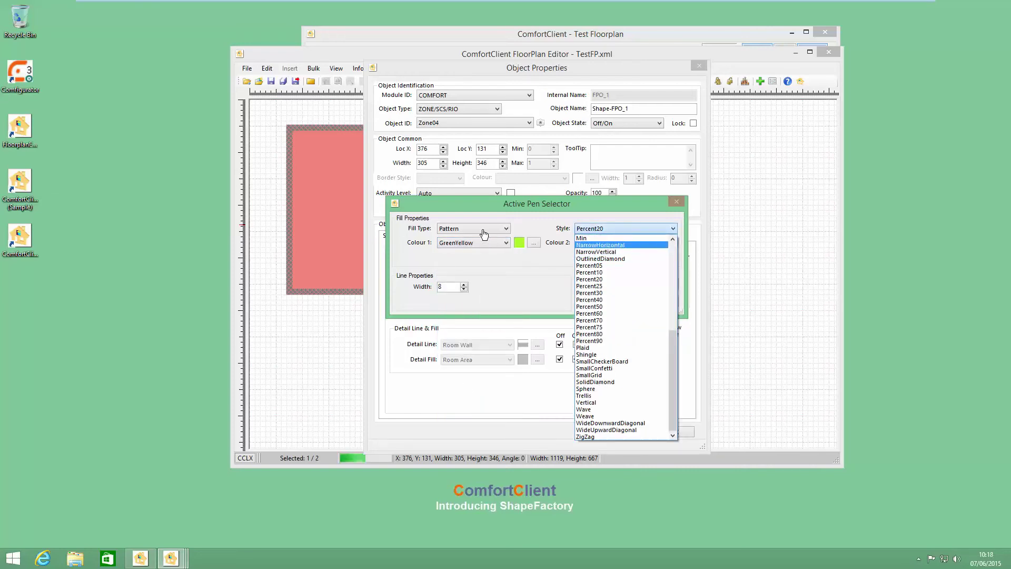
click(465, 235)
click(465, 235)
click(448, 257)
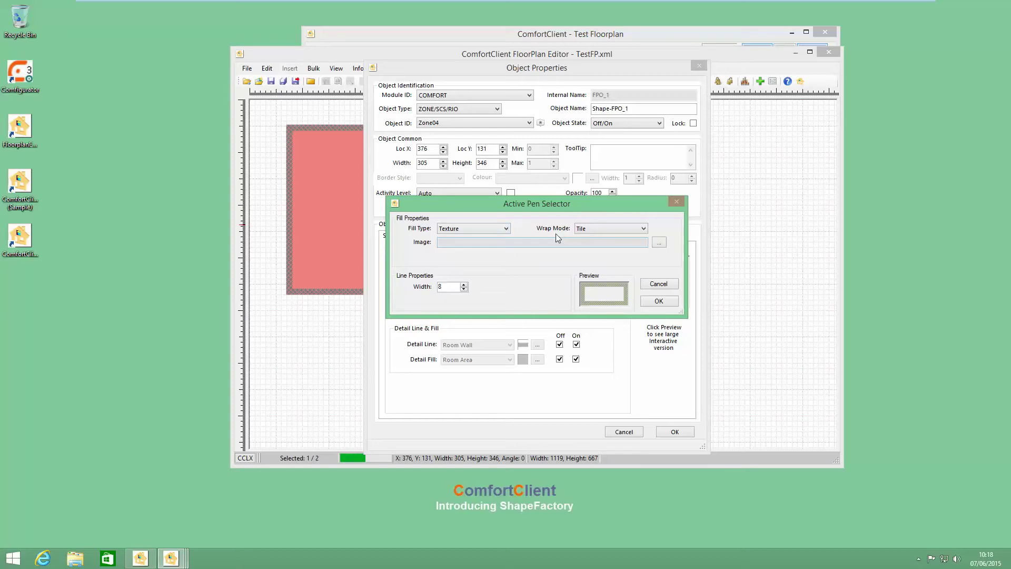
- Set the room's Off line pen to a Gradient fill with Horizontal style and apply the pen change
click(507, 229)
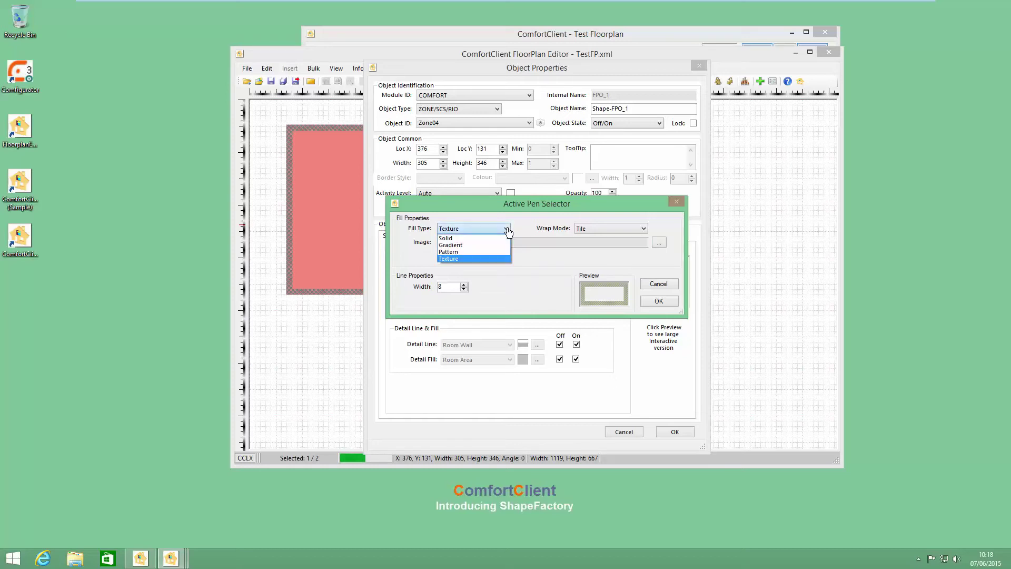
click(464, 245)
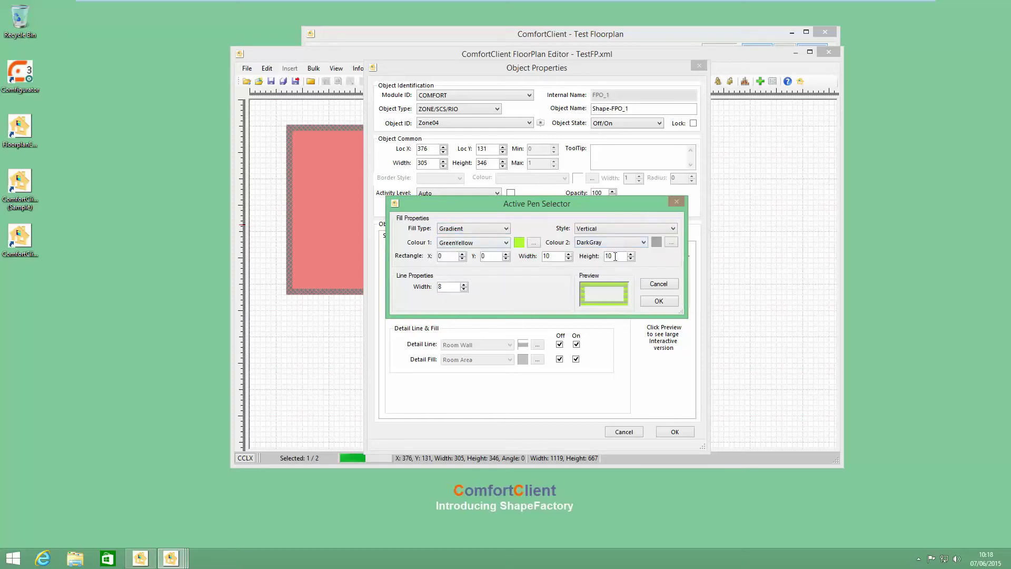
click(624, 228)
click(606, 238)
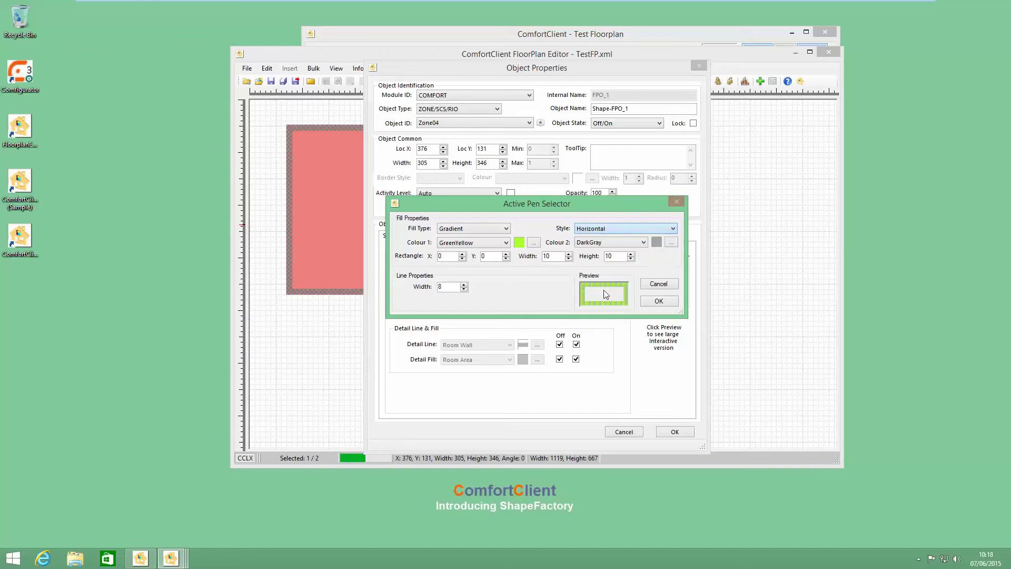
click(653, 302)
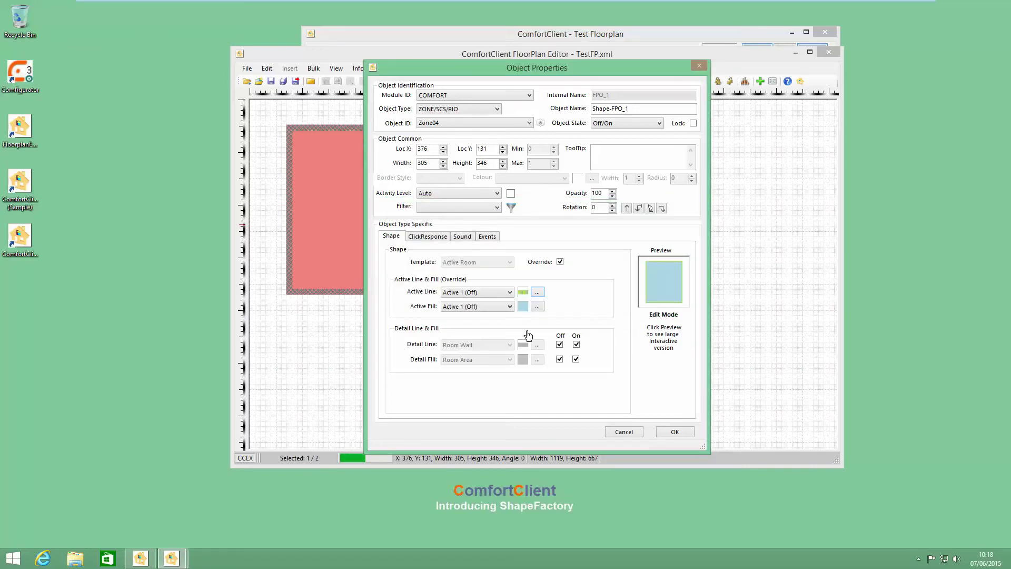
- Set the Zone04 room's Off line pen width to 11, apply the pen and object changes, and deselect the room
click(537, 291)
click(464, 284)
click(464, 284)
click(464, 283)
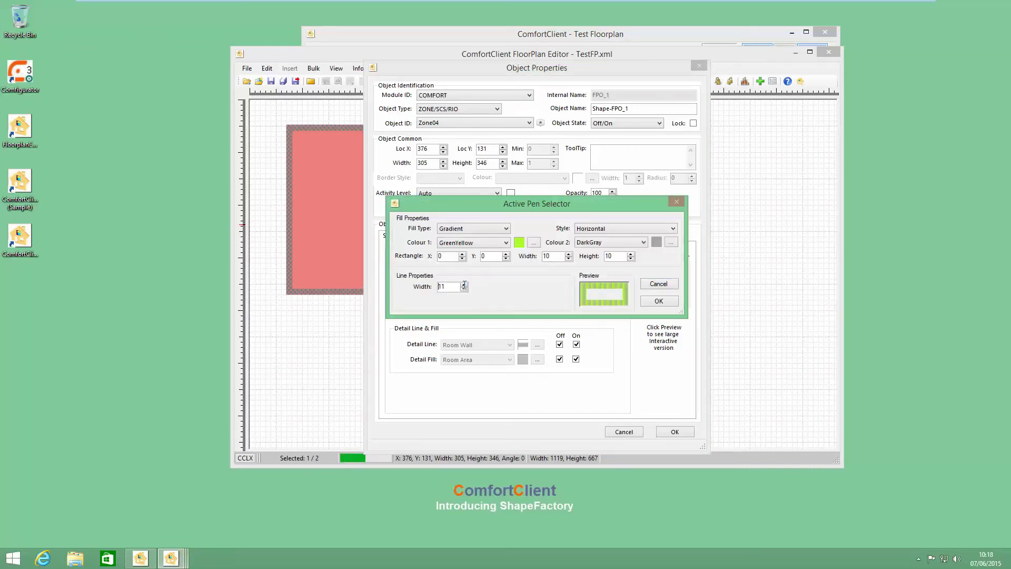
click(664, 302)
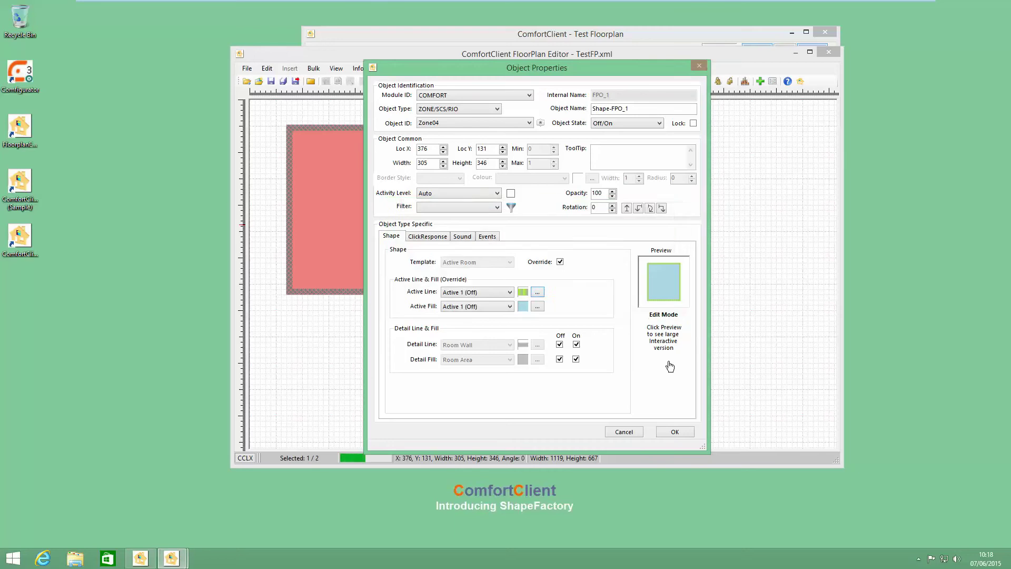
click(663, 431)
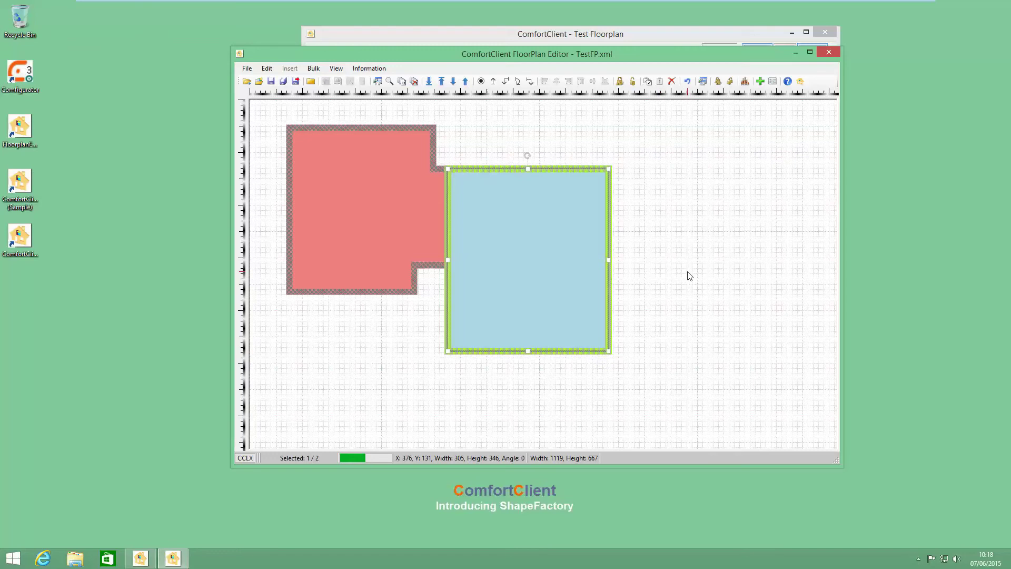
click(648, 240)
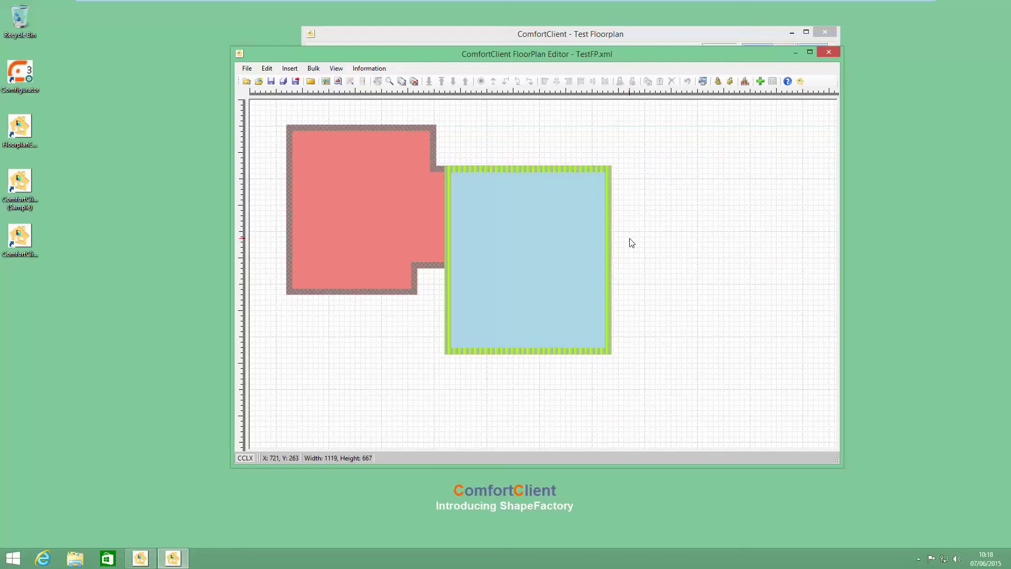
click(340, 197)
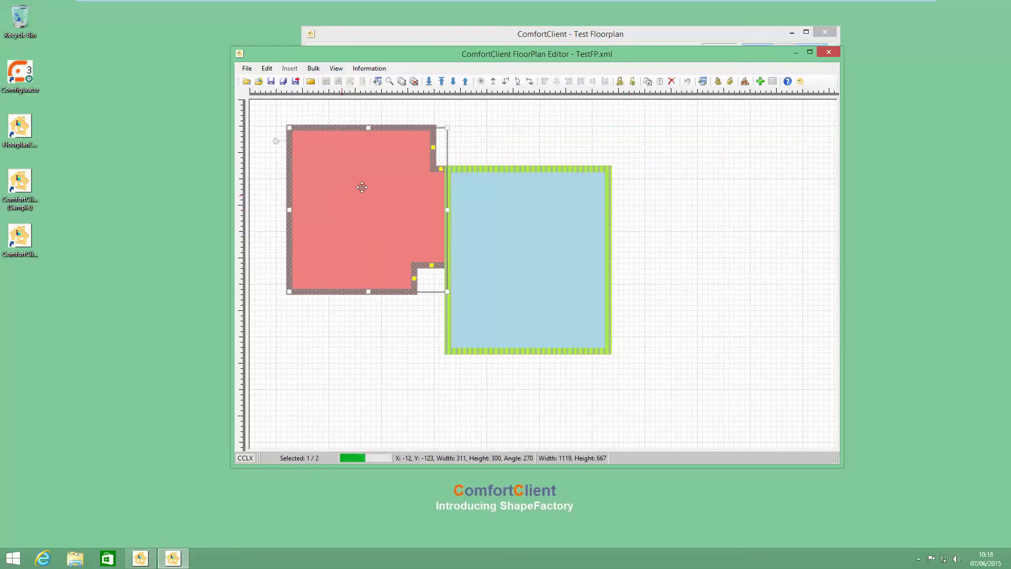
click(524, 148)
- Insert a Double Glazed Window from ShapeFactory's Doors & Windows shapes and open its object properties
click(290, 69)
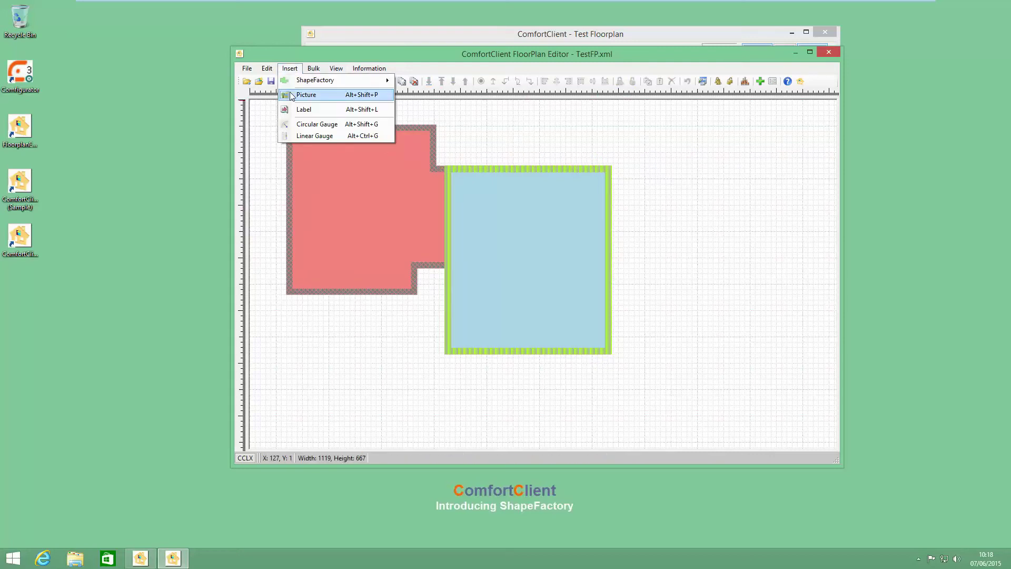
mouse_move(337, 80)
mouse_move(447, 109)
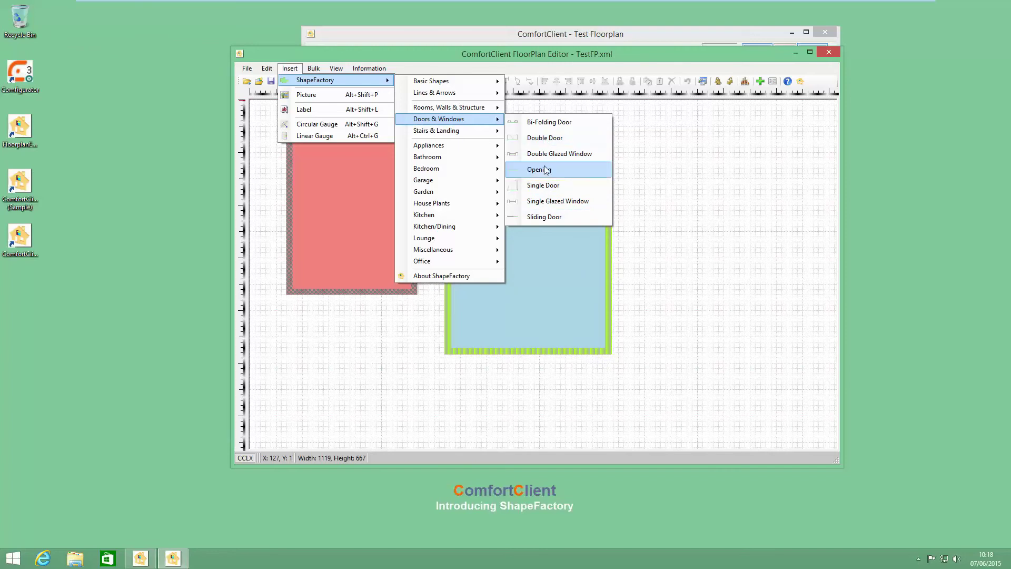
click(553, 154)
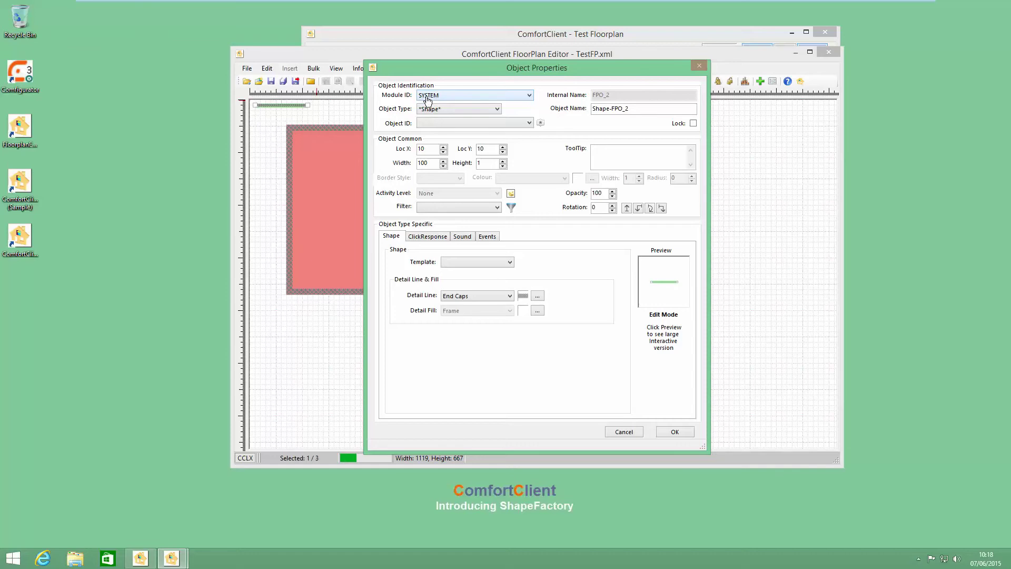
- Link the window to the COMFORT module as a ZONE/SCS/RIO object with ID Zone04 and object state Off/On
click(427, 96)
click(436, 113)
click(436, 110)
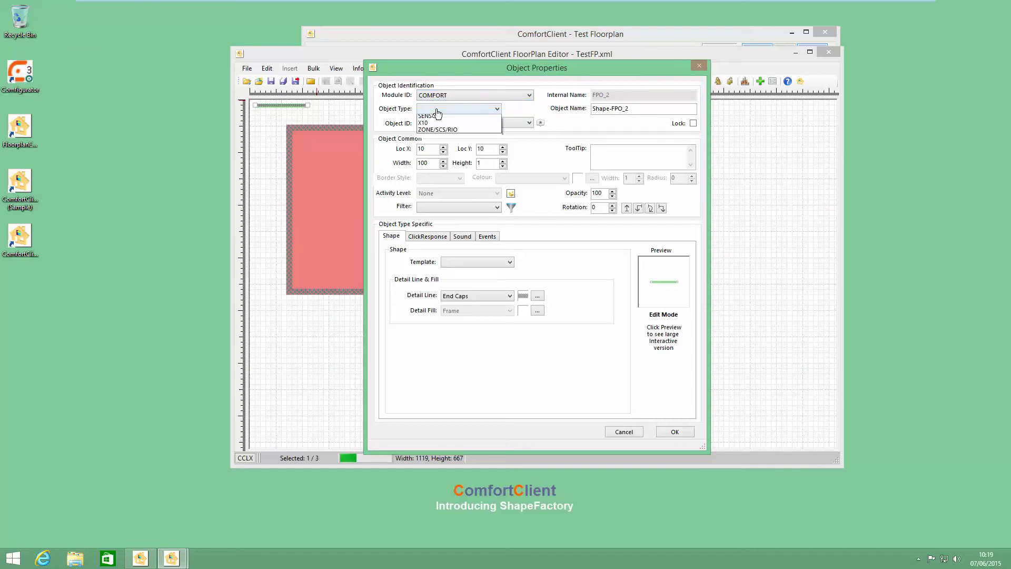
click(434, 163)
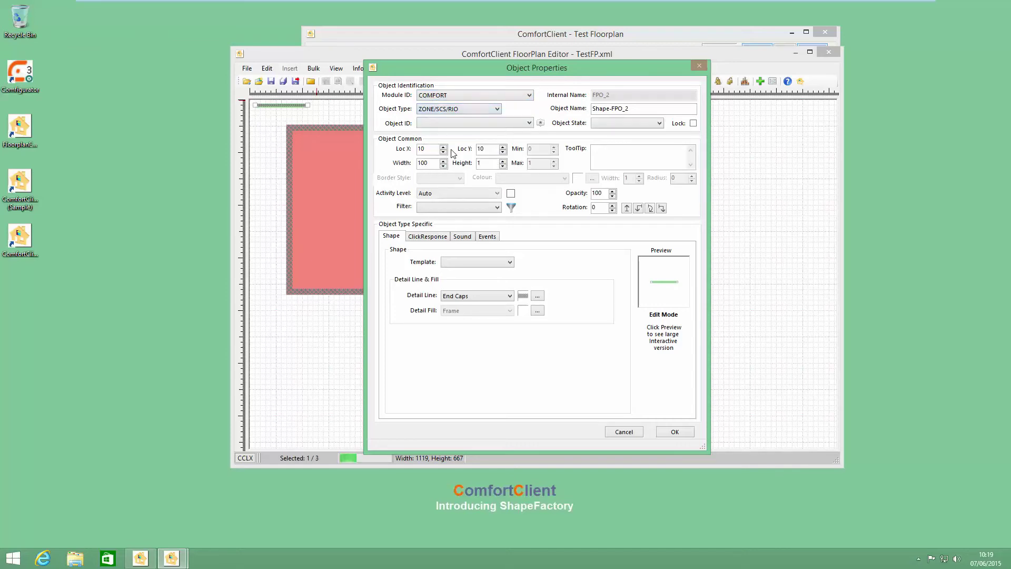
click(446, 126)
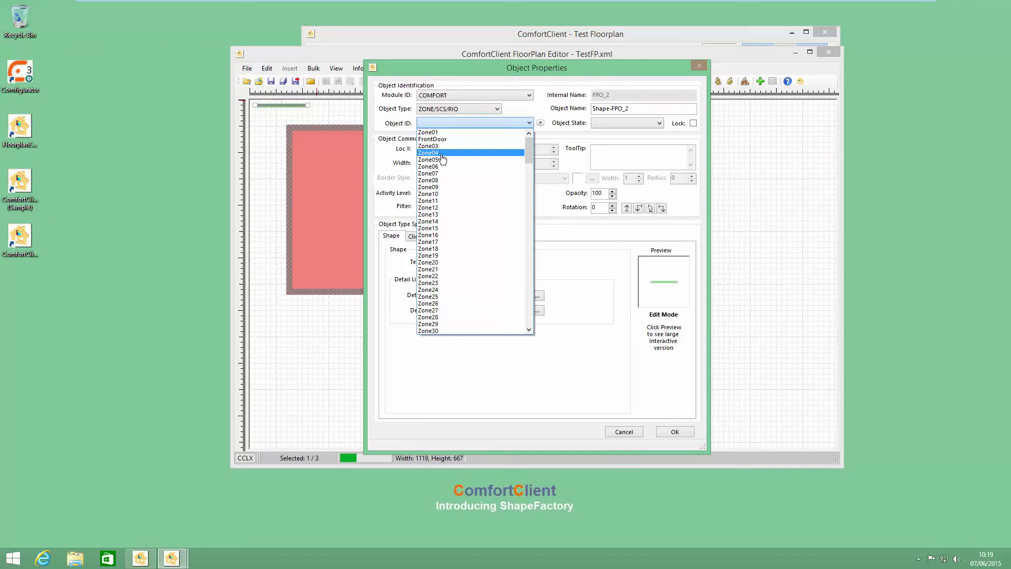
click(437, 153)
click(643, 123)
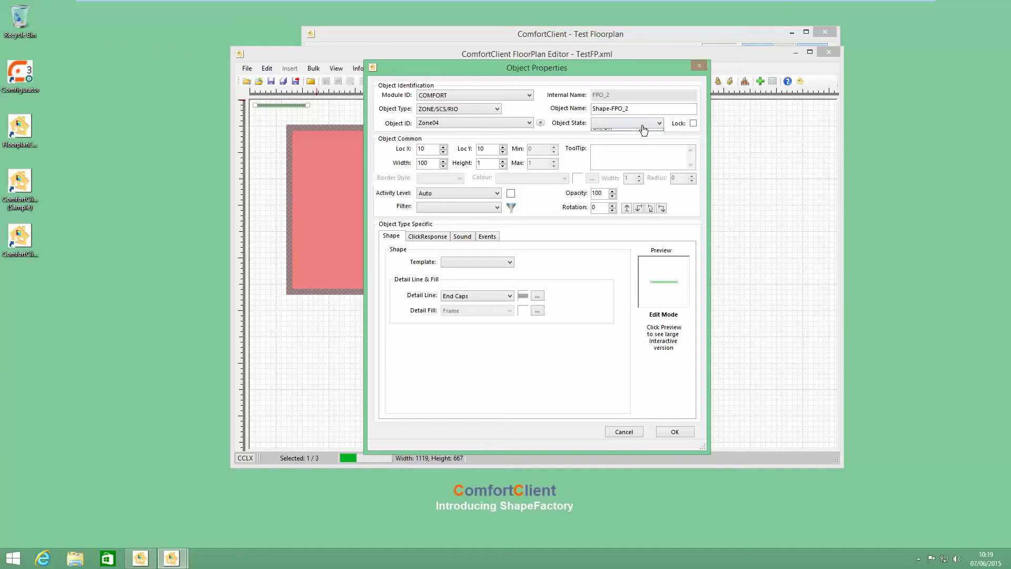
click(603, 154)
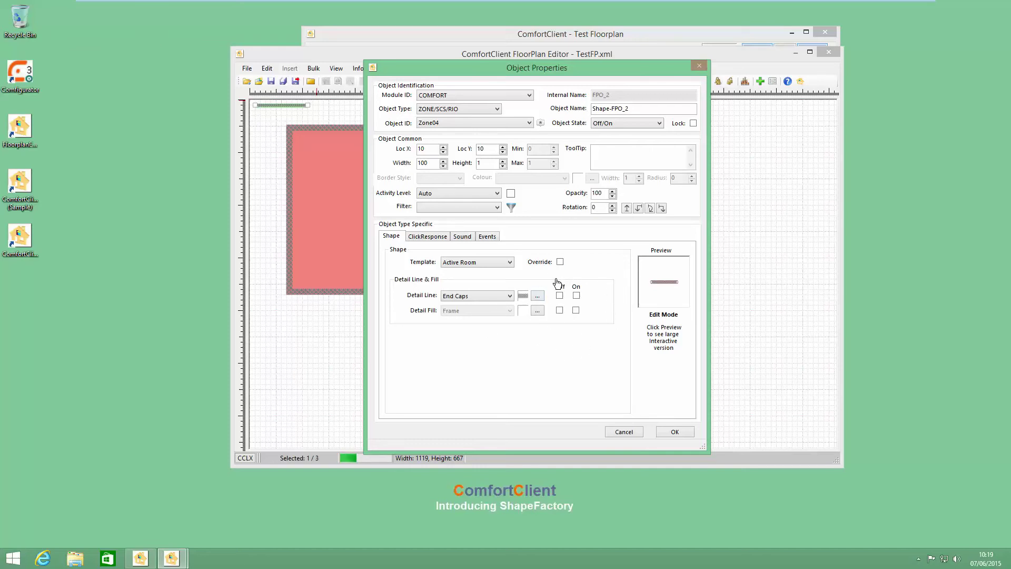
- Choose Window Space as the window's detail line, apply the object properties, and deselect the window
click(510, 296)
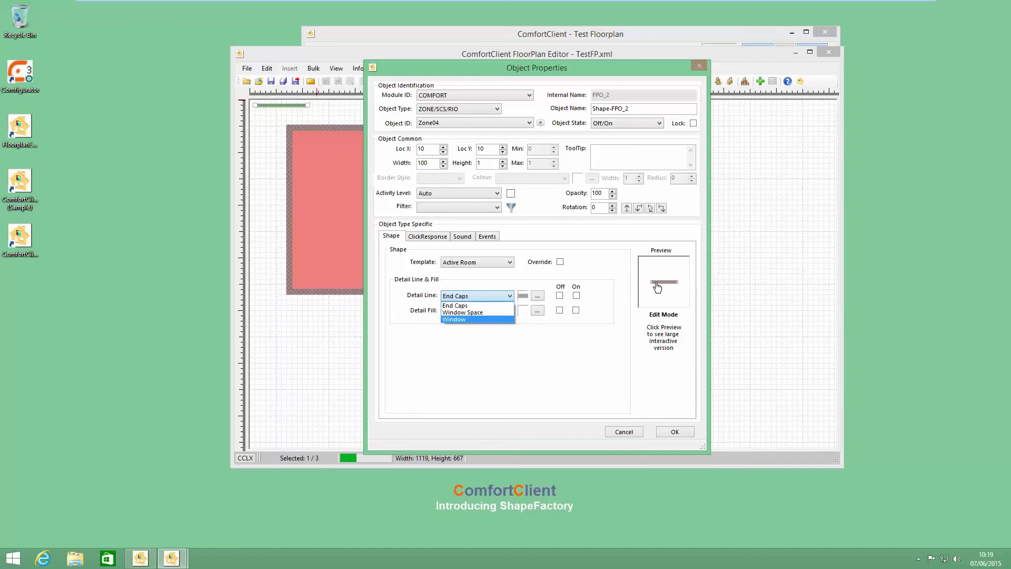
click(463, 313)
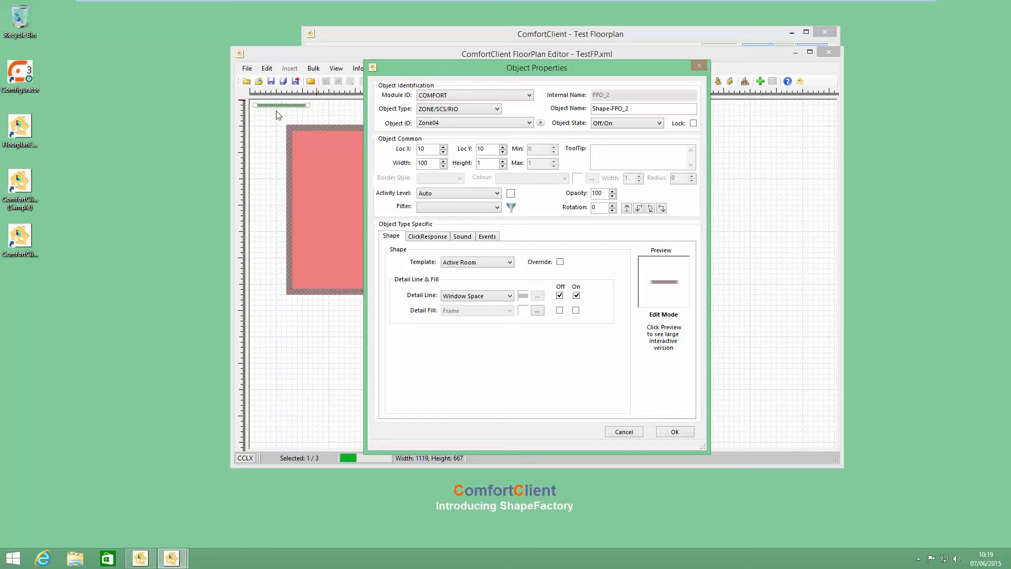
click(673, 433)
click(323, 118)
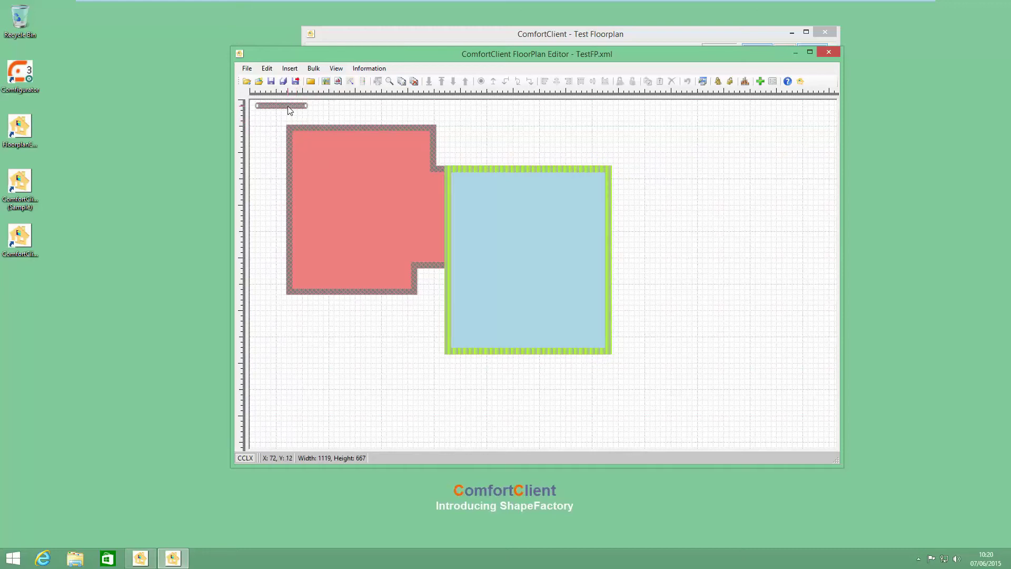
- Open the Template Manager and look through the custom templates, ending with Custom 8 selected
click(271, 70)
click(303, 265)
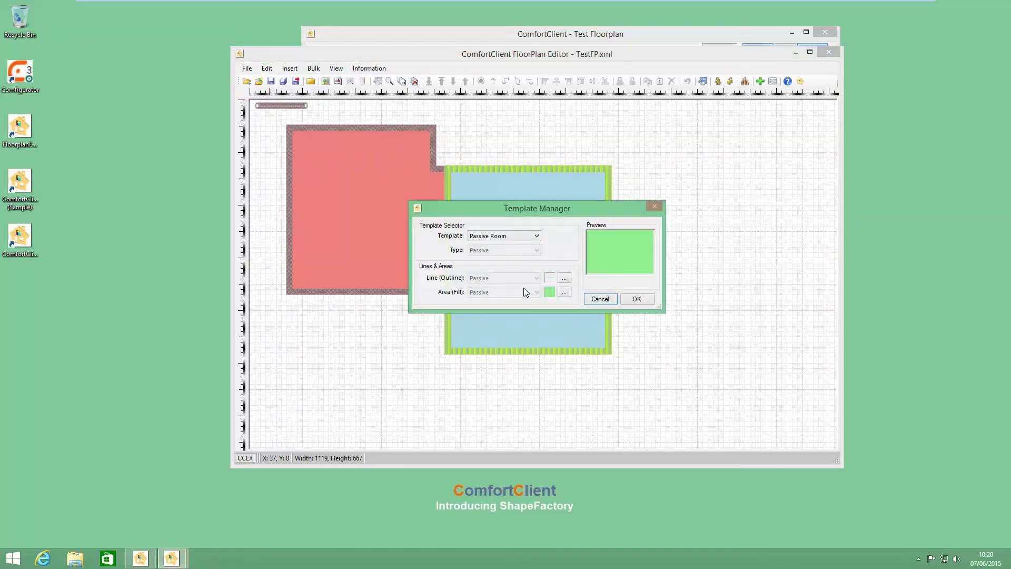
click(502, 238)
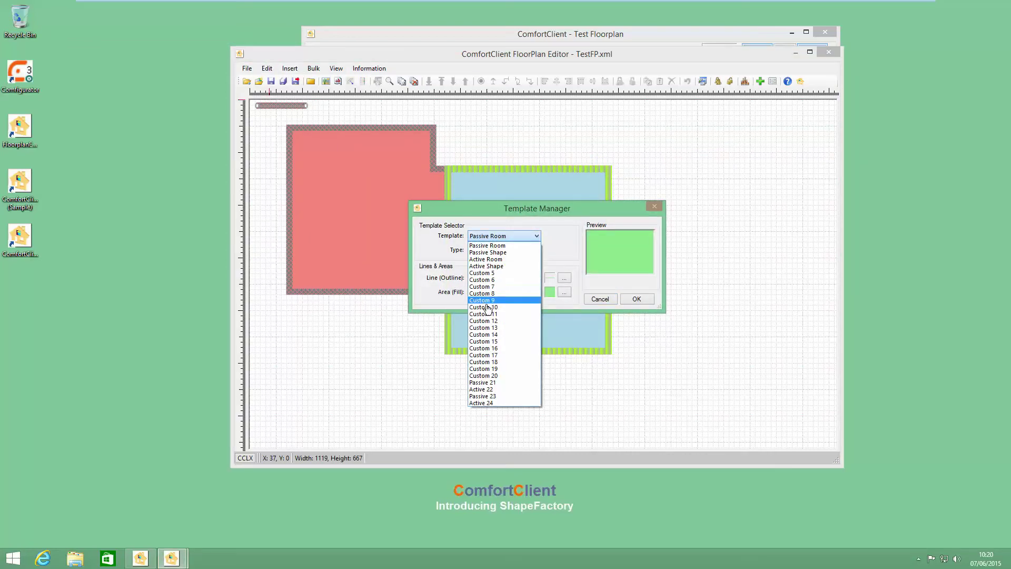
click(480, 273)
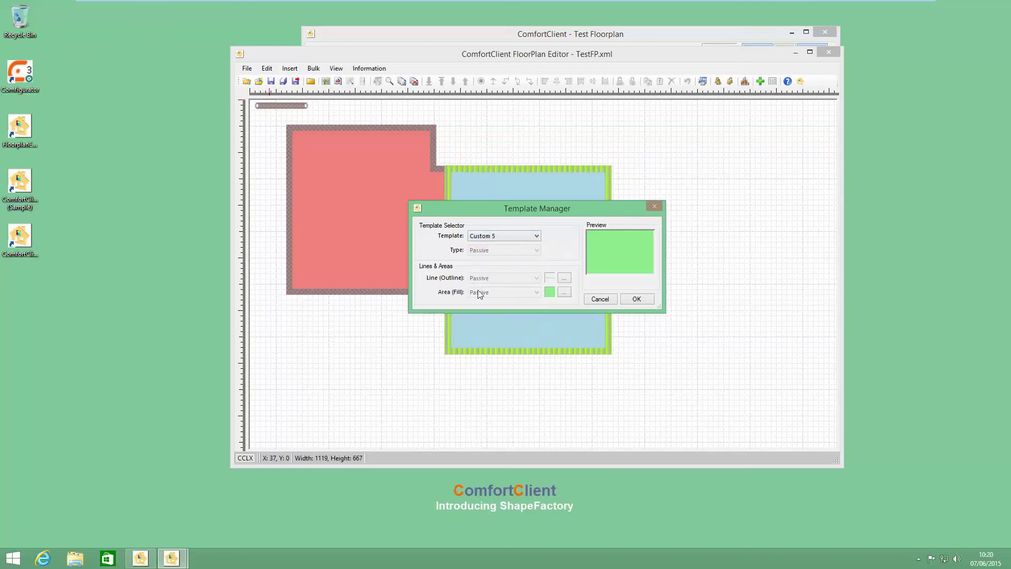
click(487, 236)
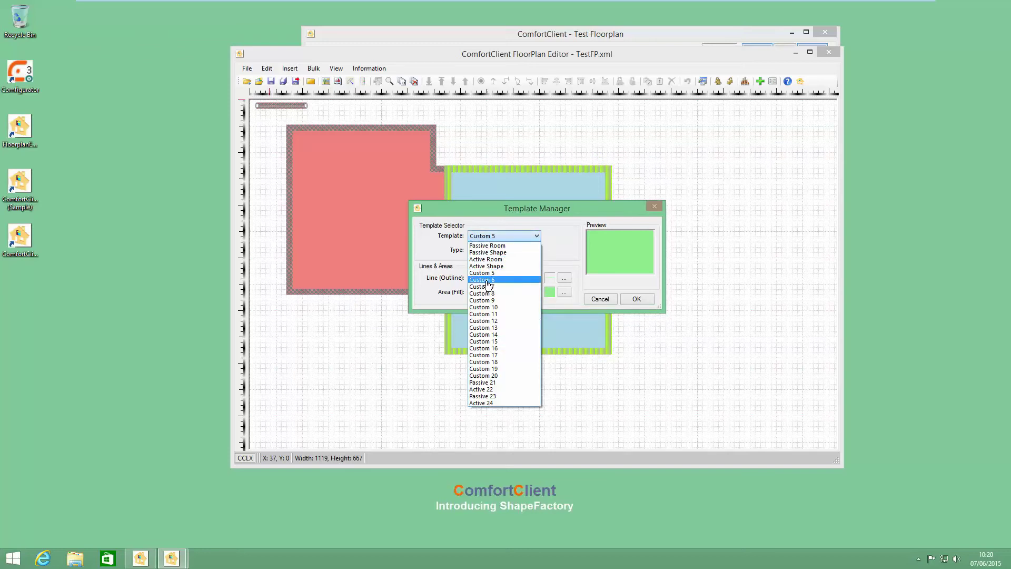
click(486, 287)
click(487, 236)
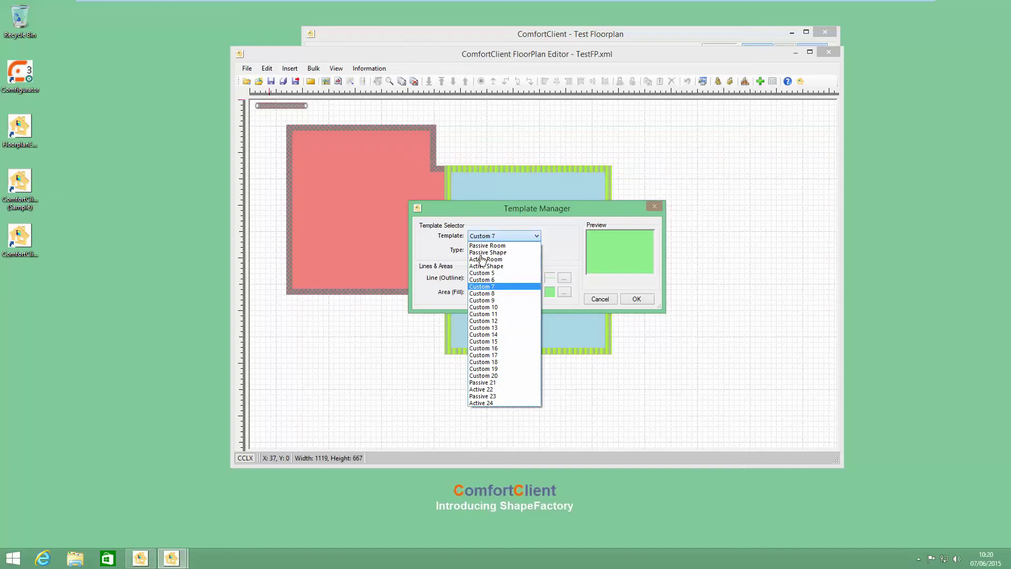
click(478, 295)
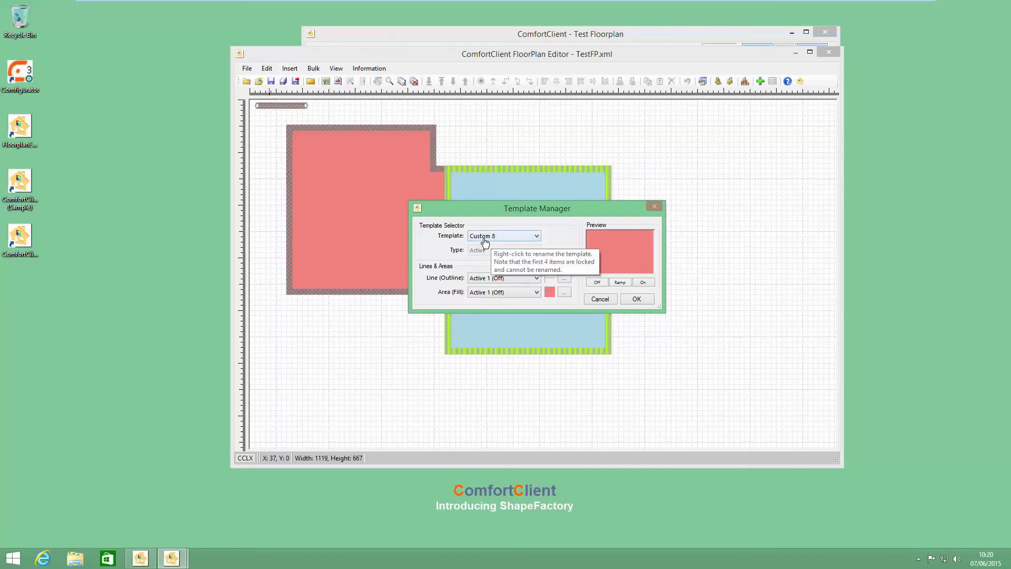
- Rename the Custom 8 template as Doors & Windows
right_click(485, 238)
click(505, 242)
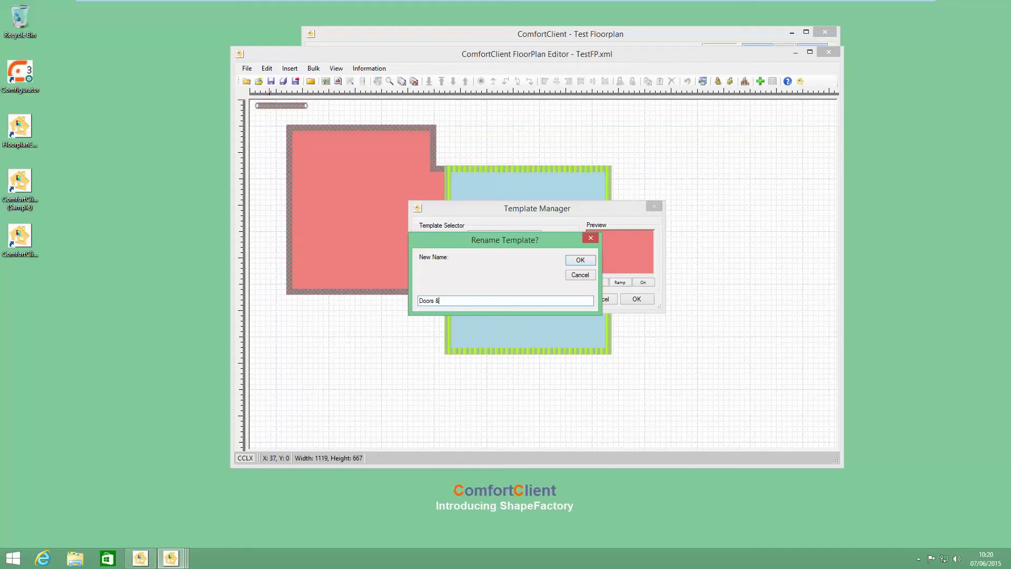
text(Doors & Windows)
click(581, 259)
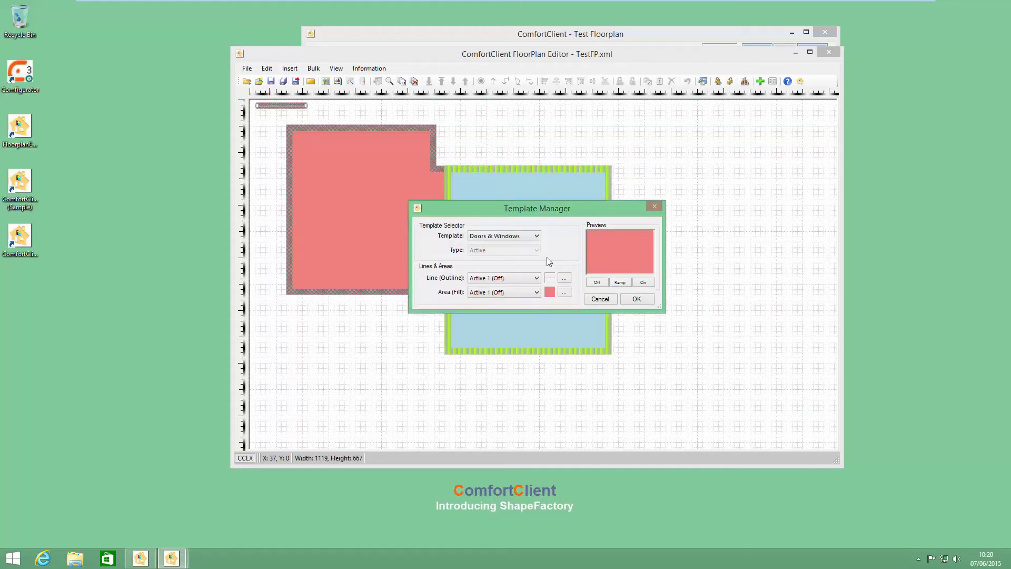
- Check the template list, view the Active Room template for comparison, and return to the Doors & Windows template
click(537, 237)
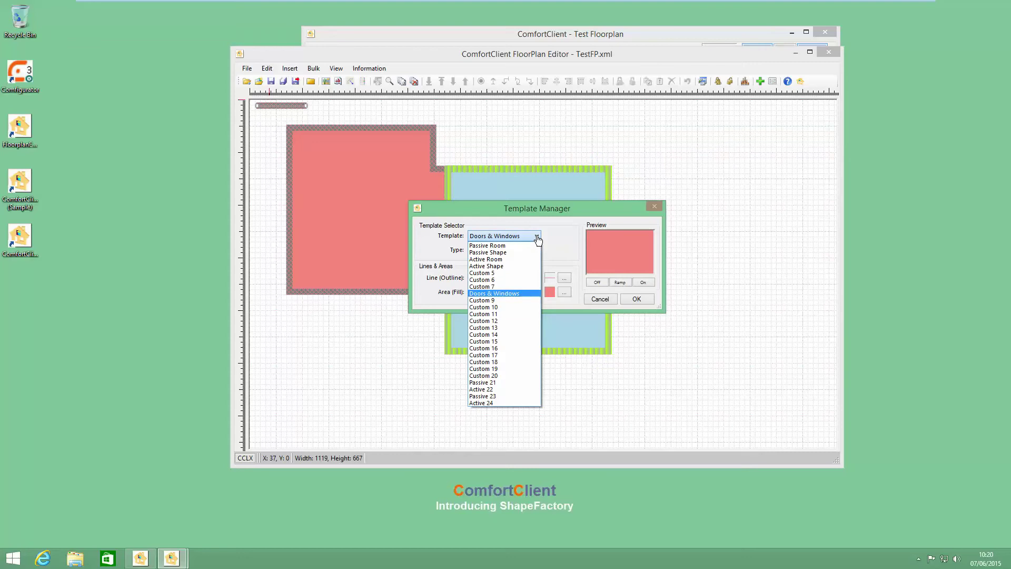
click(538, 239)
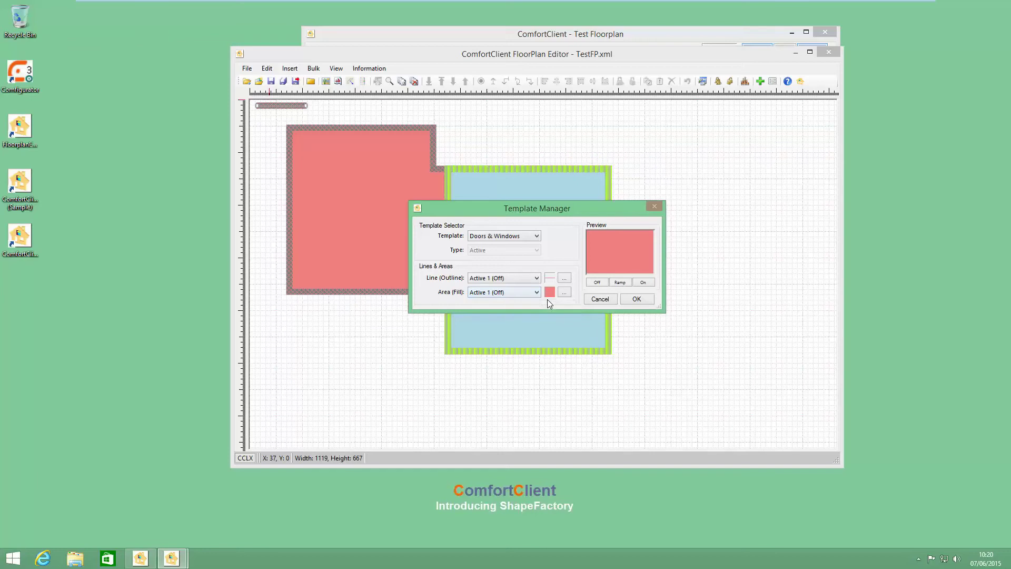
click(526, 236)
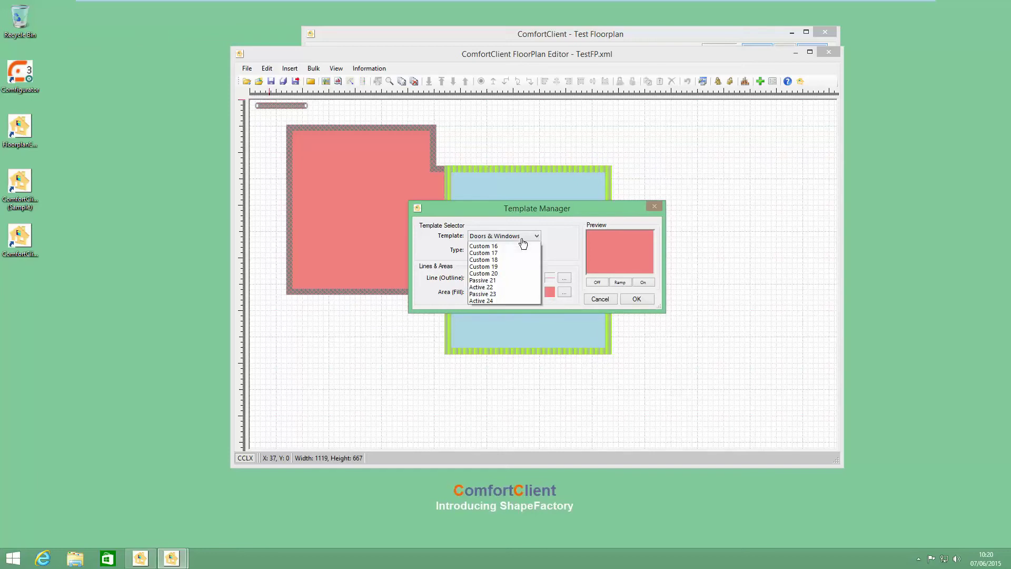
click(493, 260)
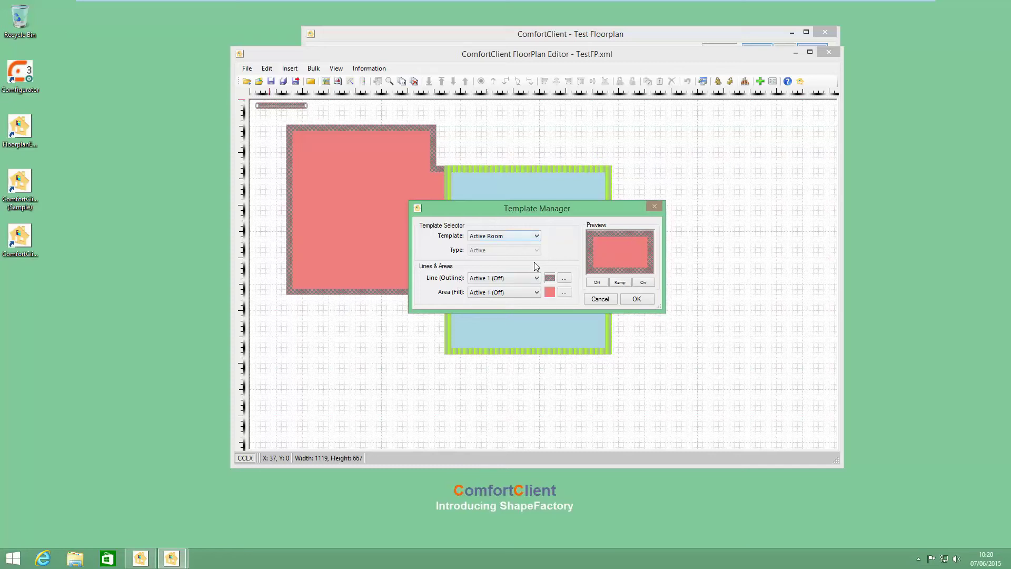
click(507, 237)
click(503, 294)
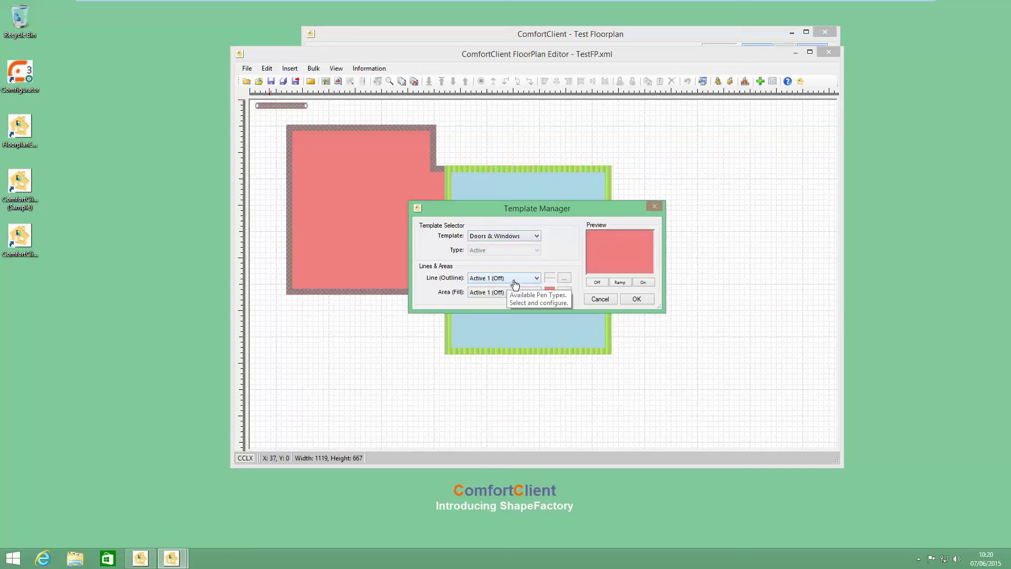
- Set the Doors & Windows template's Active 1 (Off) outline pen to width 12 and colour LightGreen
click(564, 278)
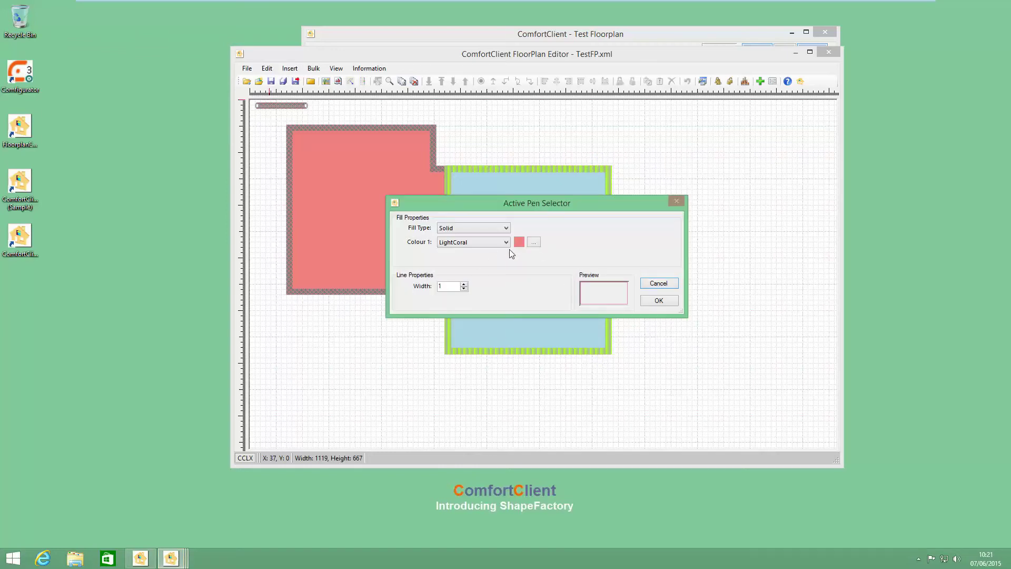
click(463, 284)
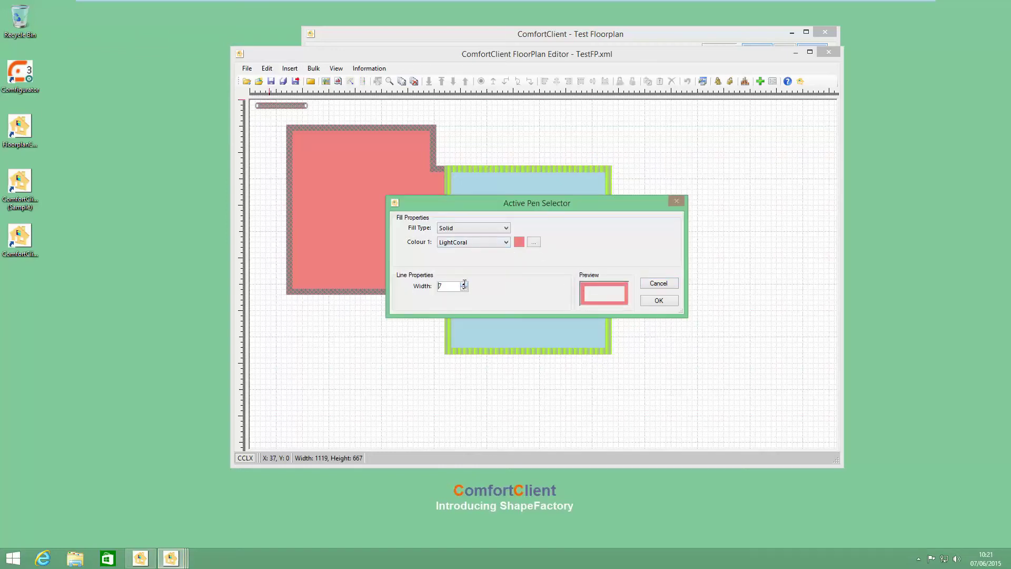
click(463, 283)
click(464, 283)
click(507, 246)
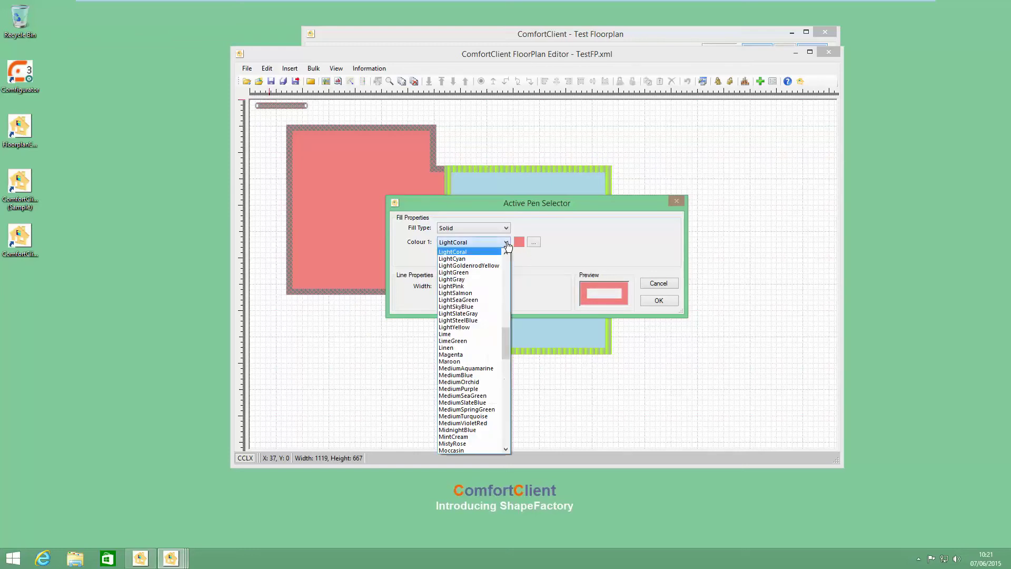
click(468, 272)
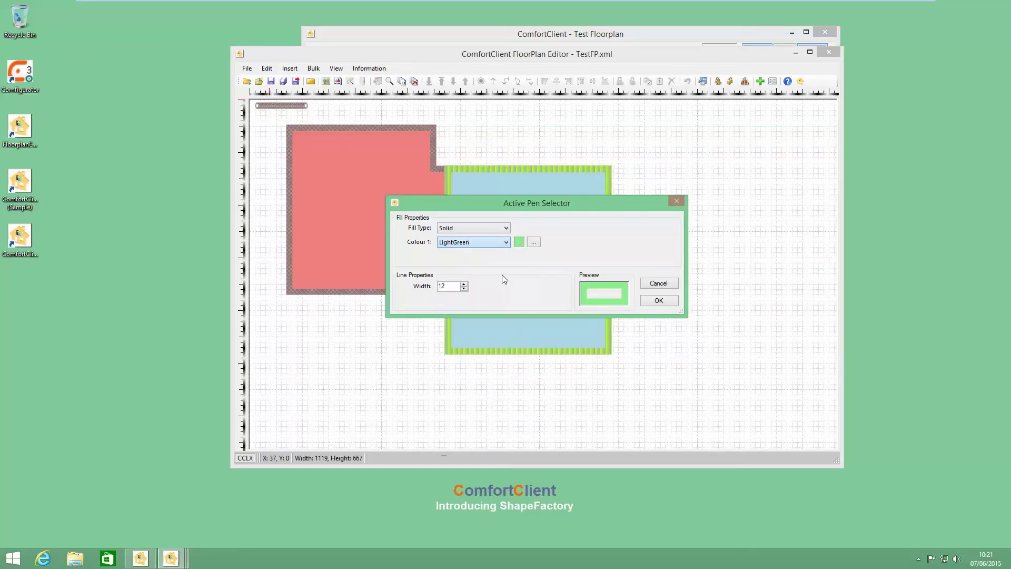
click(658, 300)
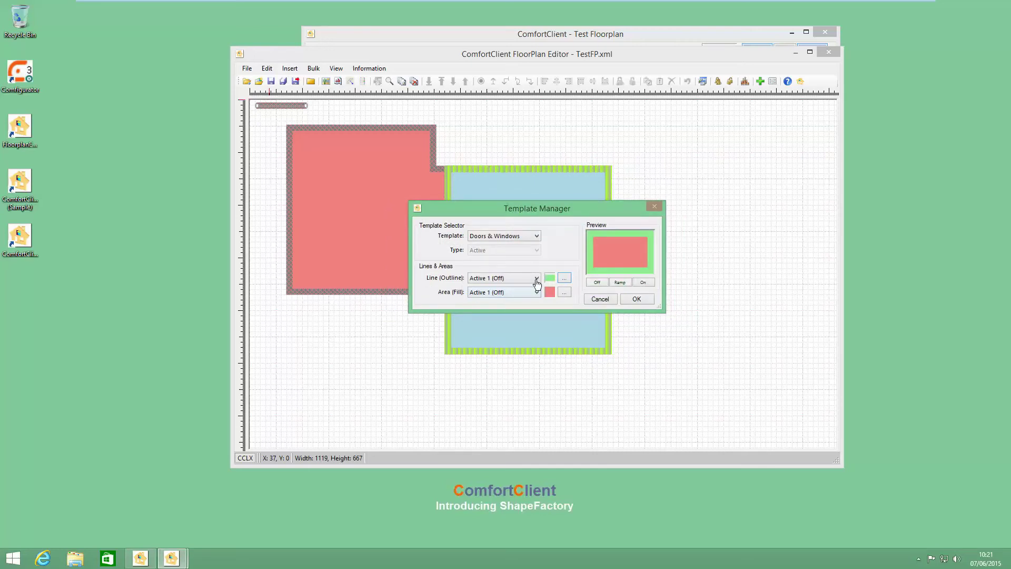
- Set the Doors & Windows template's Active 2 (On) outline pen to width 12 and colour LightCoral
click(535, 278)
click(510, 296)
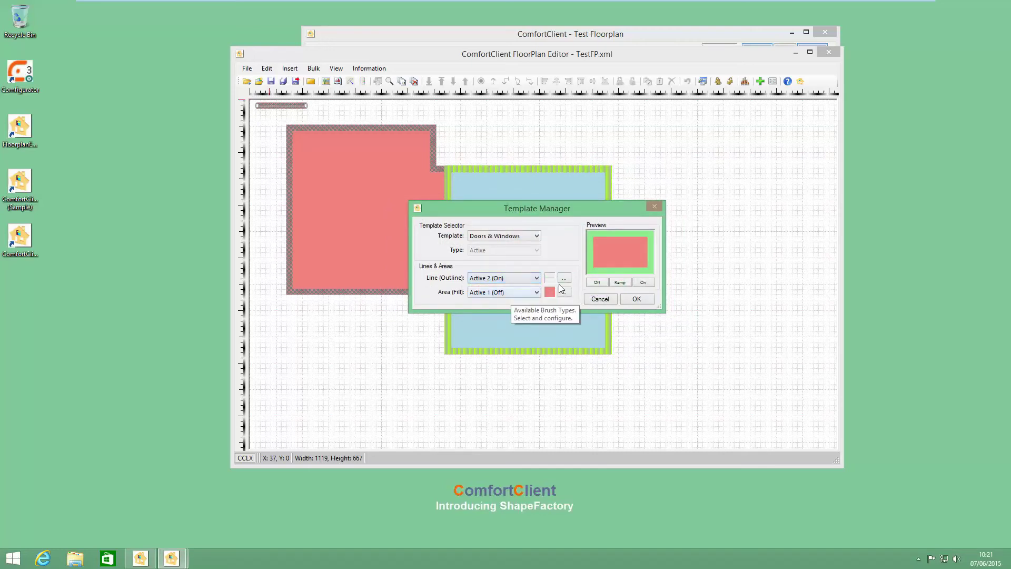
click(565, 278)
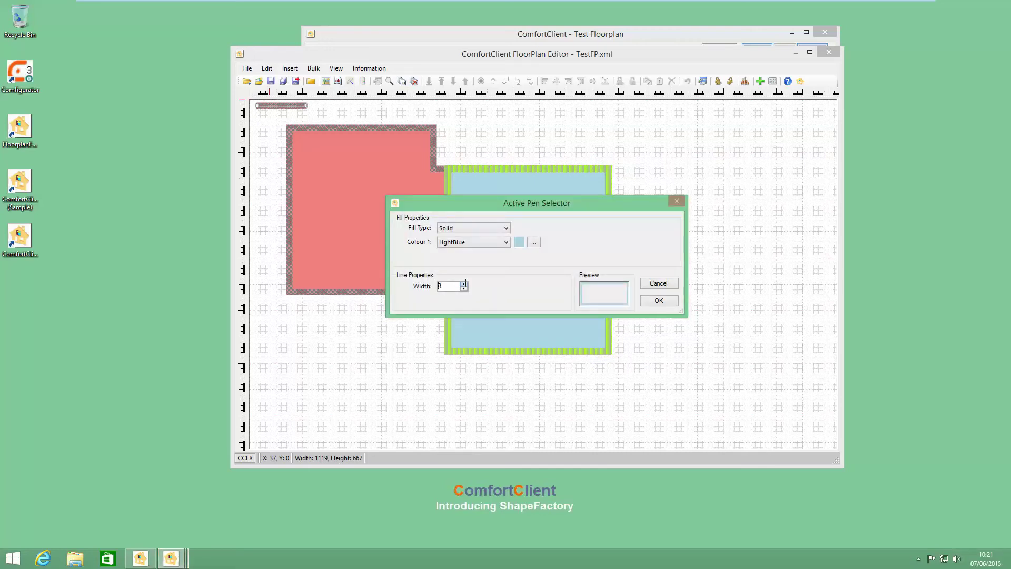
text(12)
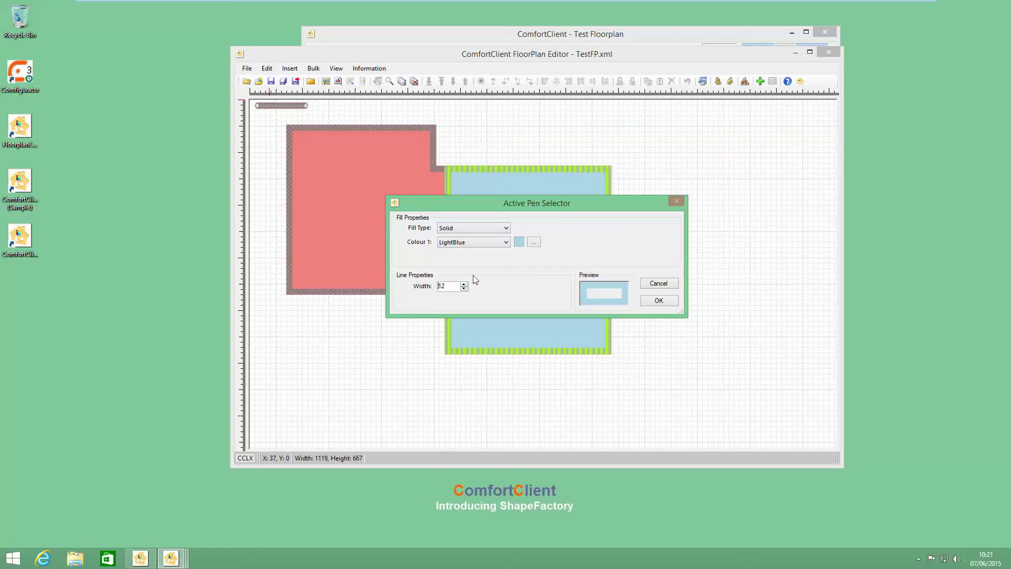
click(505, 242)
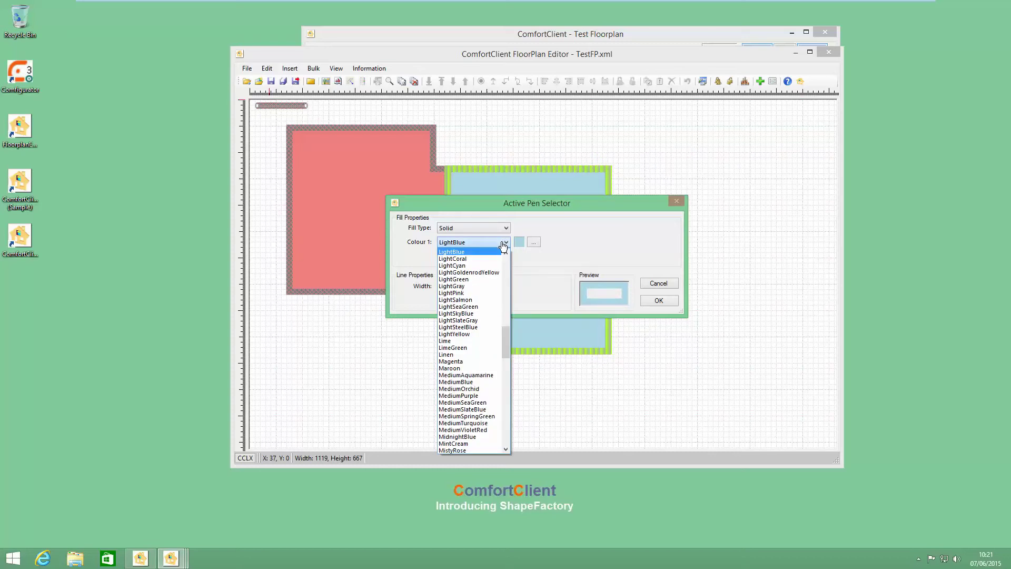
scroll(479, 327, up, 3)
click(474, 317)
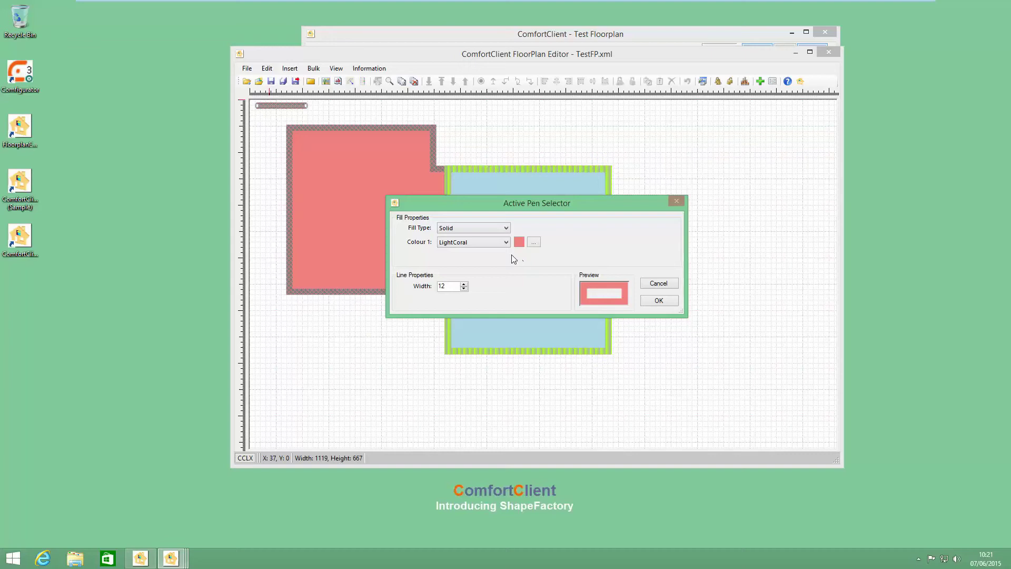
click(658, 300)
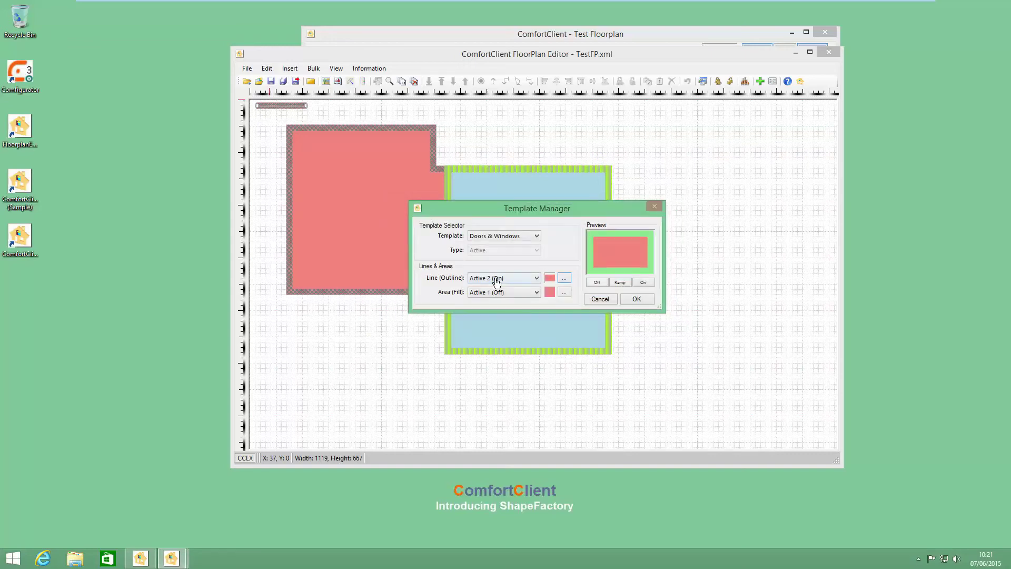
- Preview the Doors & Windows template in its On and Off states
click(602, 285)
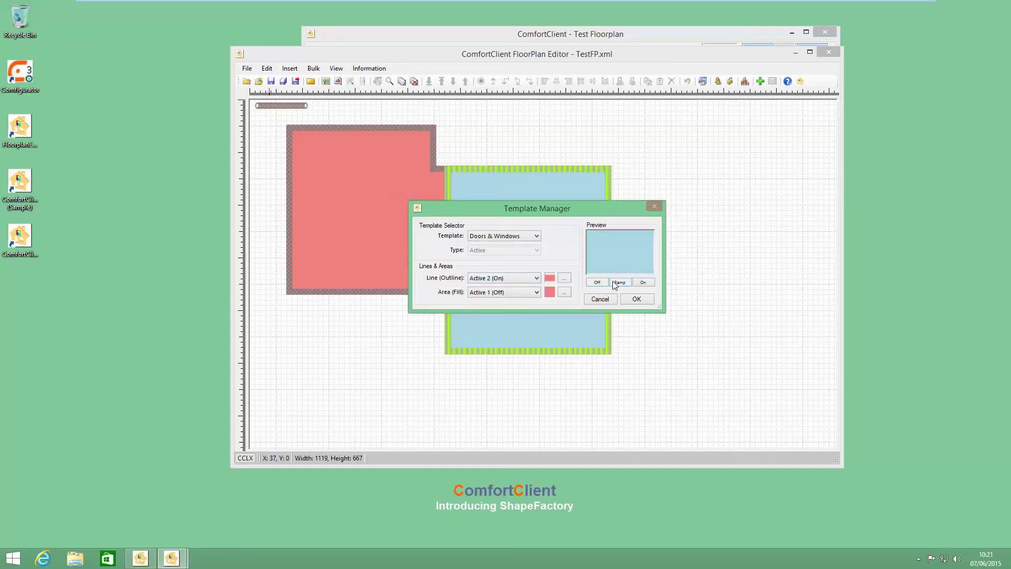
click(641, 283)
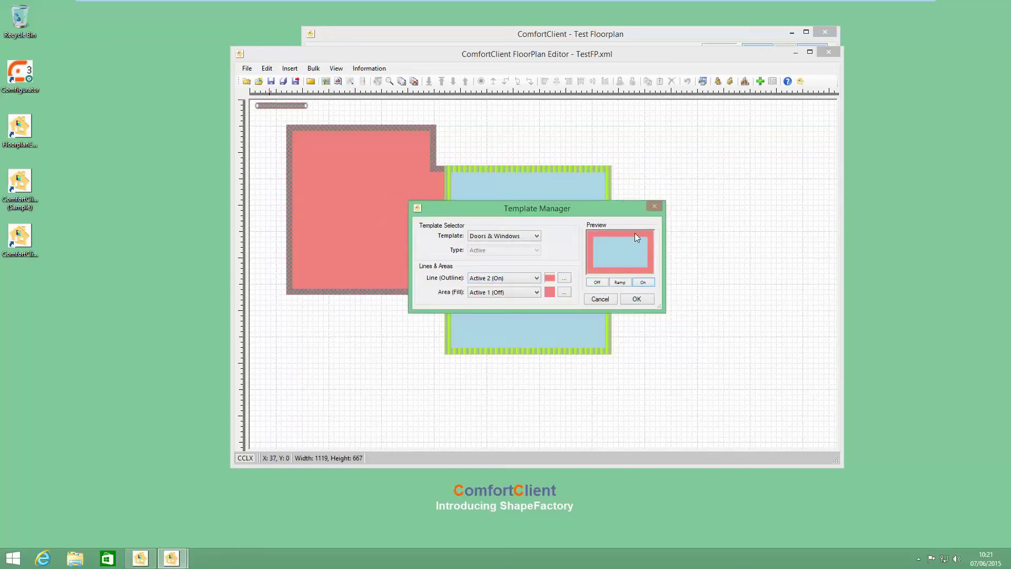
click(598, 283)
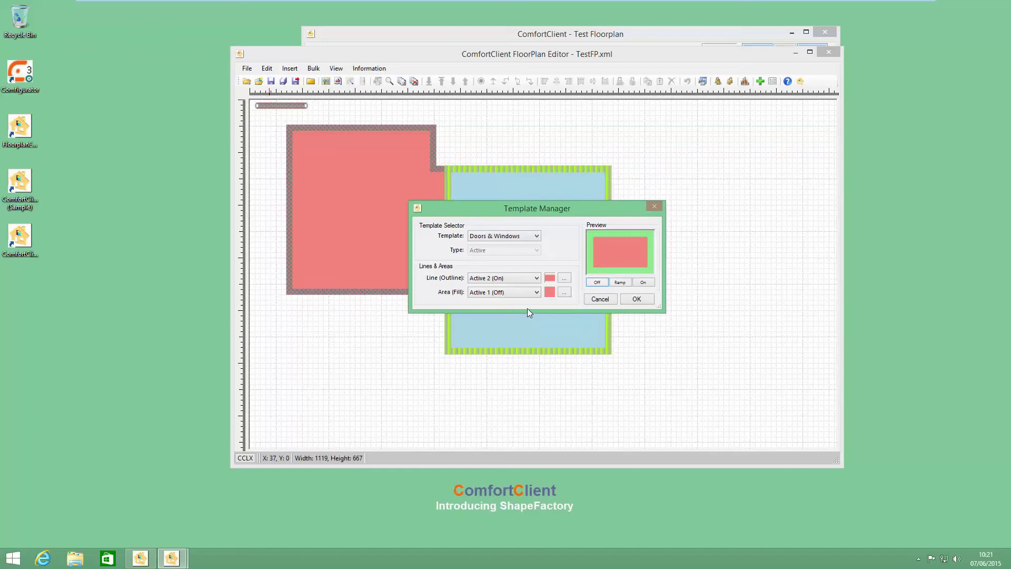
- Save the Doors & Windows template changes and assign that template to the Zone04 window, checking its Window Space detail line
click(638, 299)
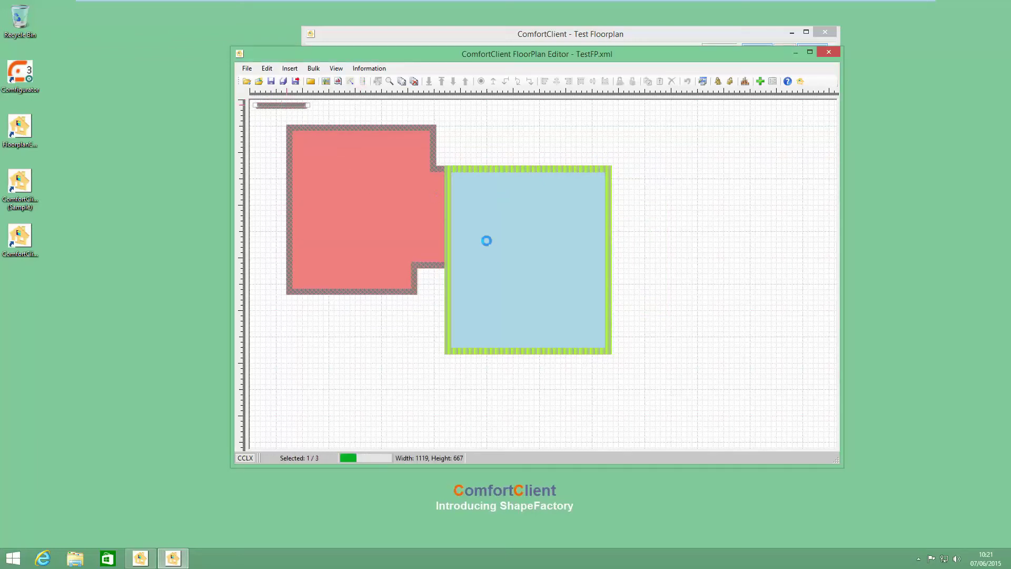
click(483, 268)
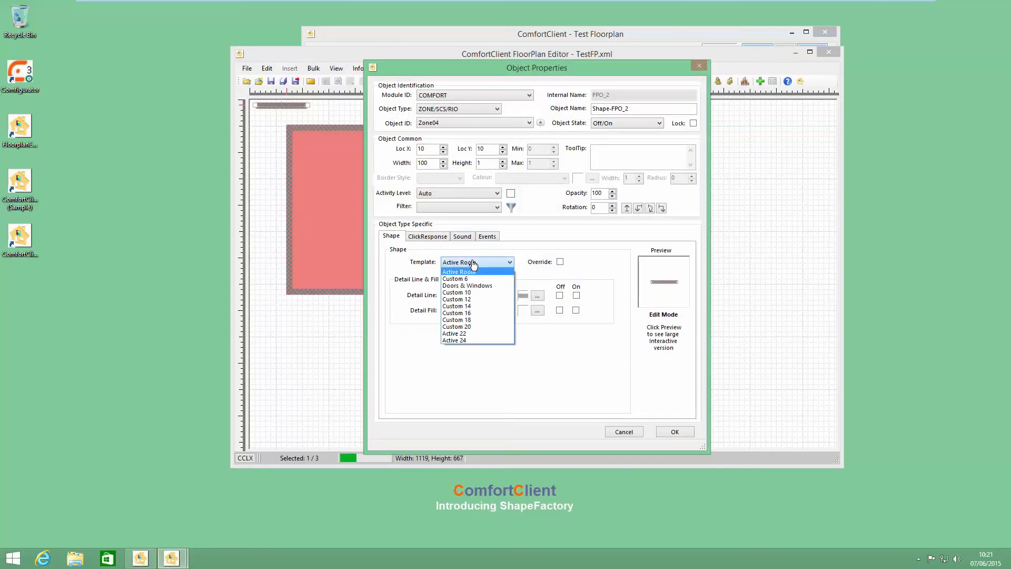
click(487, 302)
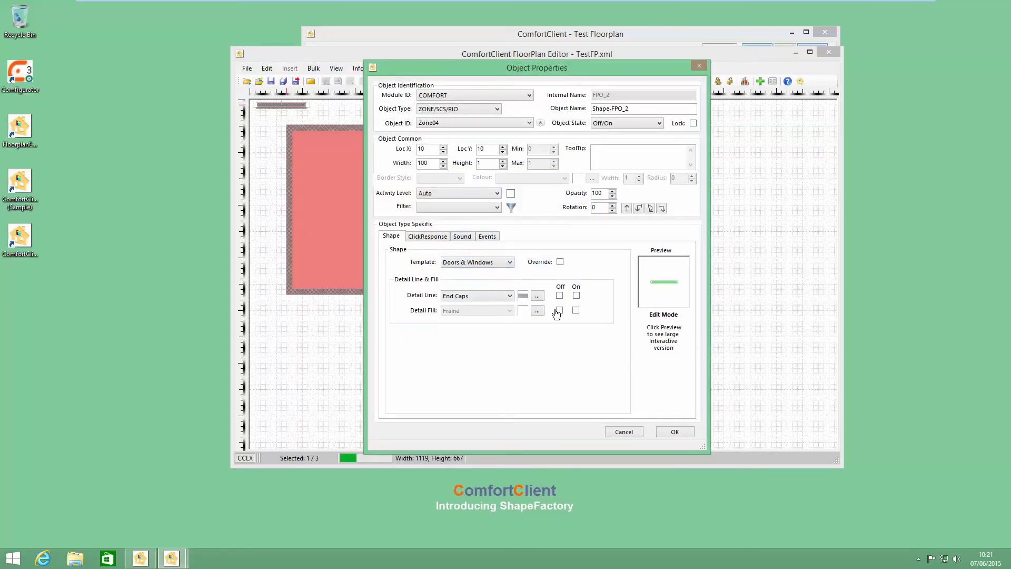
click(485, 298)
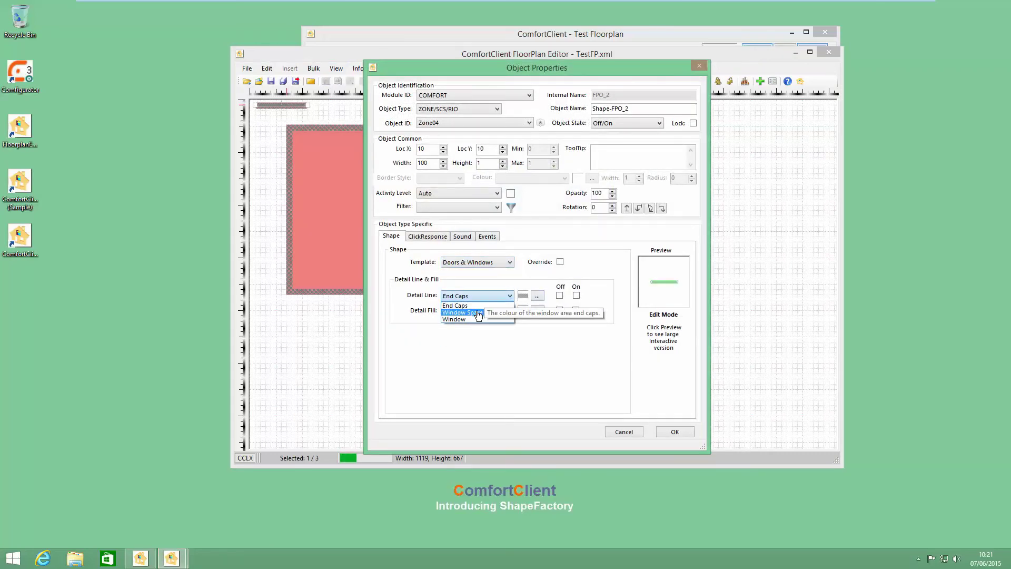
click(461, 313)
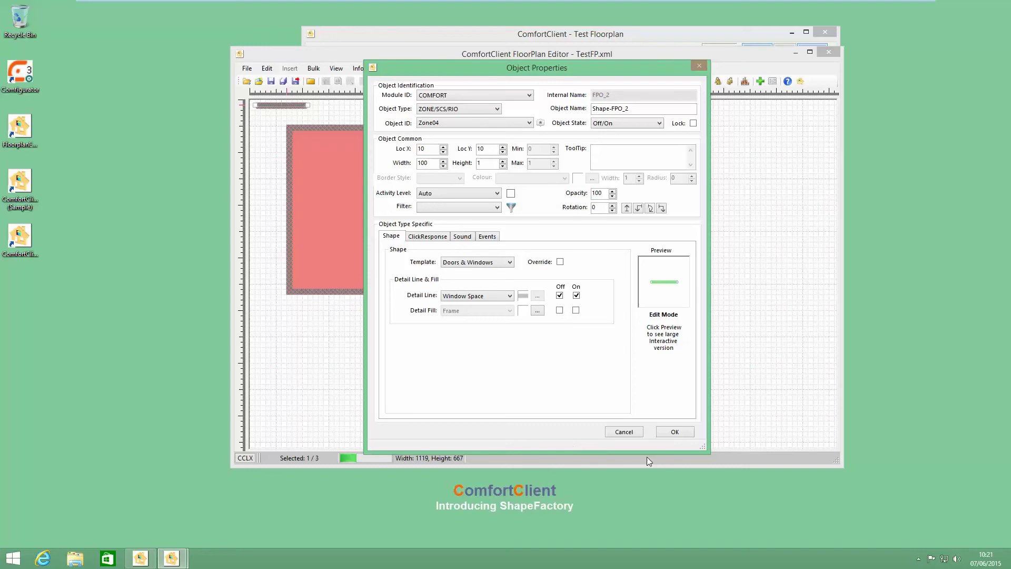
click(672, 433)
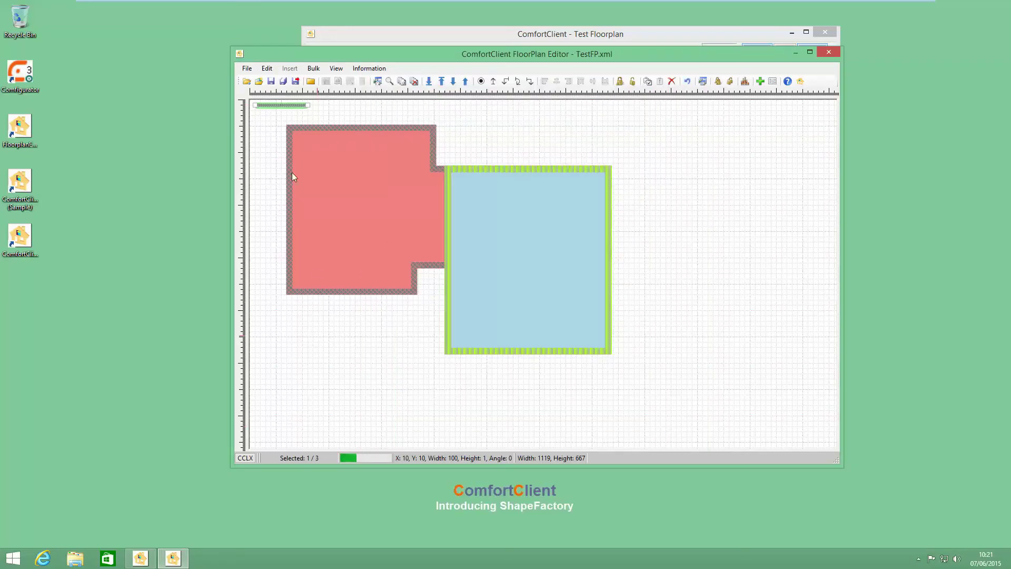
click(258, 127)
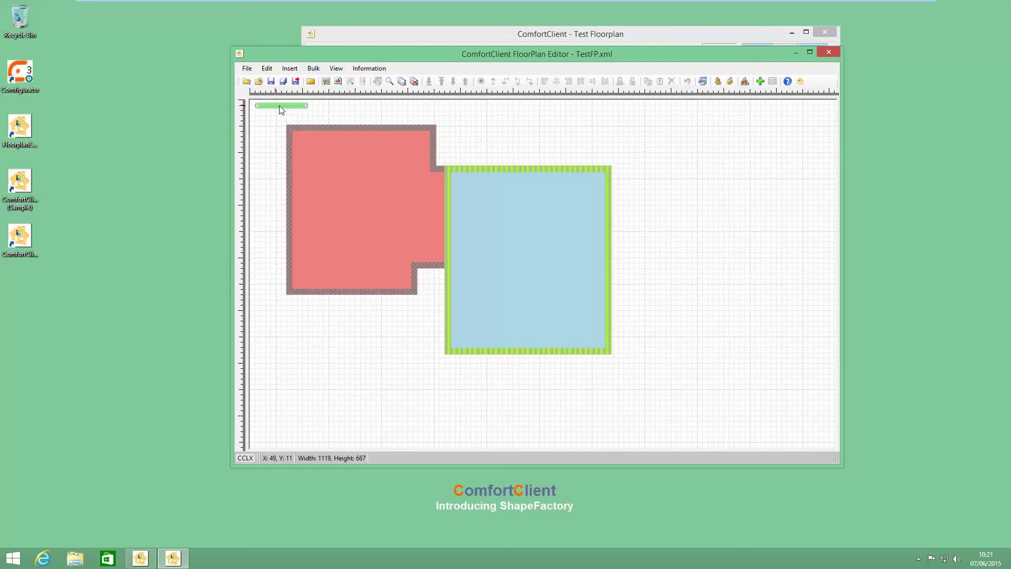
- Move the window onto the red room's upper wall at about X 128, Y 52, and widen it to about 127
click(274, 105)
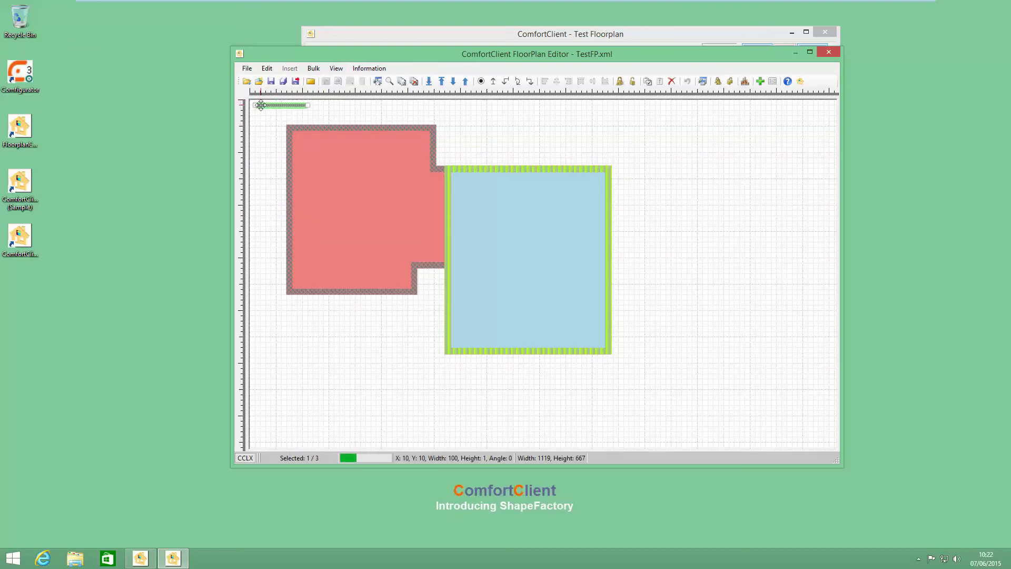
drag(262, 109, 320, 127)
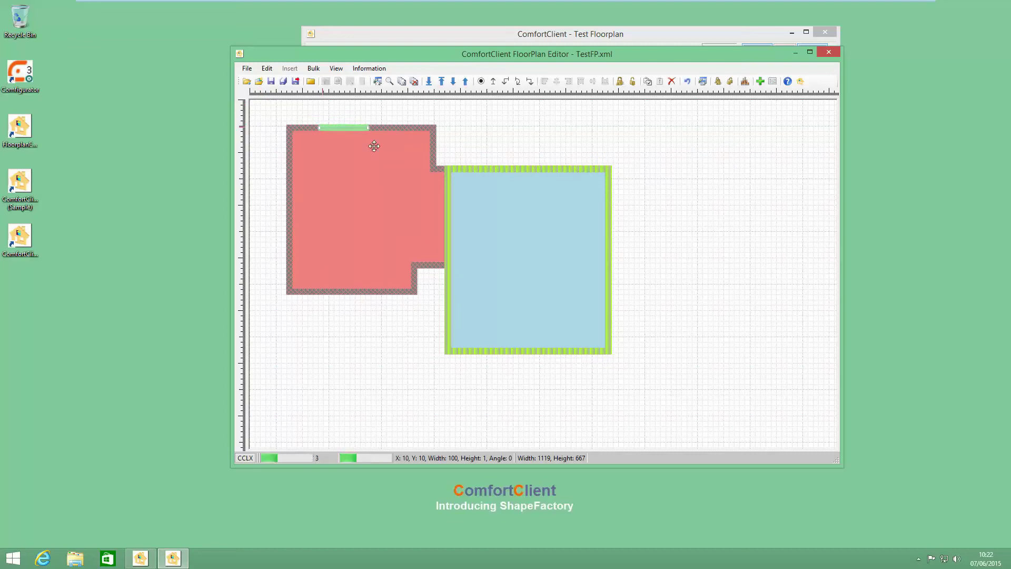
drag(381, 127, 384, 127)
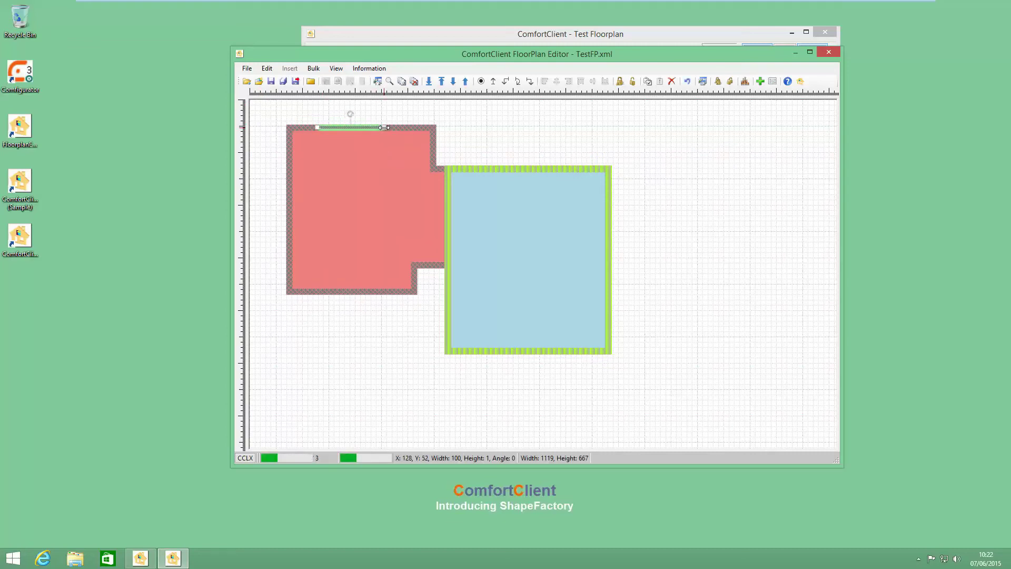
right_click(364, 131)
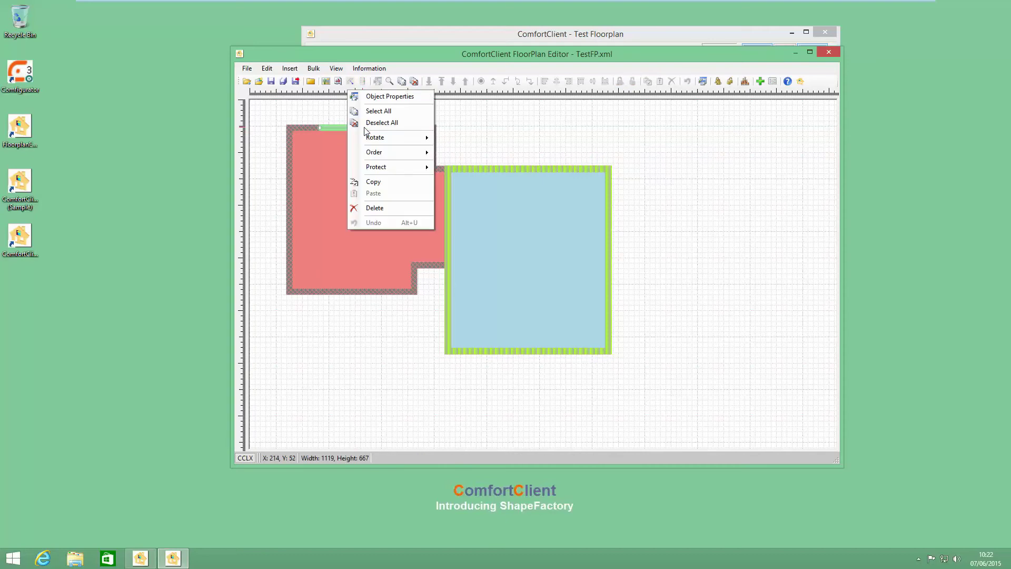
click(328, 130)
click(329, 128)
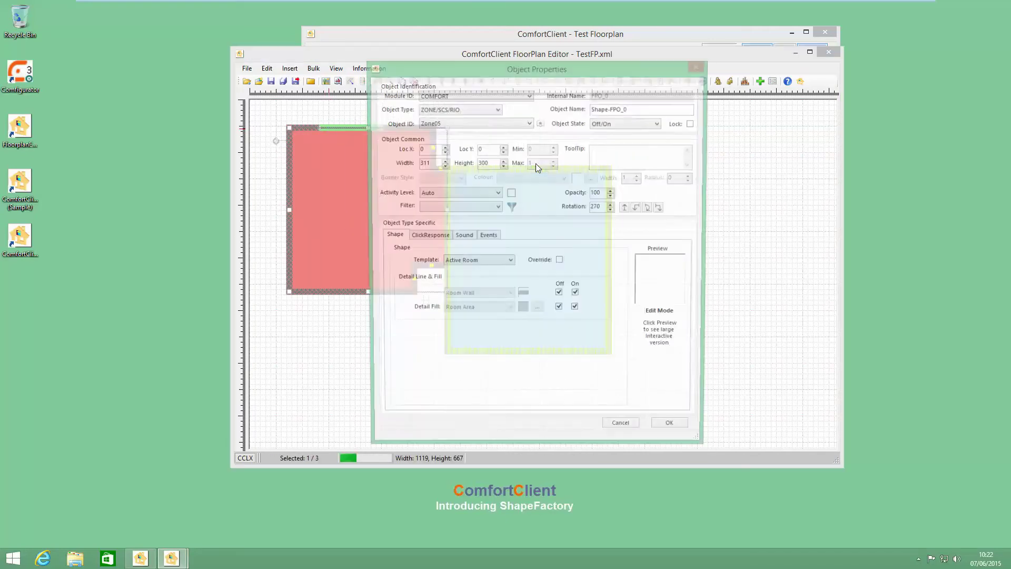
click(671, 429)
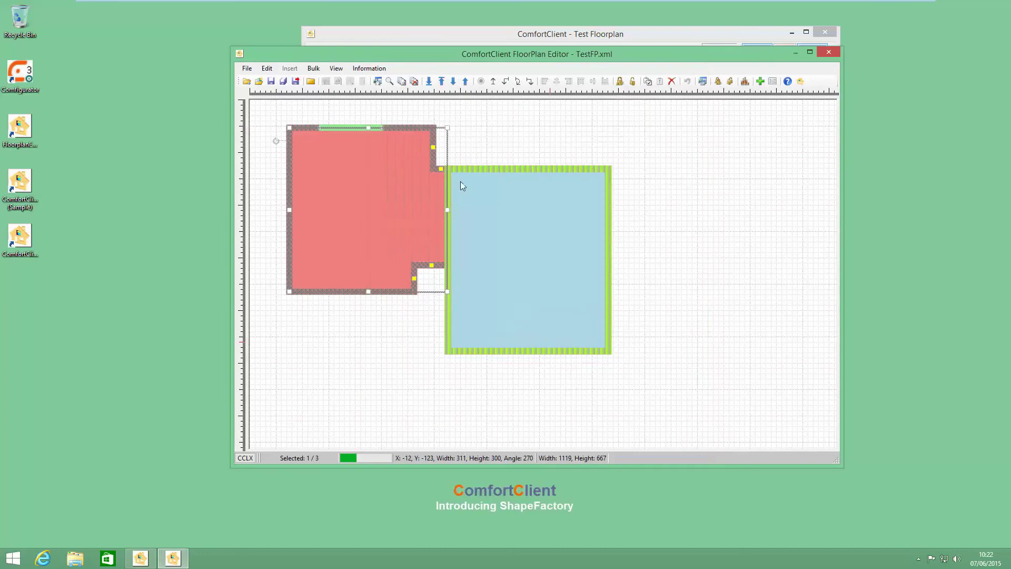
click(471, 116)
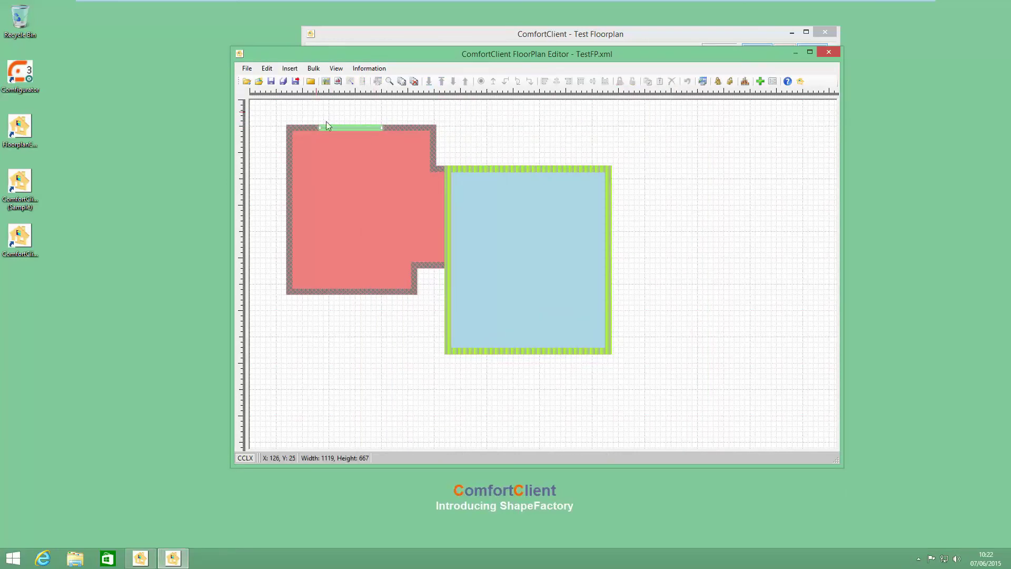
- Duplicate the upper-wall window and place the copy on the red room's lower wall at about X 124, Y 363
click(359, 131)
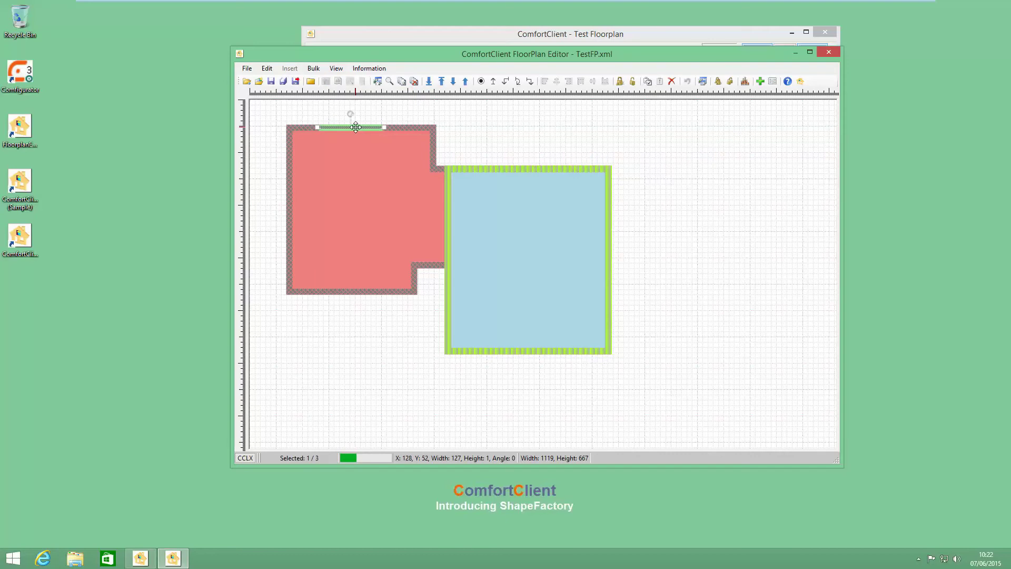
right_click(356, 127)
click(370, 184)
right_click(488, 141)
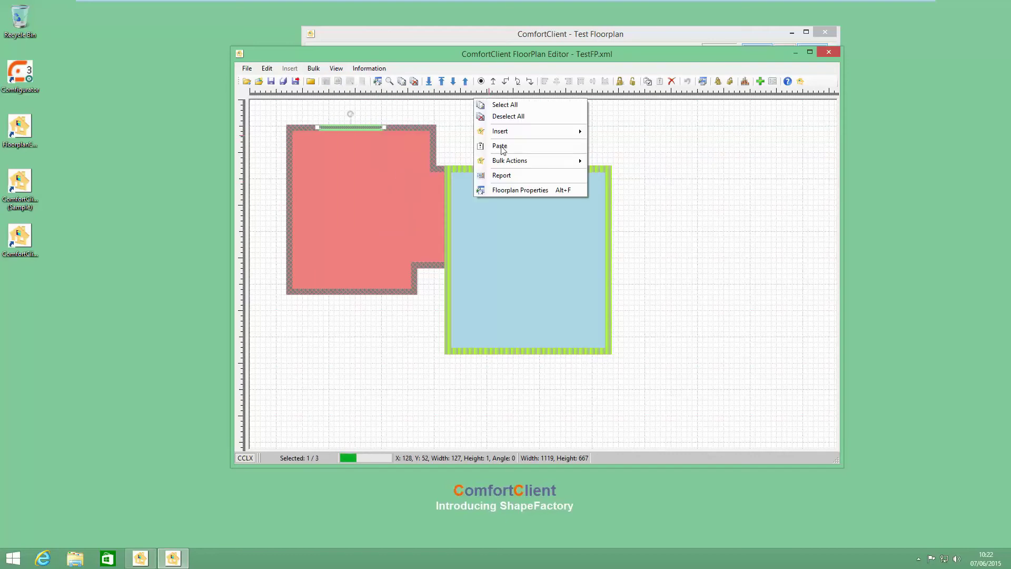
click(503, 146)
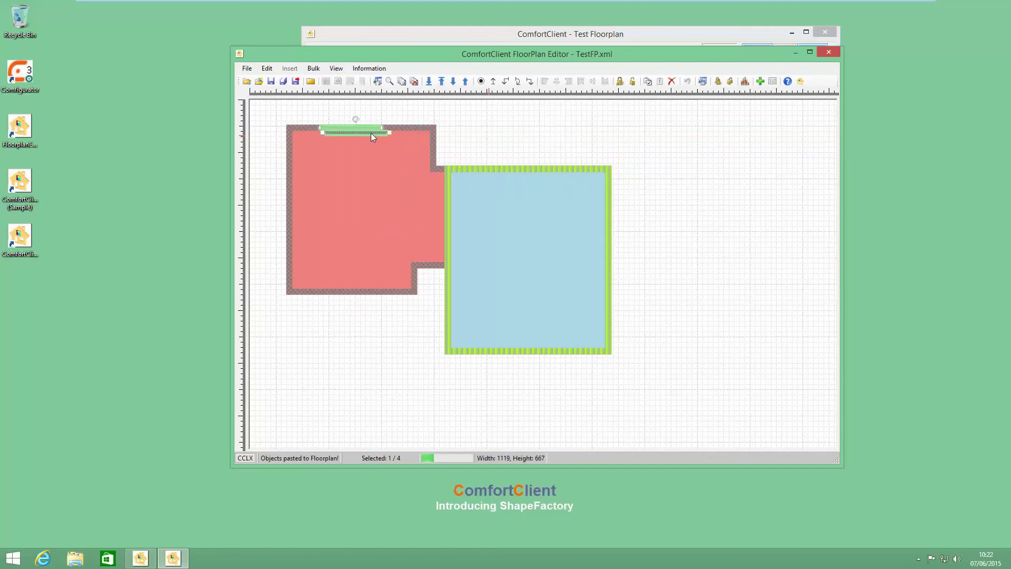
drag(366, 133, 354, 290)
- Duplicate the lower-wall window, rotate the copy to 90 degrees and place it midway along the red room's left wall
right_click(354, 291)
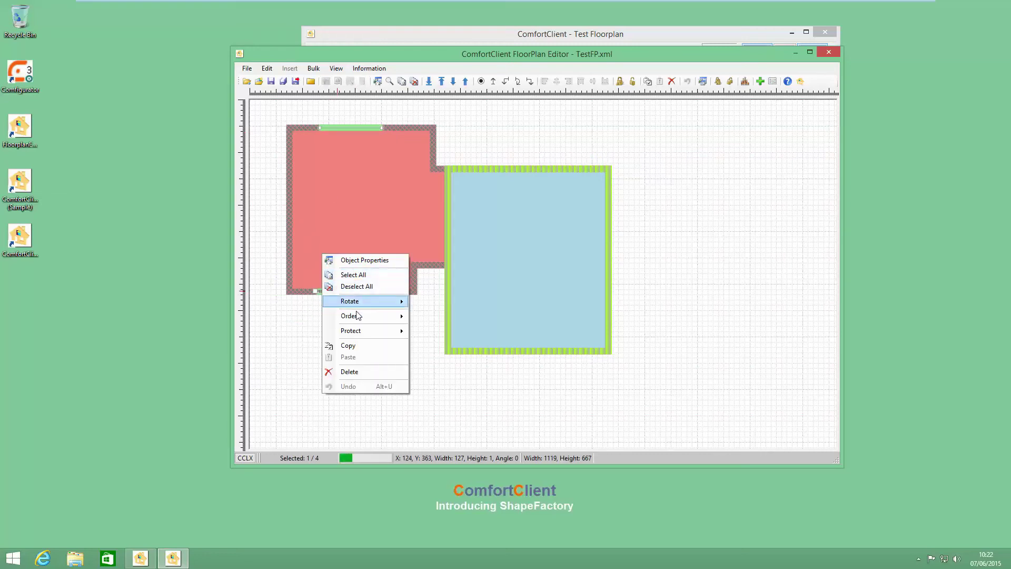
click(349, 345)
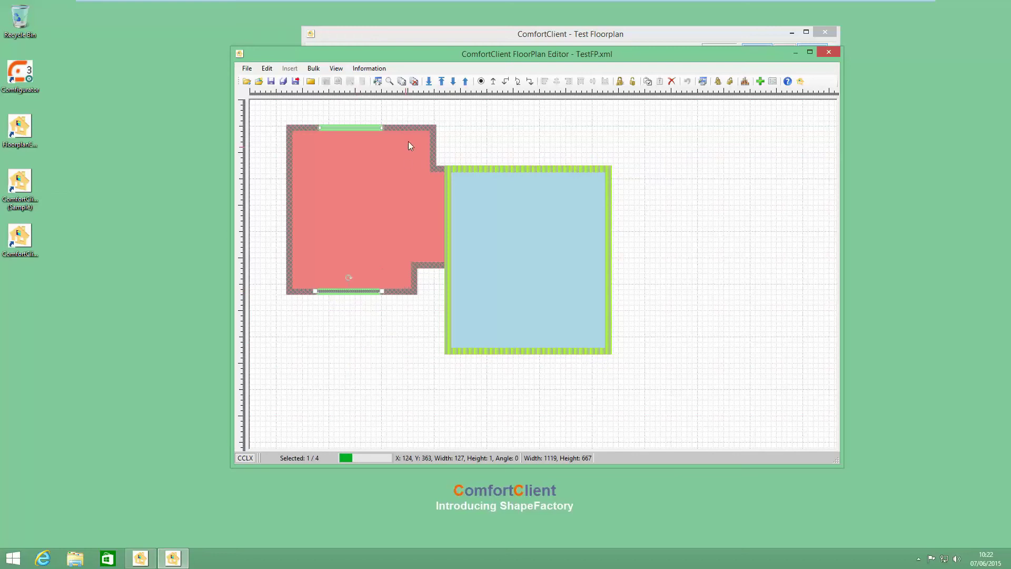
right_click(501, 92)
click(514, 128)
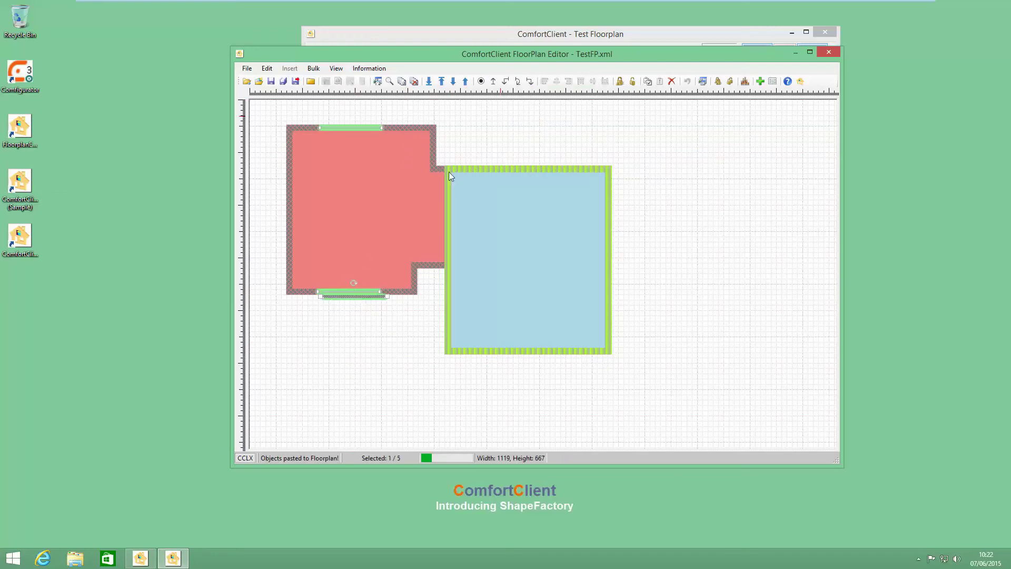
click(517, 81)
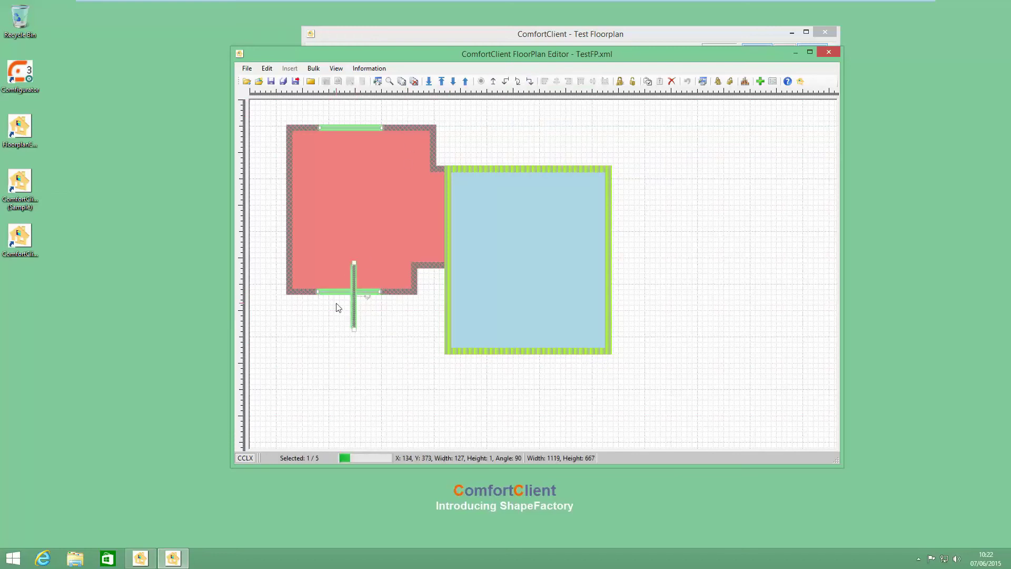
drag(354, 299, 289, 214)
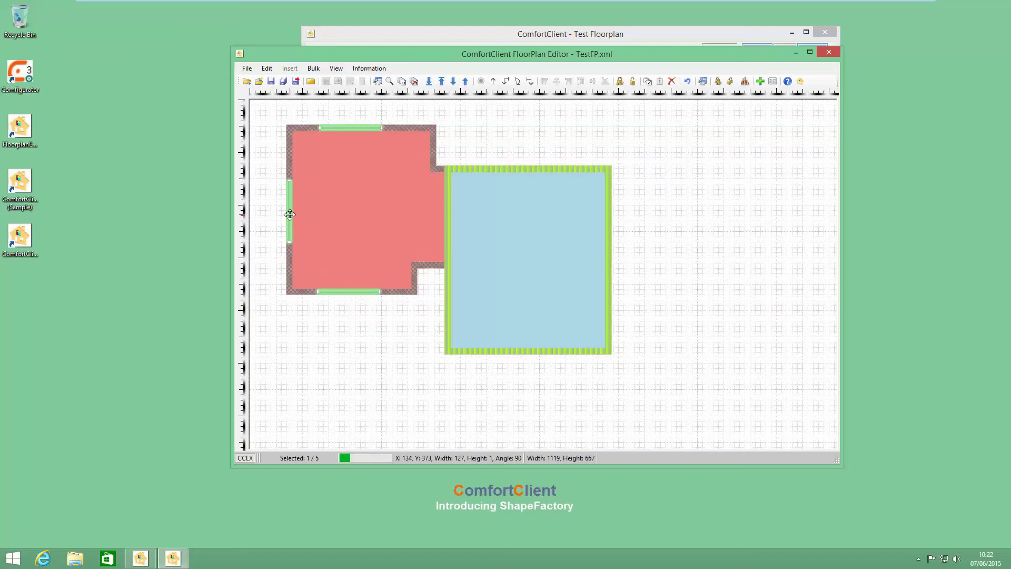
click(352, 396)
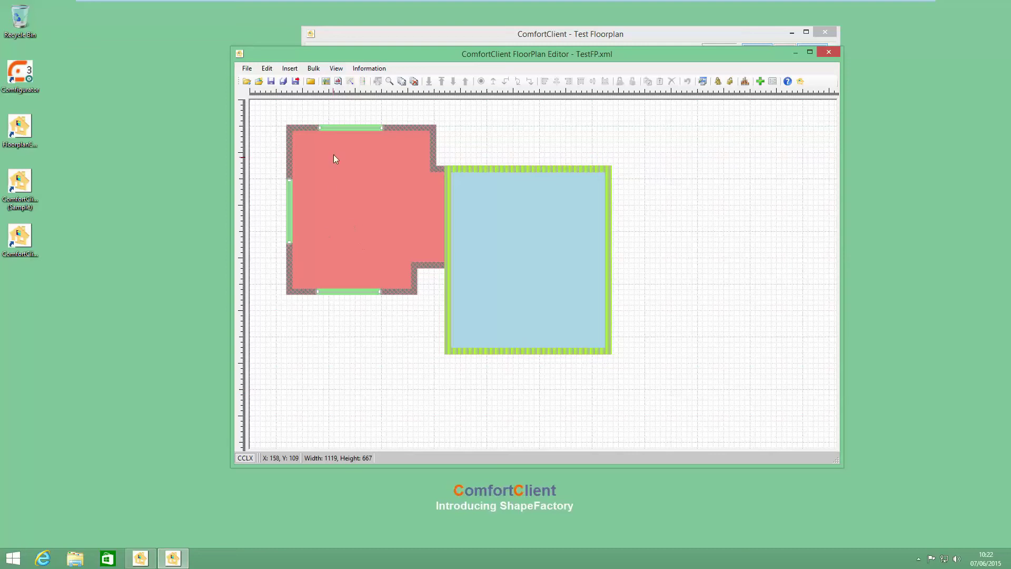
- Check the zone and template assignments in the object properties of the red room's upper-wall and lower-wall windows
click(352, 127)
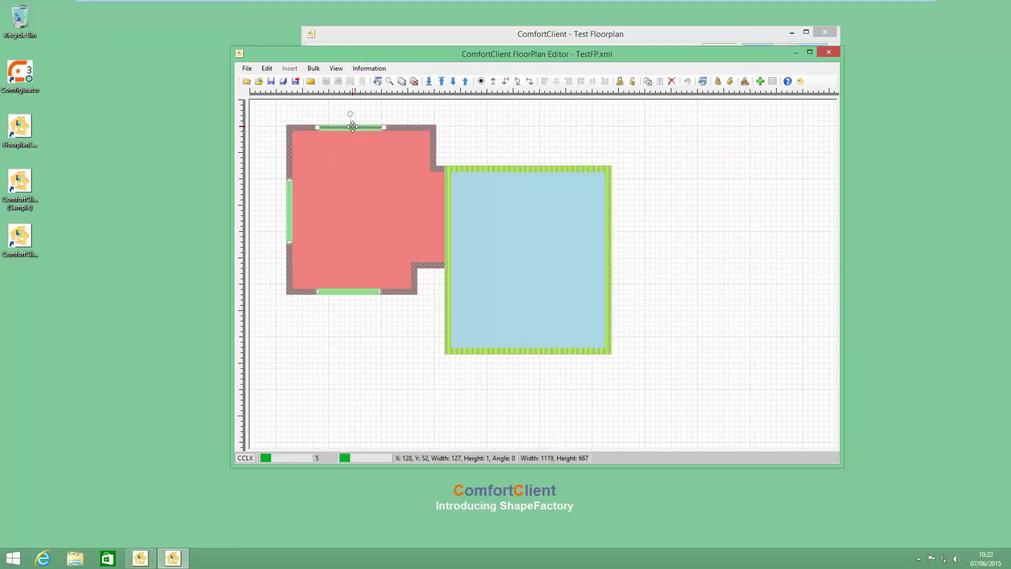
double_click(362, 127)
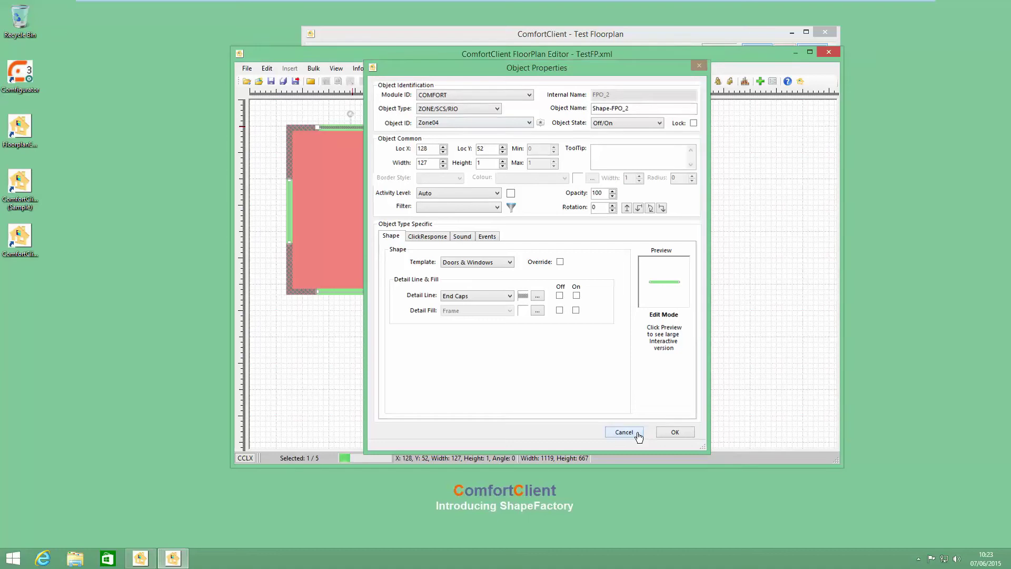
click(639, 431)
click(354, 321)
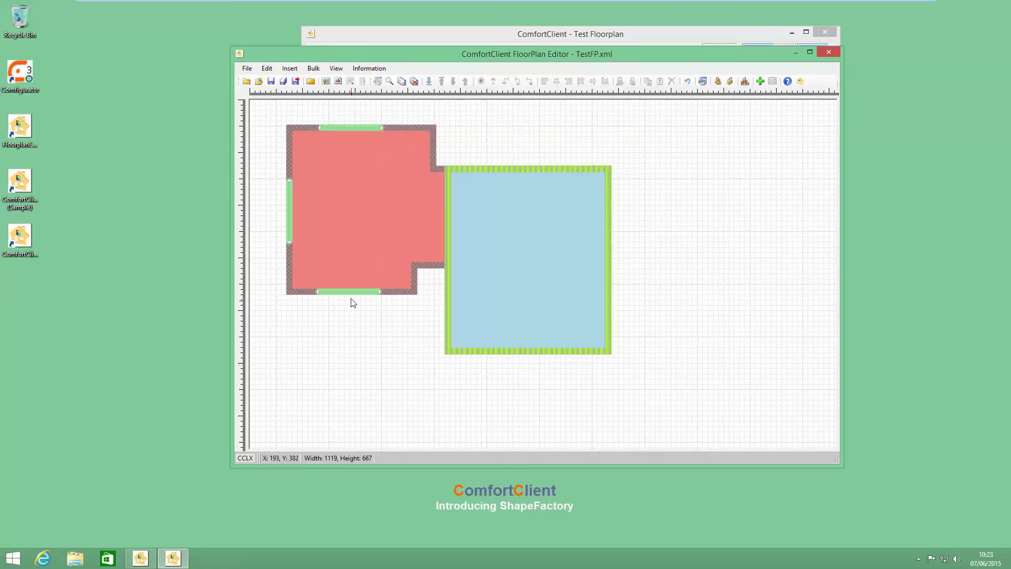
click(335, 291)
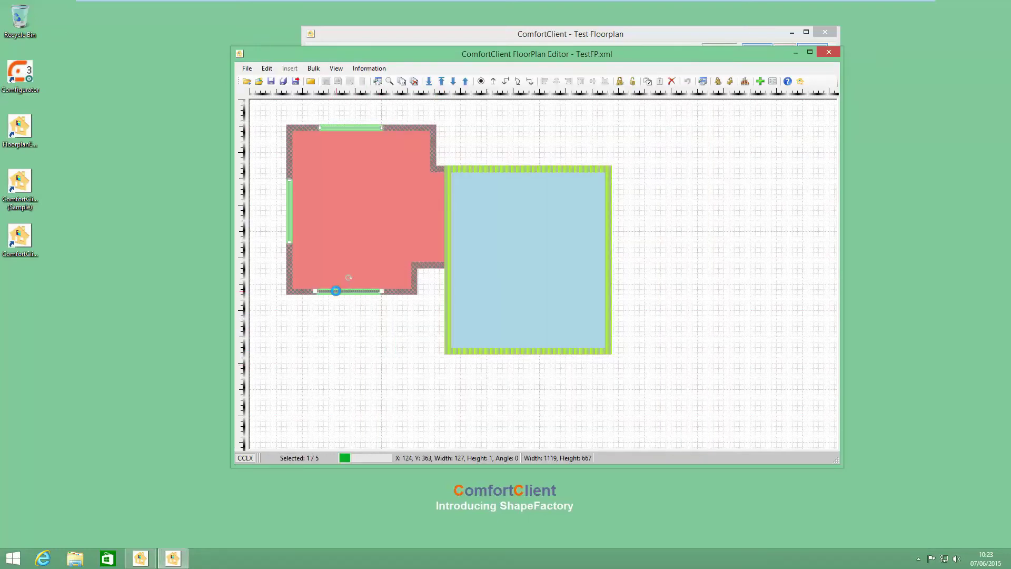
double_click(335, 291)
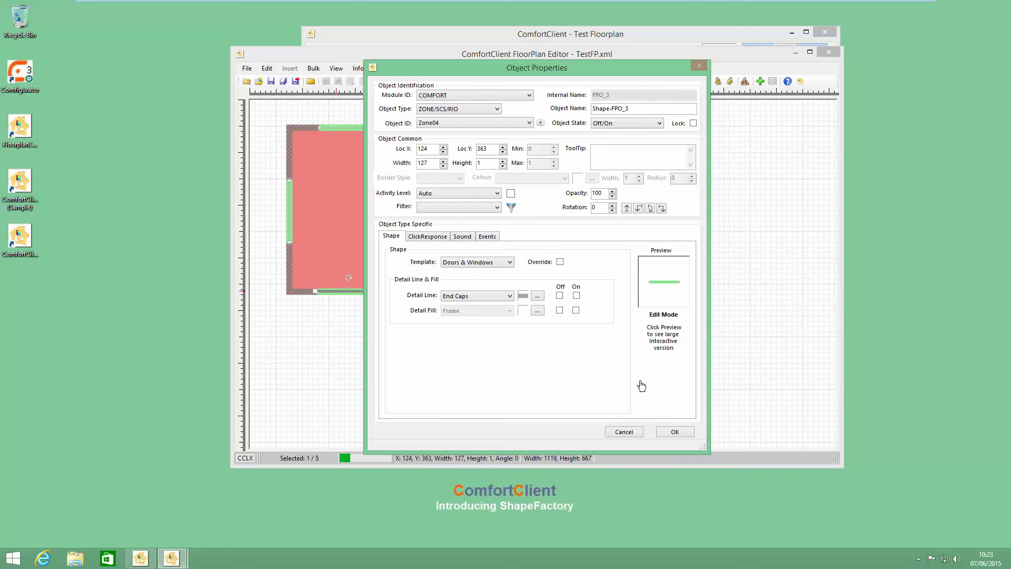
click(628, 432)
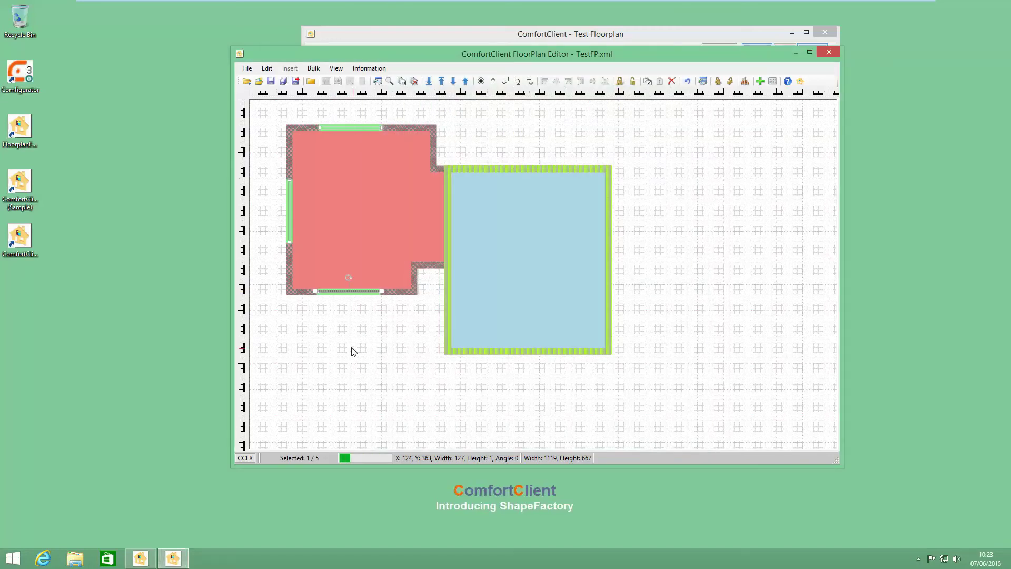
click(342, 324)
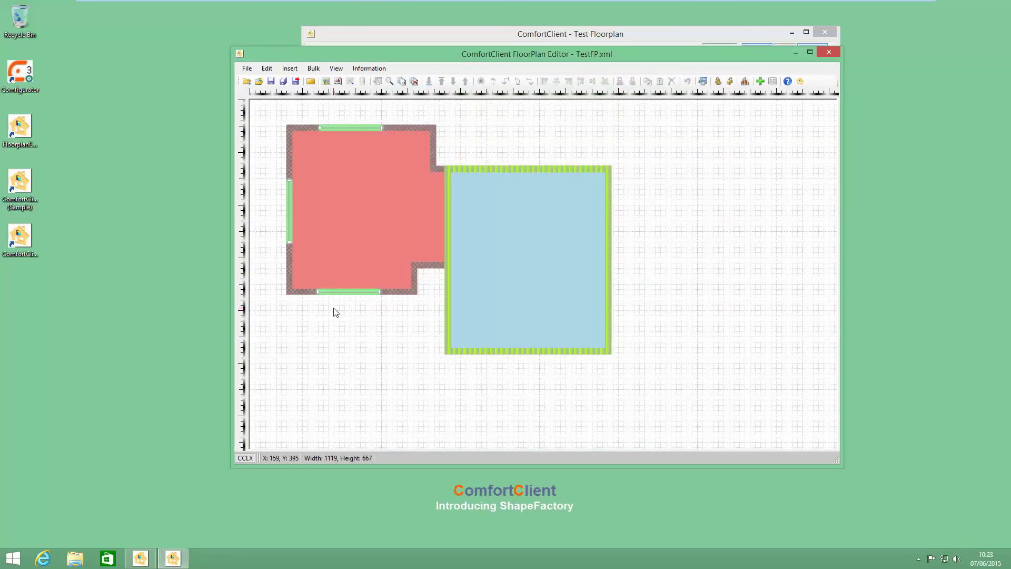
- Save the edited floorplan, view it in ComfortClient, and reopen it in the Floorplan Editor
click(296, 81)
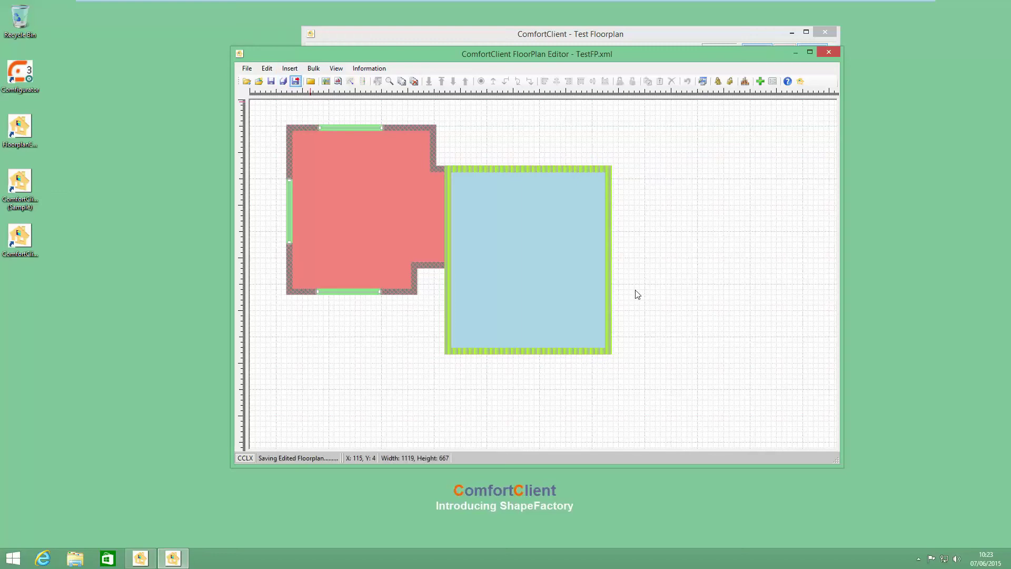
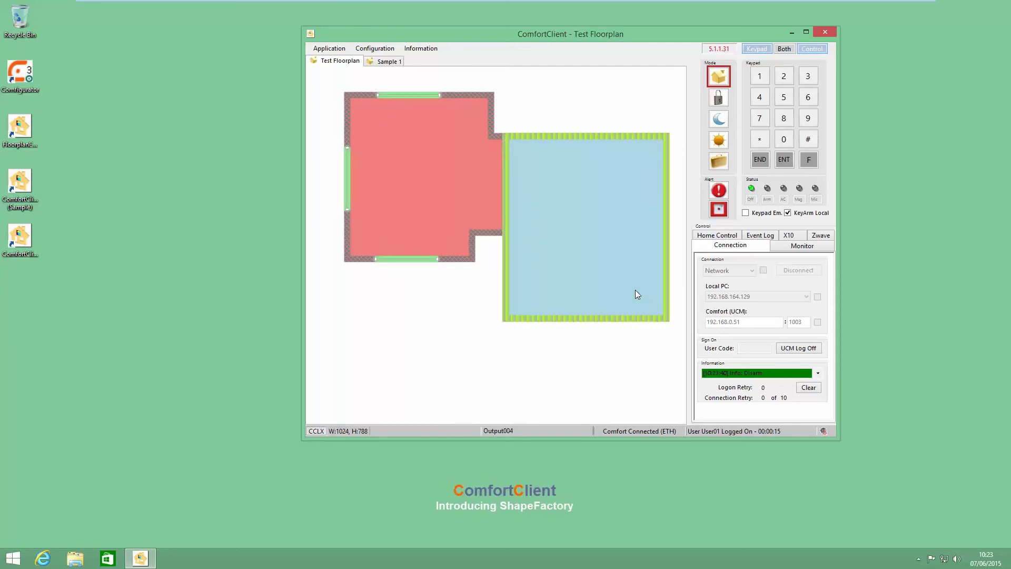
click(380, 49)
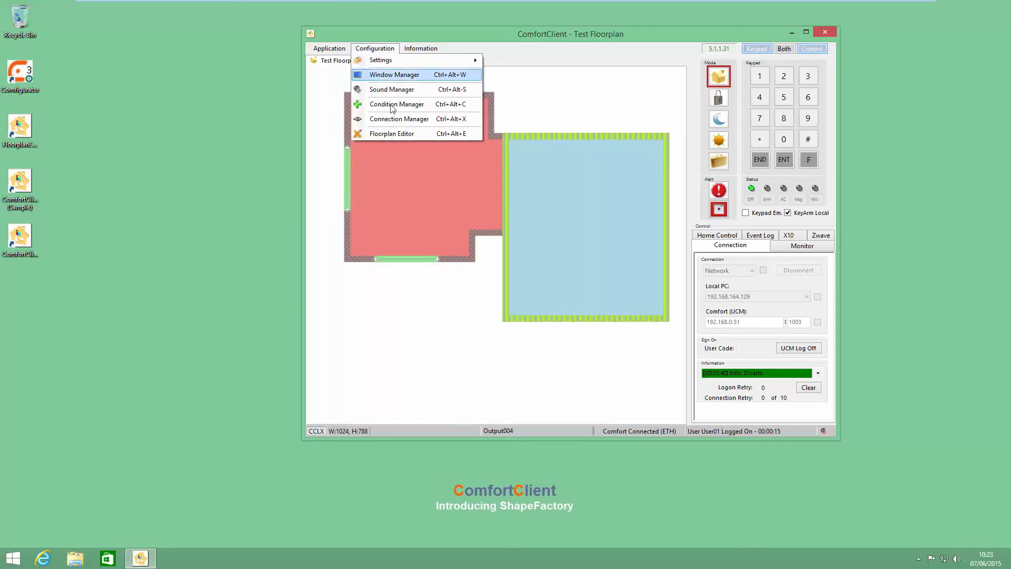
click(386, 134)
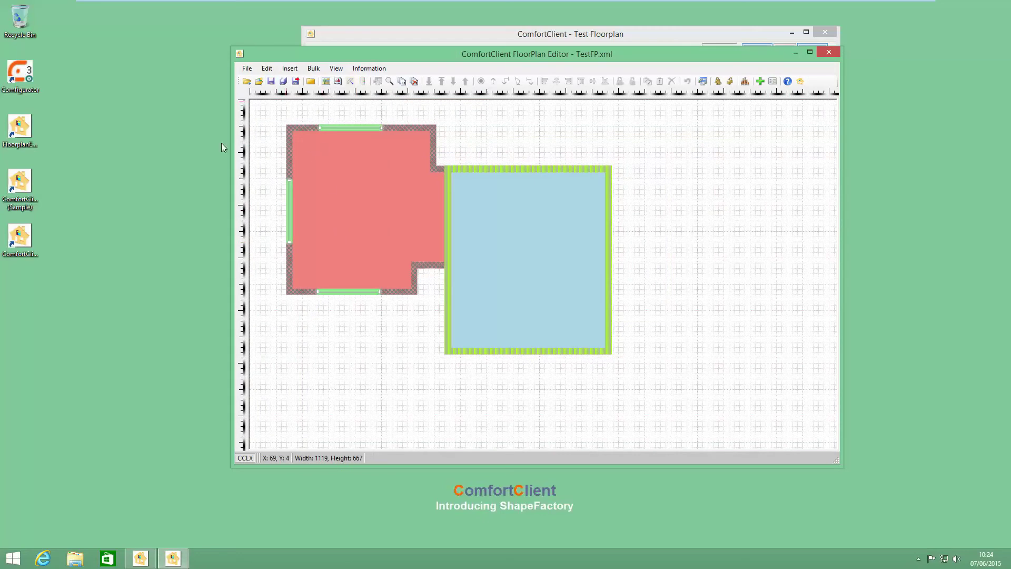
- Insert a Single Door from ShapeFactory's Doors & Windows shapes into the floorplan
click(290, 68)
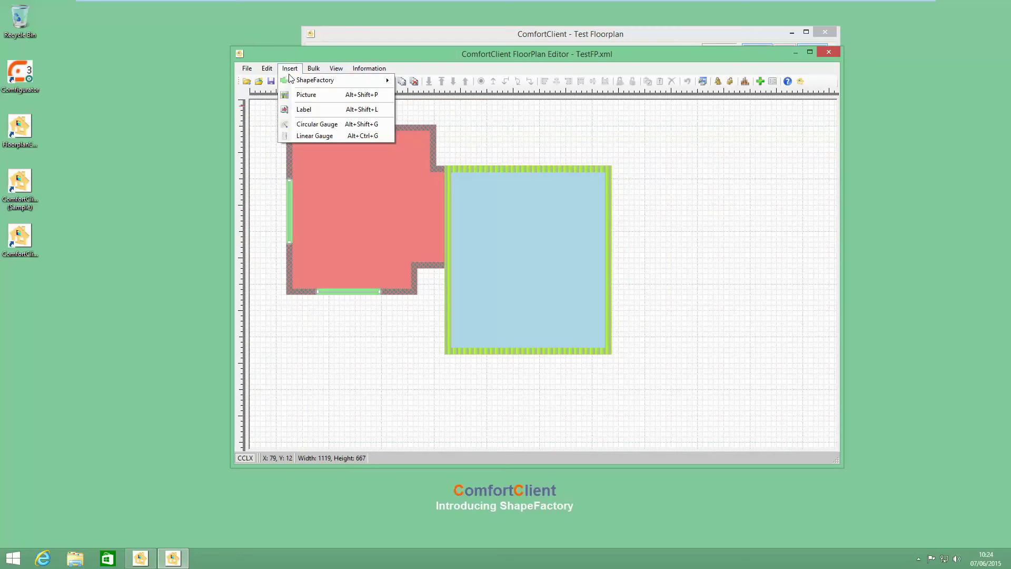
mouse_move(316, 80)
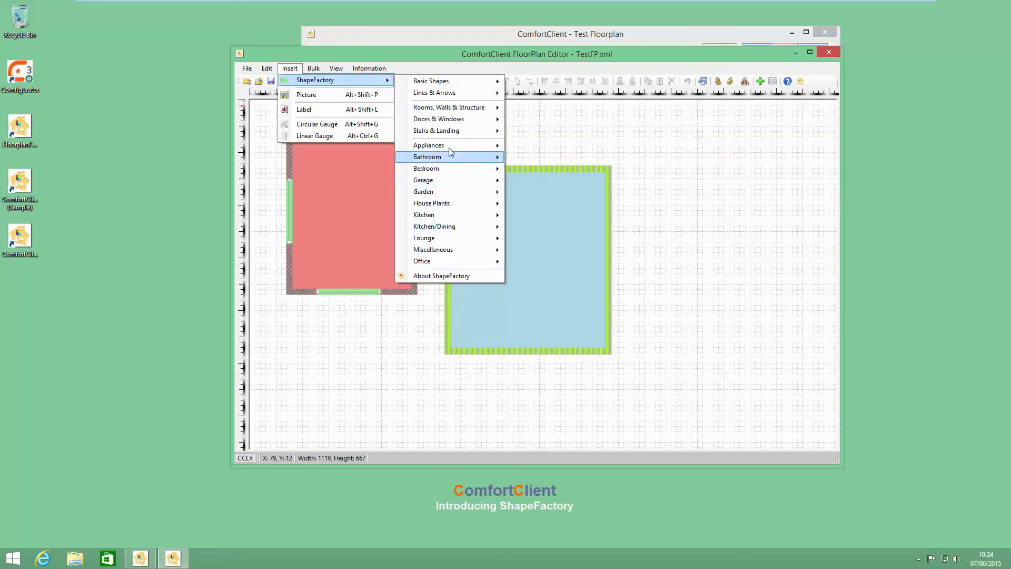
mouse_move(466, 120)
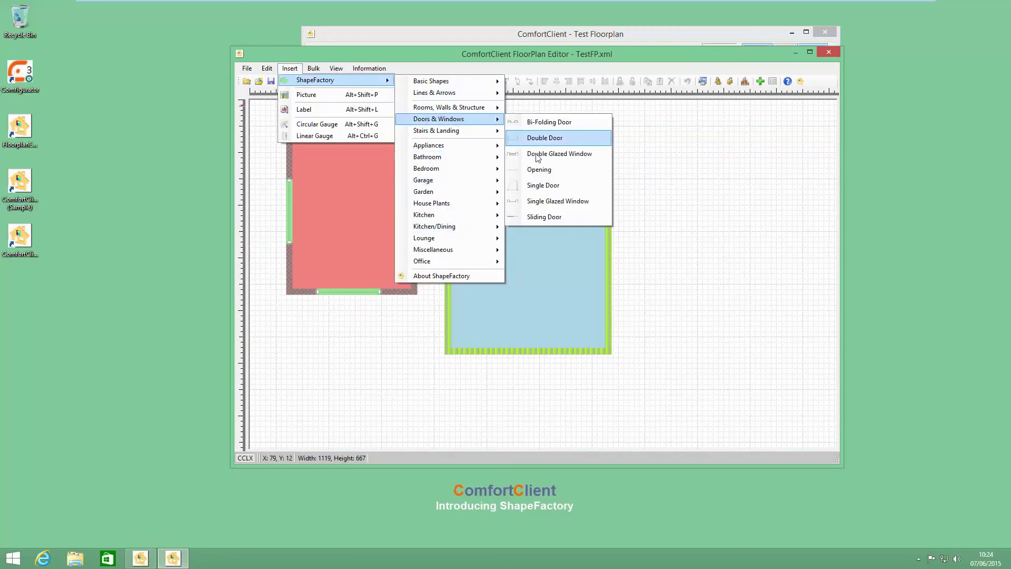
click(542, 186)
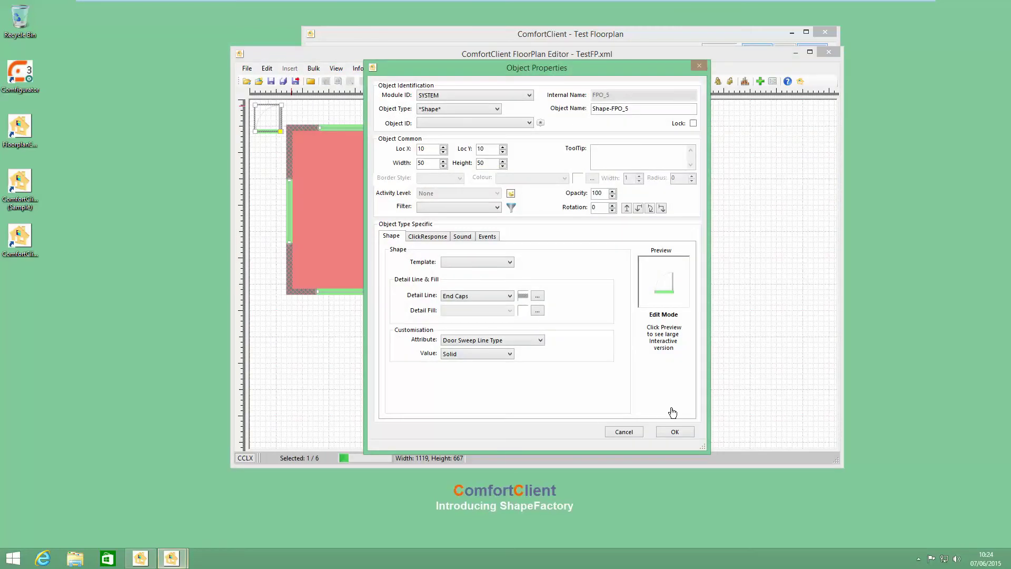
- Link the door to module COMFORT, object type ZONE/SCS/RIO, Zone08, with the Off/On object state
click(445, 95)
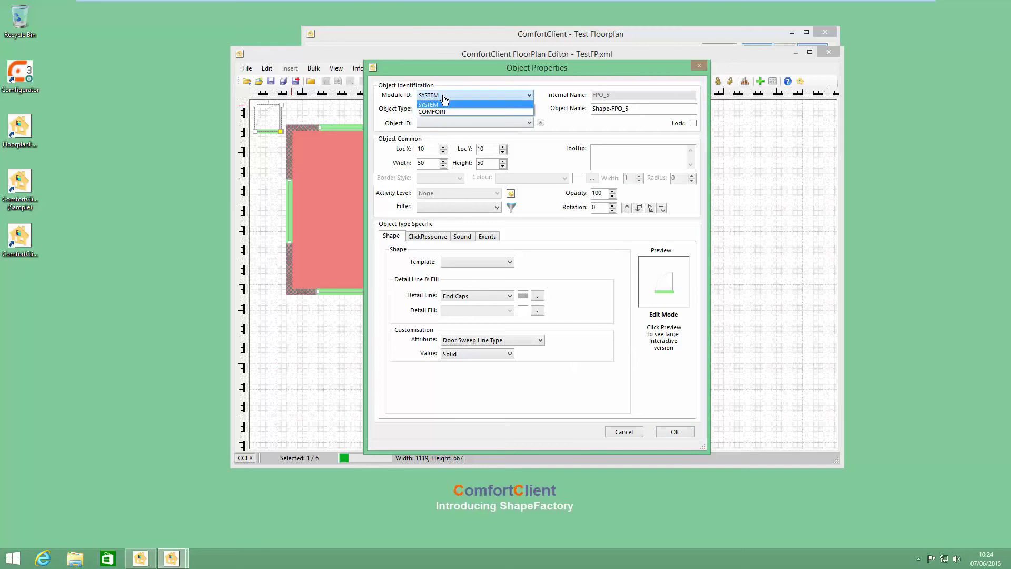
click(442, 115)
click(441, 112)
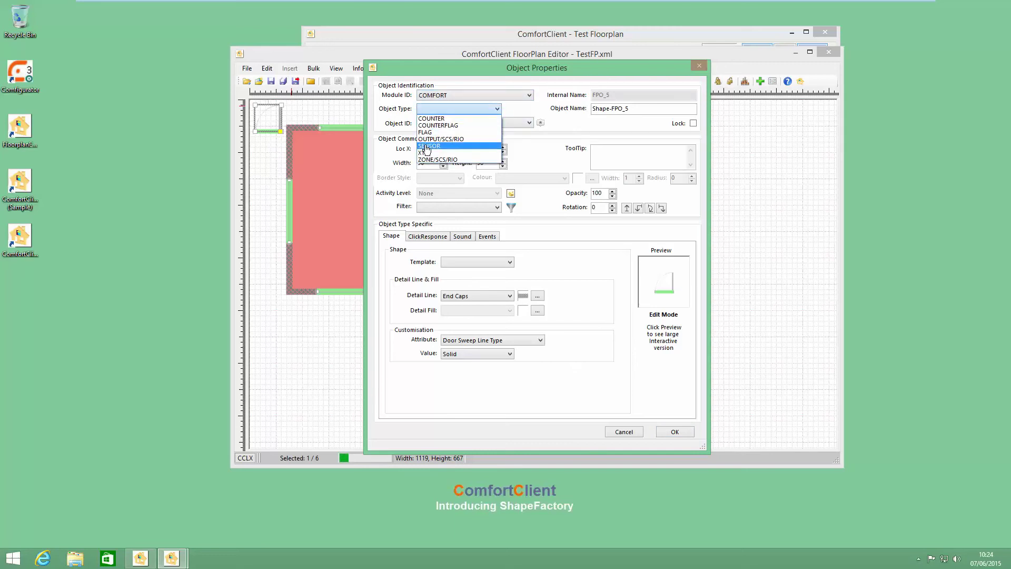
click(432, 159)
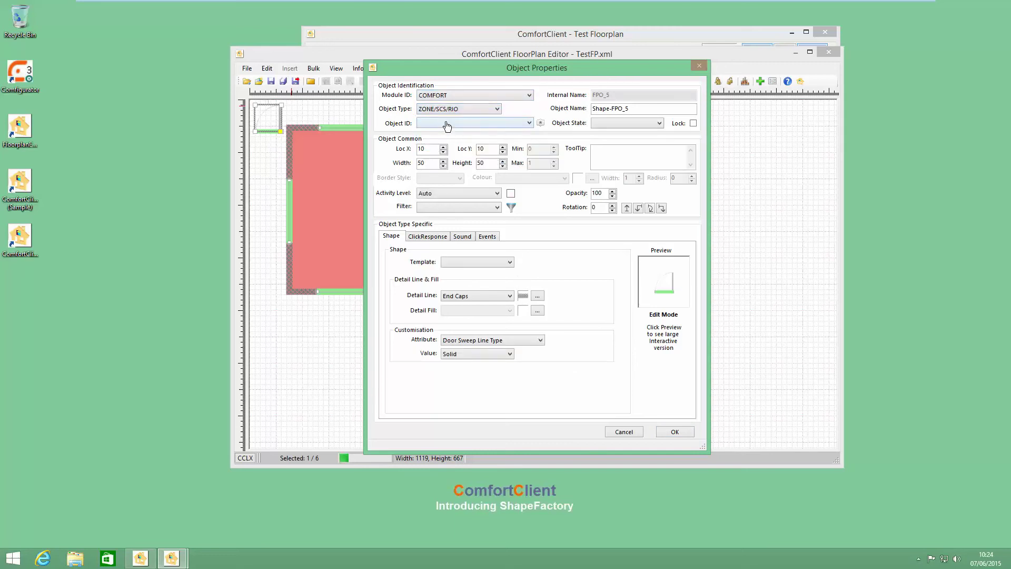
click(447, 124)
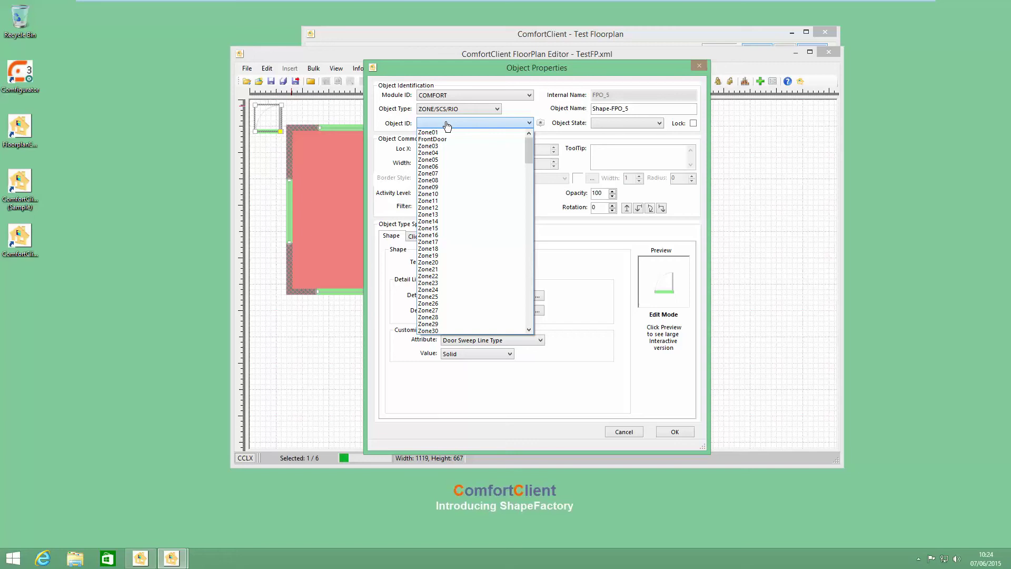
click(429, 181)
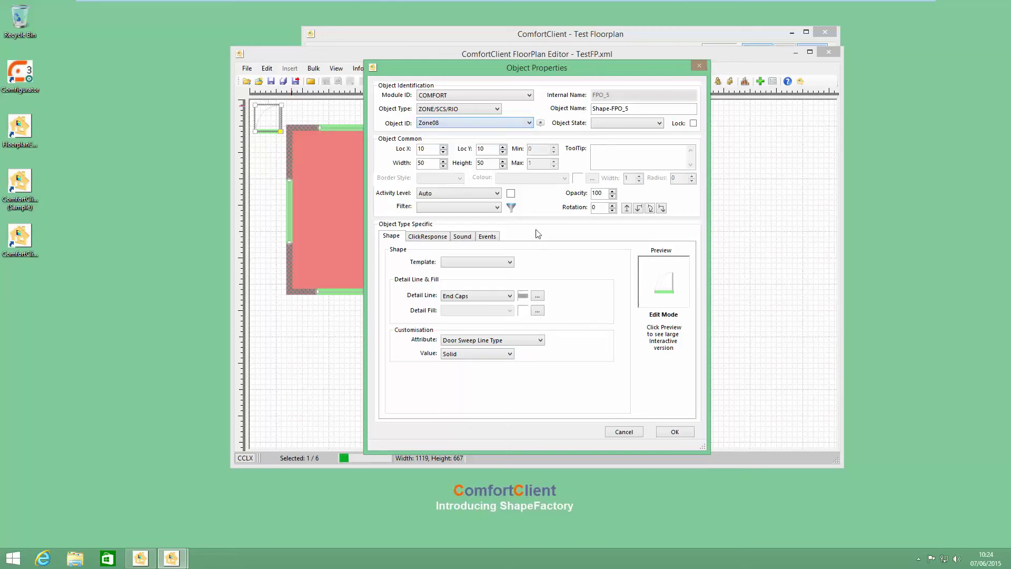
click(619, 126)
click(604, 153)
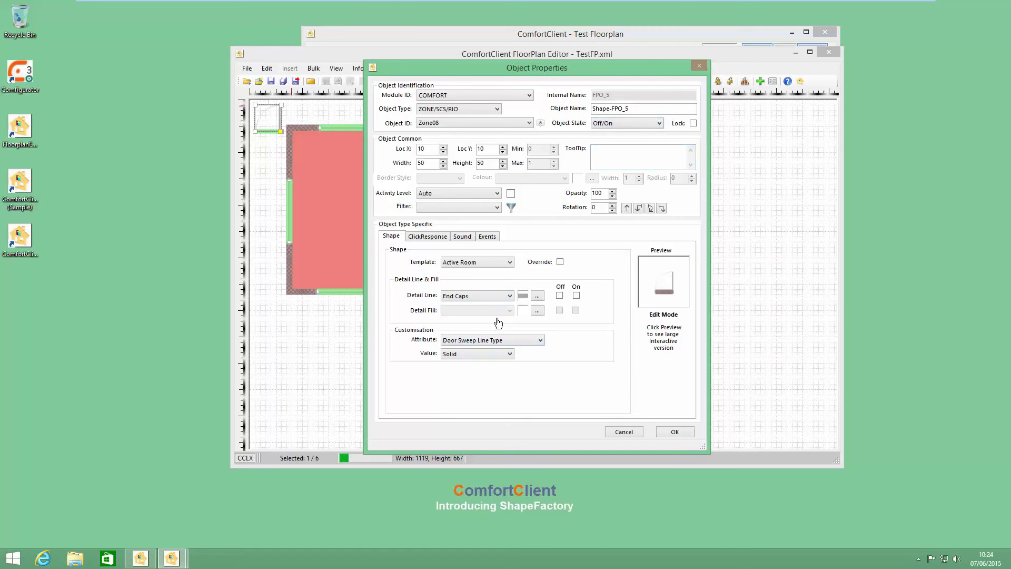
- Choose the door's Opening Arc detail line and set its Door Sweep Line Type to DashDot
click(509, 296)
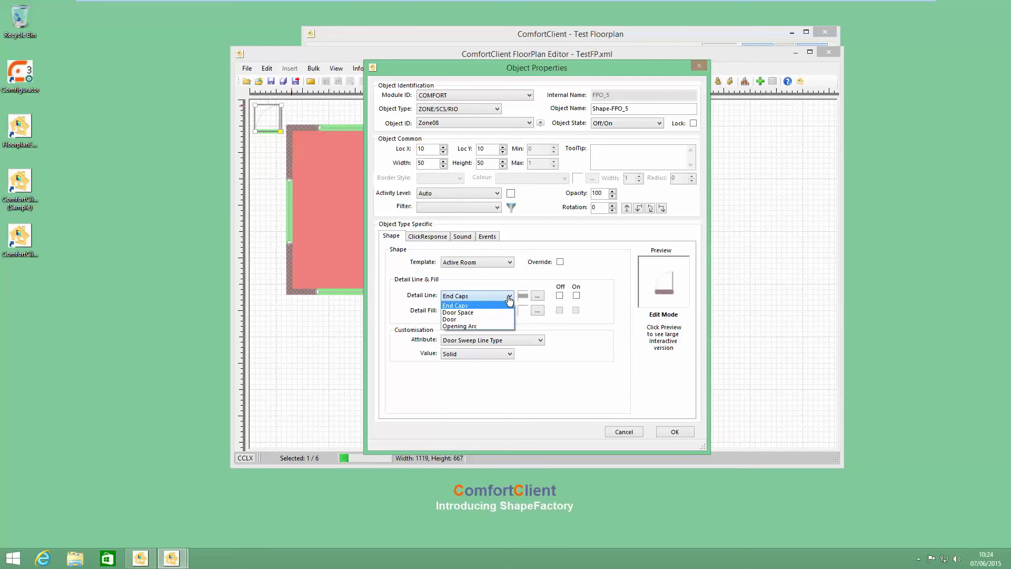
click(478, 312)
click(509, 296)
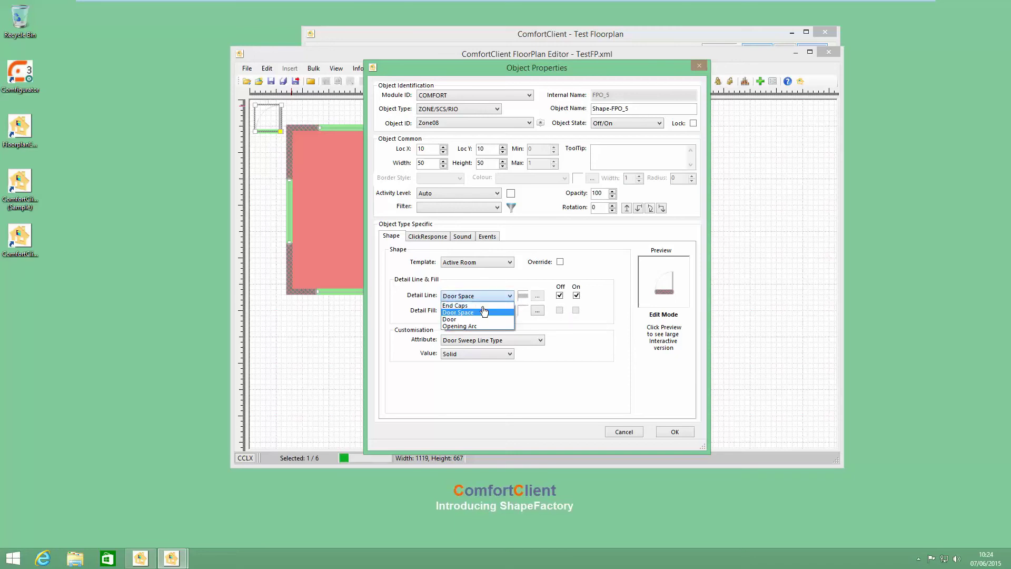
click(472, 327)
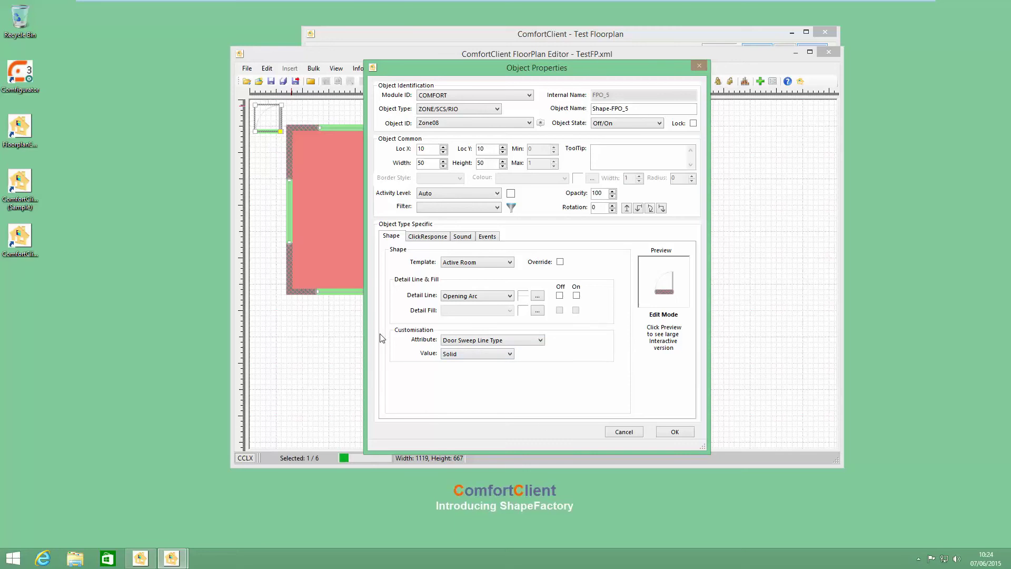
click(505, 341)
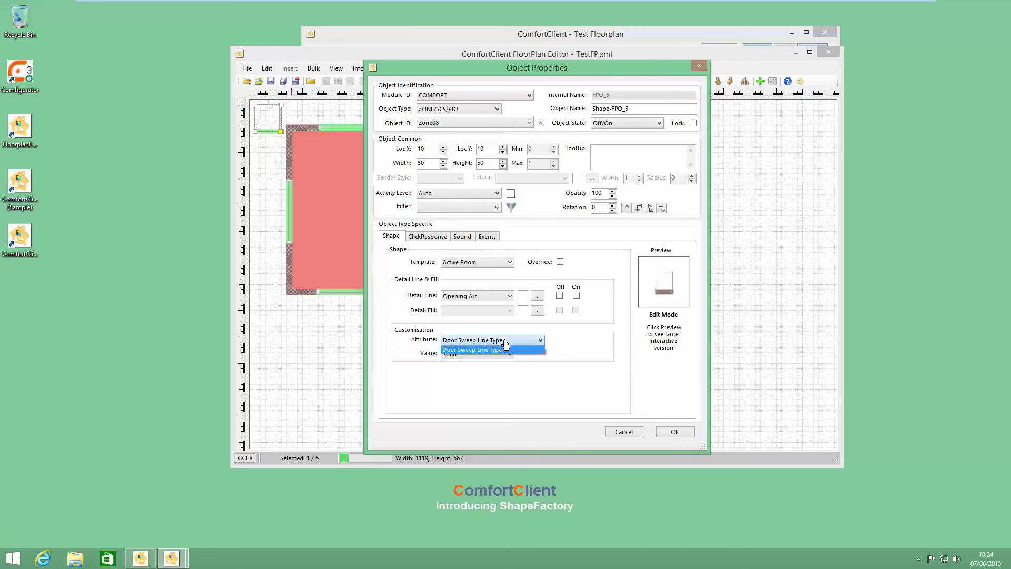
click(504, 342)
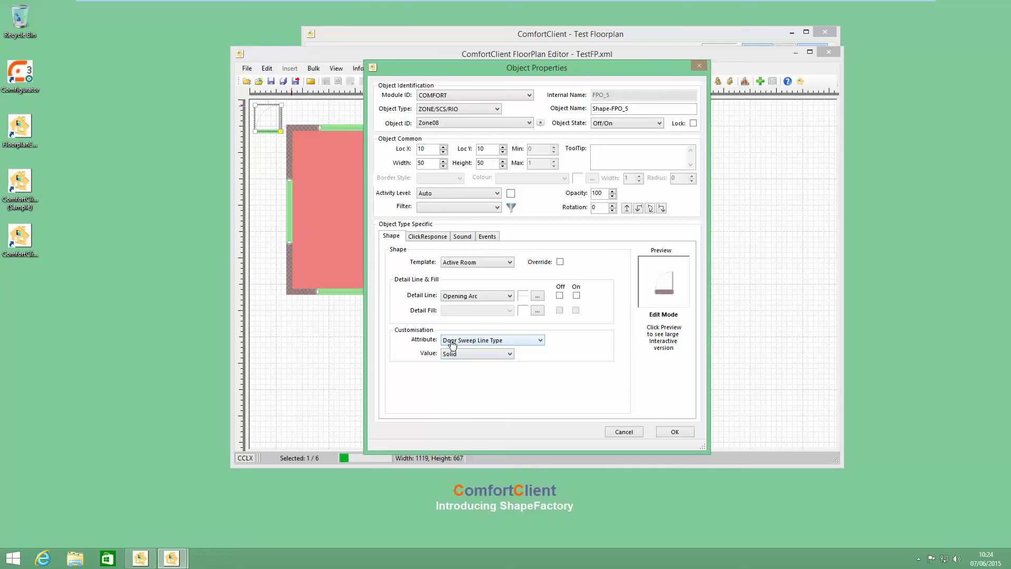
click(463, 354)
click(457, 377)
- Give the door's Opening Arc a solid custom yellow line colour of 241, 235, 122, also saving it as a custom colour
click(508, 296)
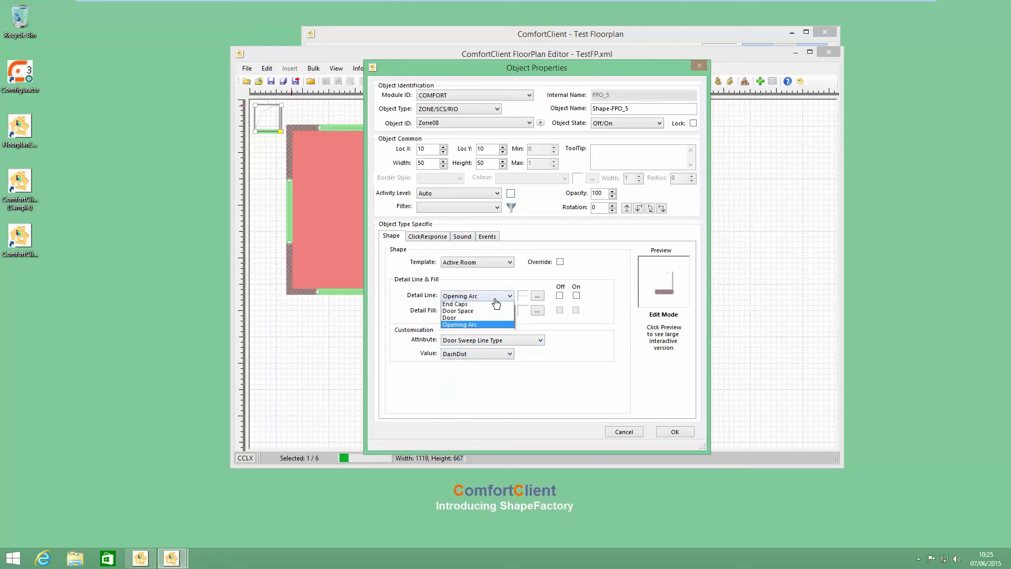
click(462, 325)
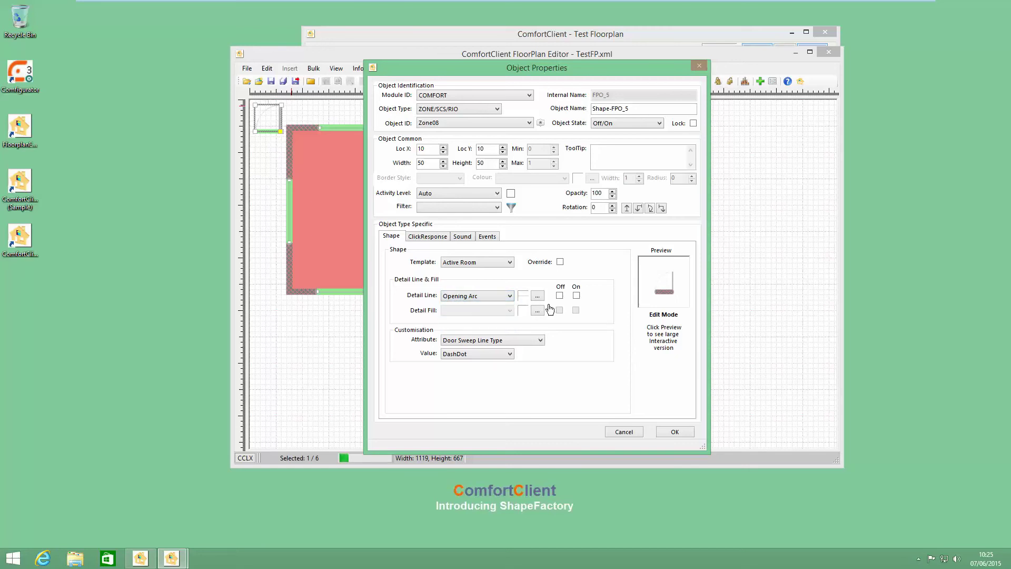
click(538, 297)
click(471, 228)
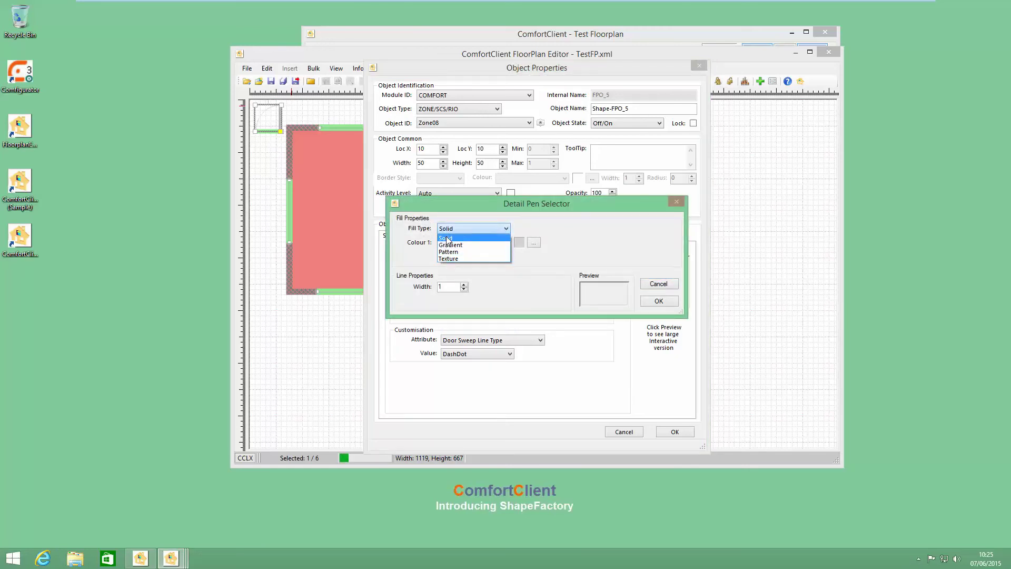
click(445, 238)
click(481, 243)
click(462, 279)
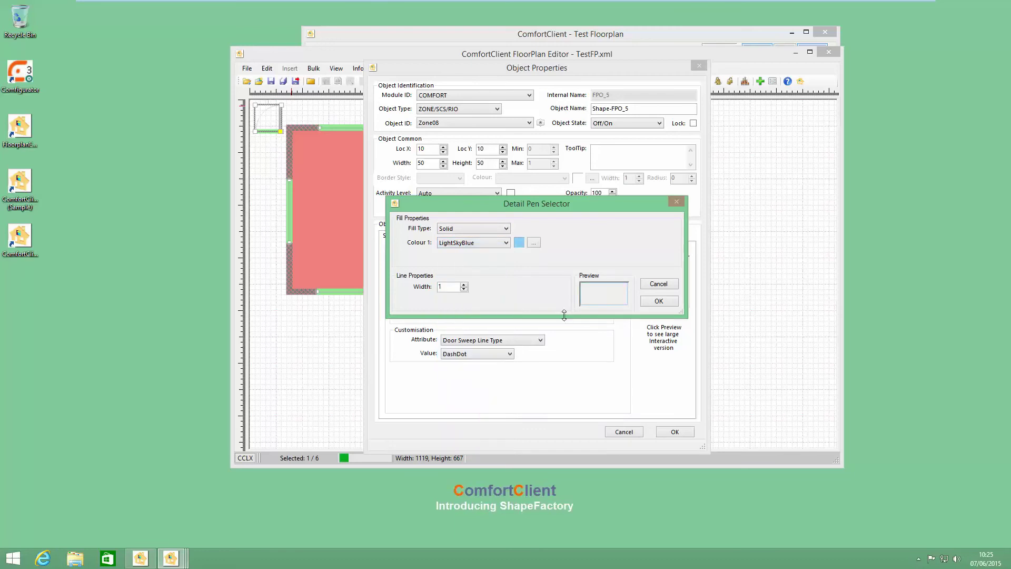
click(534, 242)
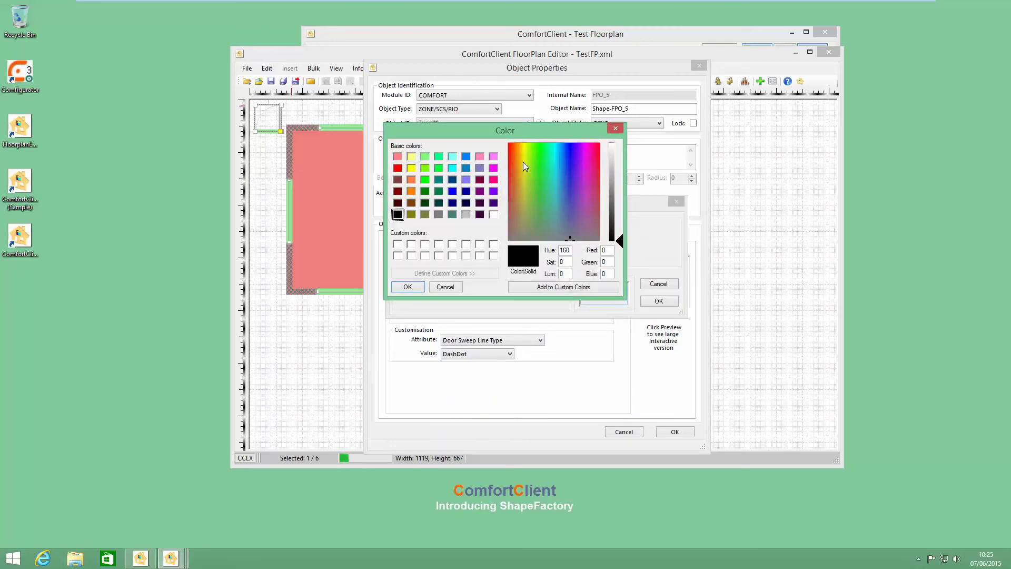
click(523, 162)
click(611, 171)
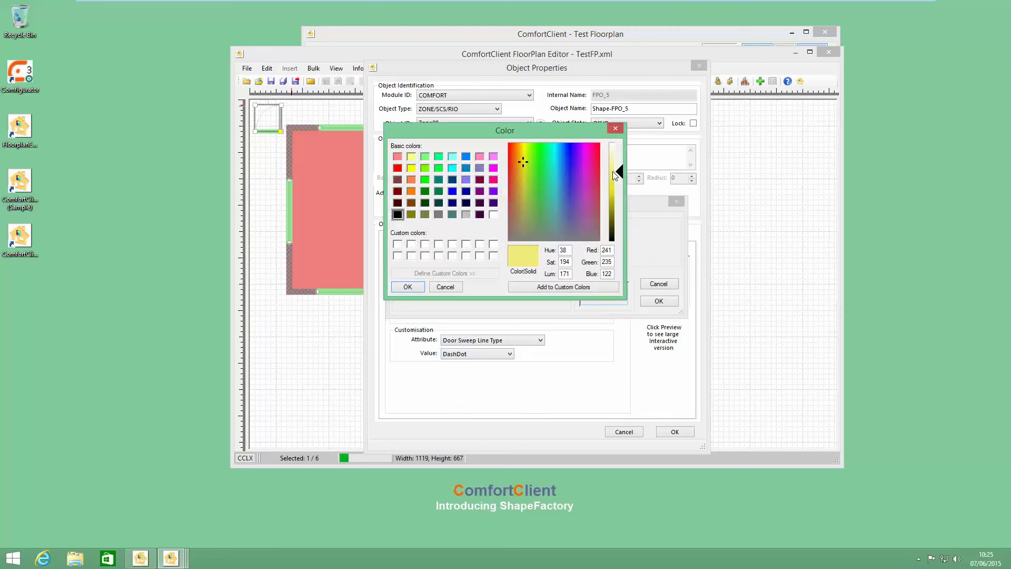
click(542, 287)
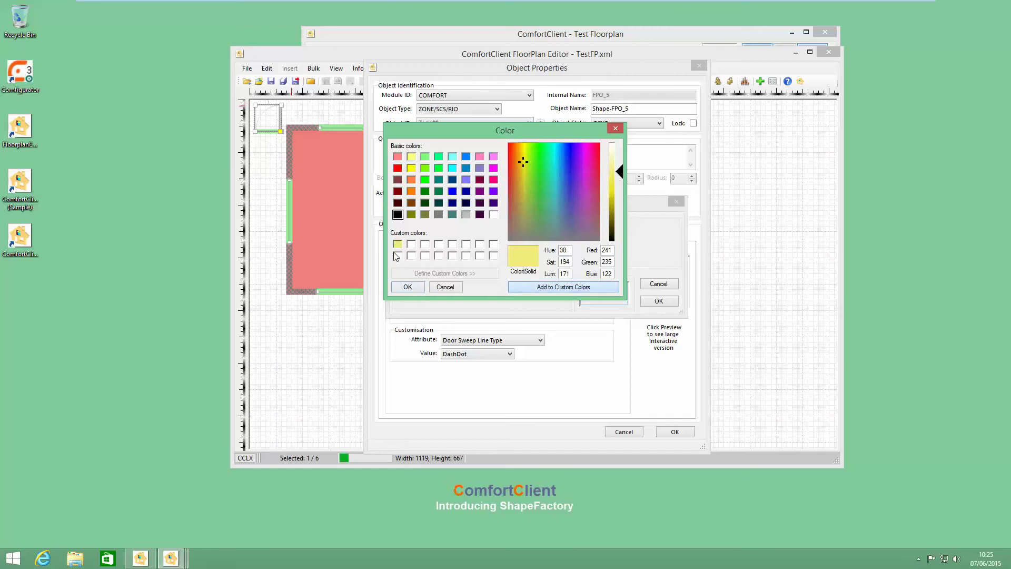
click(407, 287)
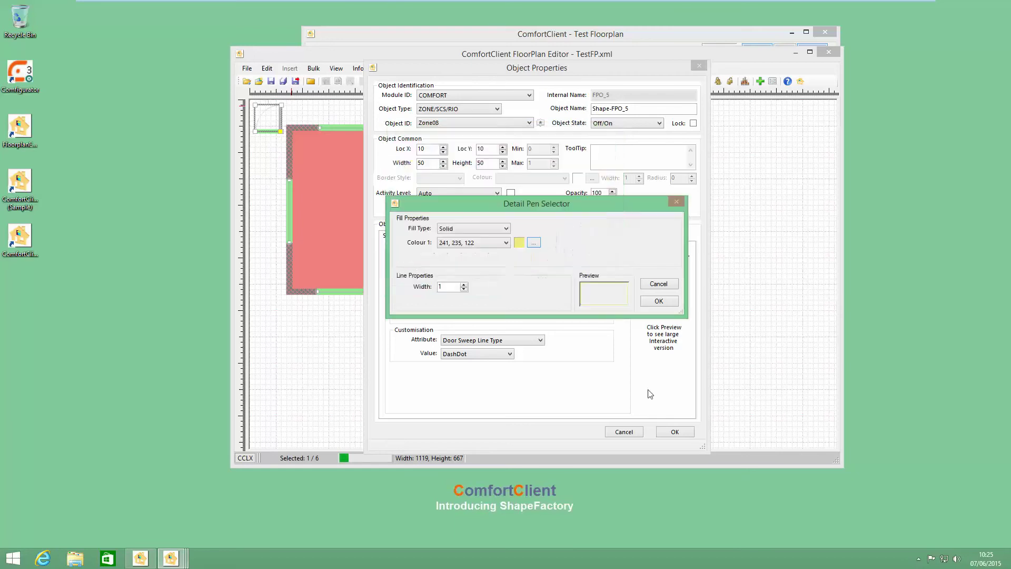
click(659, 300)
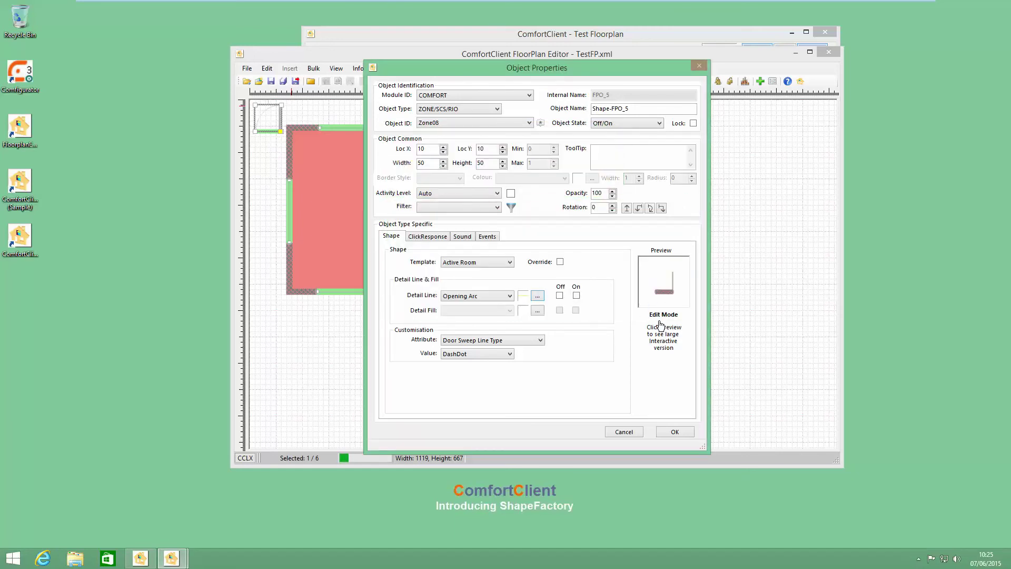
- Inspect the door in the large interactive preview and accept its object properties
click(672, 293)
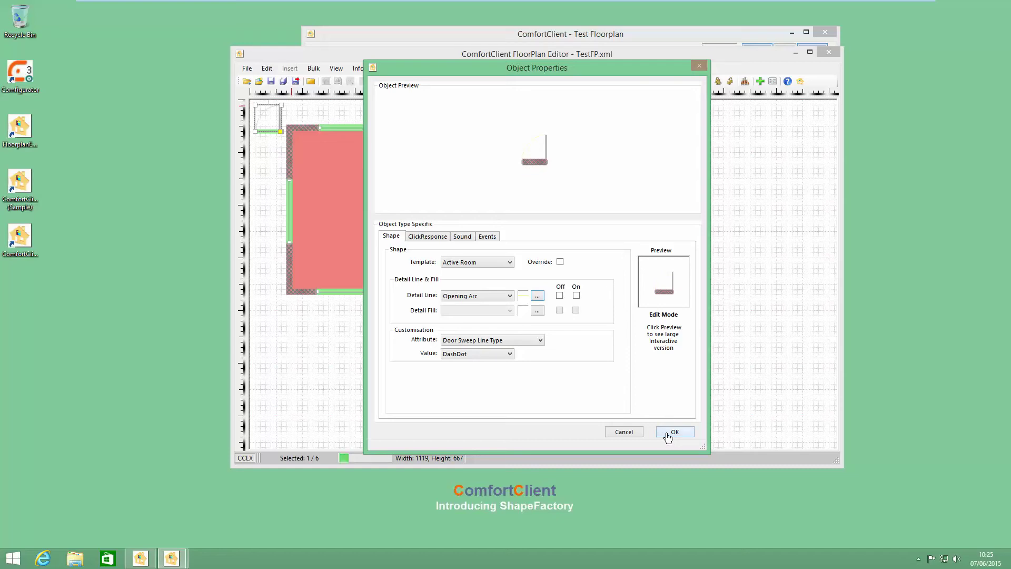
click(560, 296)
click(560, 296)
click(672, 432)
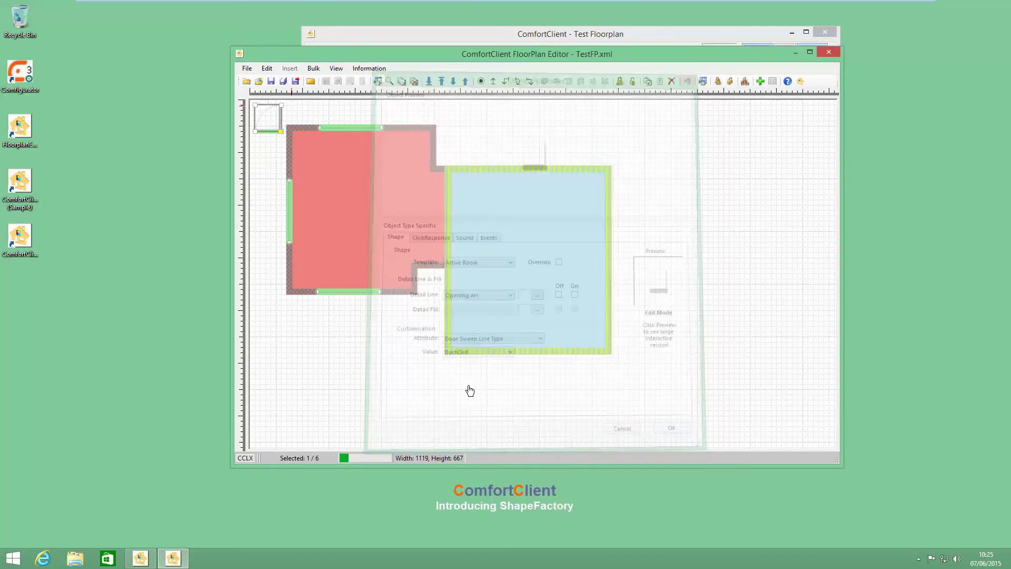
- Move the door above the blue room to about X 441, Y 19 and assign it the Doors & Windows template
drag(315, 128, 505, 126)
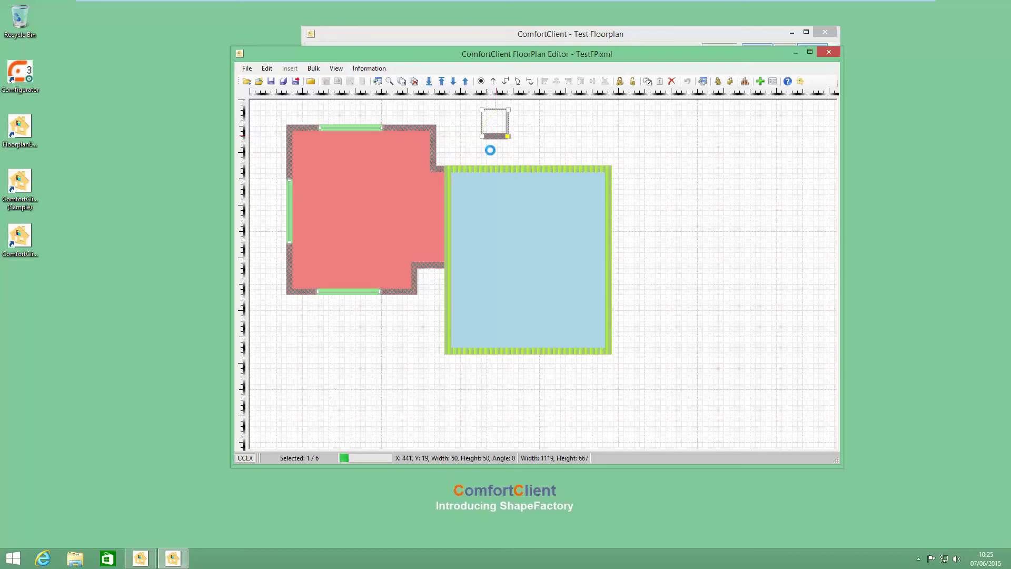
click(474, 262)
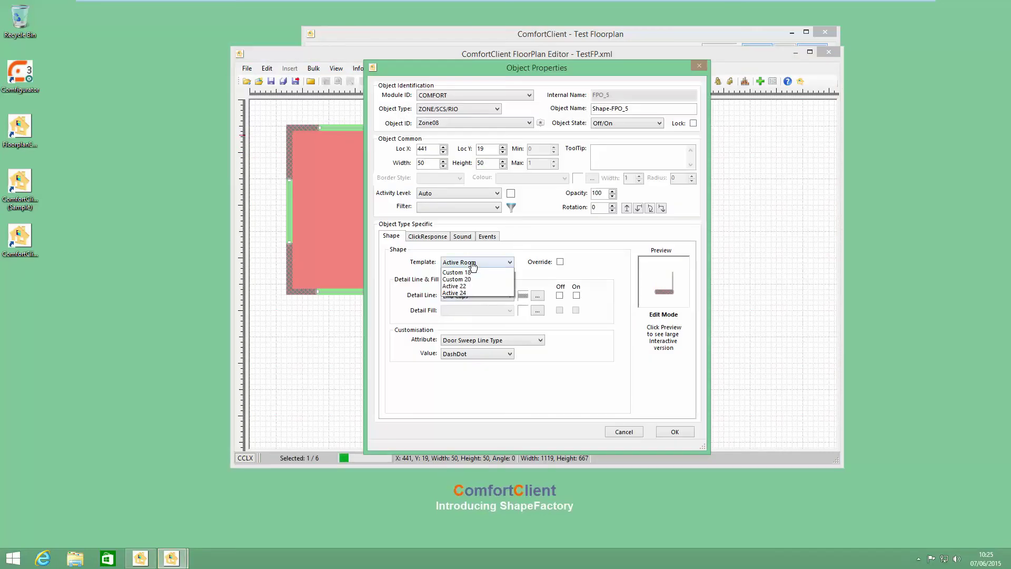
click(466, 285)
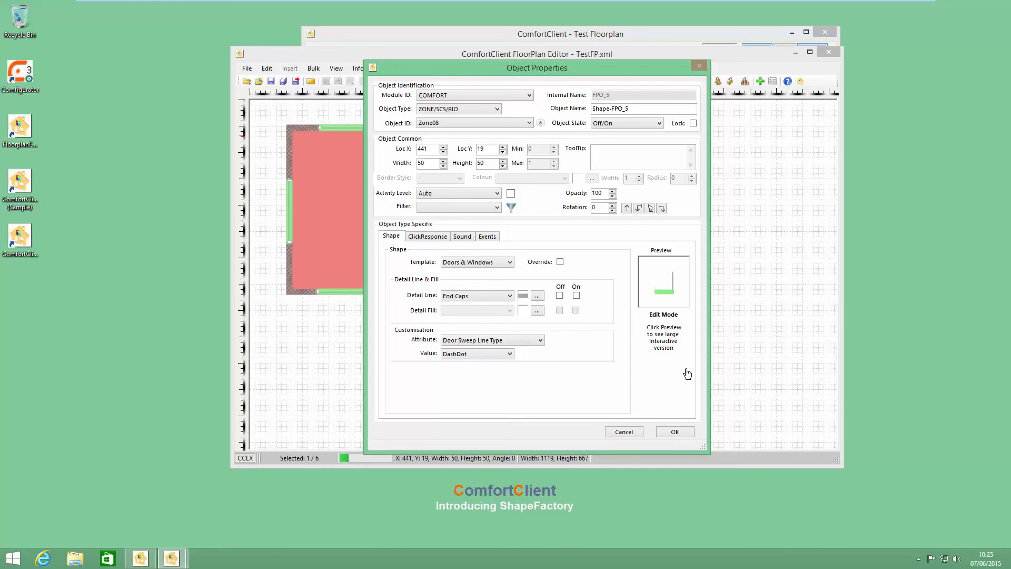
key(Return)
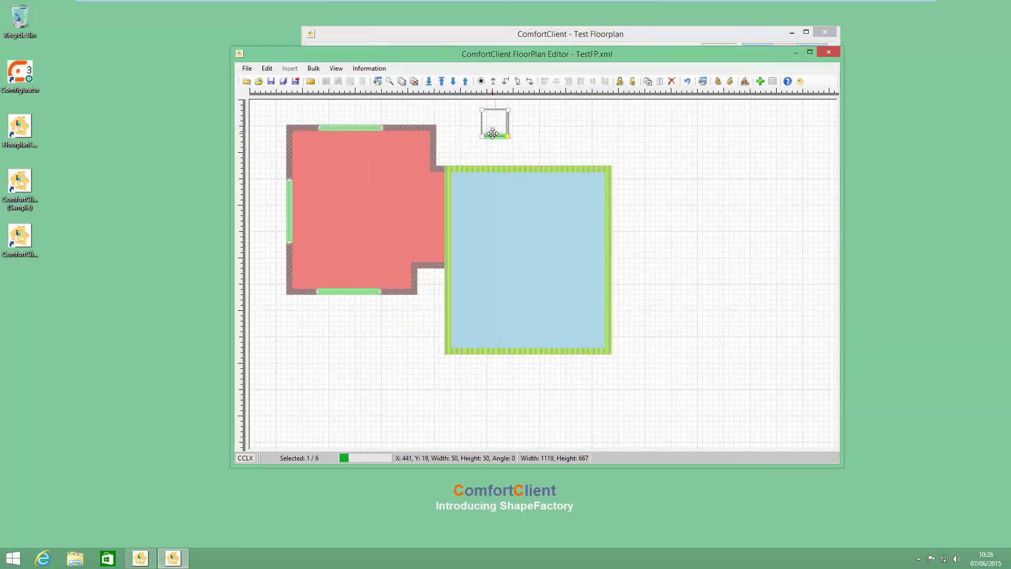
- Place the door in the red room's short wall beside the blue room at about X 316, Y 264, and flip it to hinge on the left
drag(490, 139, 424, 262)
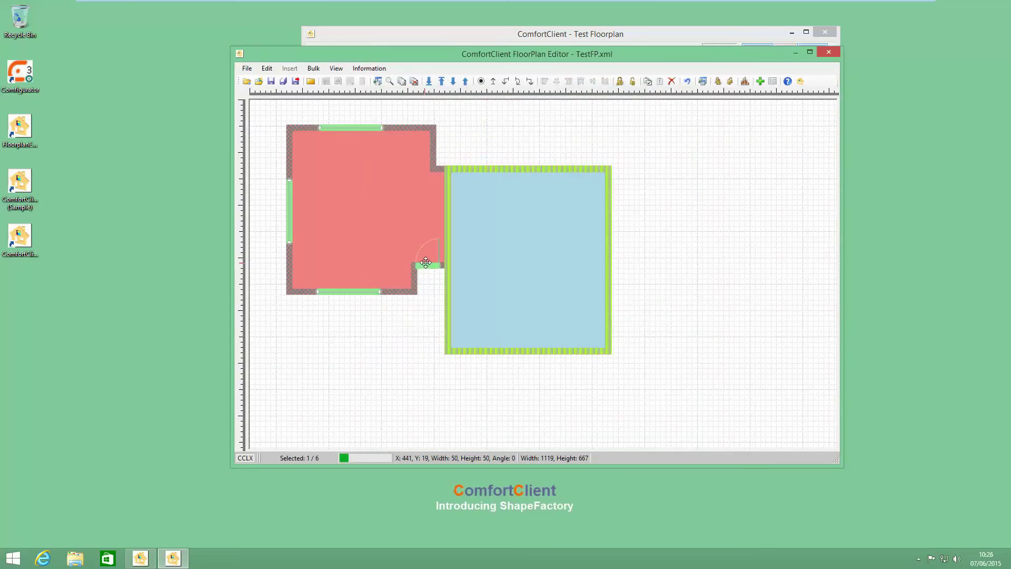
drag(427, 262, 426, 262)
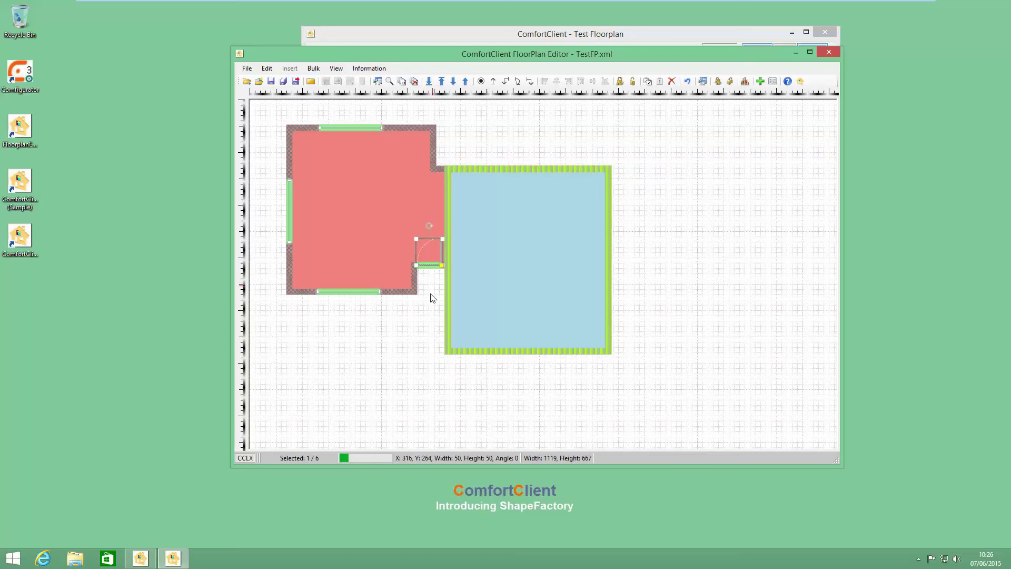
mouse_move(424, 311)
mouse_down()
mouse_move(433, 283)
mouse_move(435, 295)
mouse_up()
click(442, 265)
- Save the floorplan with the new door, view it in ComfortClient, and reopen it in the Floorplan Editor
click(295, 81)
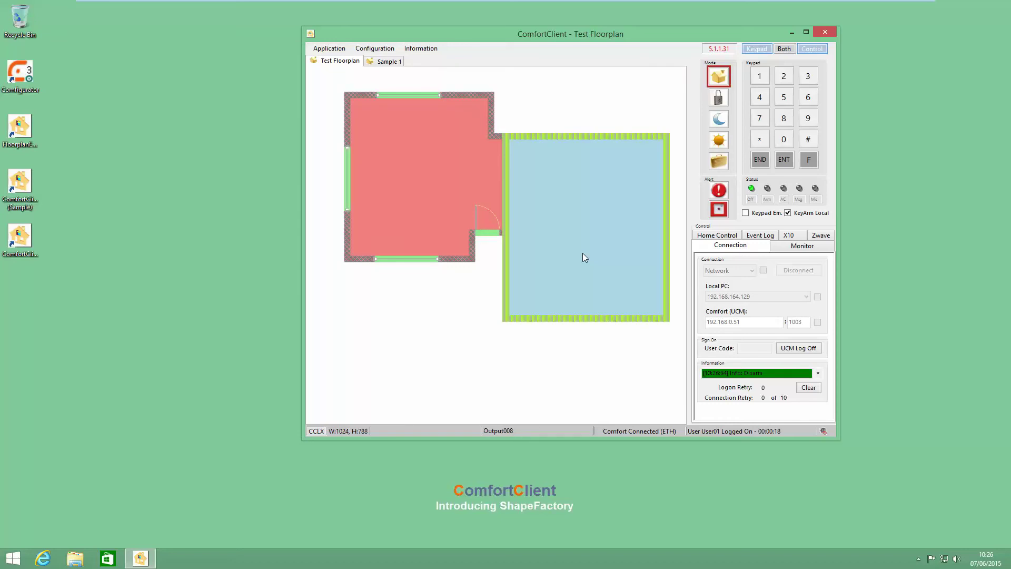
click(374, 48)
click(407, 134)
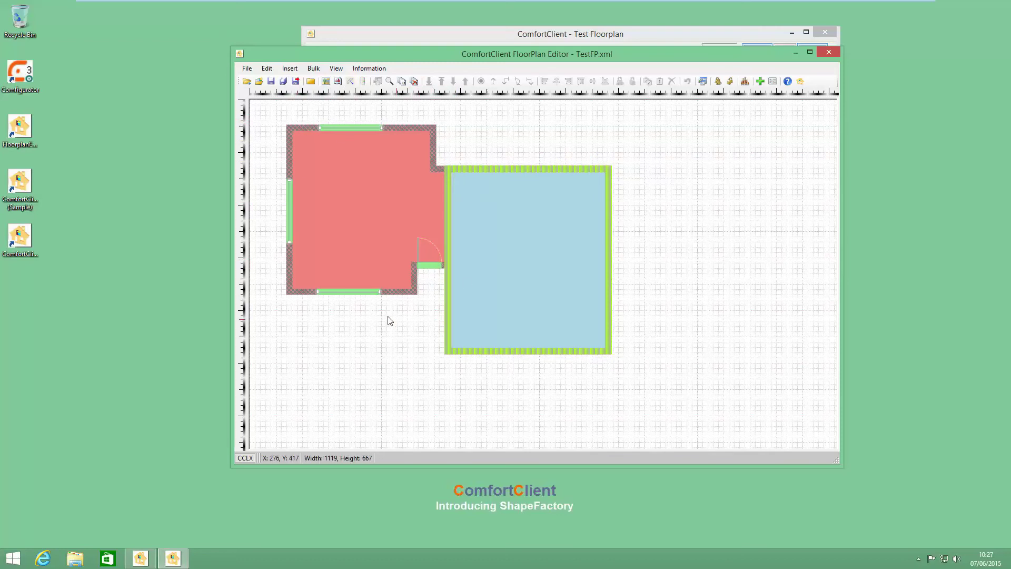
- Insert a Base Unit - Double from ShapeFactory's Kitchen shapes into the floorplan
click(290, 69)
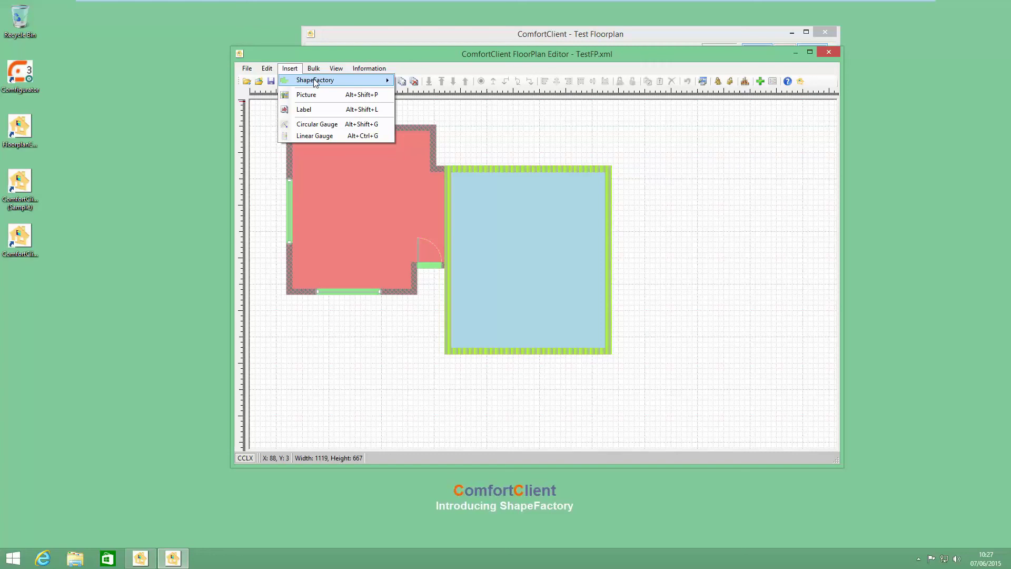
mouse_move(337, 80)
mouse_move(437, 215)
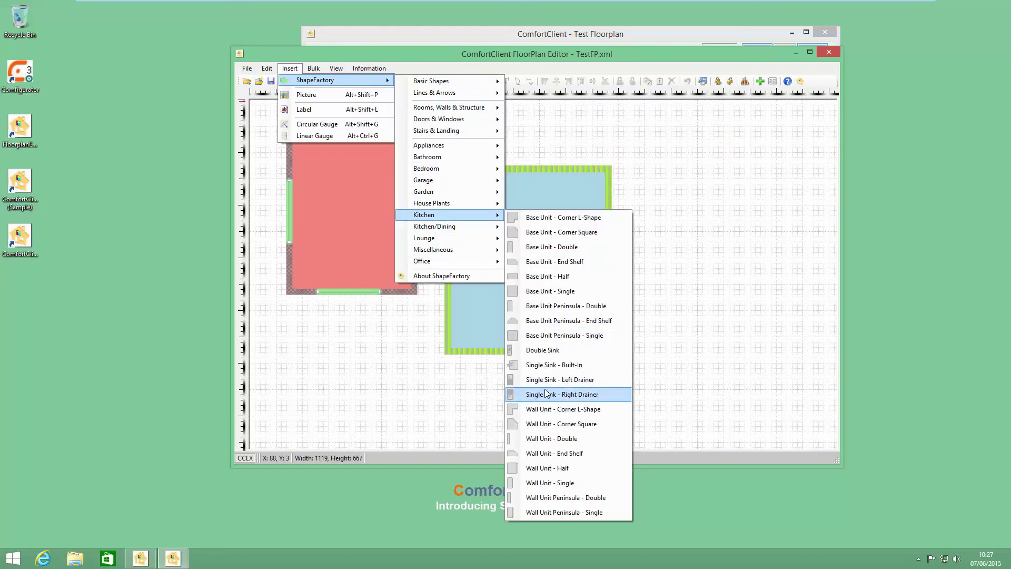
click(551, 247)
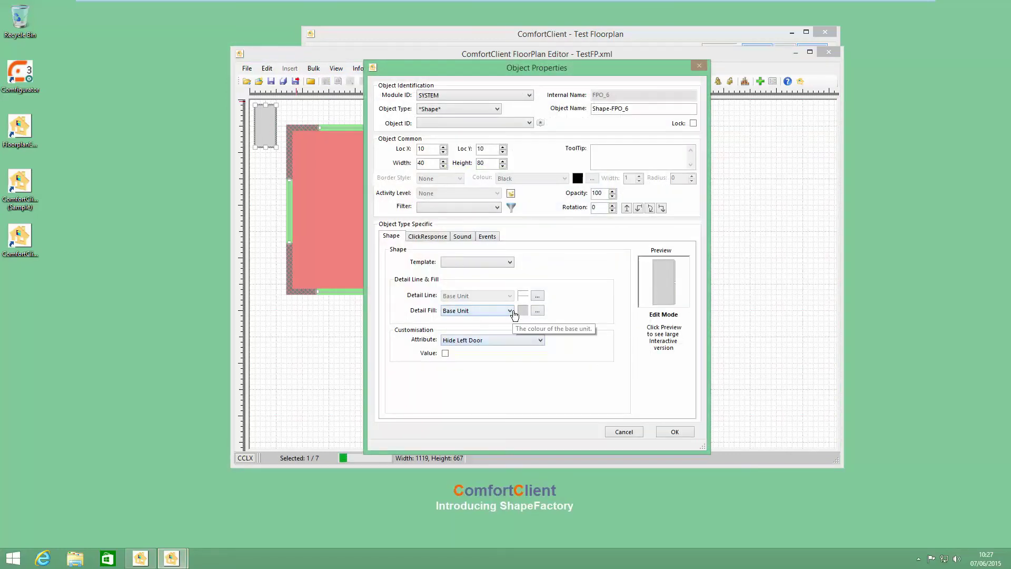
- Set the base unit's detail fill to solid Wheat and accept its object properties
click(509, 316)
click(509, 316)
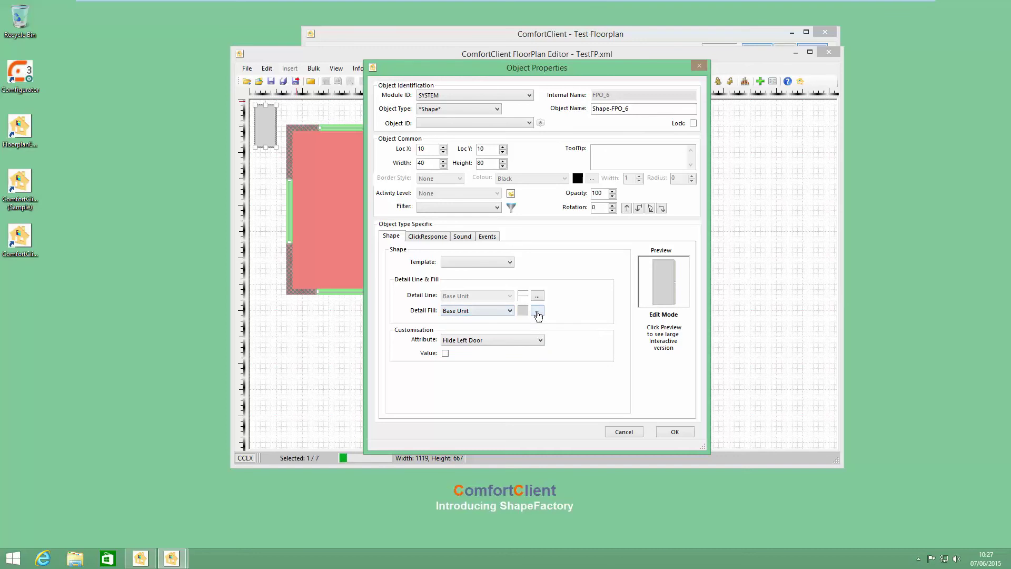
click(538, 310)
click(501, 243)
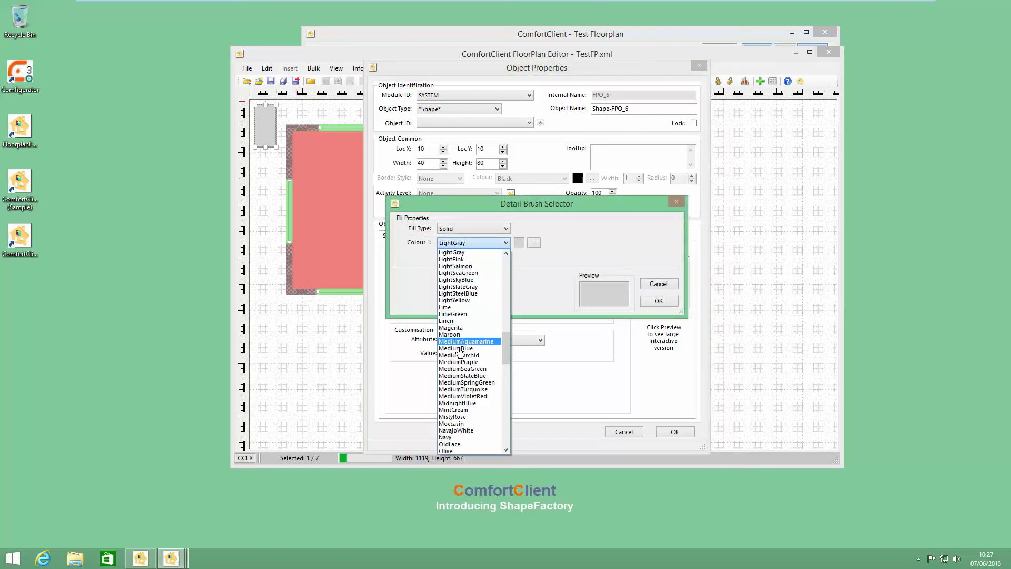
scroll(466, 369, down, 1)
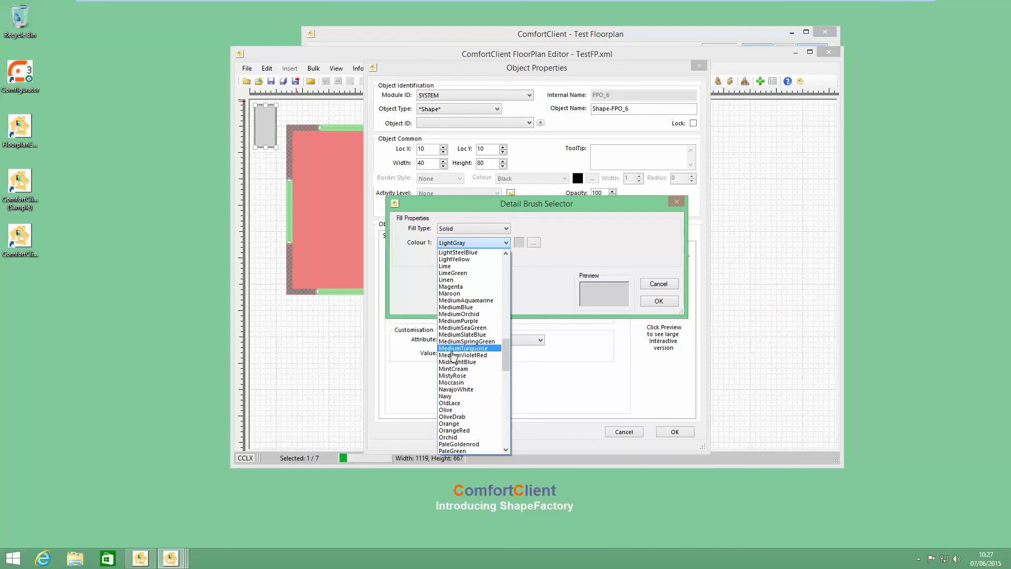
scroll(454, 331, down, 2)
scroll(456, 369, down, 9)
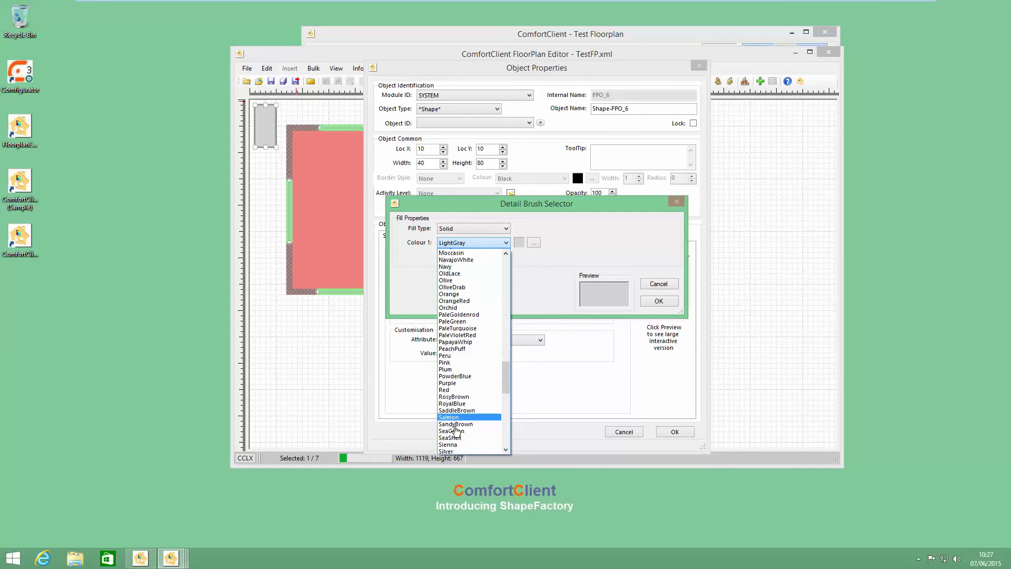
scroll(461, 445, down, 3)
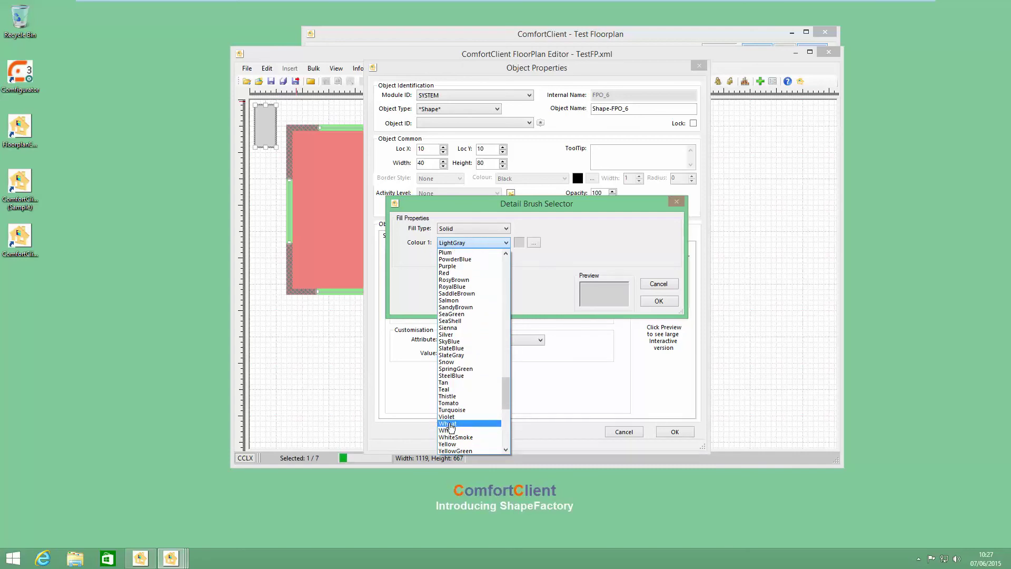
click(448, 424)
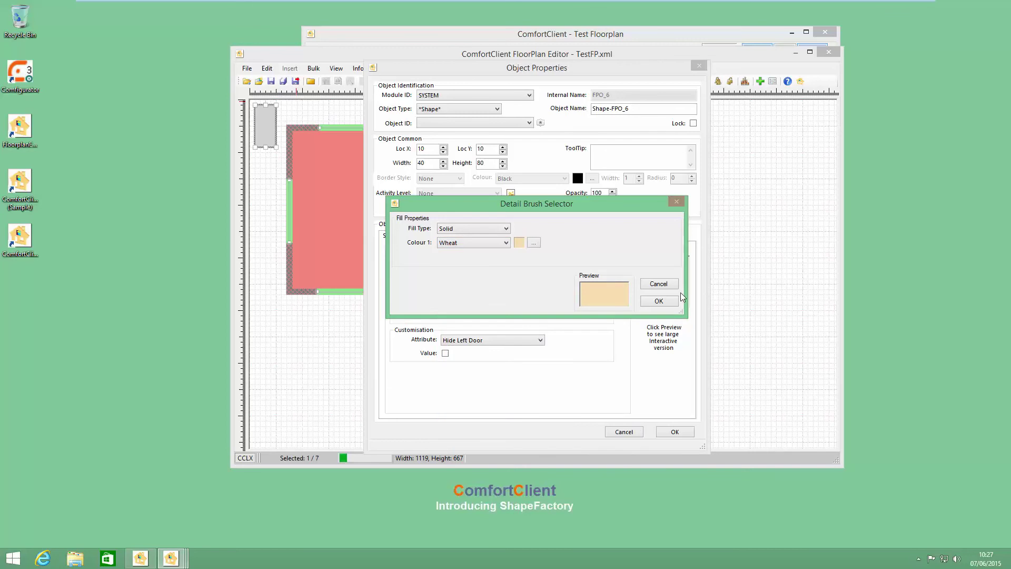
click(658, 301)
click(675, 432)
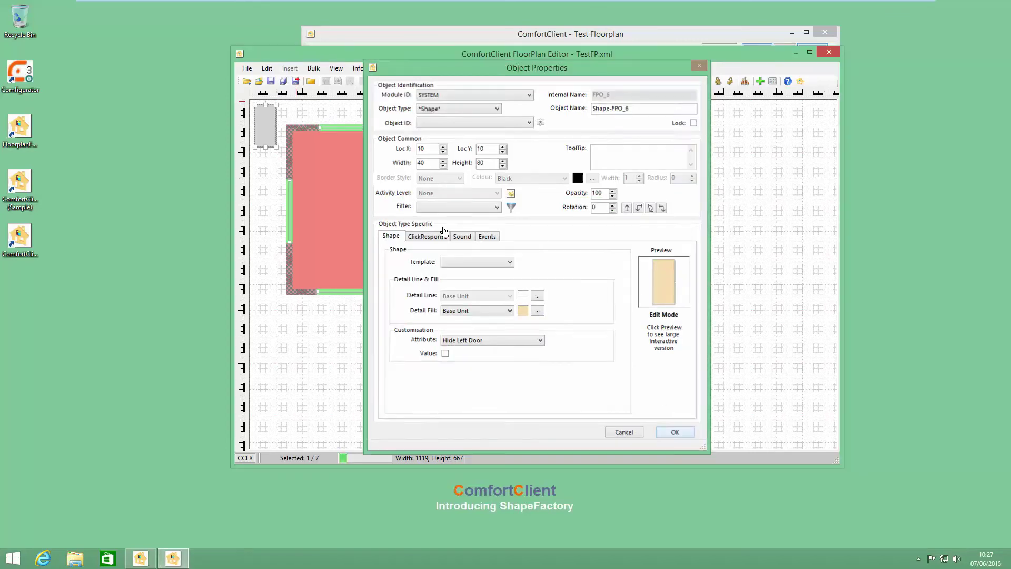
- Rotate the base unit 90 degrees right and place it under the red room's upper window at about X 181, Y 40
drag(316, 148, 340, 176)
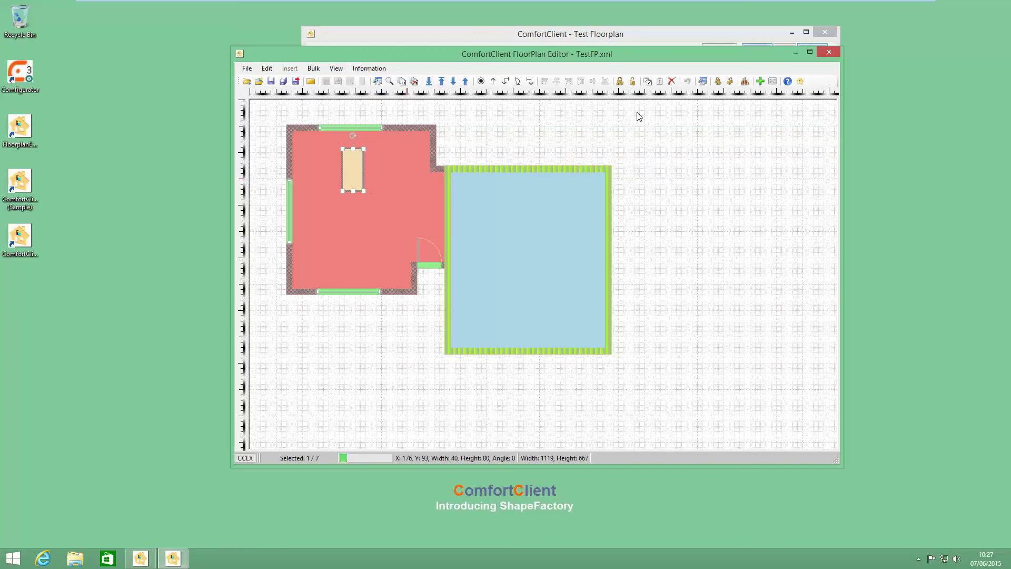
click(529, 82)
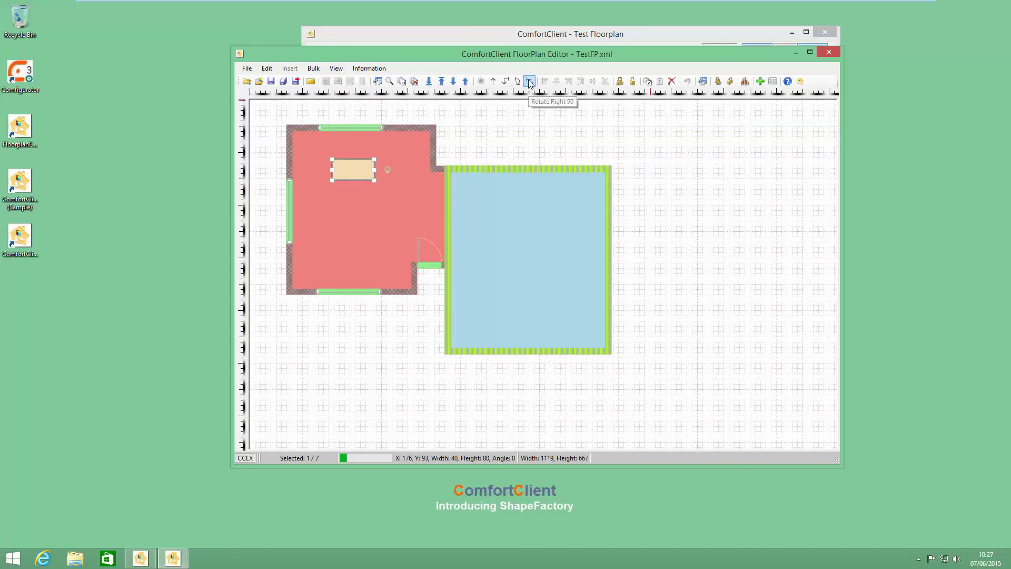
drag(344, 165, 350, 137)
click(376, 183)
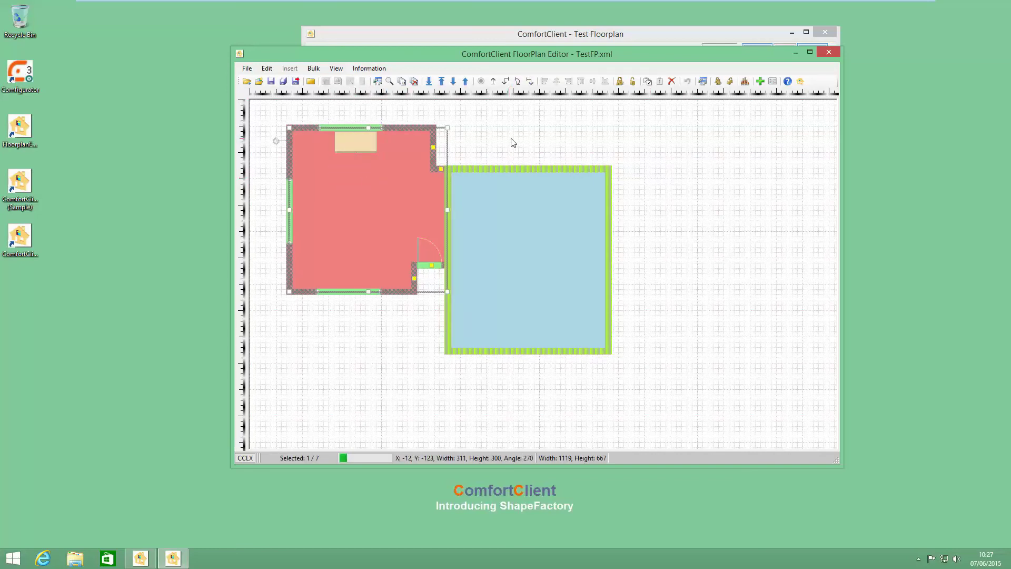
click(494, 143)
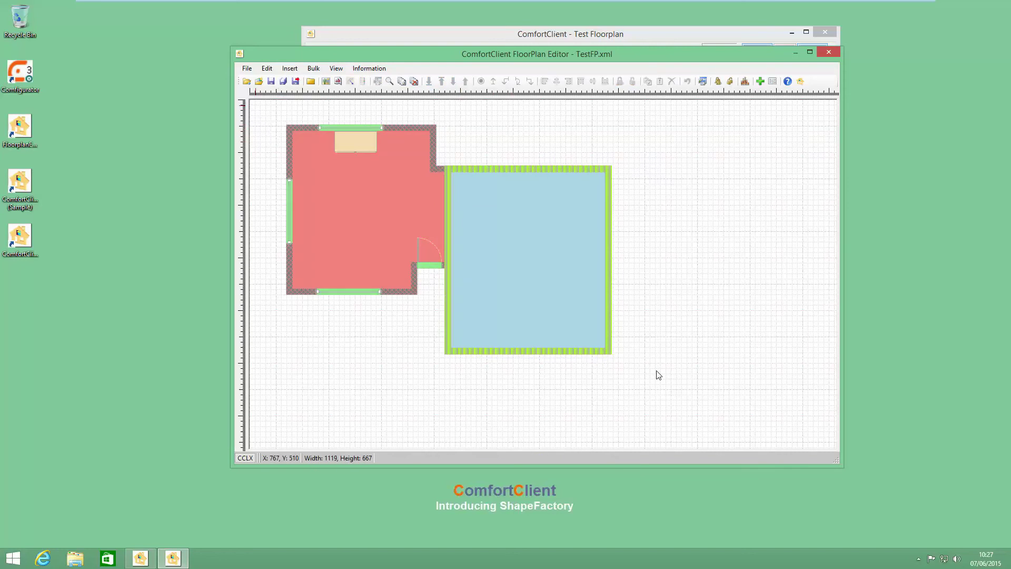
- Lock all objects on the floorplan in bulk, and select the base unit to check its locked frame
key(ctrl+a)
click(718, 82)
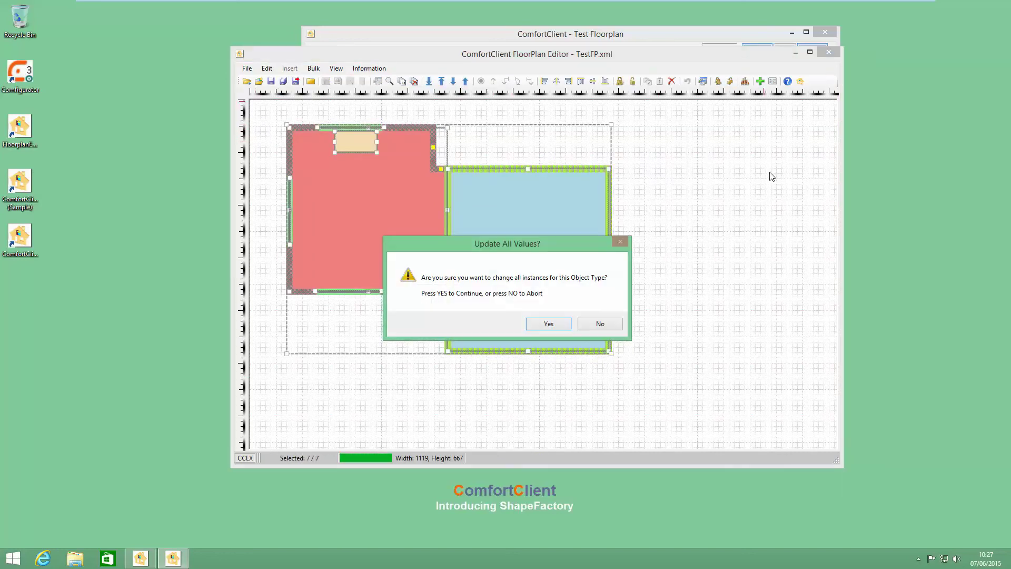
click(548, 324)
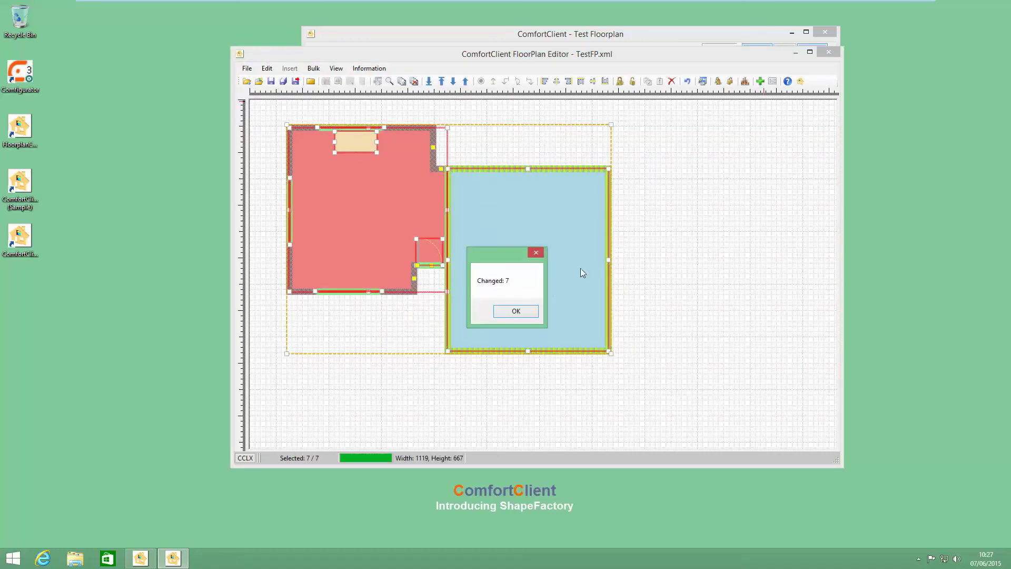
click(516, 311)
click(719, 264)
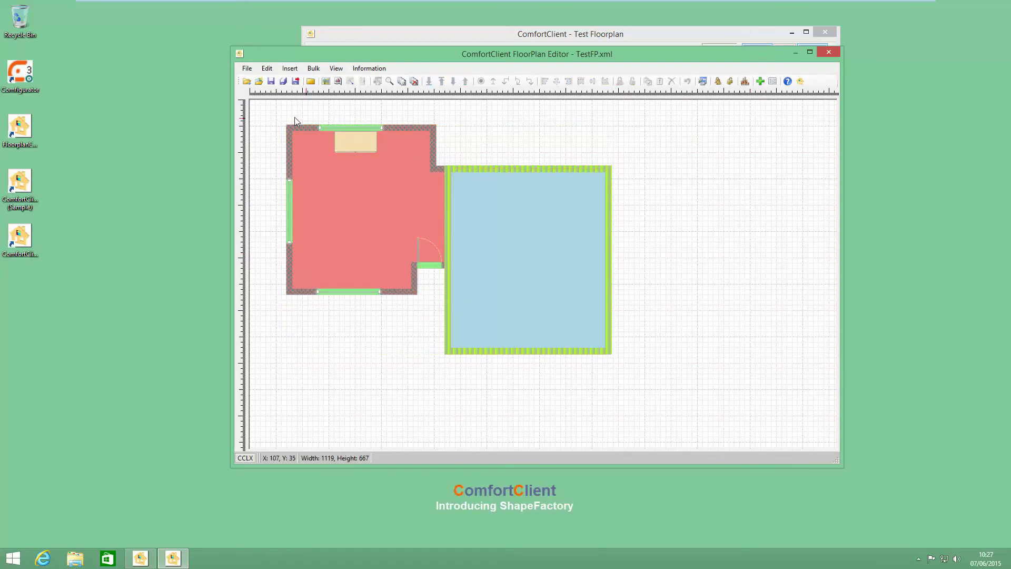
click(346, 146)
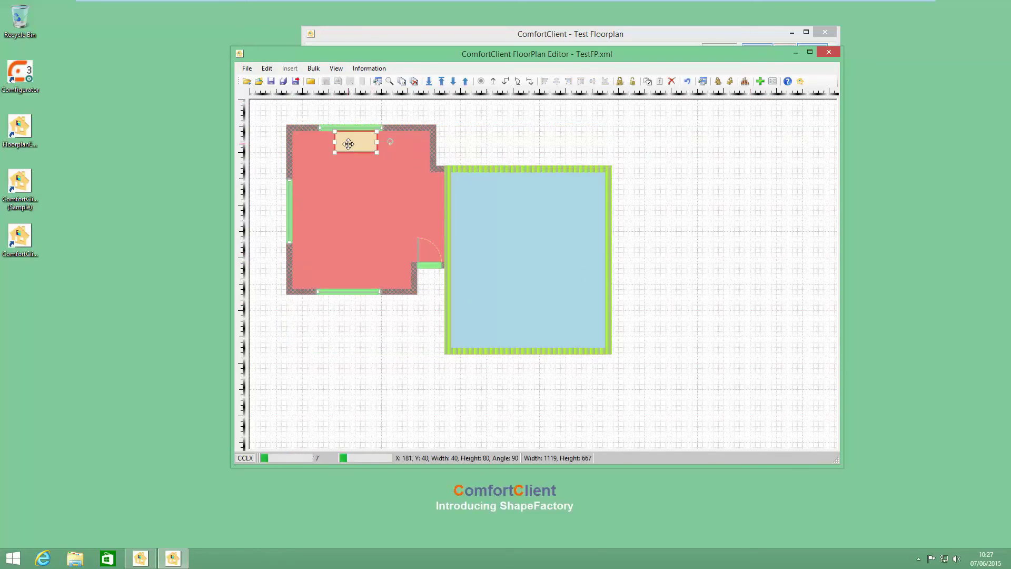
click(457, 130)
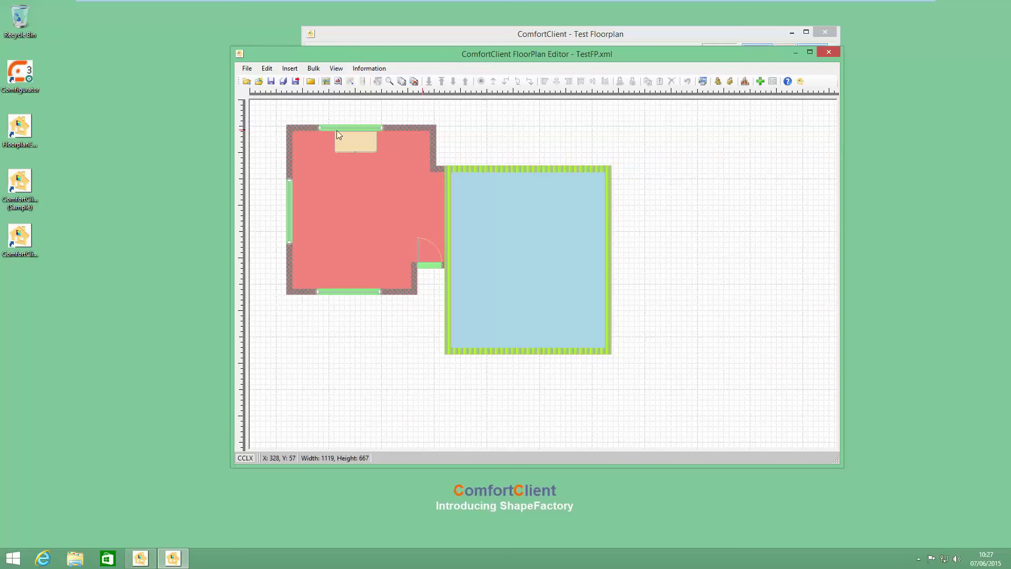
- Insert a Single Sink - Left Drainer from ShapeFactory's Kitchen shapes
click(291, 69)
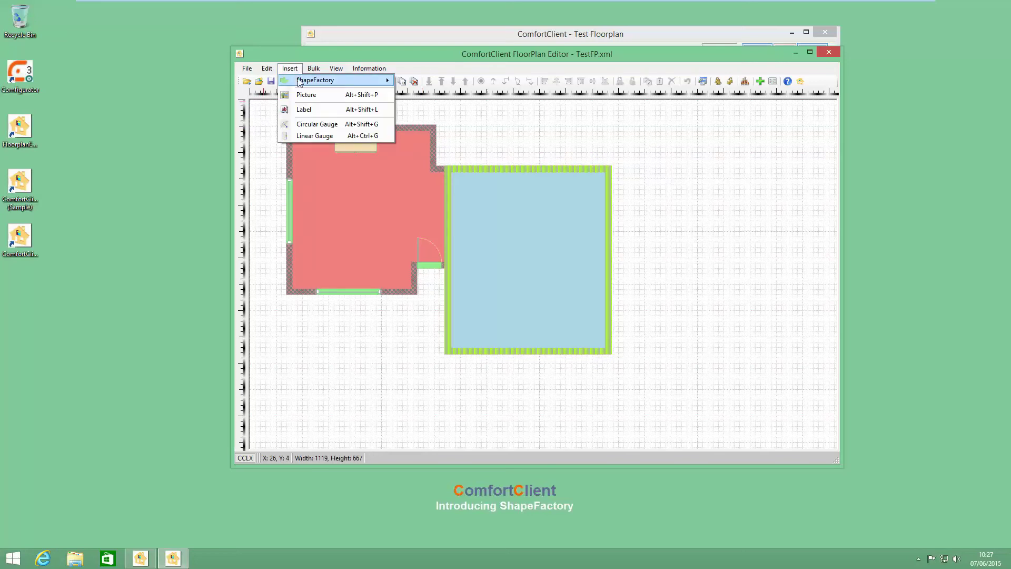
mouse_move(299, 81)
mouse_move(447, 105)
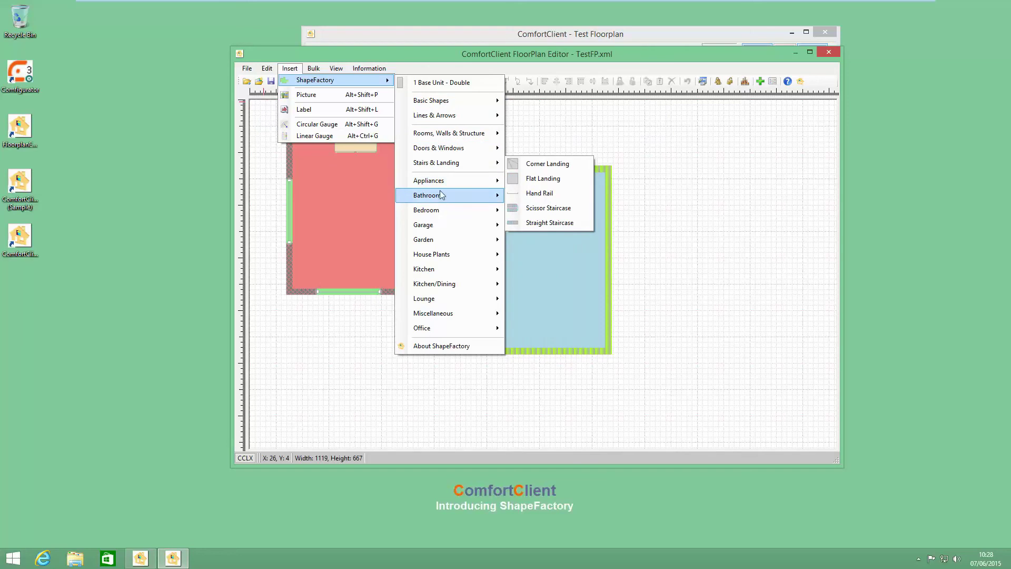
mouse_move(444, 275)
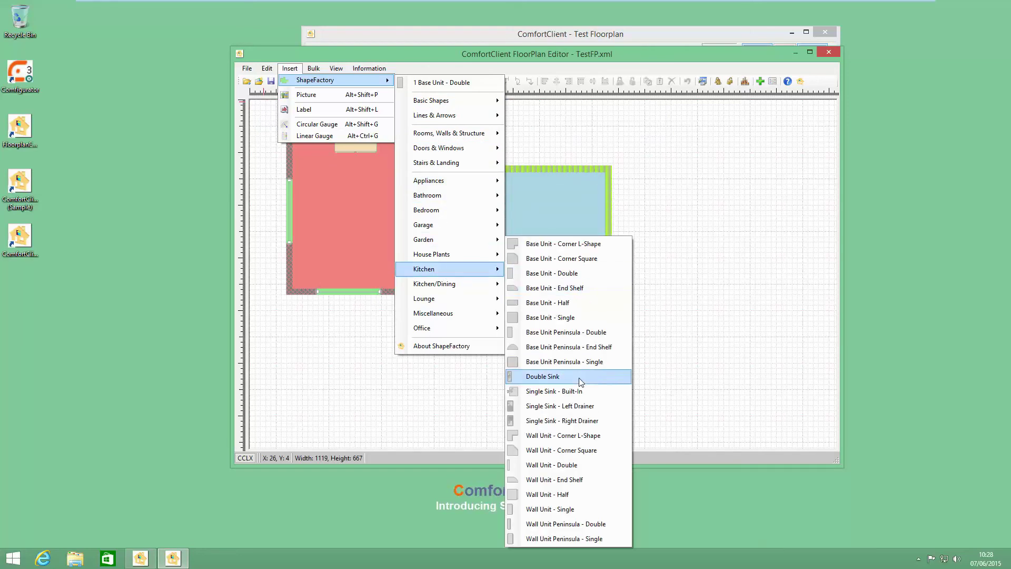
click(563, 408)
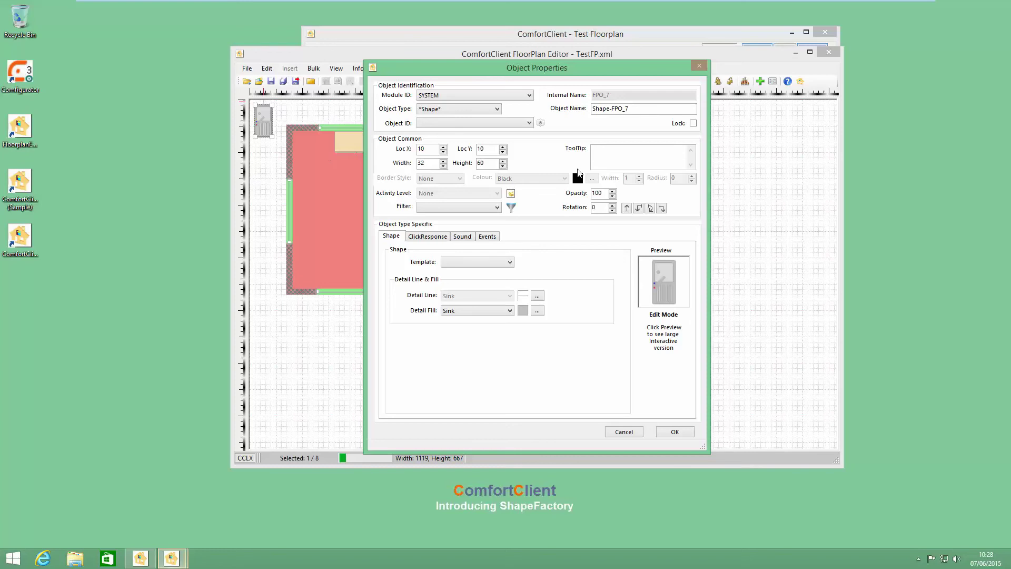
- Set the sink's rotation to 90 and place it on the base unit at about X 187, Y 50
click(650, 208)
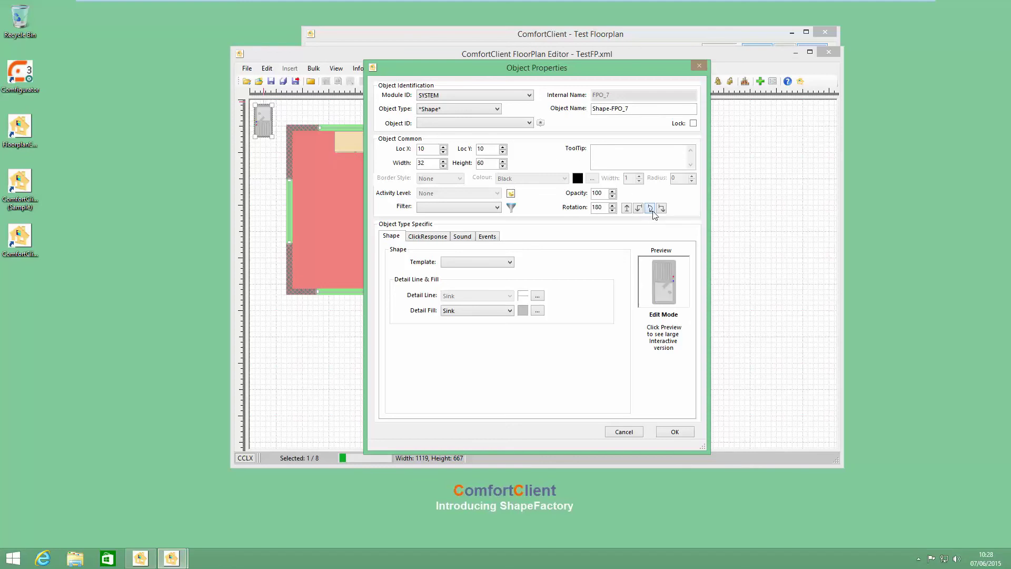
click(639, 208)
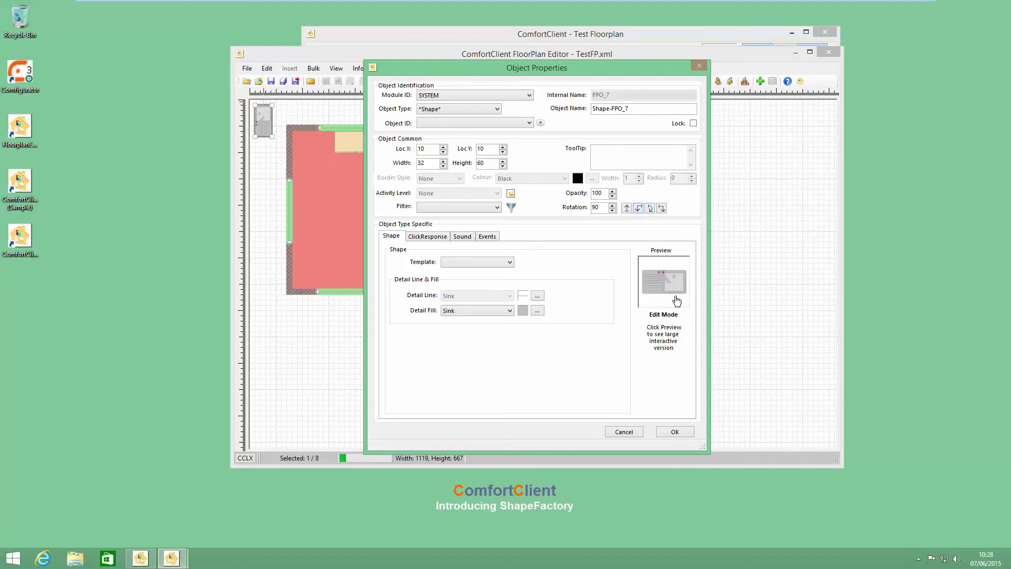
click(675, 432)
drag(268, 120, 357, 141)
click(441, 188)
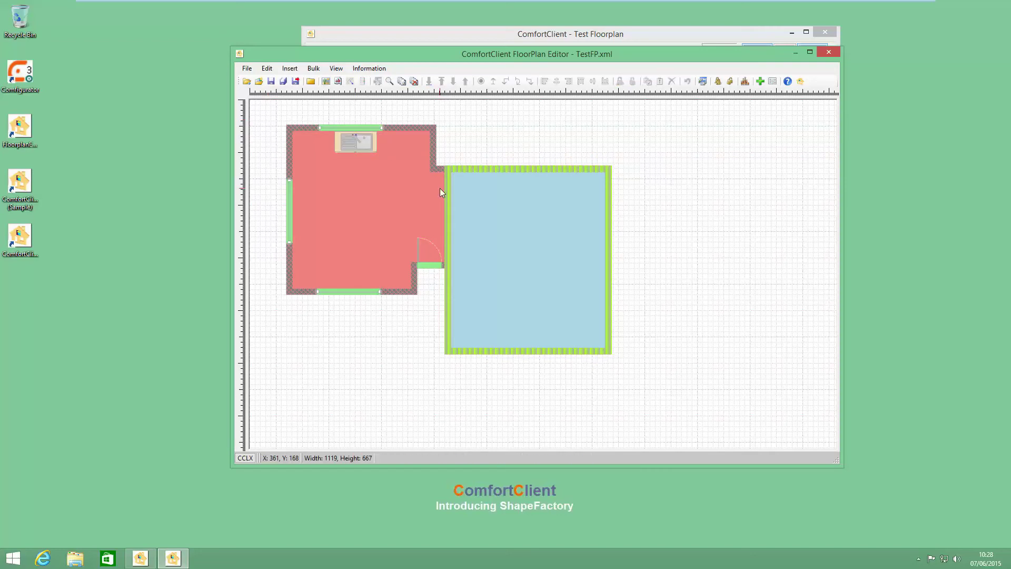
- Change the sink's Bowl detail fill to light cyan (RGB 128, 255, 255) and accept its object properties
click(362, 140)
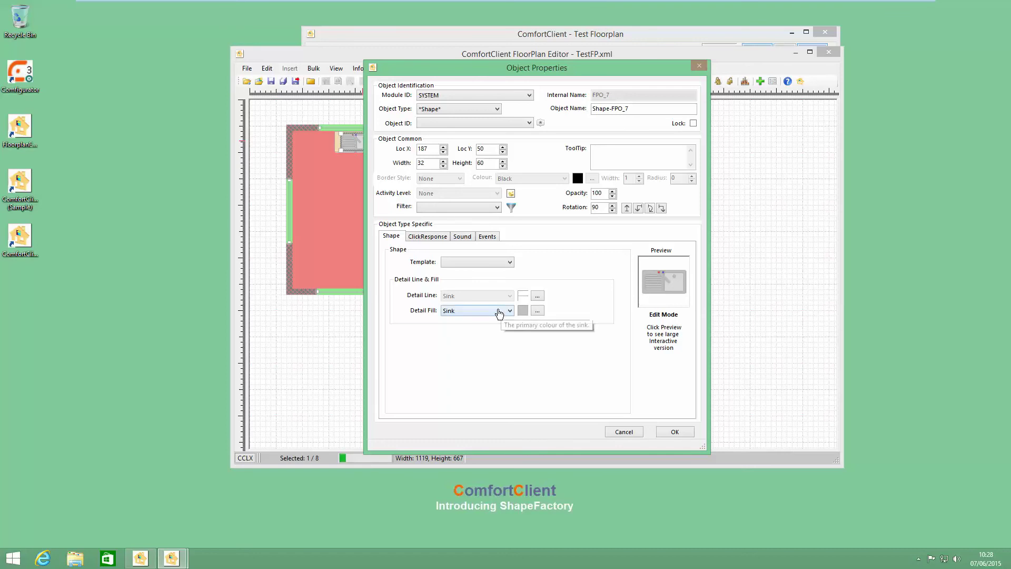
click(495, 311)
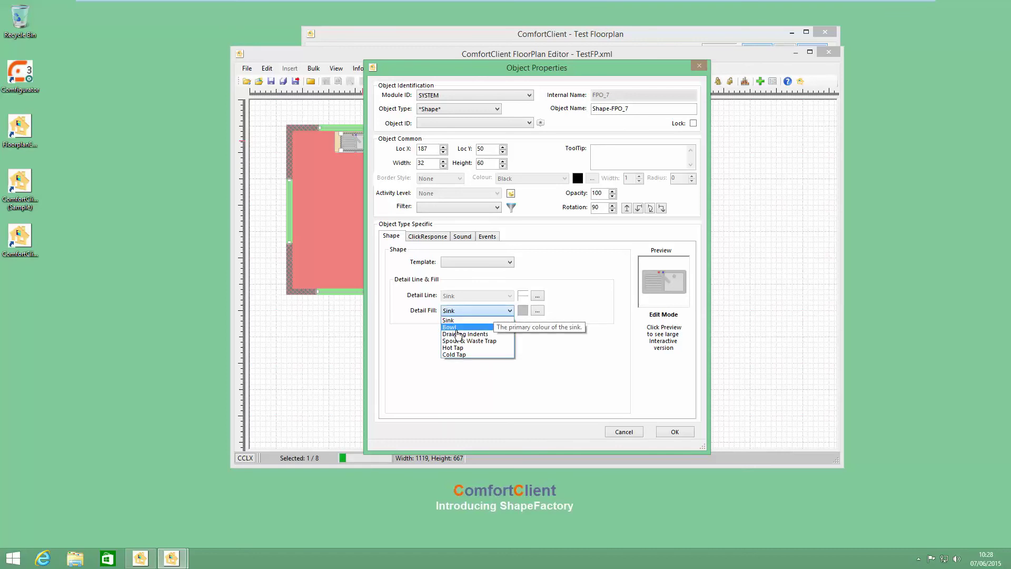
click(455, 328)
click(538, 310)
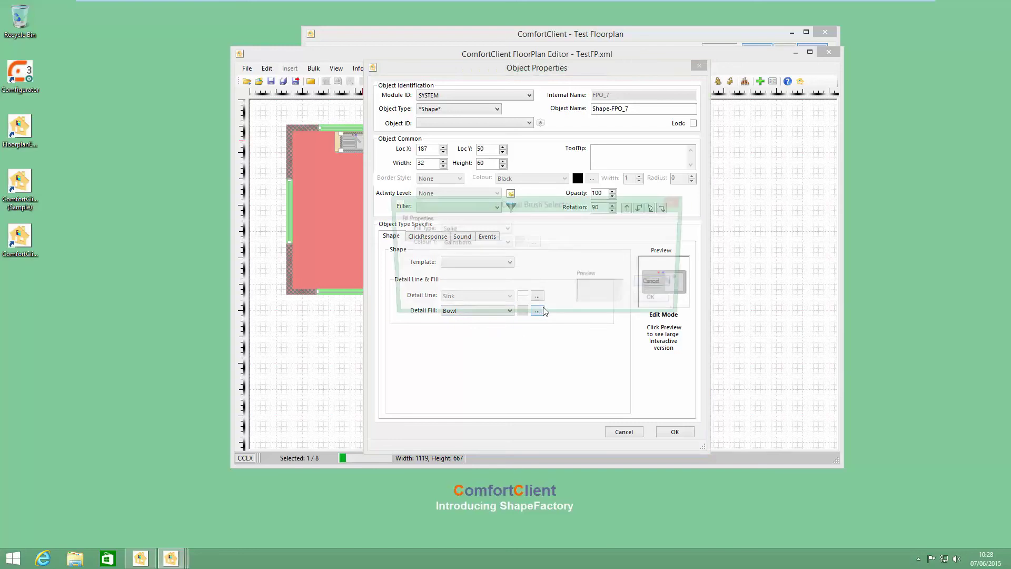
click(533, 242)
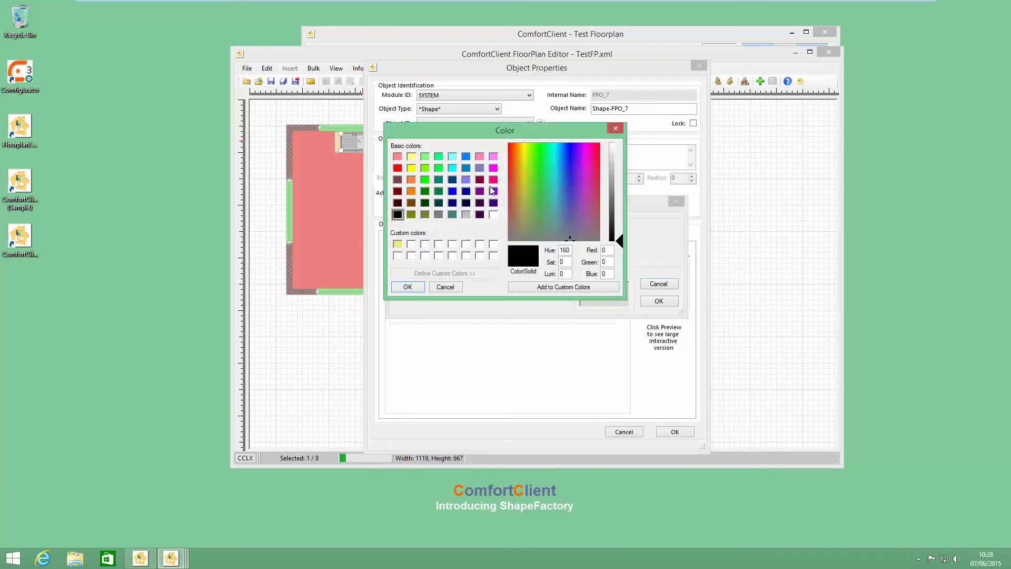
click(453, 170)
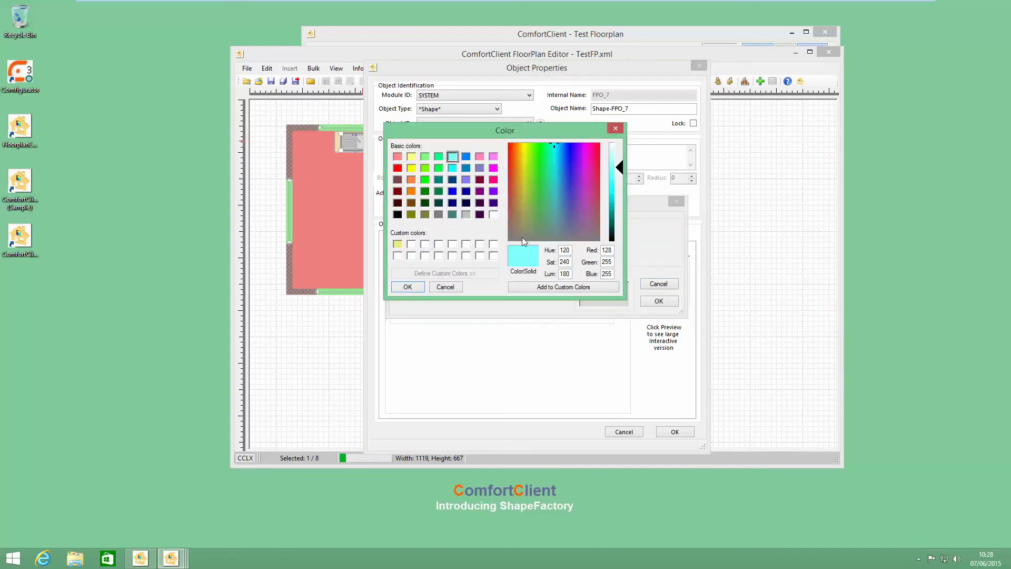
click(407, 288)
click(659, 301)
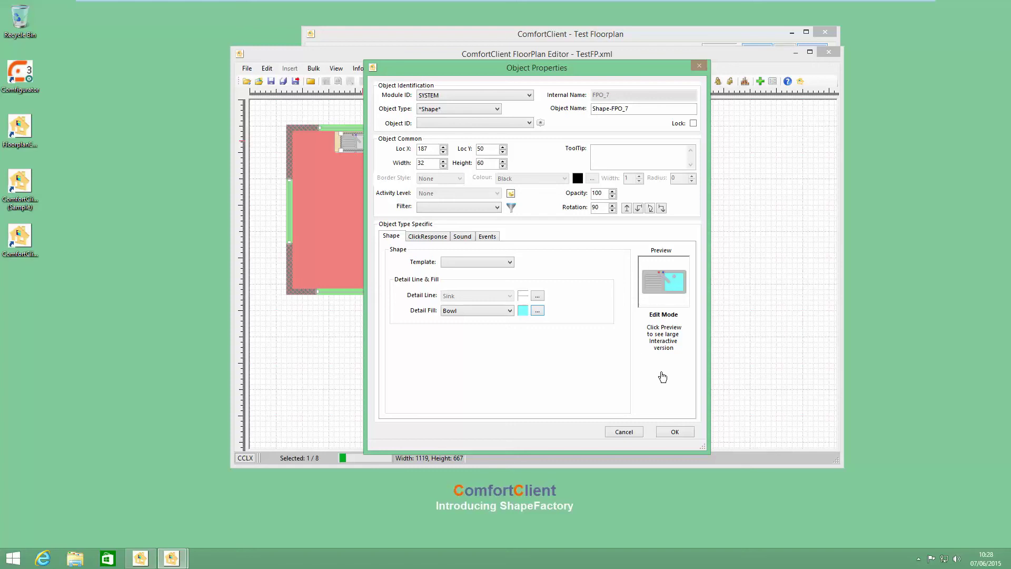
click(675, 434)
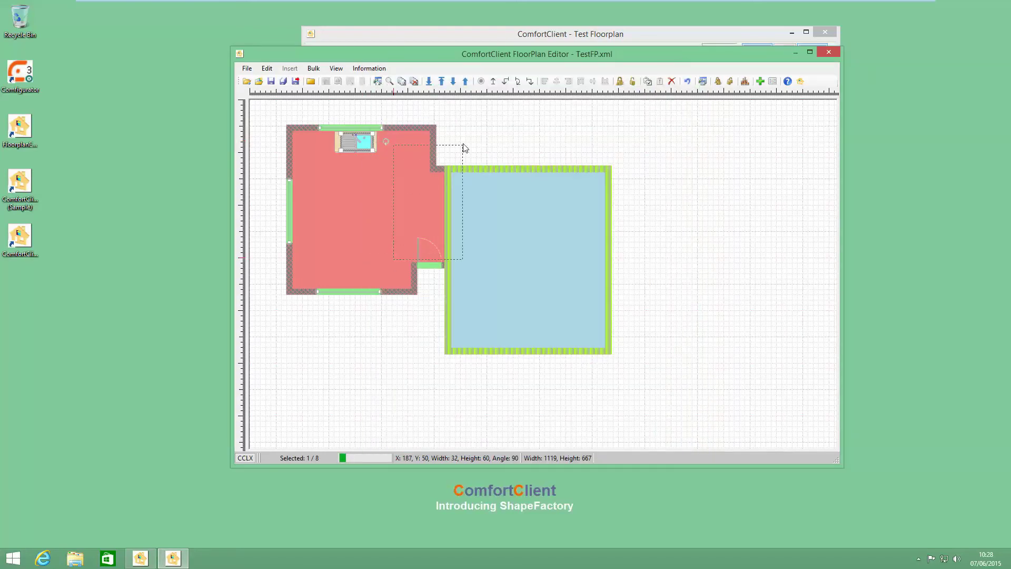
- Link the sink to module COMFORT with object type ZONE/SCS/RIO and object ID Zone08
click(358, 138)
click(463, 100)
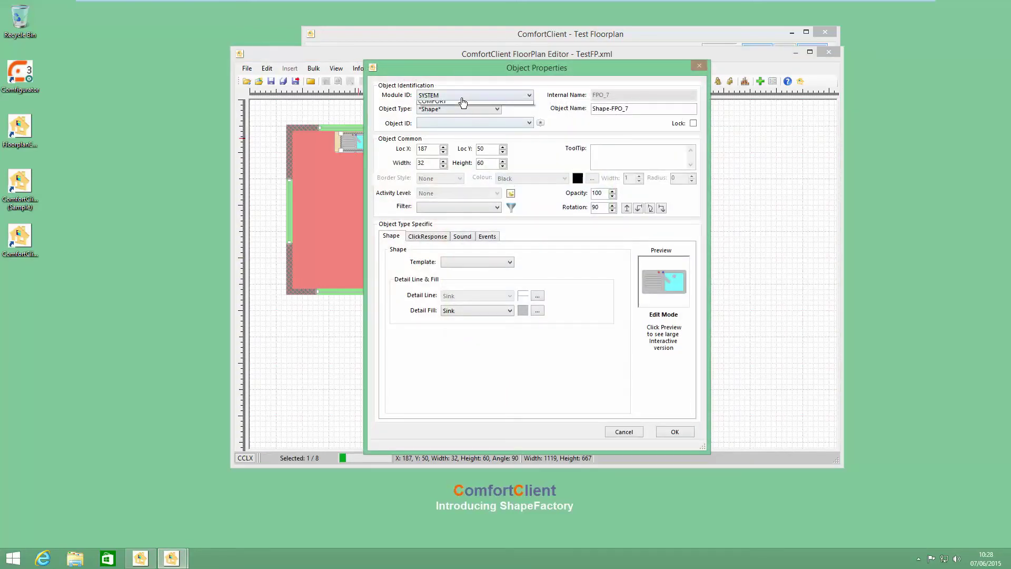
click(458, 102)
click(474, 109)
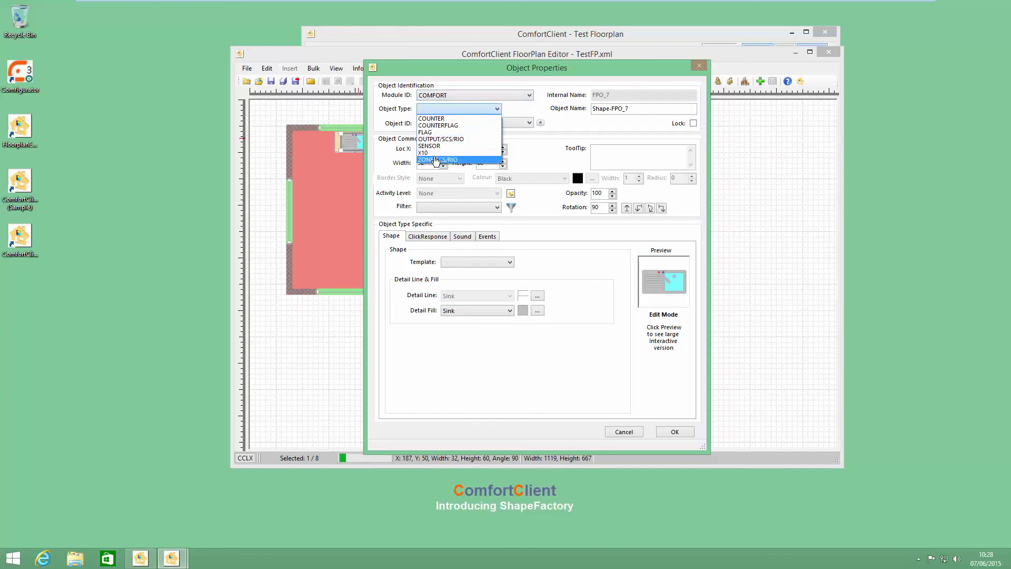
click(435, 160)
click(430, 124)
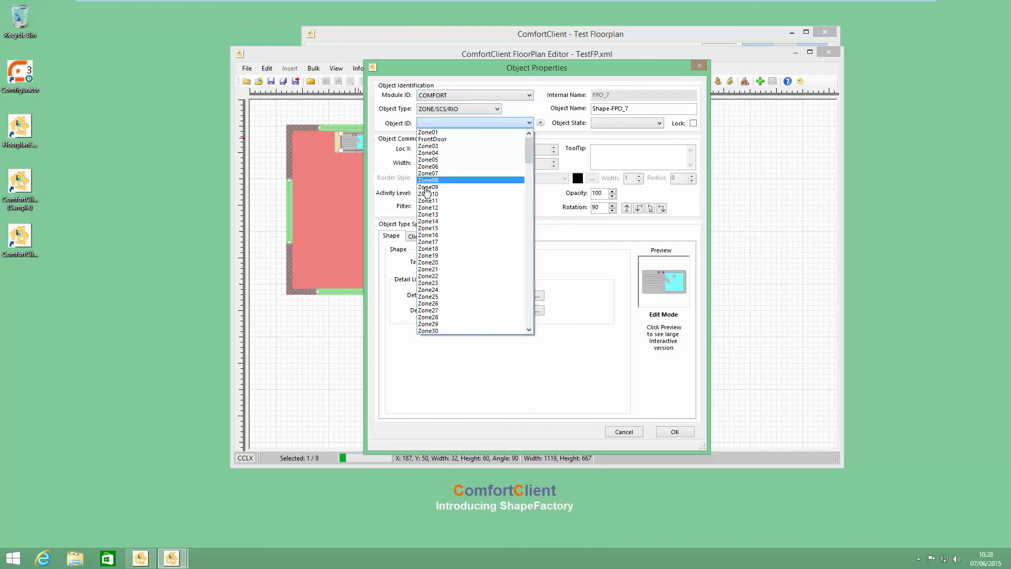
click(428, 180)
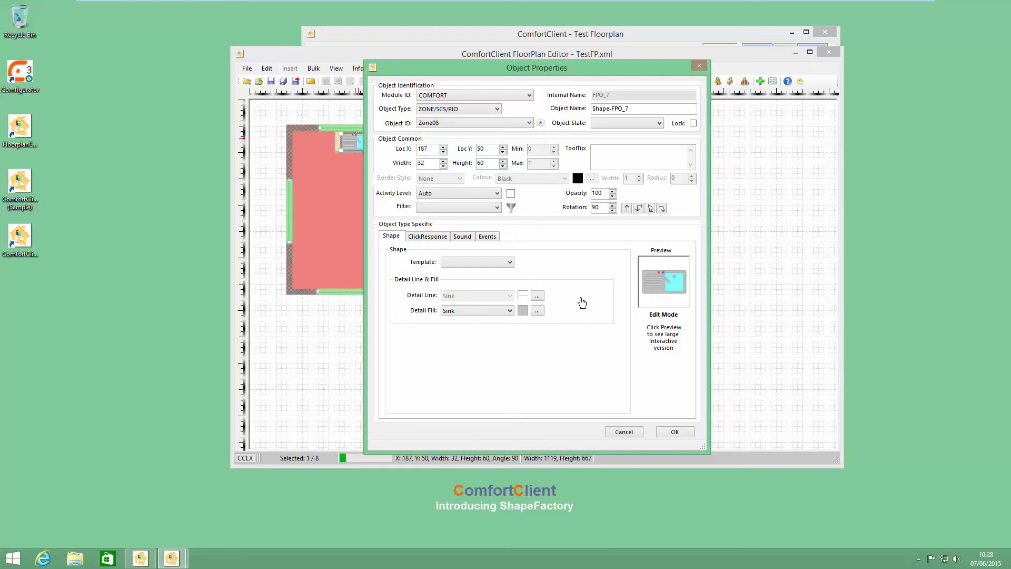
- Set the sink's object state to Off/On, enable its Bowl detail fill for both Off and On, and accept the properties
click(489, 311)
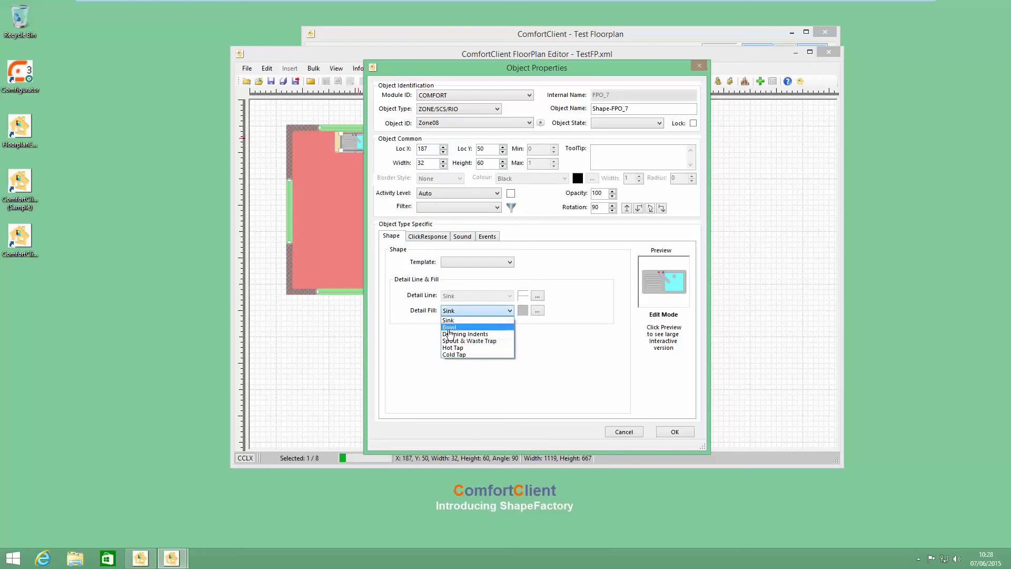
click(448, 327)
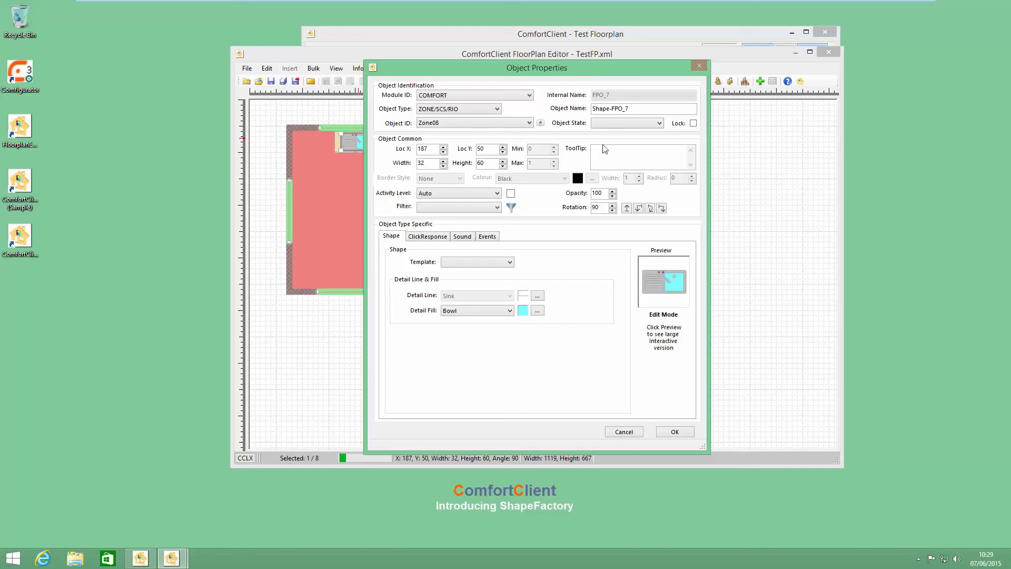
click(607, 124)
click(605, 155)
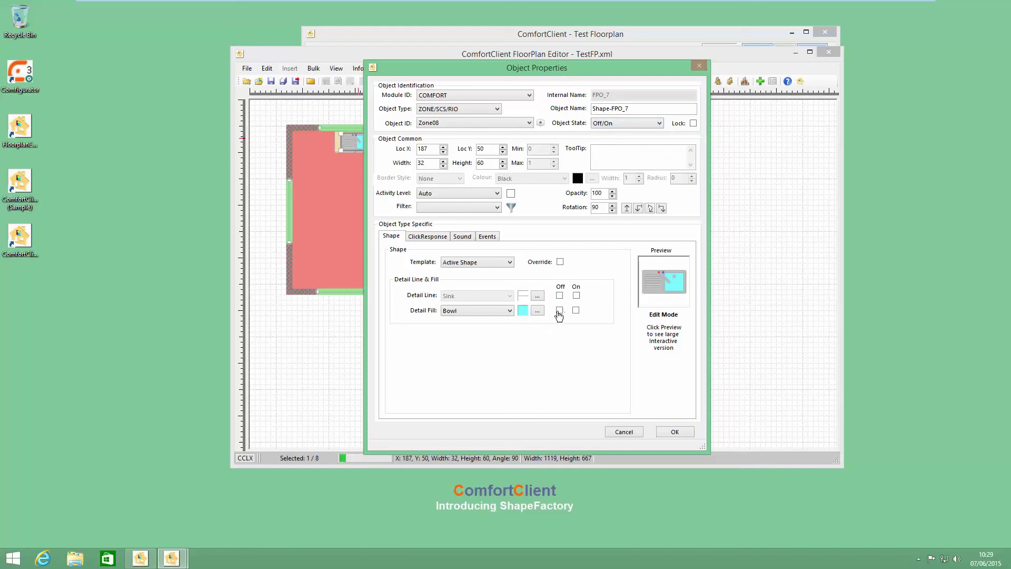
click(559, 310)
click(575, 310)
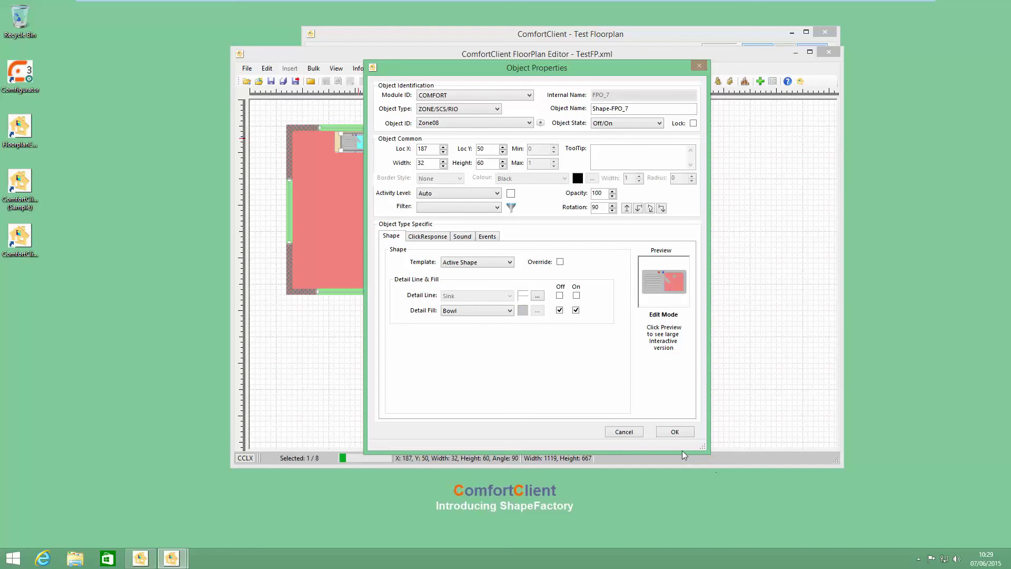
click(674, 432)
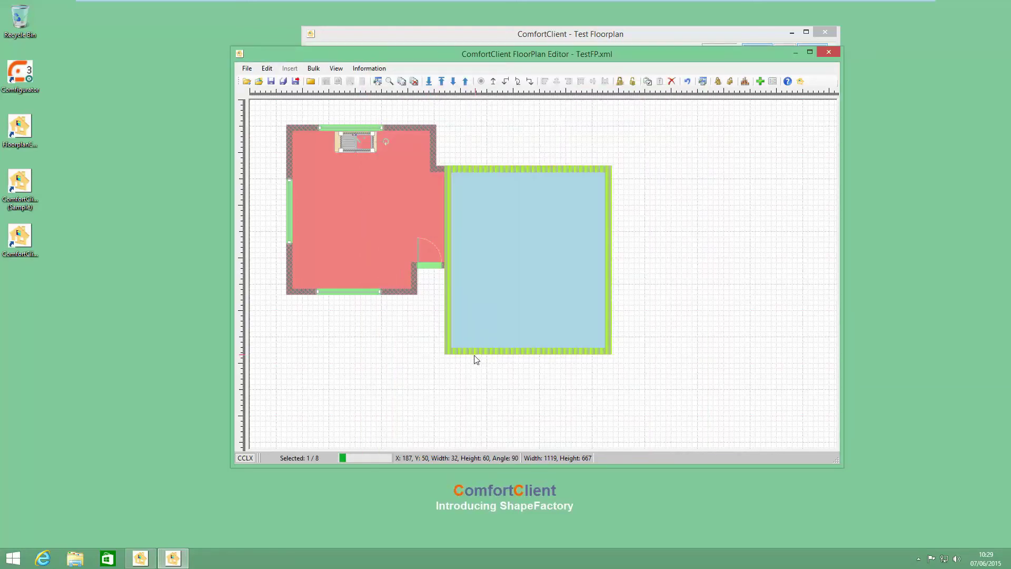
- Save the floorplan, and close and reopen the Floorplan Editor to view the result in the client
click(295, 81)
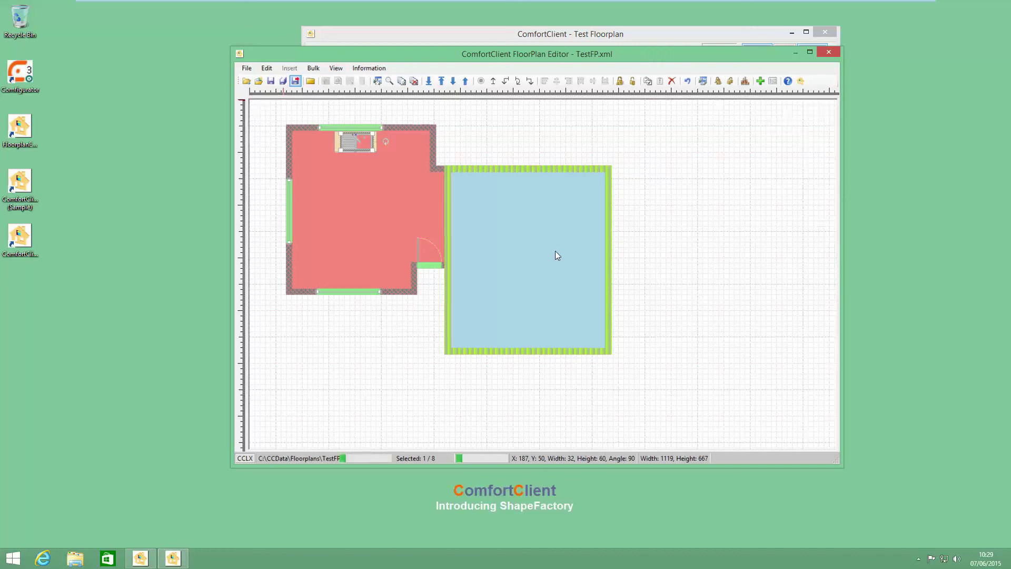
key(alt+F4)
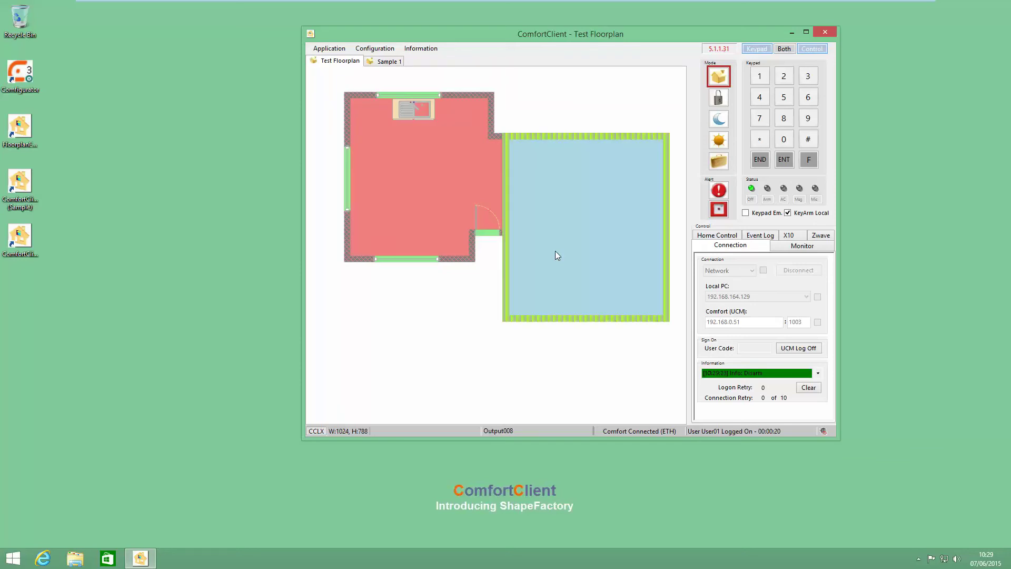
click(374, 47)
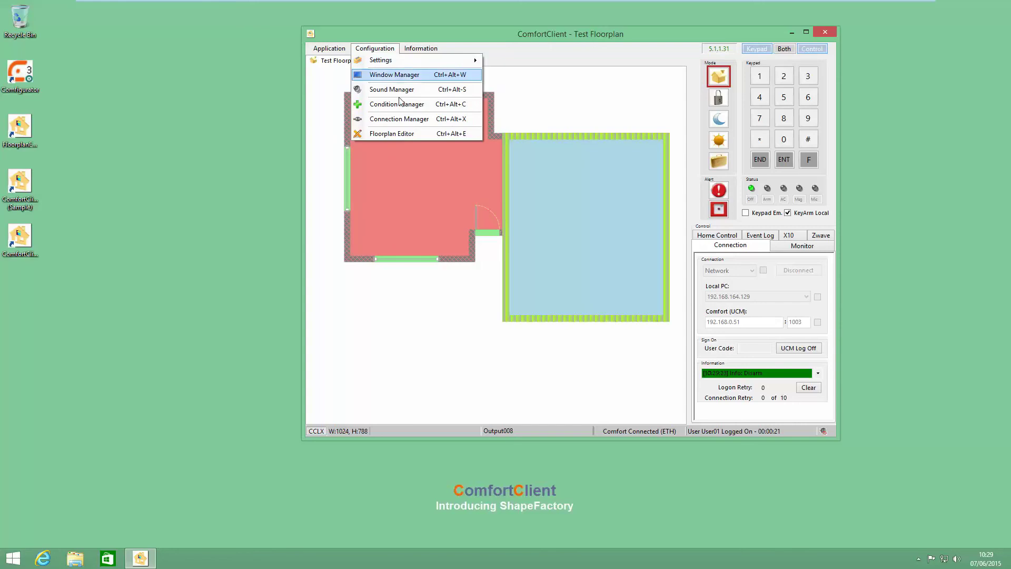
click(394, 133)
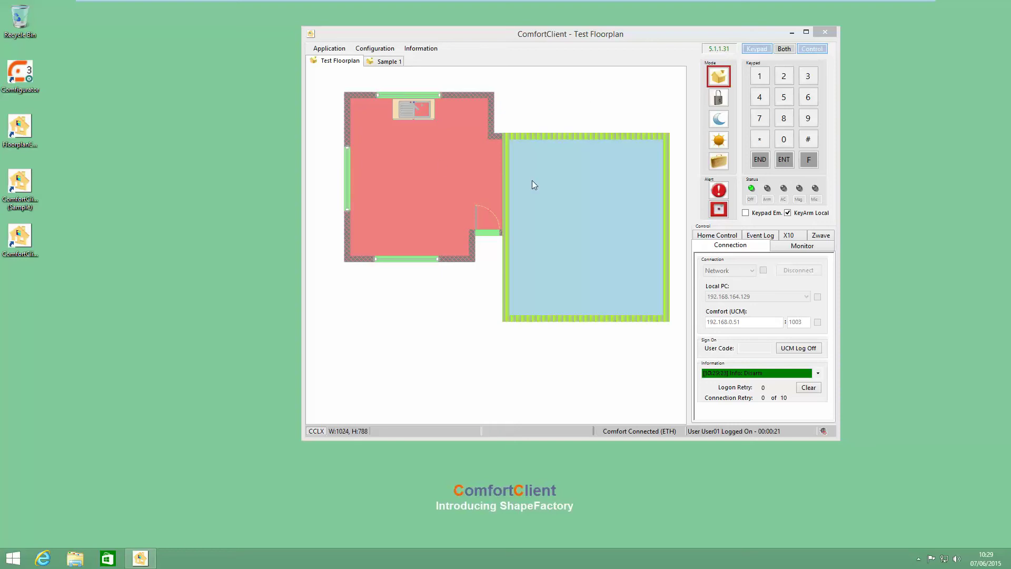
- Review the sink's Cold Tap and Hot Tap detail fills in its object properties
click(358, 142)
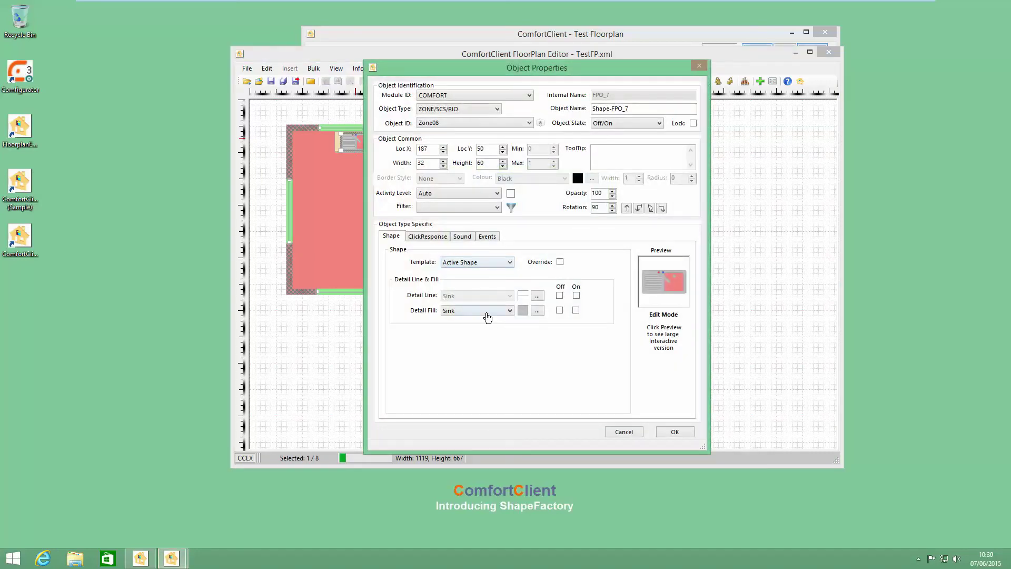
click(483, 314)
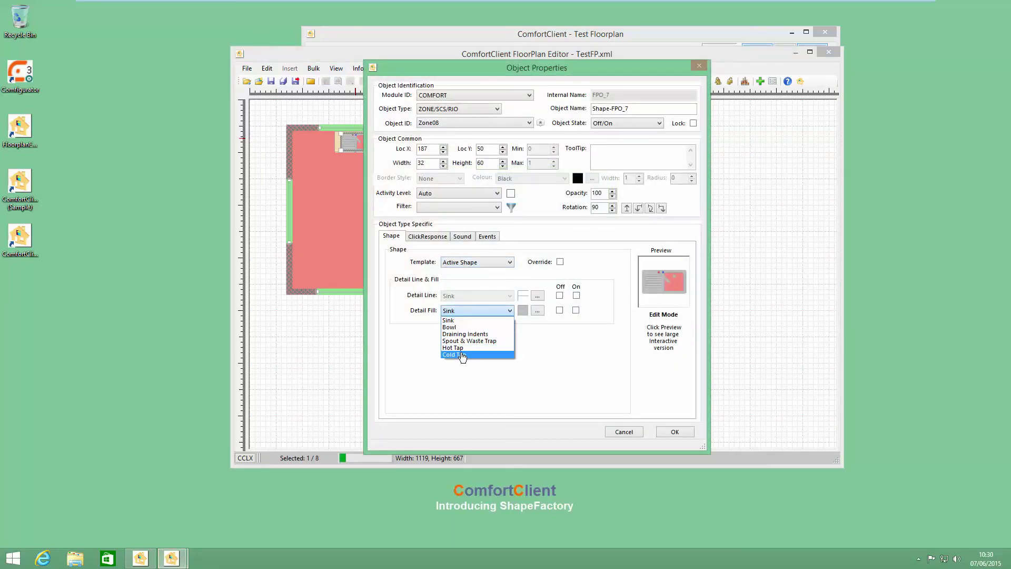
click(462, 356)
click(481, 313)
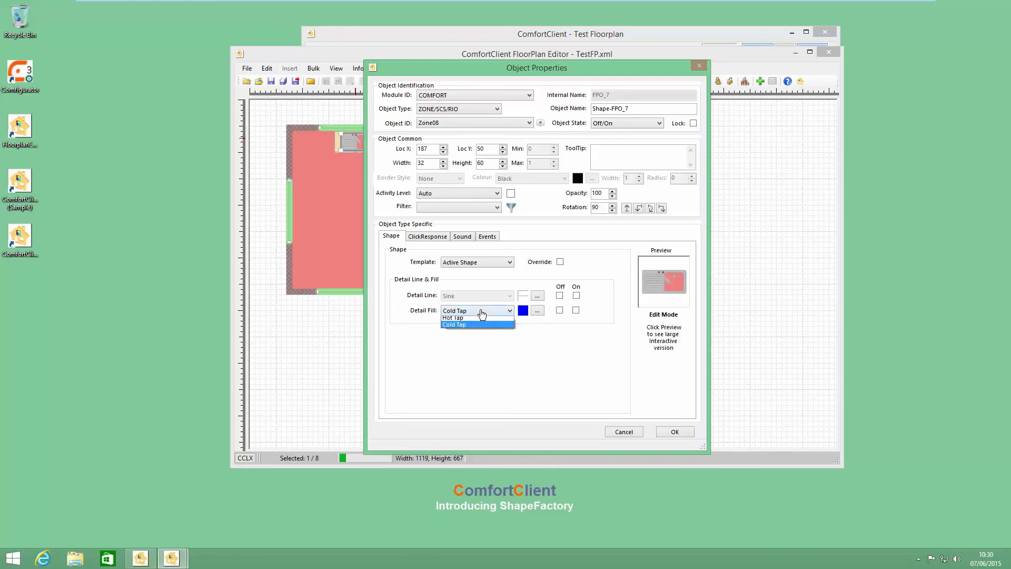
click(455, 348)
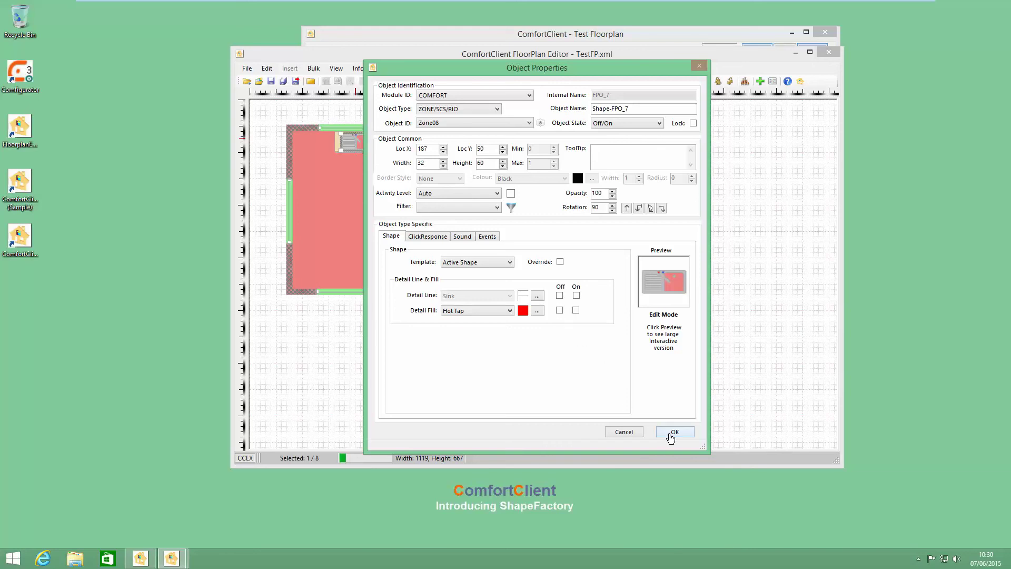
click(671, 434)
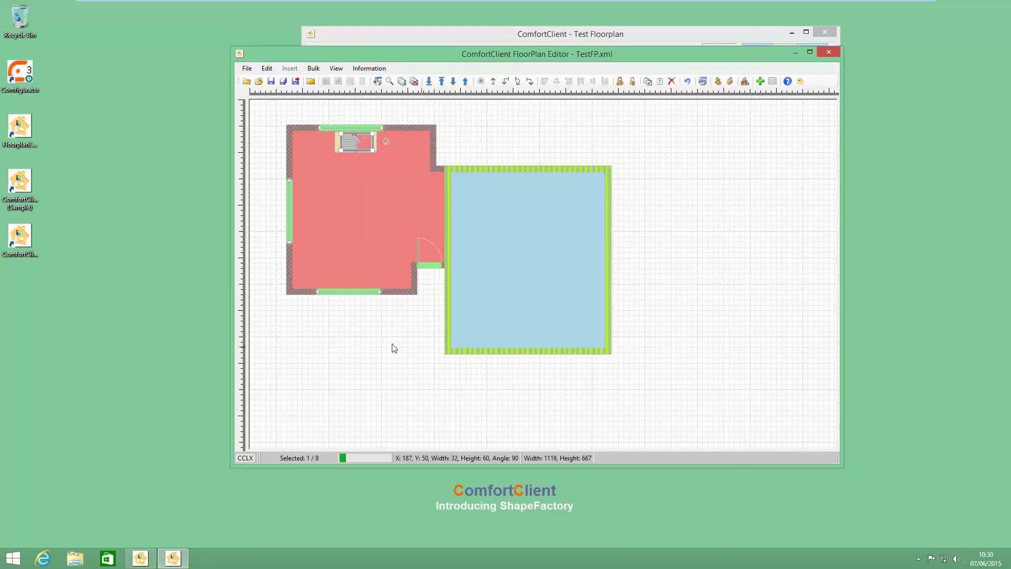
- Insert a Range Cooker from ShapeFactory's Appliances shapes
click(289, 69)
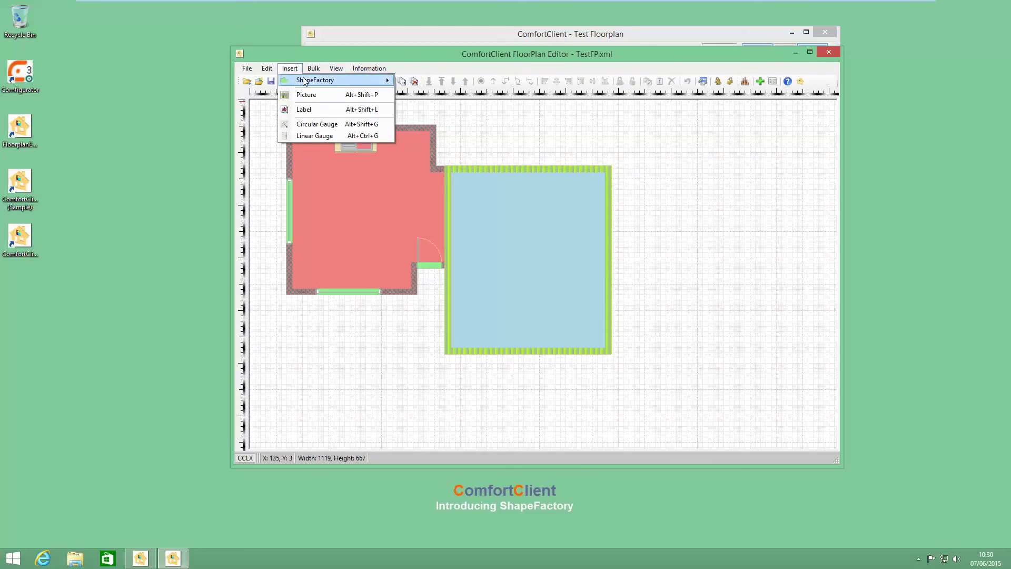
mouse_move(311, 80)
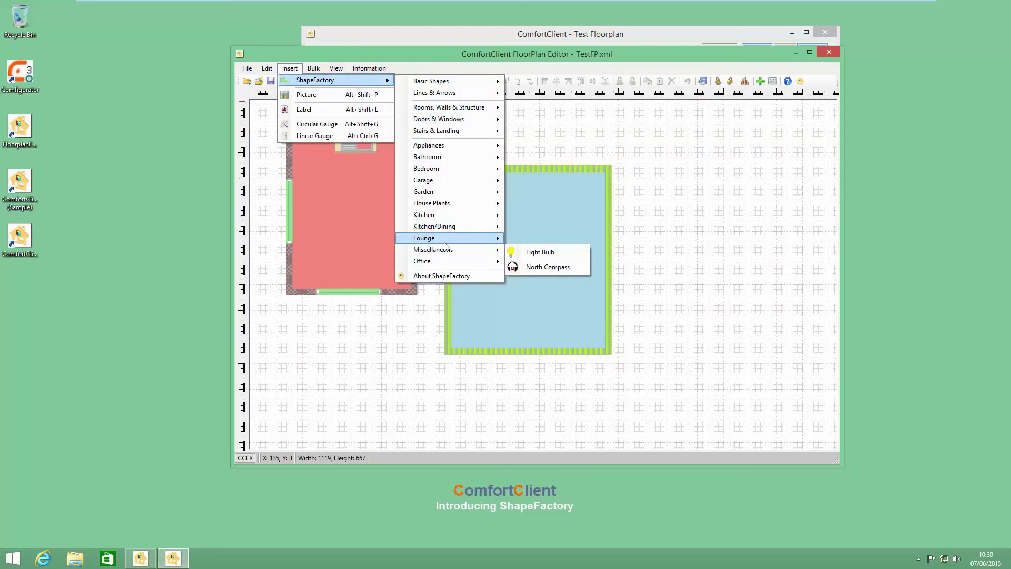
mouse_move(470, 218)
mouse_move(493, 147)
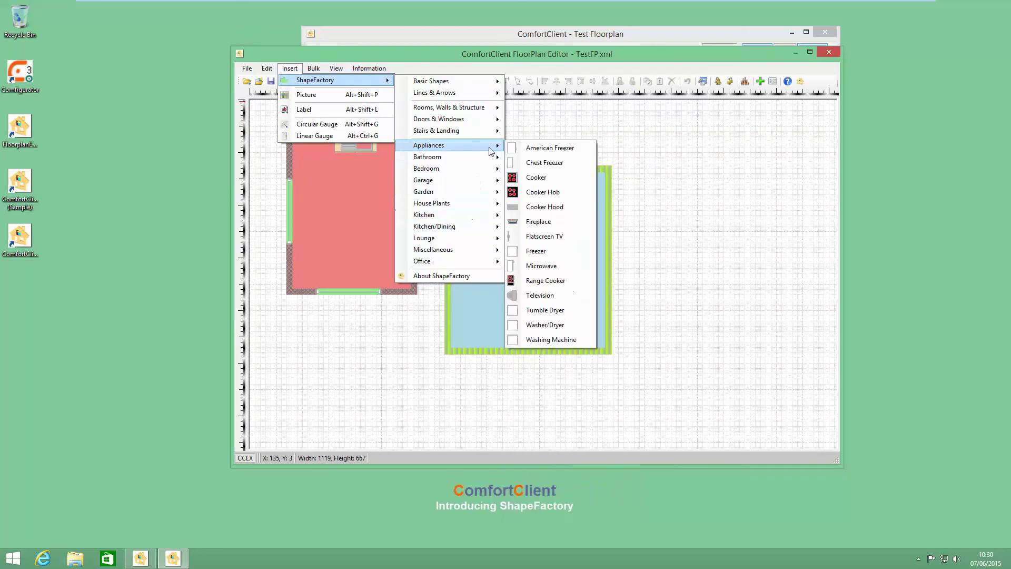
click(537, 281)
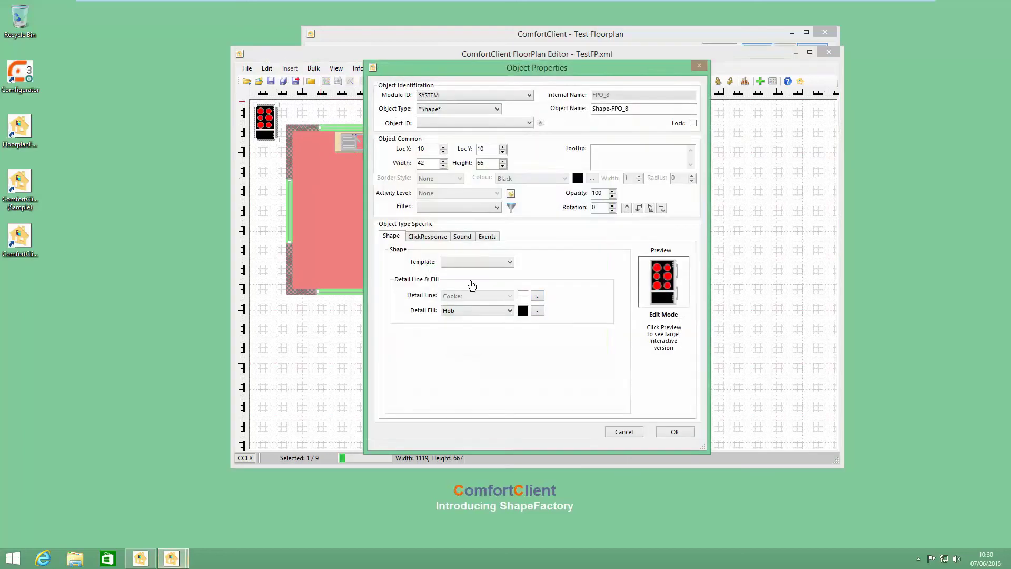
- Set the cooker's rotation to 180 and place it in the red room's upper-right corner at about X 301, Y 62
click(663, 209)
click(662, 209)
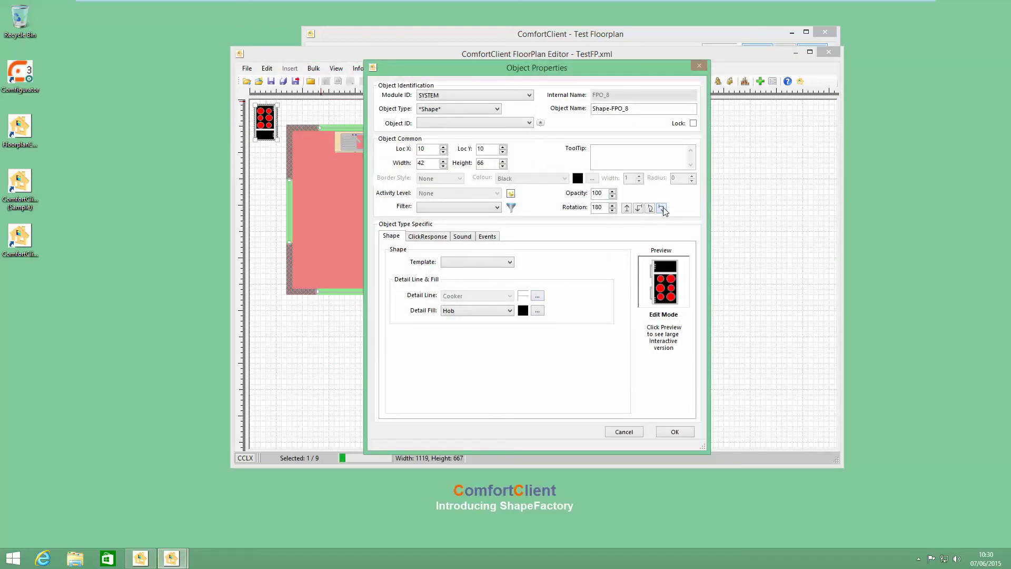
key(Return)
drag(271, 122, 426, 150)
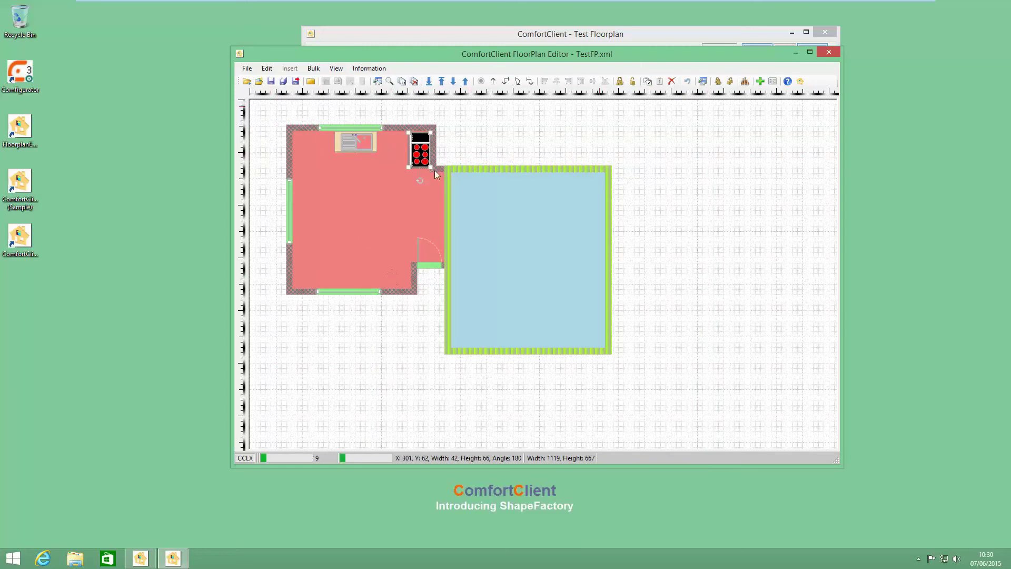
- Choose the cooker's Plates/Rings detail fill and link the cooker to COMFORT object type ZONE/SCS/RIO, object ID Zone07
click(419, 157)
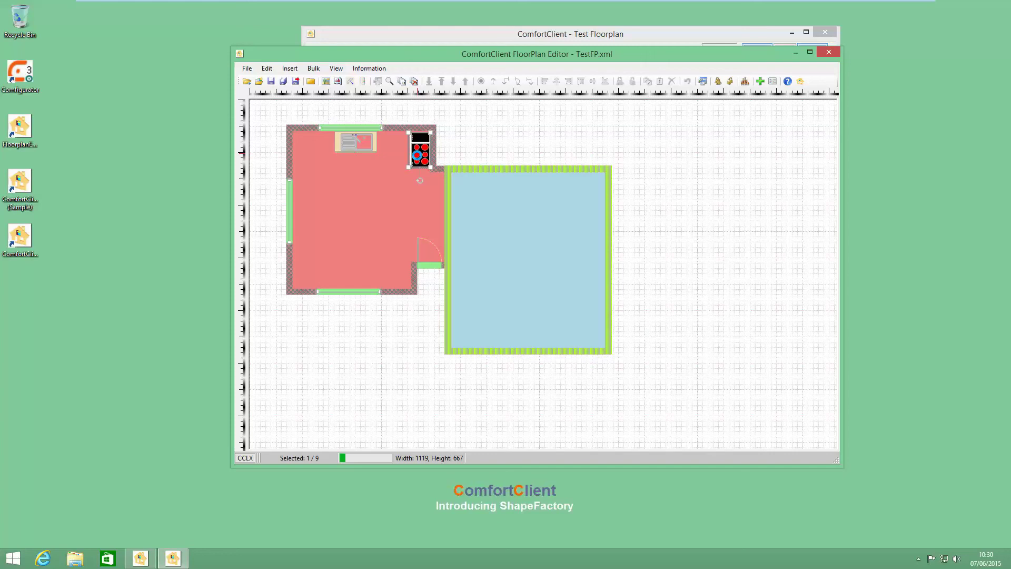
double_click(417, 155)
click(457, 311)
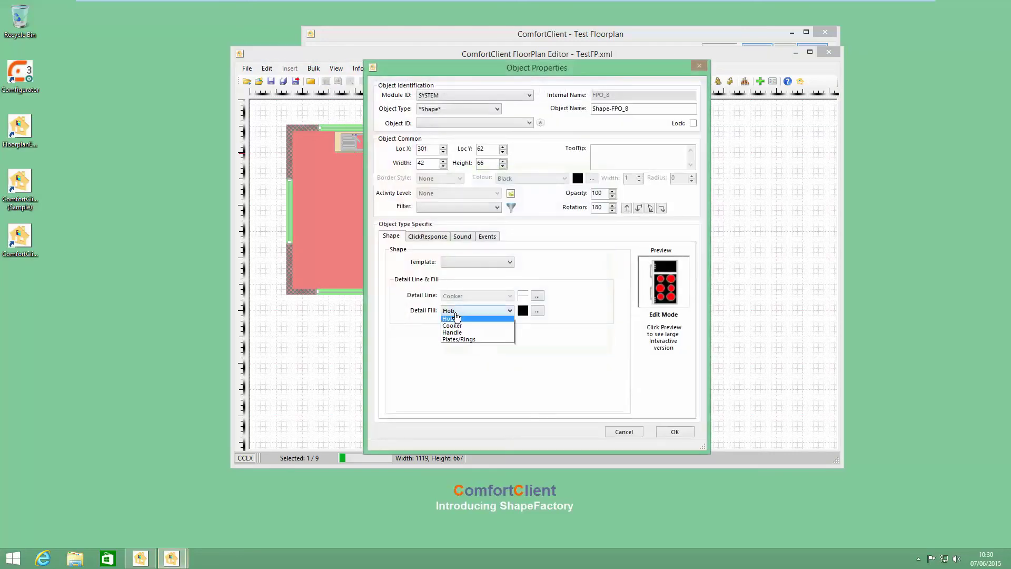
click(459, 341)
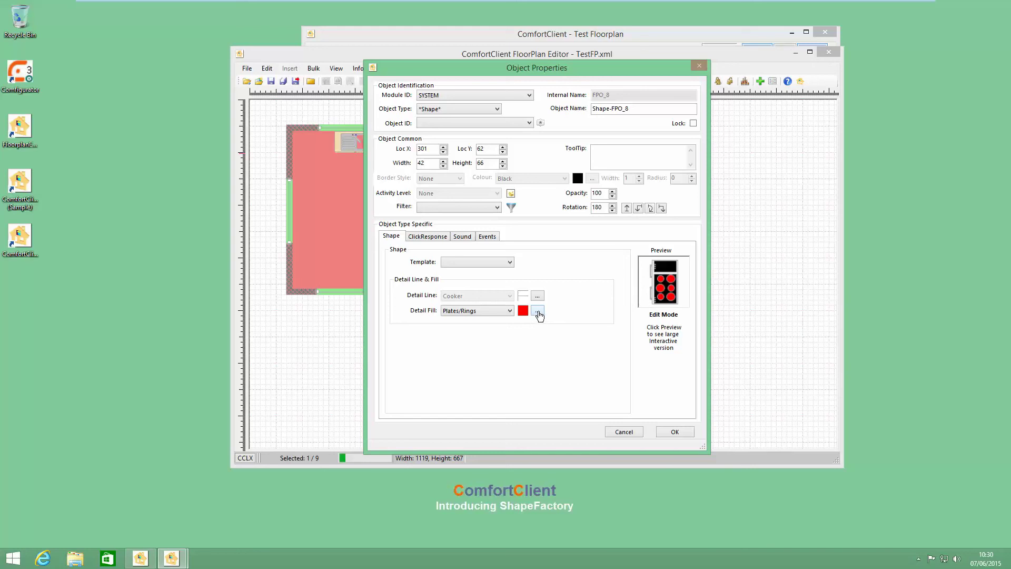
click(450, 97)
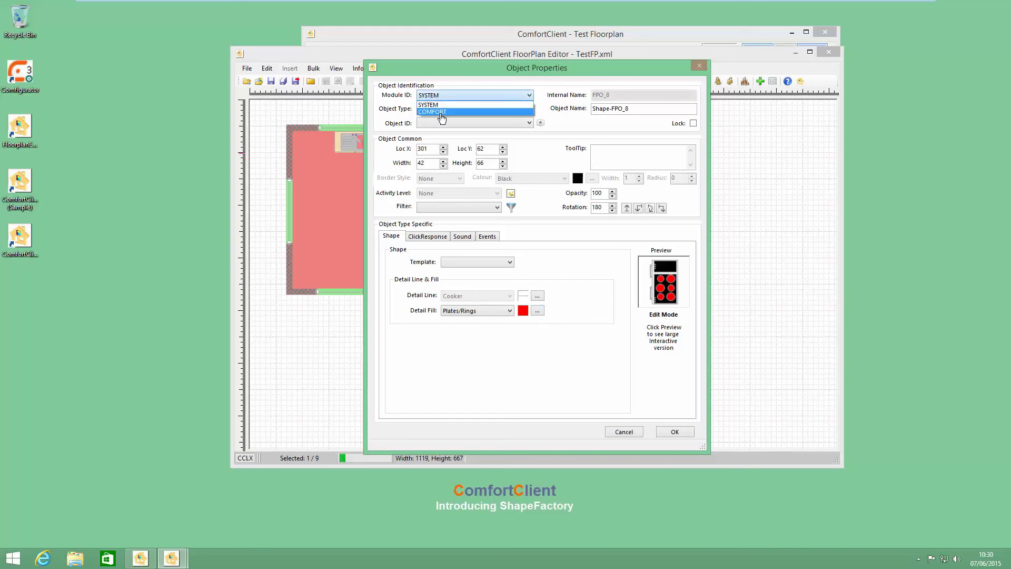
click(438, 123)
click(435, 109)
click(438, 157)
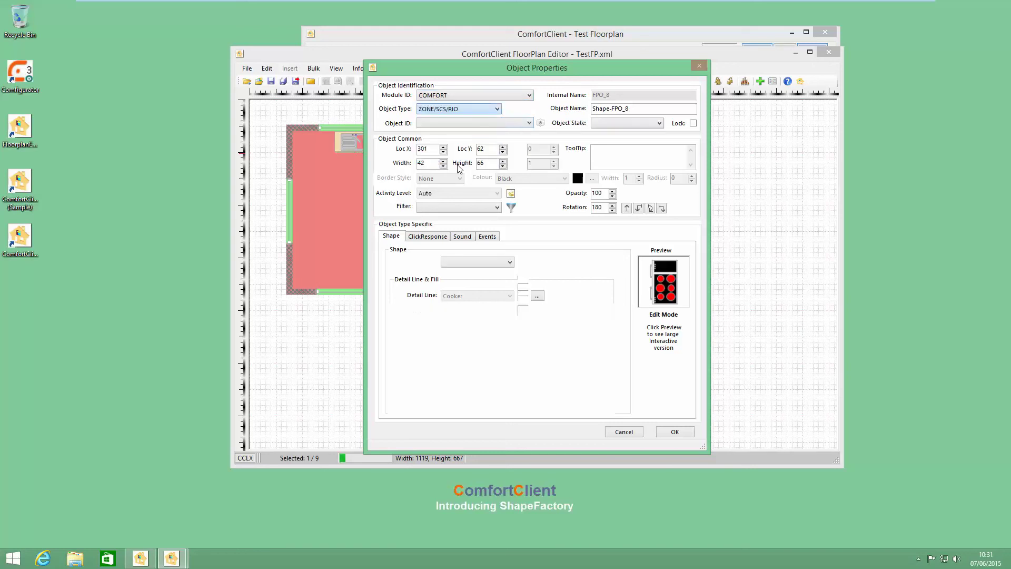
click(444, 124)
scroll(445, 158, up, 4)
click(443, 173)
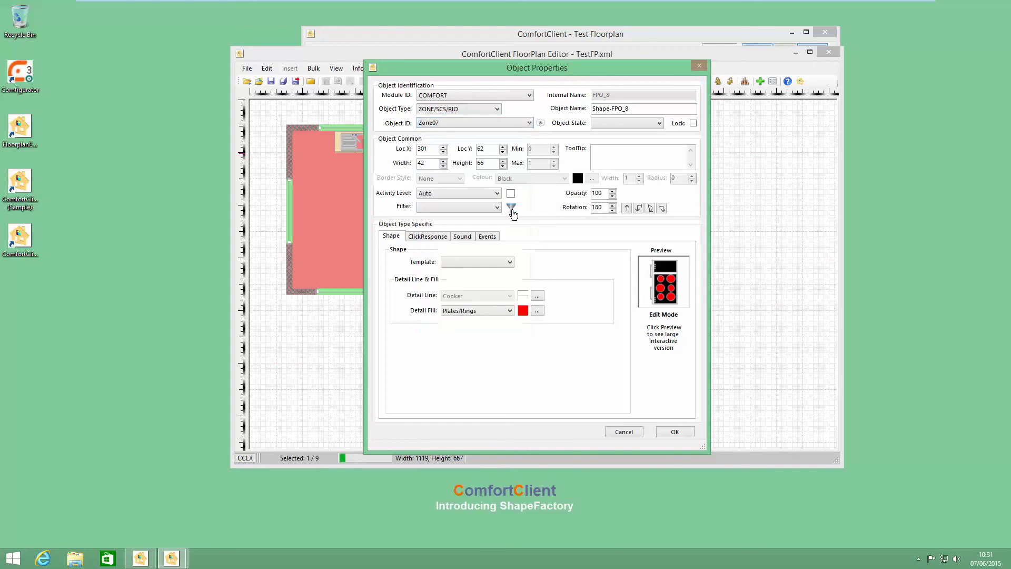
- Set the cooker's object state to Off/On, enable its Plates/Rings fill for both Off and On, and accept the properties
click(616, 123)
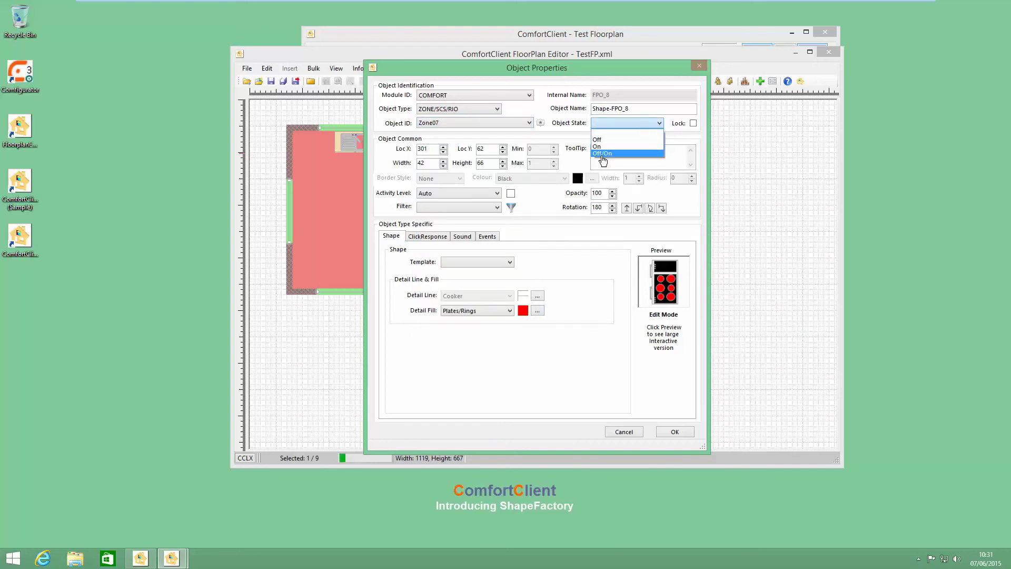
click(603, 157)
click(559, 310)
click(576, 310)
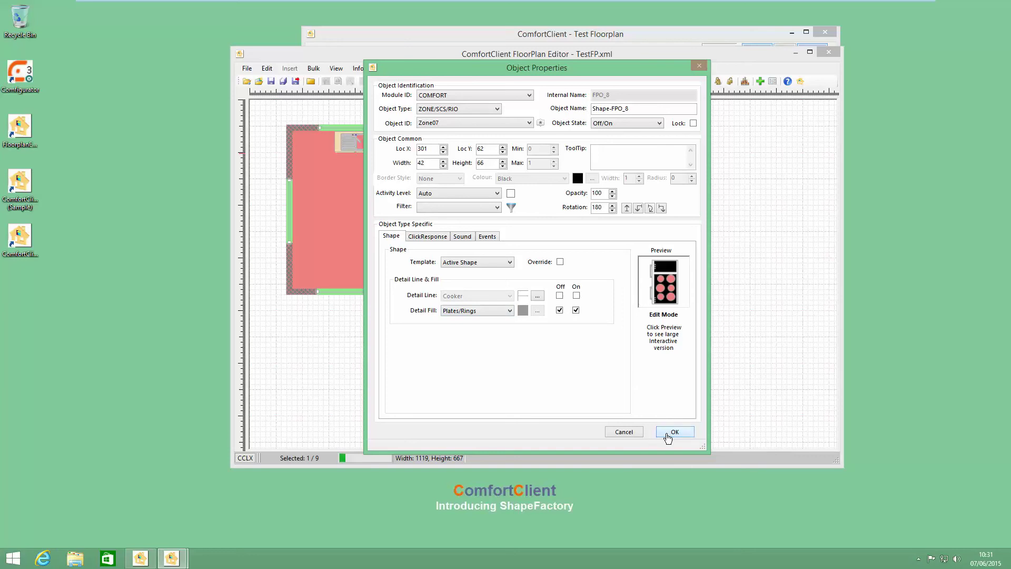
click(668, 437)
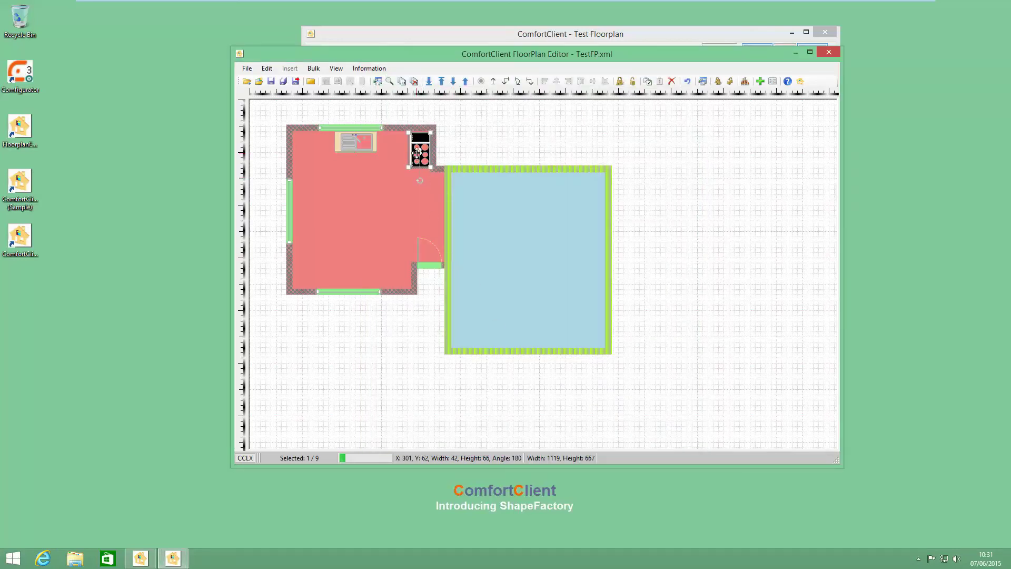
- Move the range cooker out of the red room to about X 486, Y 27, above the blue room, and select the sink's worktop
drag(416, 155, 513, 140)
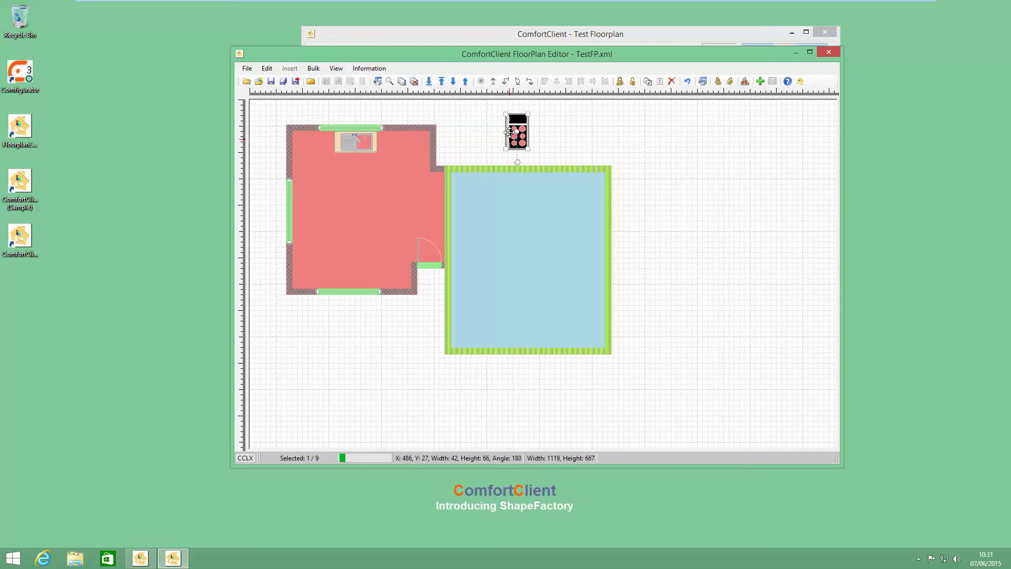
click(356, 144)
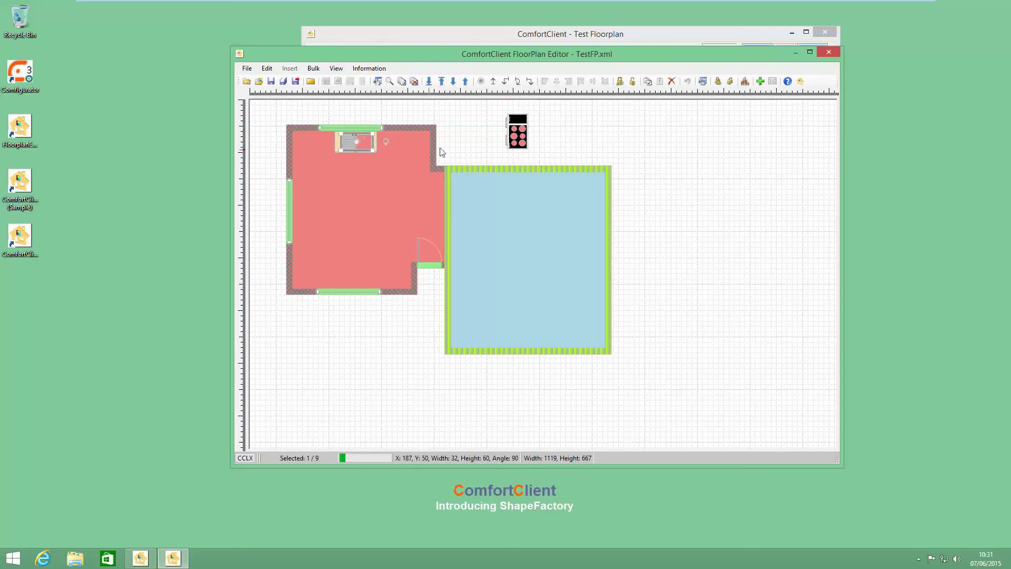
click(463, 135)
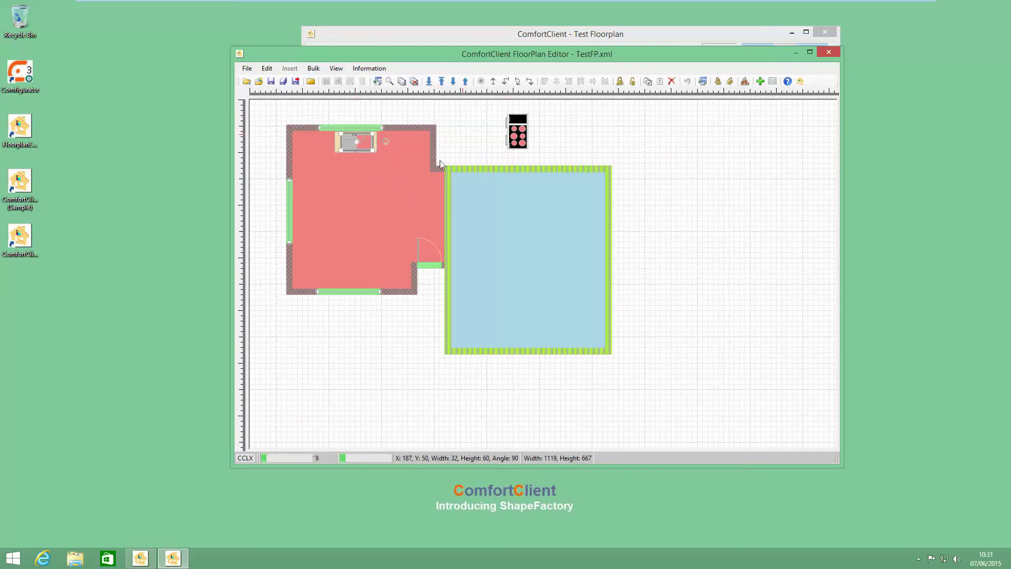
click(335, 153)
click(349, 143)
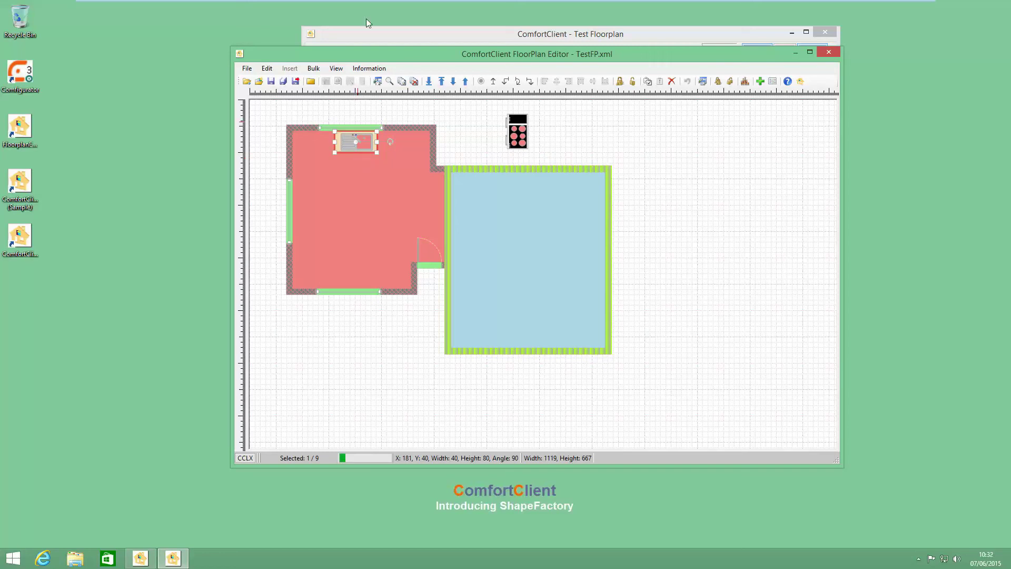
- Shrink the range cooker slightly from its lower-left corner and deselect it
click(518, 147)
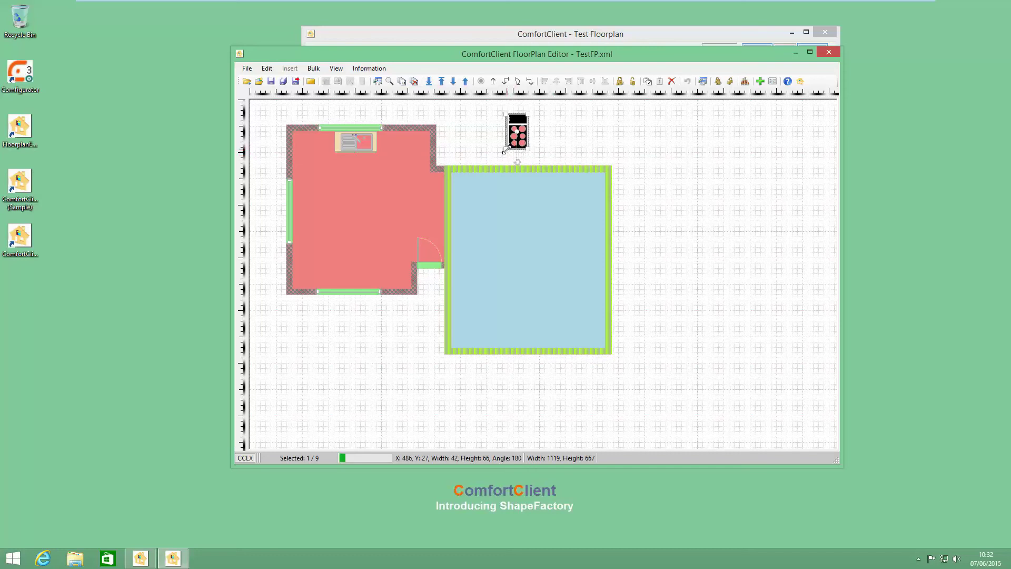
mouse_move(505, 150)
mouse_down()
mouse_move(494, 159)
mouse_move(512, 154)
mouse_up()
click(452, 111)
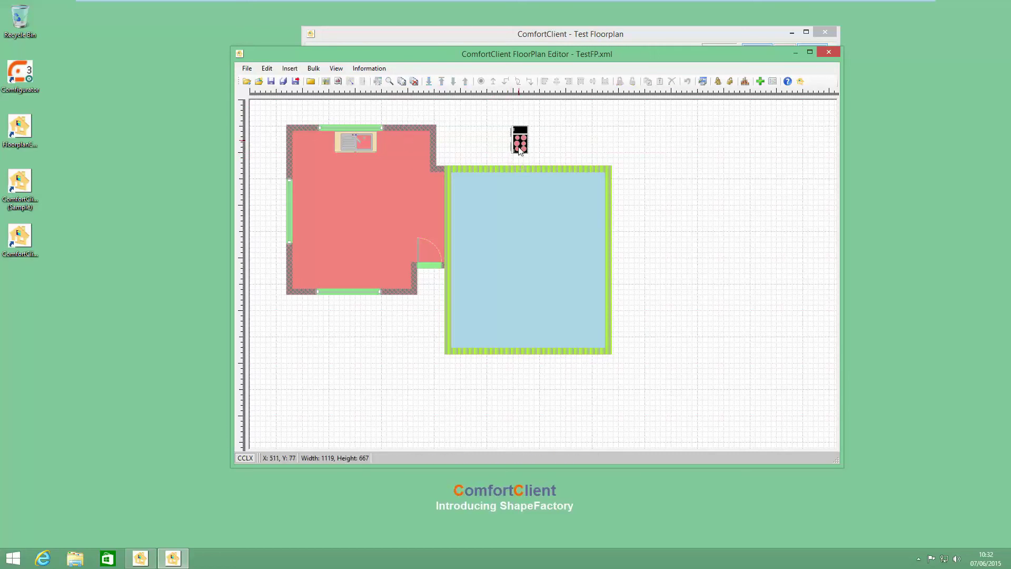
- Widen the worktop around the sink slightly towards the right and deselect it
click(376, 145)
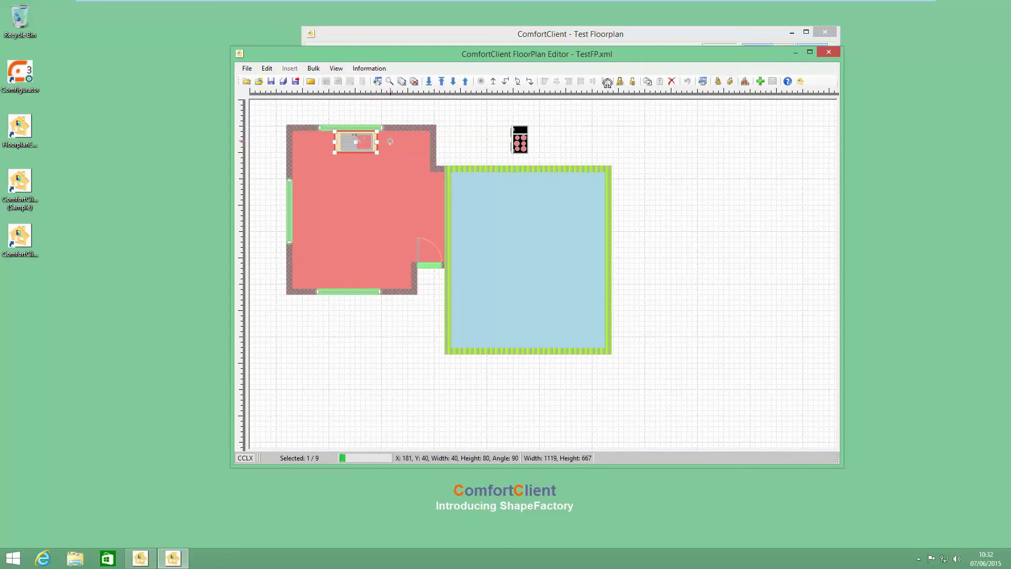
click(607, 83)
mouse_move(389, 142)
mouse_down()
mouse_move(421, 141)
mouse_move(386, 142)
mouse_up()
click(485, 147)
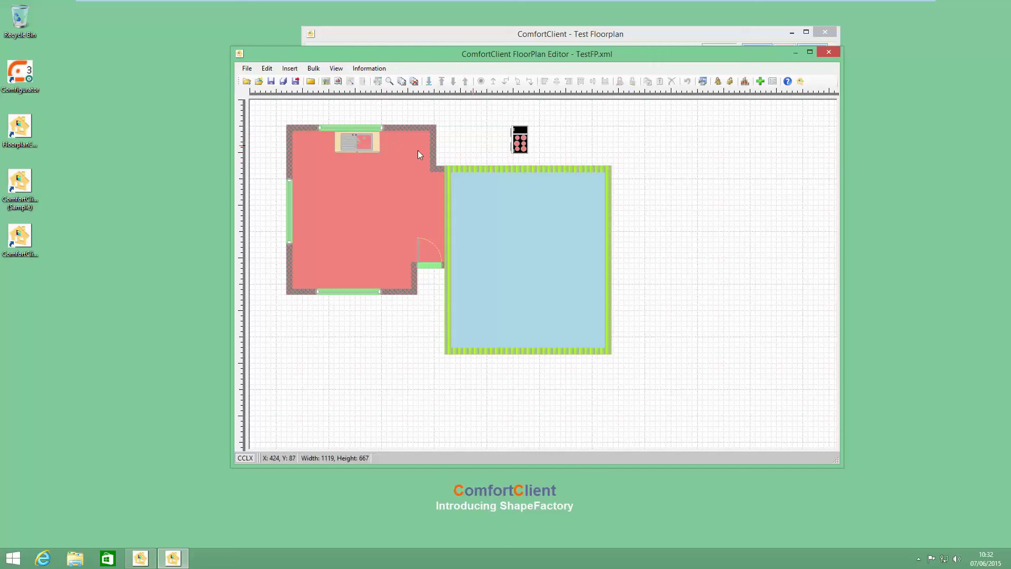
- Insert a Light Bulb from ShapeFactory's Miscellaneous shapes and place it in the red room just below the sink
click(289, 68)
mouse_move(316, 80)
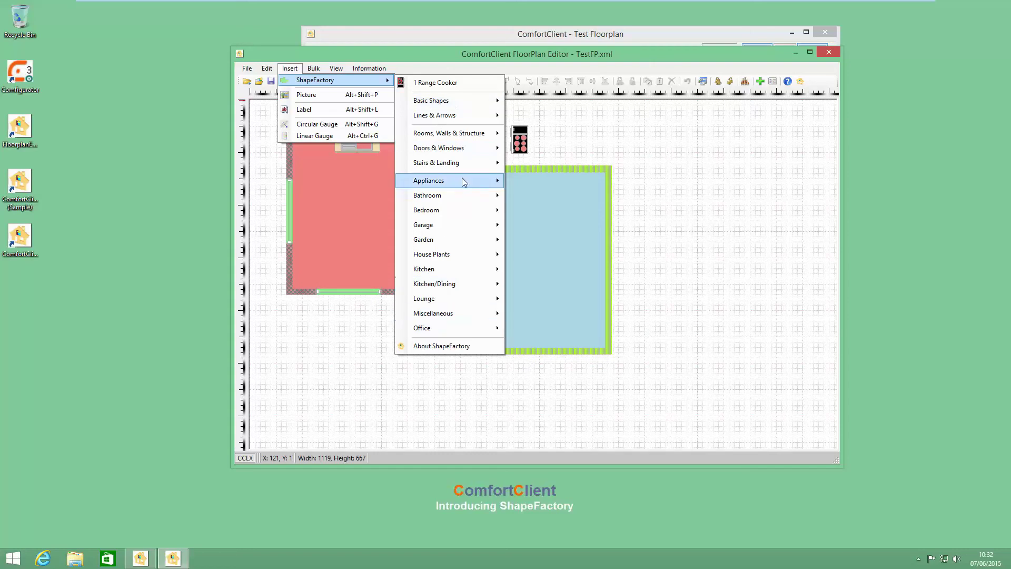
mouse_move(472, 283)
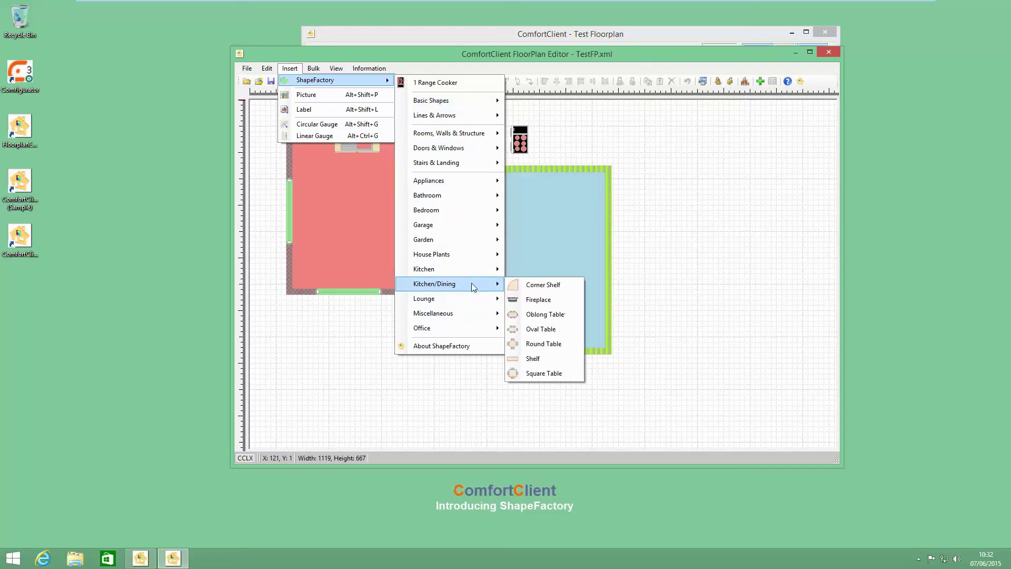
mouse_move(466, 182)
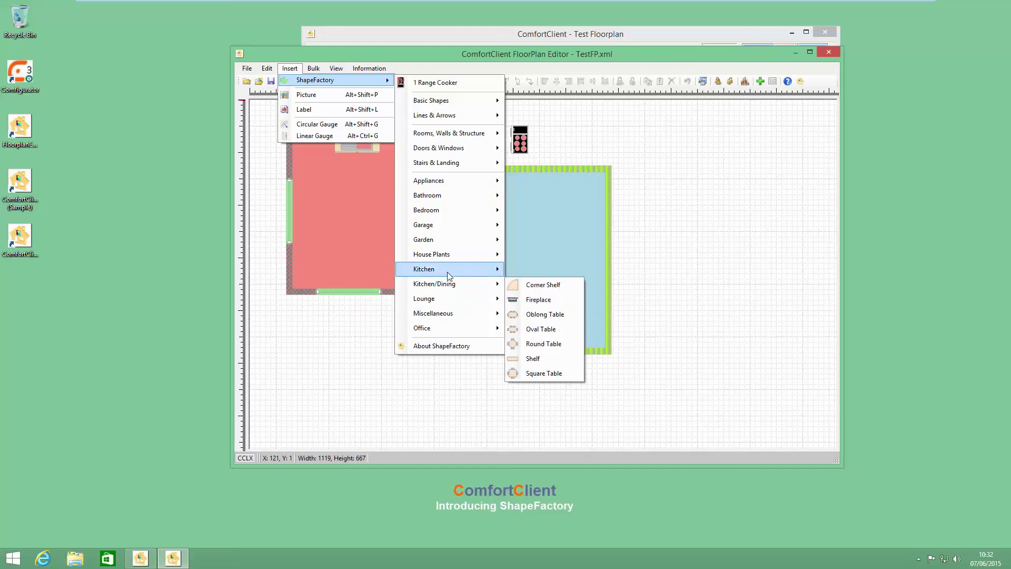
mouse_move(447, 271)
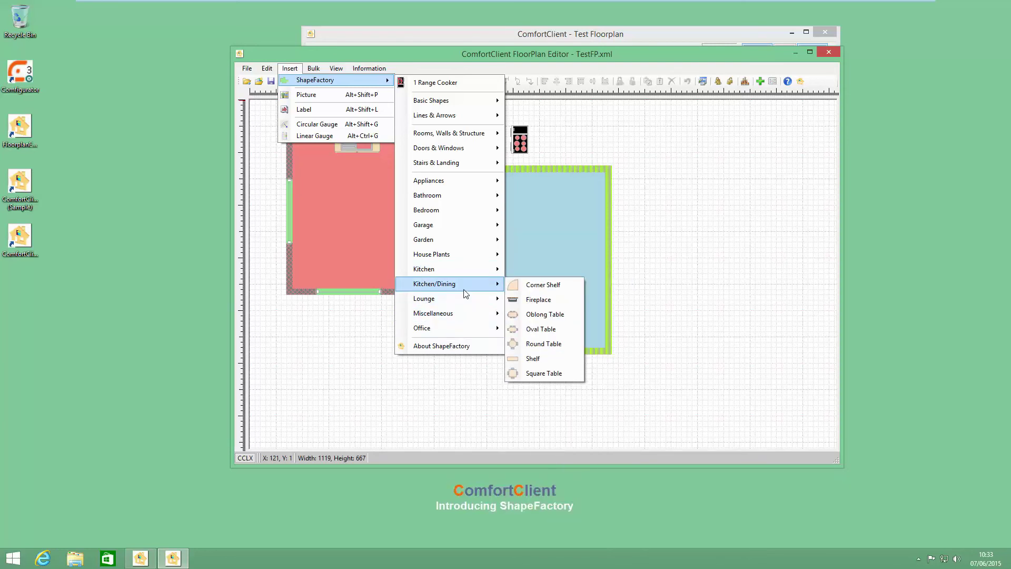
mouse_move(442, 314)
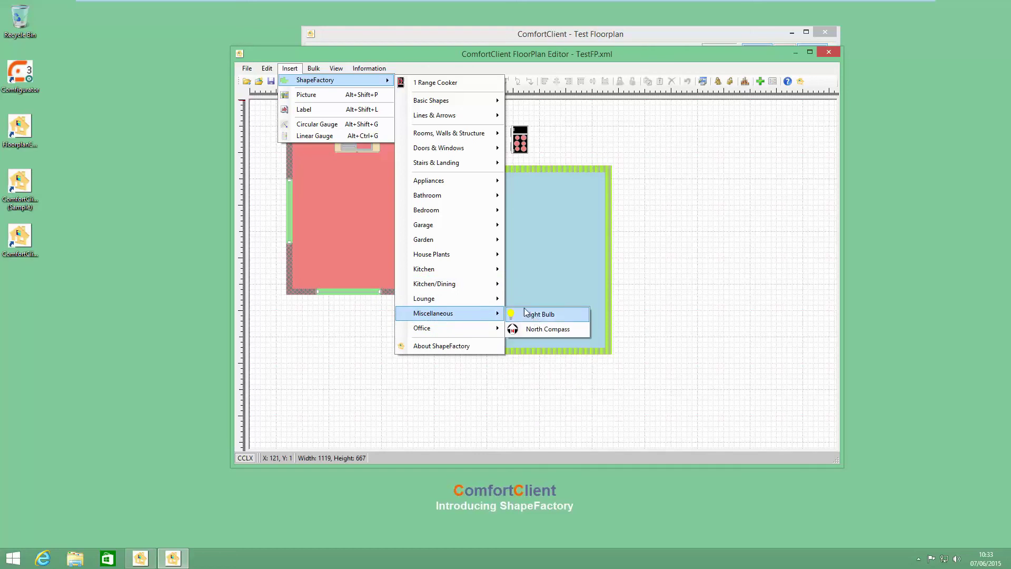
click(524, 313)
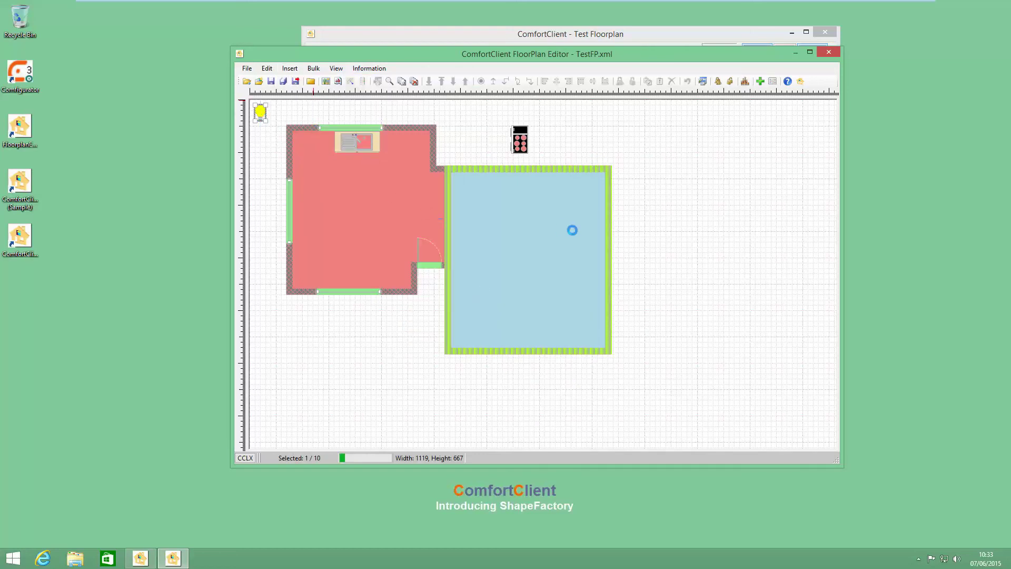
click(673, 431)
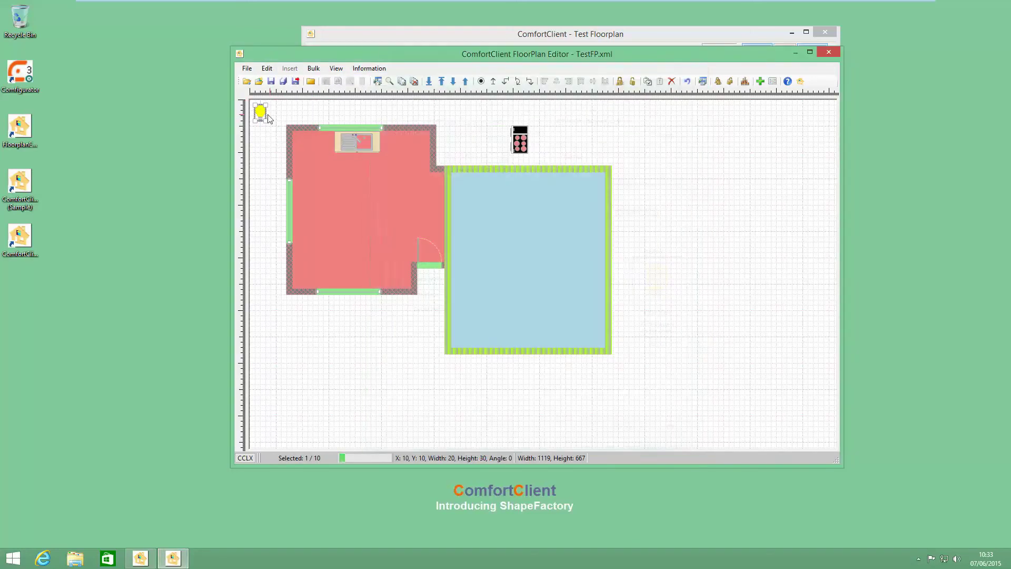
drag(266, 116, 356, 177)
click(771, 250)
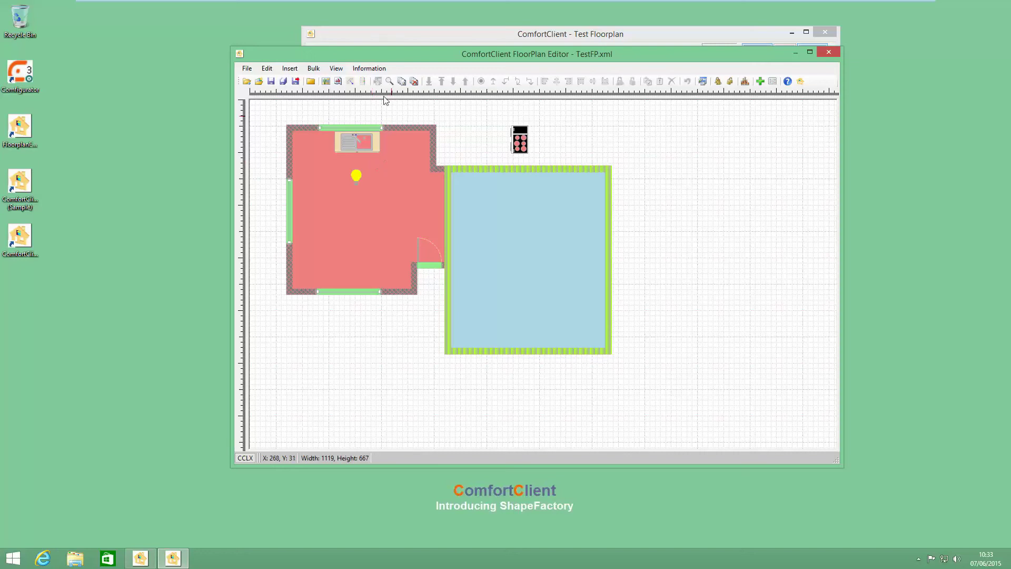
- Open the Shape Me! information item
click(369, 69)
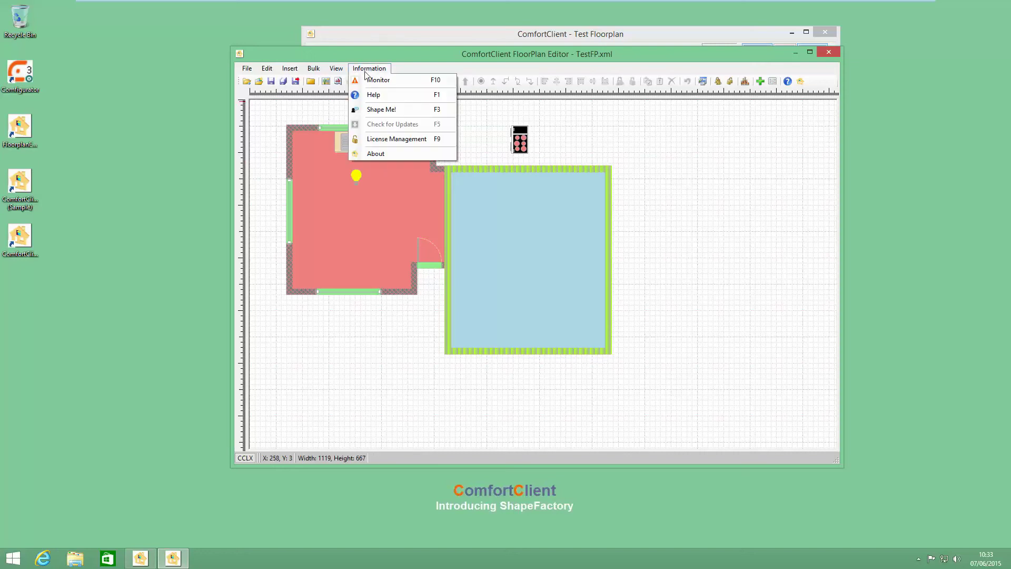
click(368, 109)
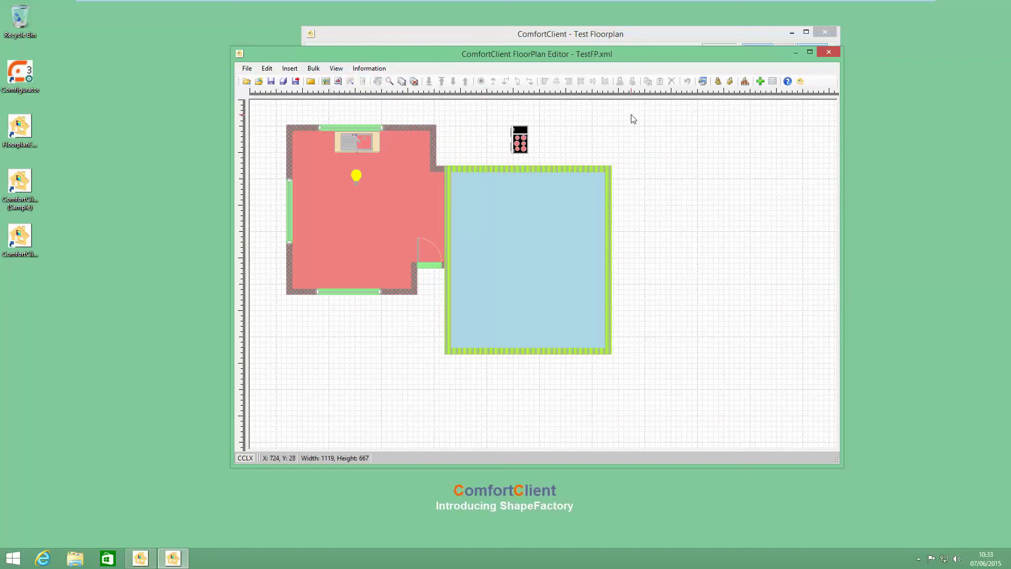